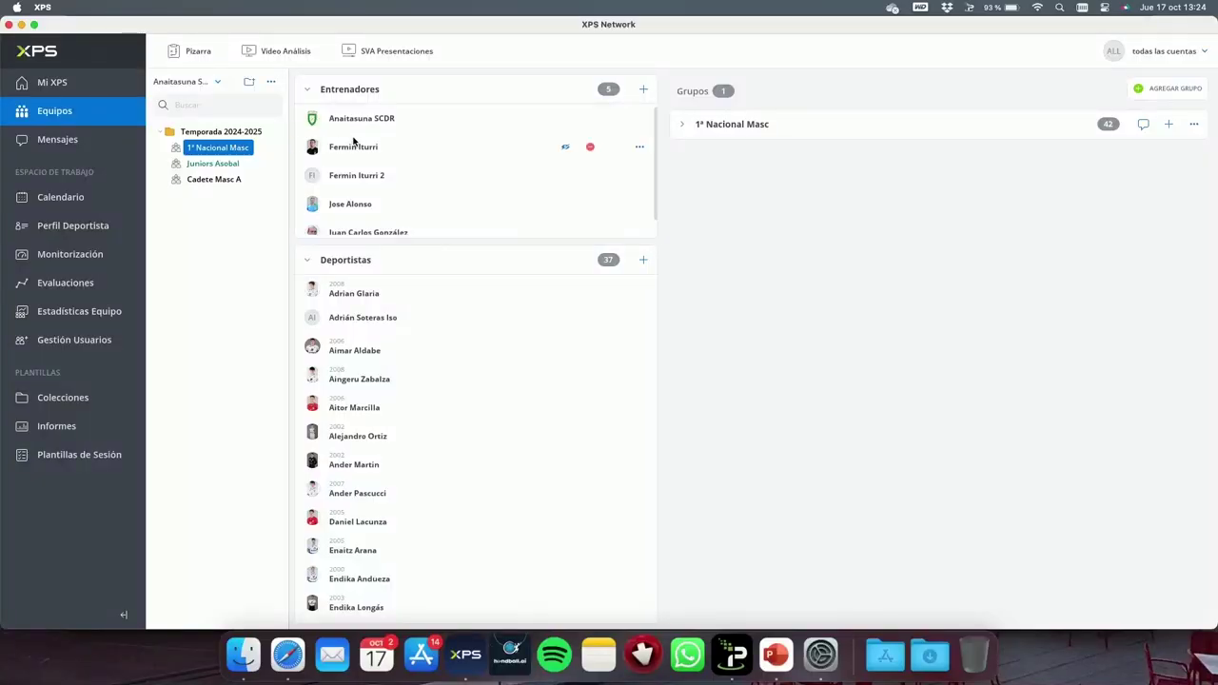
Step: Look through the coaches and athletes lists of the 1ª Nacional Masc team
{"action": "scroll", "coordinate": [333, 149], "scroll_direction": "down", "scroll_amount": 1}
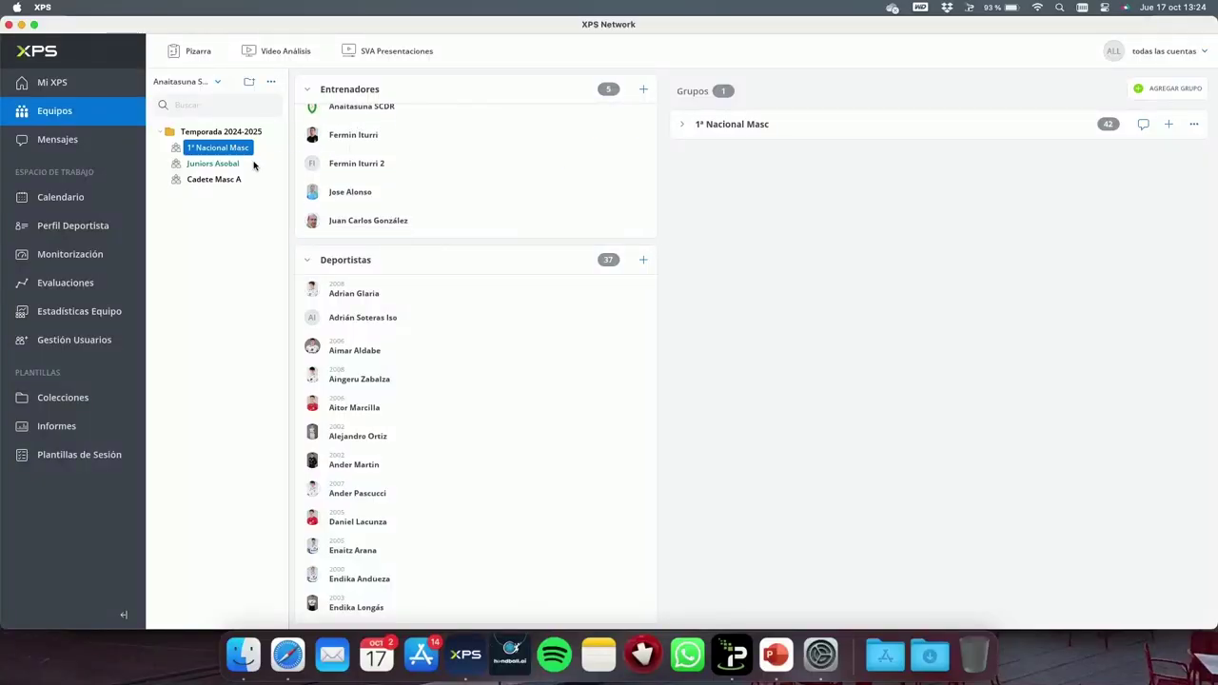
{"action": "scroll", "coordinate": [348, 163], "scroll_direction": "up", "scroll_amount": 1}
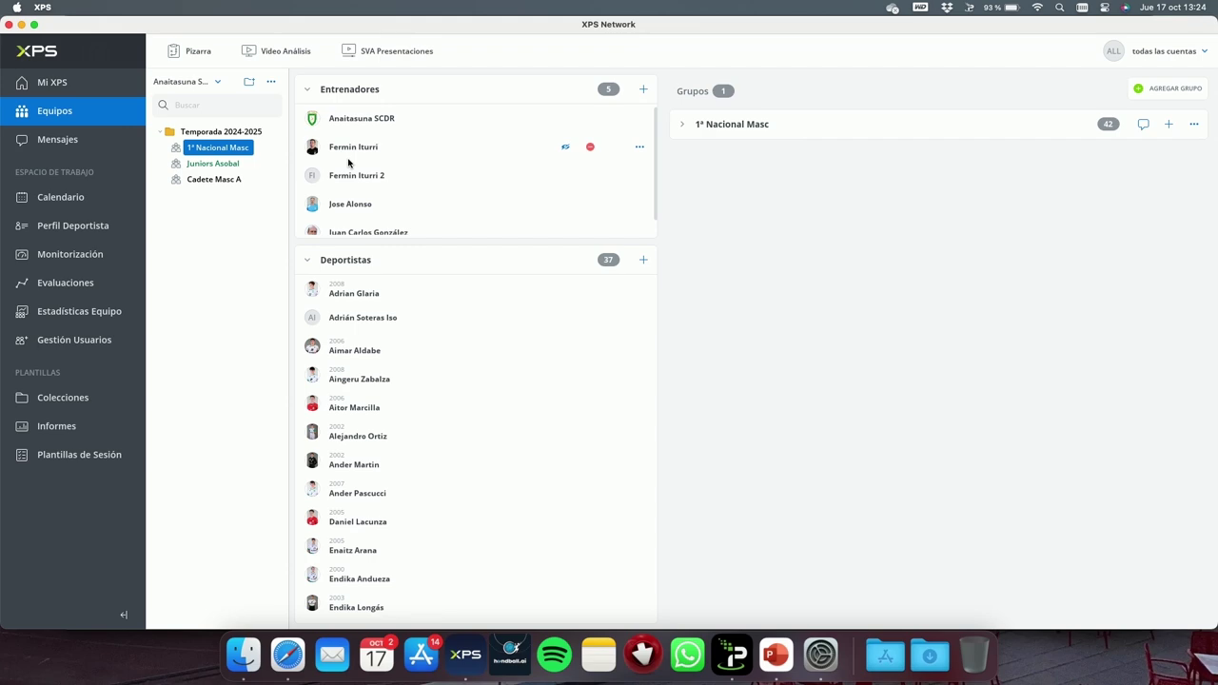
{"action": "scroll", "coordinate": [377, 148], "scroll_direction": "down", "scroll_amount": 1}
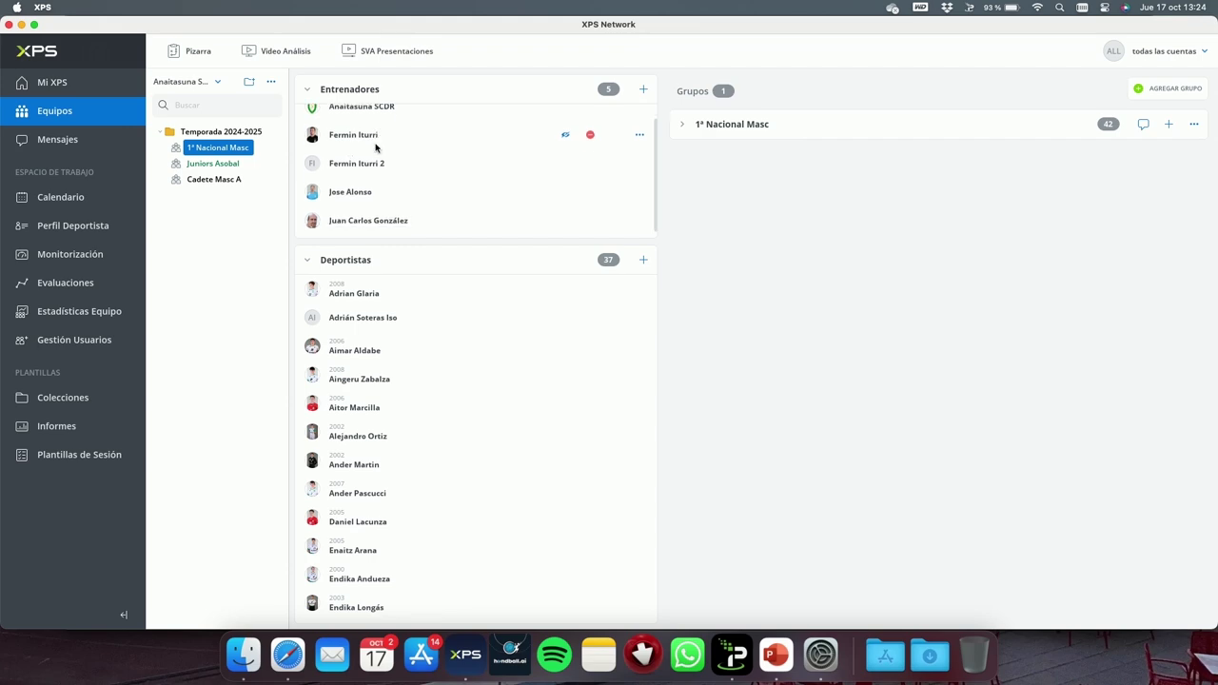
{"action": "scroll", "coordinate": [376, 150], "scroll_direction": "up", "scroll_amount": 1}
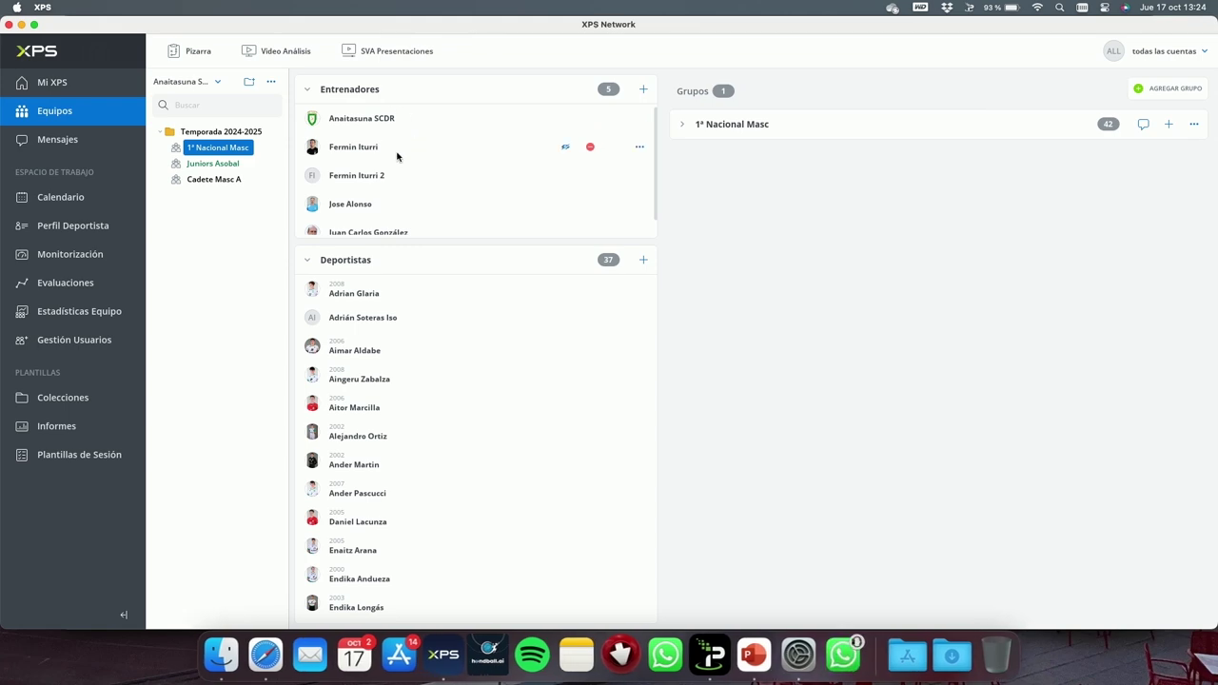
{"action": "scroll", "coordinate": [397, 156], "scroll_direction": "down", "scroll_amount": 1}
{"action": "scroll", "coordinate": [409, 151], "scroll_direction": "up", "scroll_amount": 1}
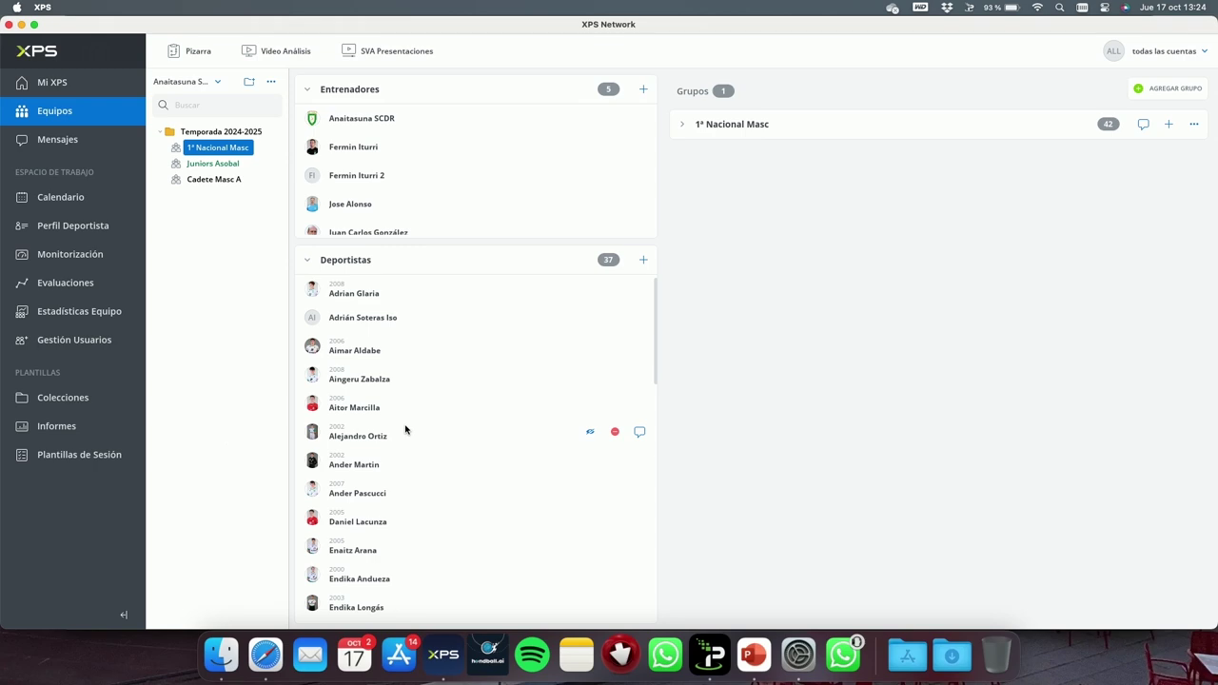
{"action": "scroll", "coordinate": [409, 164], "scroll_direction": "down", "scroll_amount": 1}
{"action": "scroll", "coordinate": [400, 181], "scroll_direction": "up", "scroll_amount": 1}
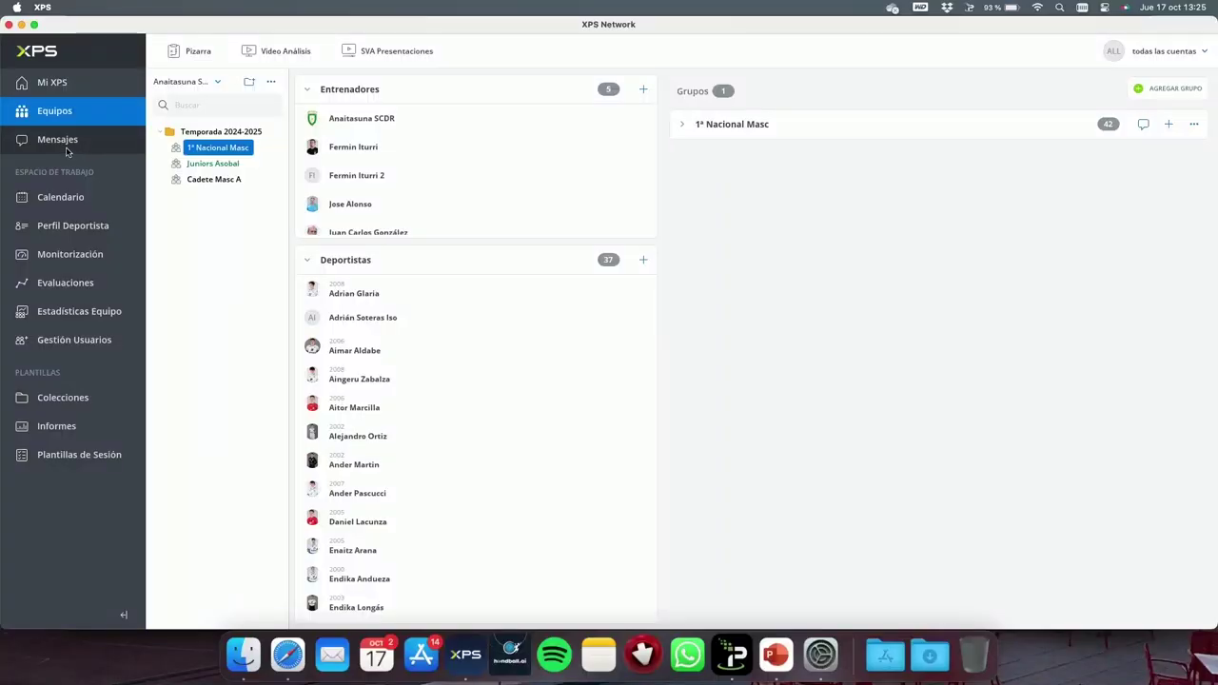
Step: Open the team messages and view the shared content section
{"action": "left_click", "coordinate": [59, 141]}
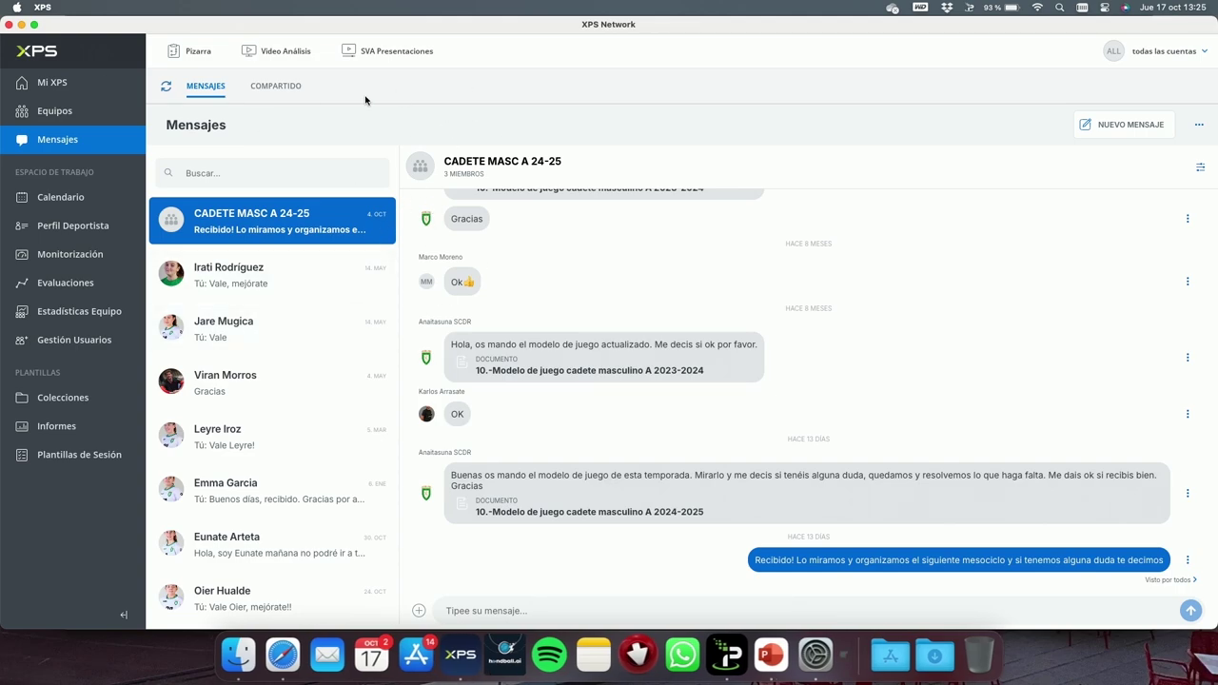
{"action": "left_click", "coordinate": [284, 95]}
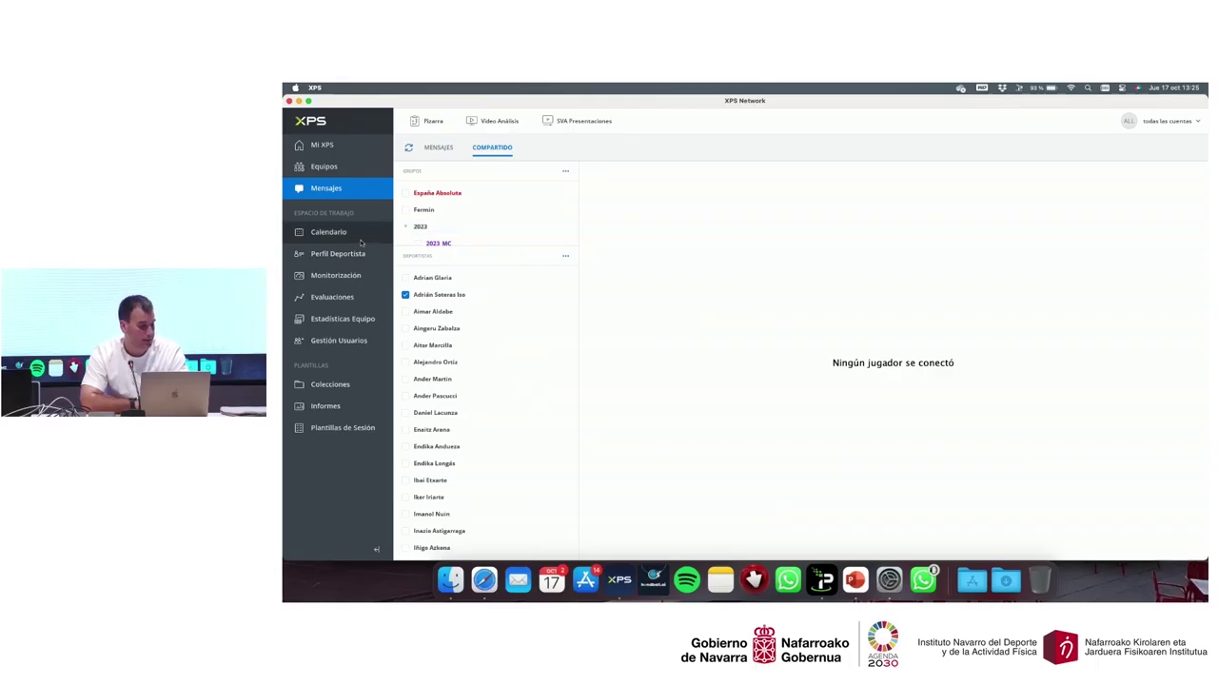
Step: Open the 15 October 2024 team session from the calendar and look over the first exercises of its plan
{"action": "left_click", "coordinate": [60, 197]}
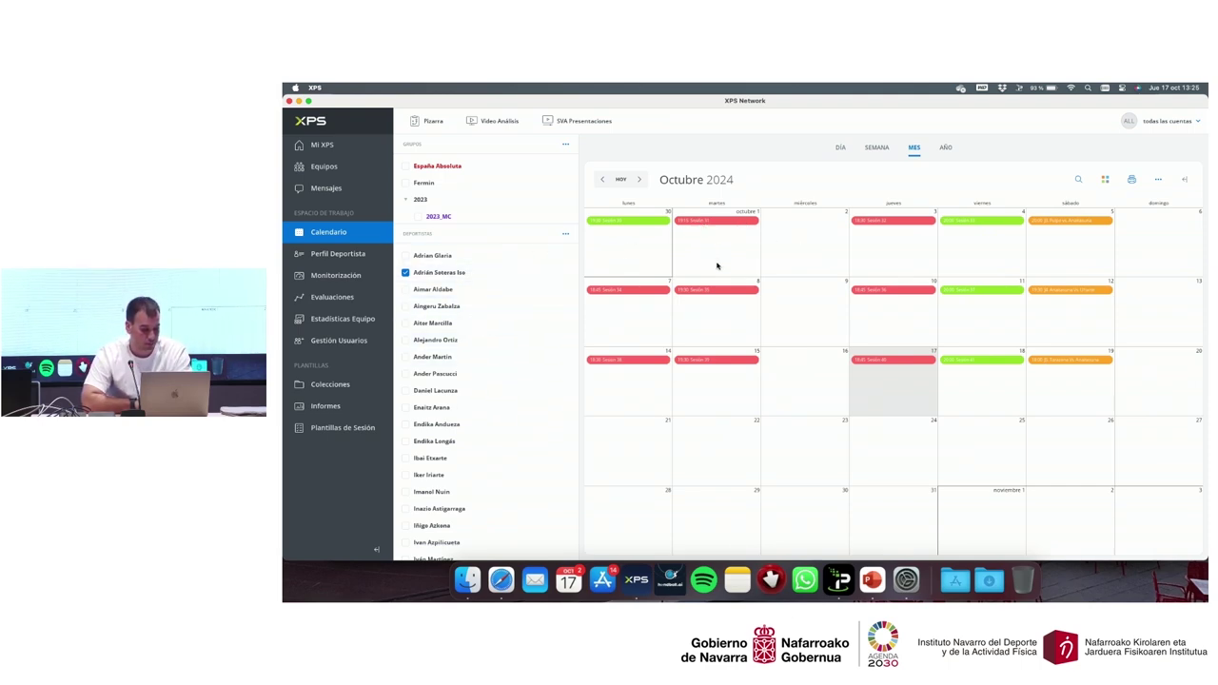
{"action": "left_click", "coordinate": [727, 363]}
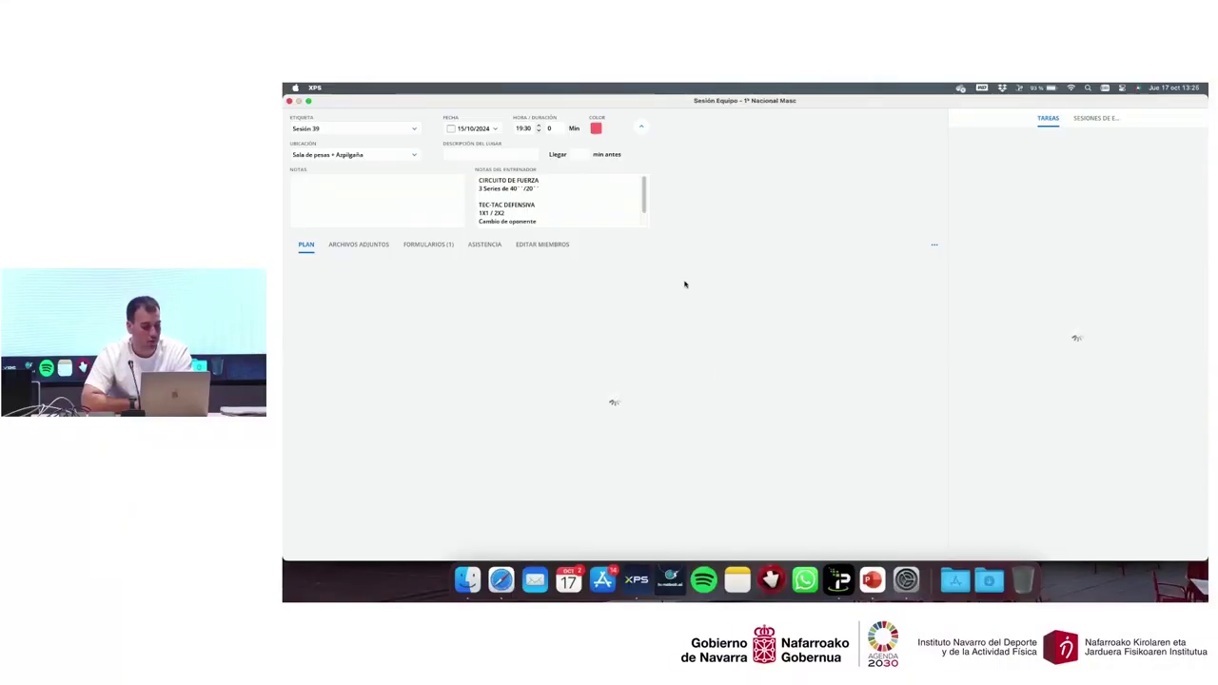
{"action": "scroll", "coordinate": [590, 400], "scroll_direction": "down", "scroll_amount": 5}
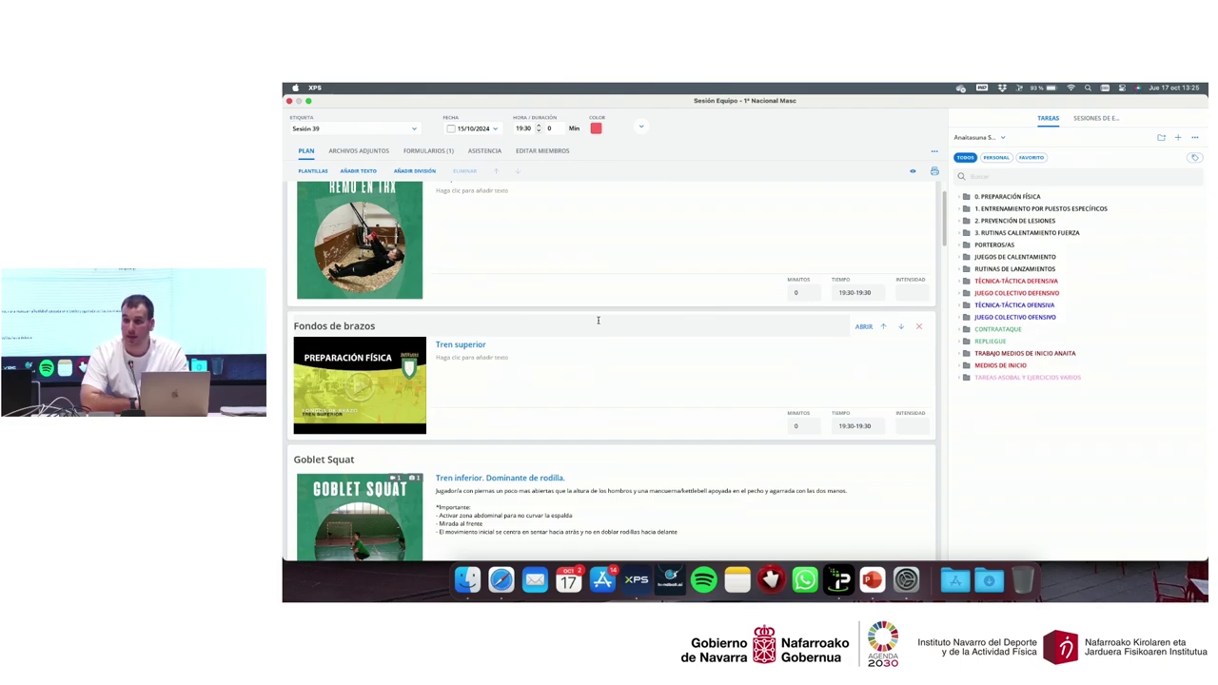
{"action": "scroll", "coordinate": [609, 306], "scroll_direction": "down", "scroll_amount": 2}
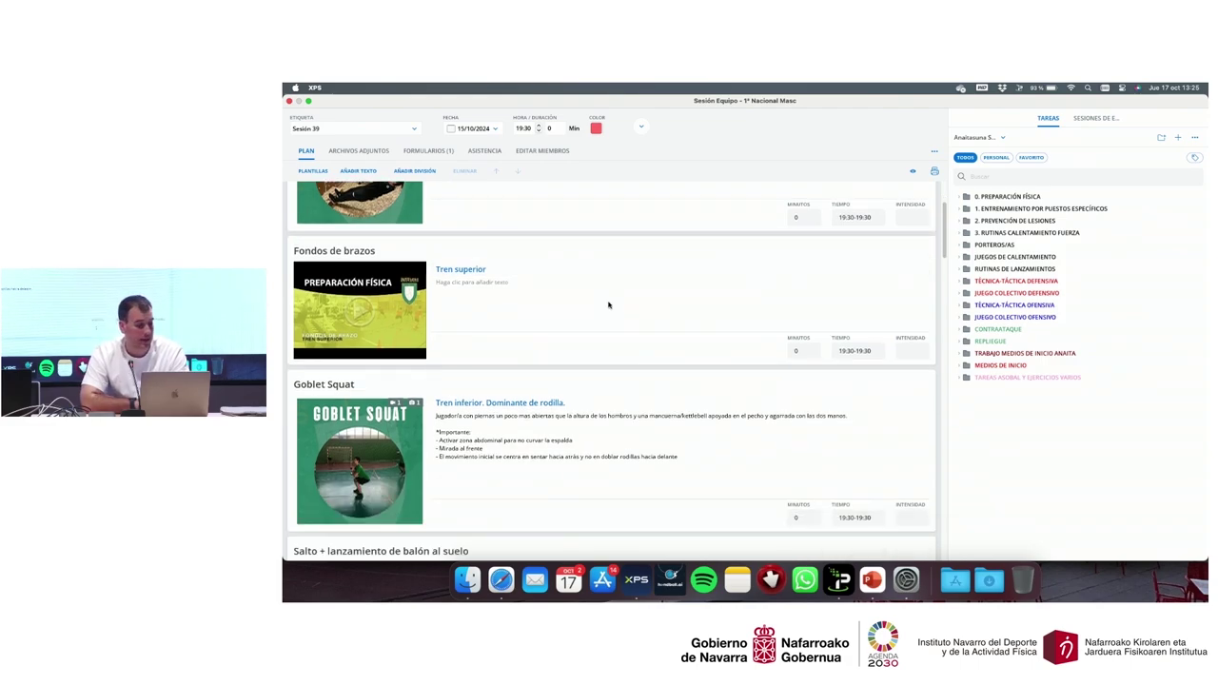
{"action": "scroll", "coordinate": [609, 306], "scroll_direction": "up", "scroll_amount": 3}
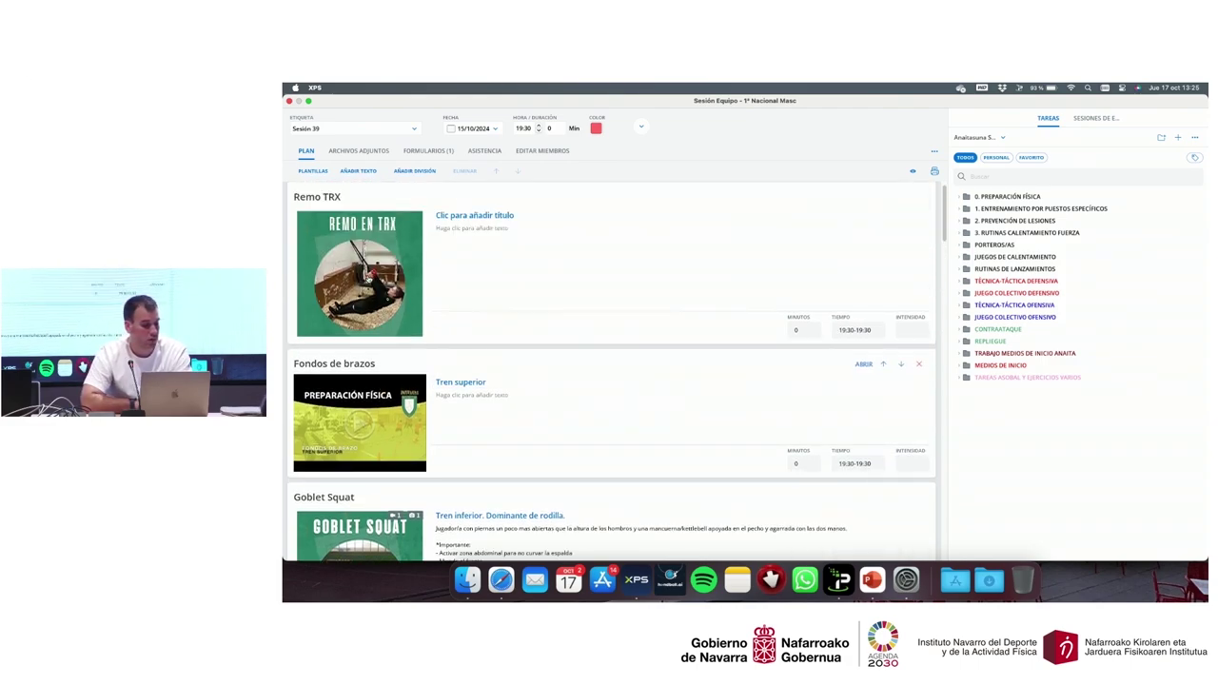
Step: Play the video of the Fondos de brazos exercise in the session plan and close it
{"action": "scroll", "coordinate": [371, 274], "scroll_direction": "down", "scroll_amount": 4}
{"action": "left_click", "coordinate": [363, 300]}
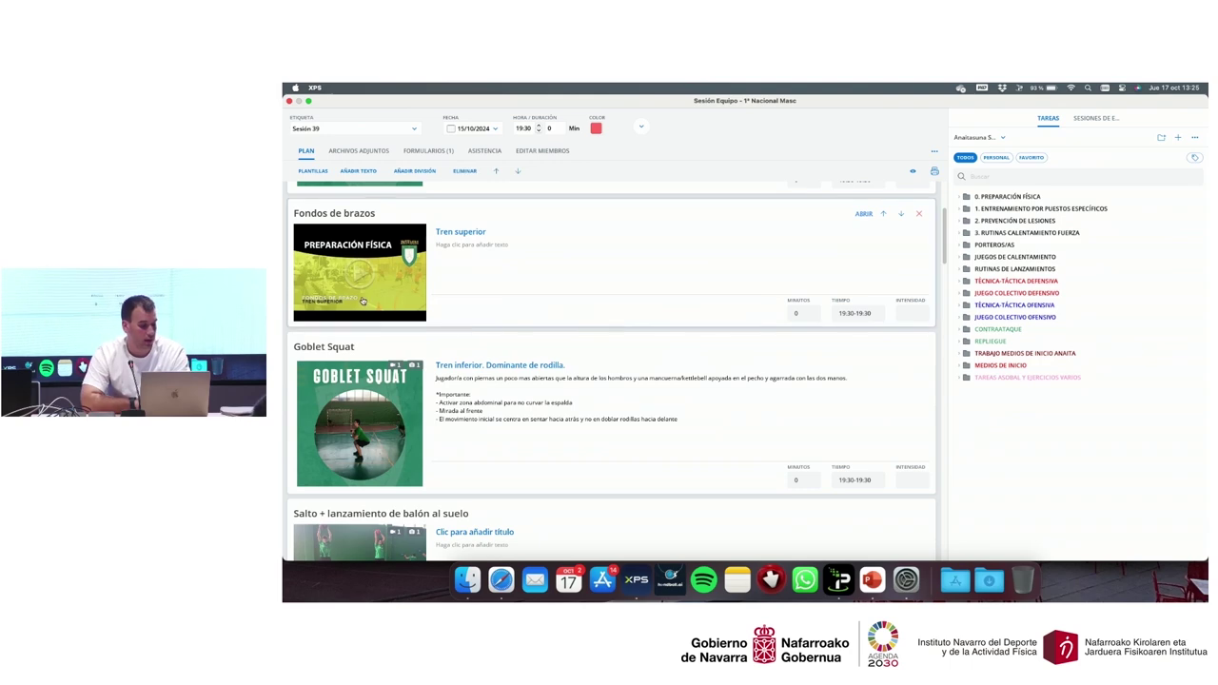
{"action": "left_click", "coordinate": [362, 279]}
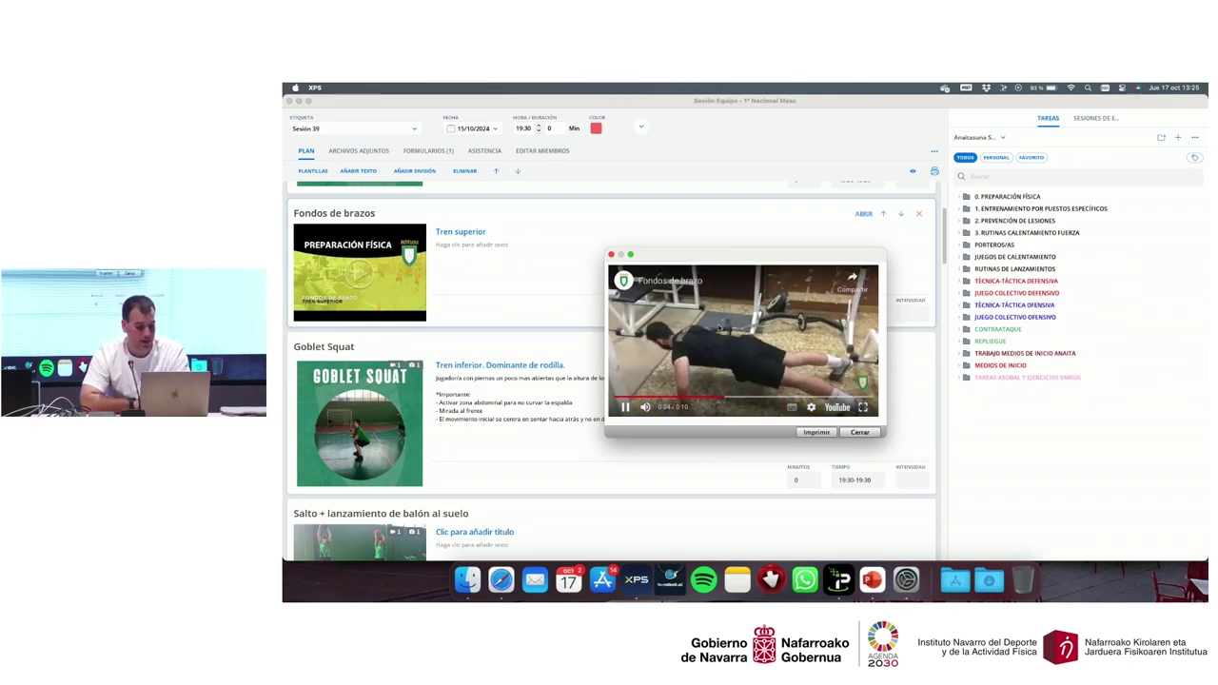
{"action": "left_click", "coordinate": [611, 255]}
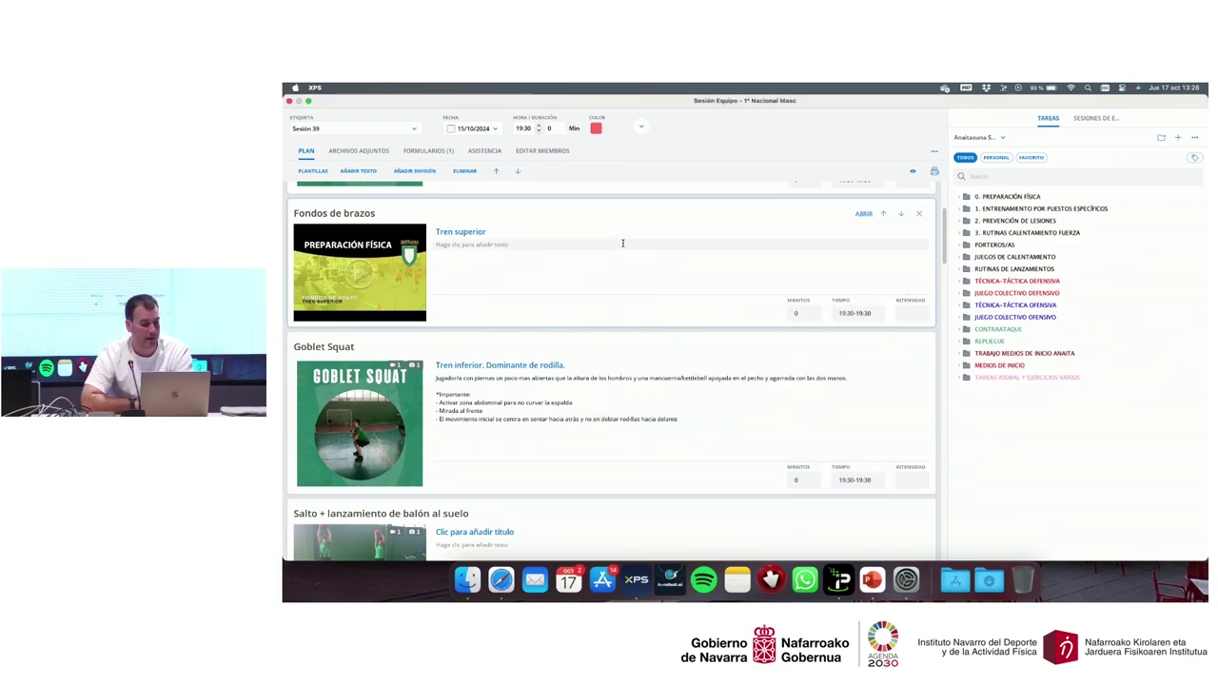
Step: Review the remaining strength exercises in the session plan, from Goblet Squat to Plancha abdominal
{"action": "scroll", "coordinate": [622, 242], "scroll_direction": "down", "scroll_amount": 3}
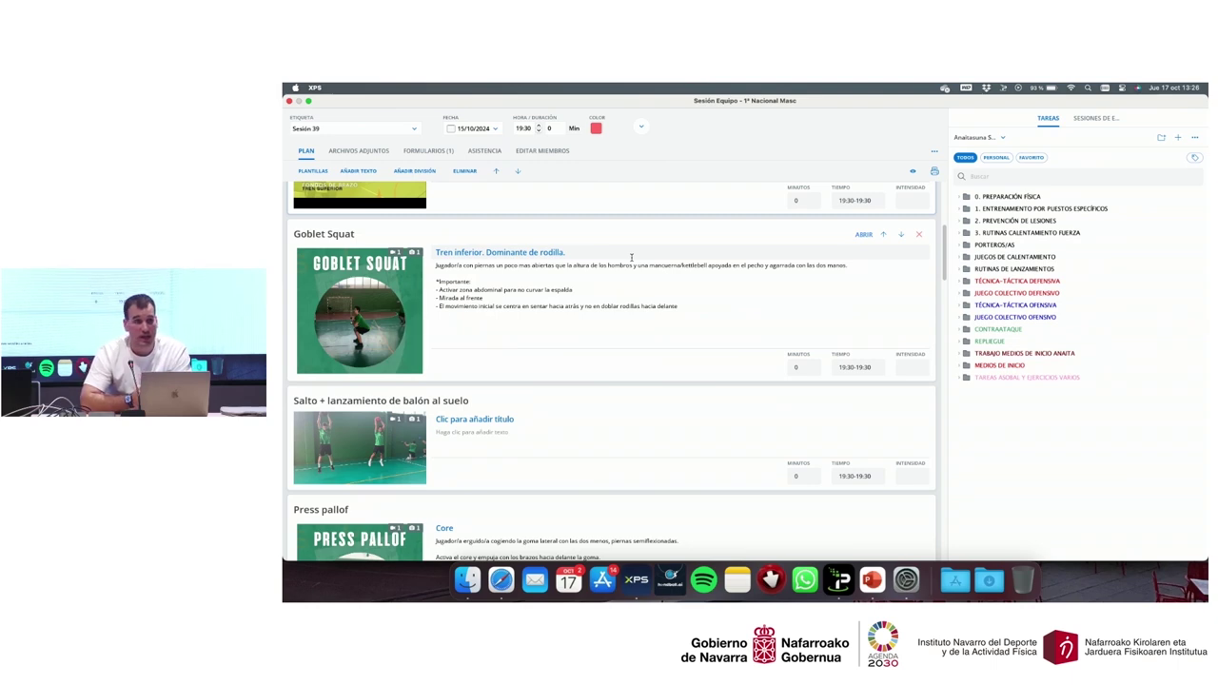
{"action": "scroll", "coordinate": [631, 257], "scroll_direction": "down", "scroll_amount": 1}
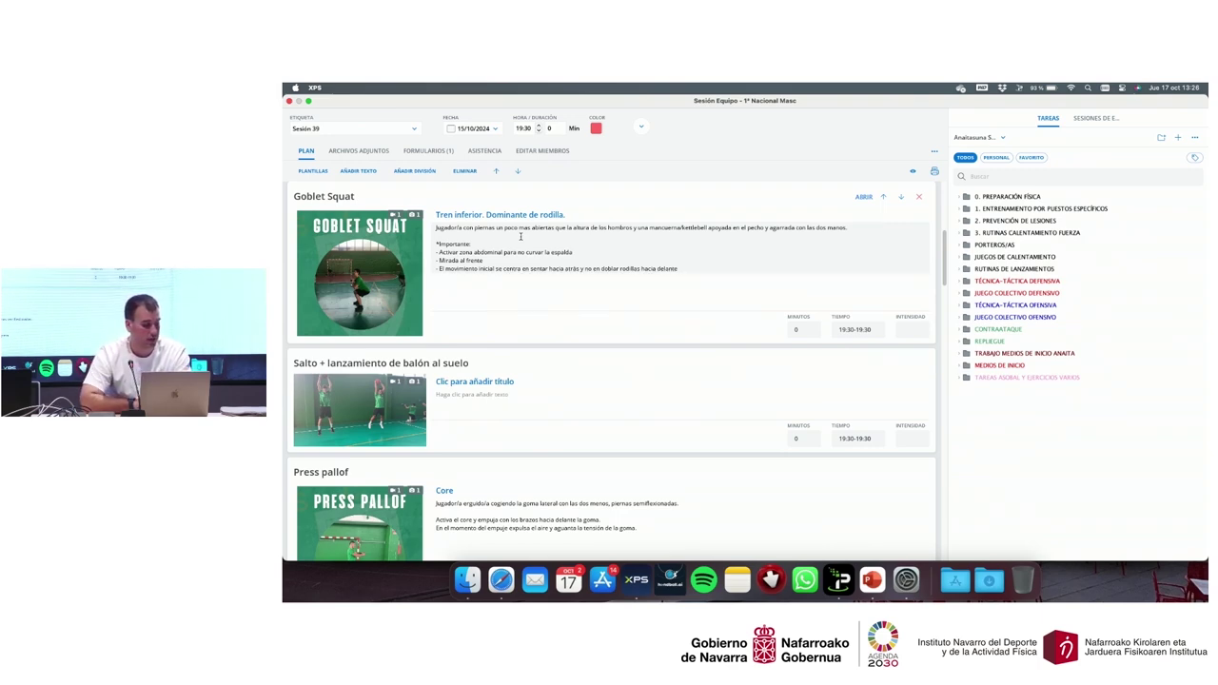
{"action": "scroll", "coordinate": [520, 236], "scroll_direction": "down", "scroll_amount": 6}
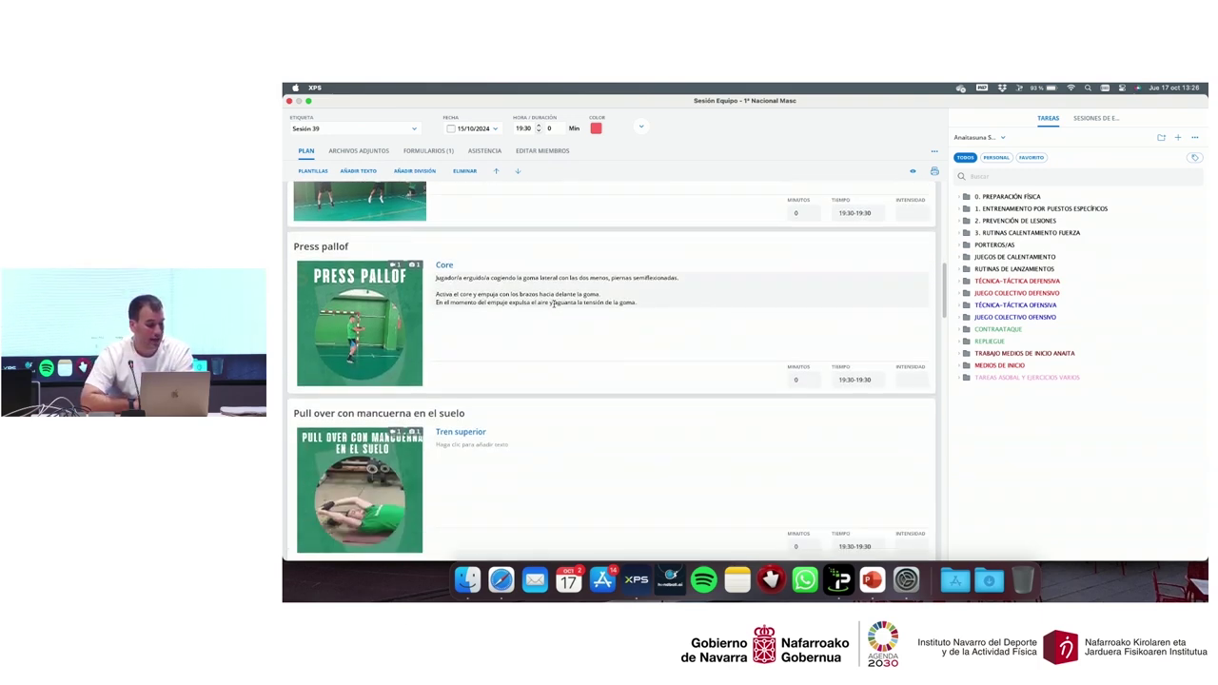
{"action": "scroll", "coordinate": [555, 303], "scroll_direction": "down", "scroll_amount": 3}
{"action": "scroll", "coordinate": [587, 306], "scroll_direction": "down", "scroll_amount": 6}
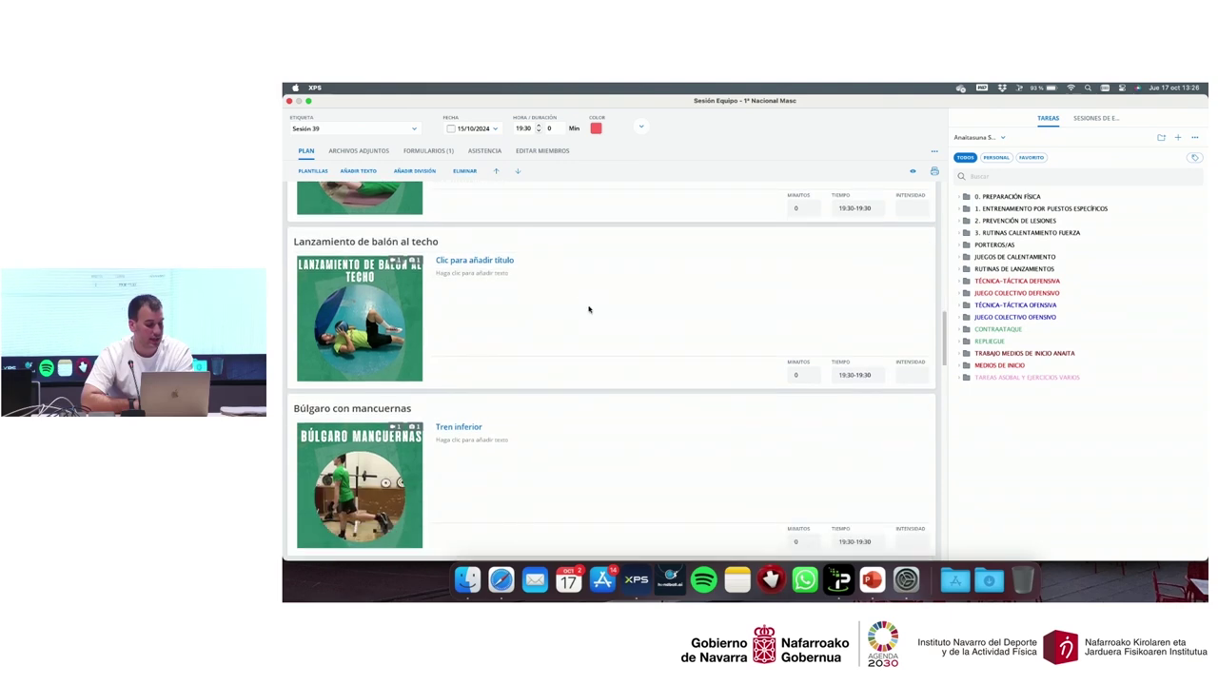
{"action": "scroll", "coordinate": [588, 309], "scroll_direction": "down", "scroll_amount": 10}
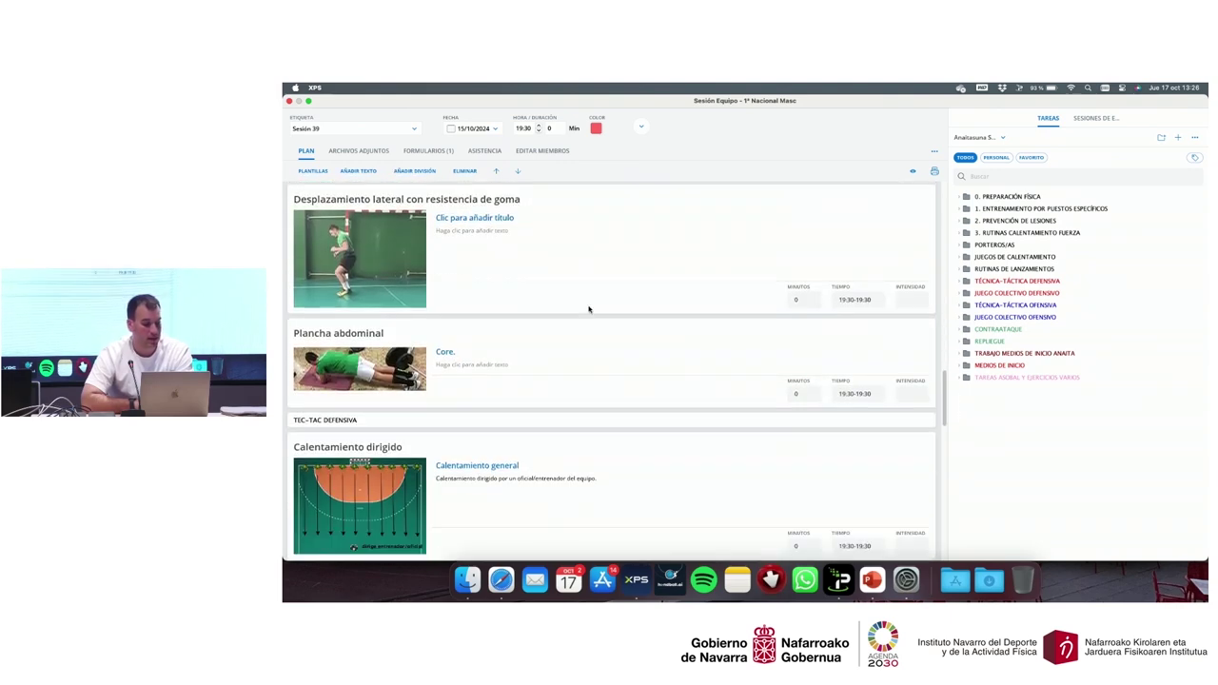
{"action": "scroll", "coordinate": [588, 310], "scroll_direction": "down", "scroll_amount": 2}
{"action": "scroll", "coordinate": [588, 308], "scroll_direction": "up", "scroll_amount": 1}
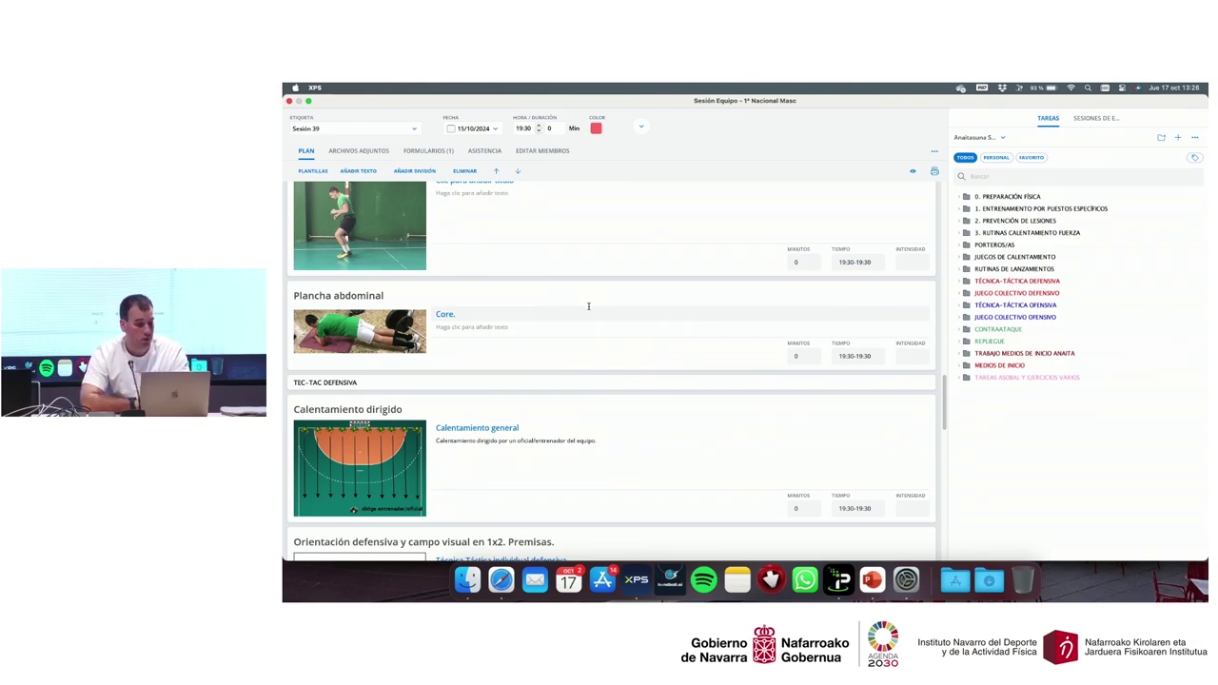
Step: Examine the defensive tasks in the TEC-TAC DEFENSIVA block of the session plan, with their diagrams and descriptions
{"action": "scroll", "coordinate": [586, 307], "scroll_direction": "down", "scroll_amount": 2}
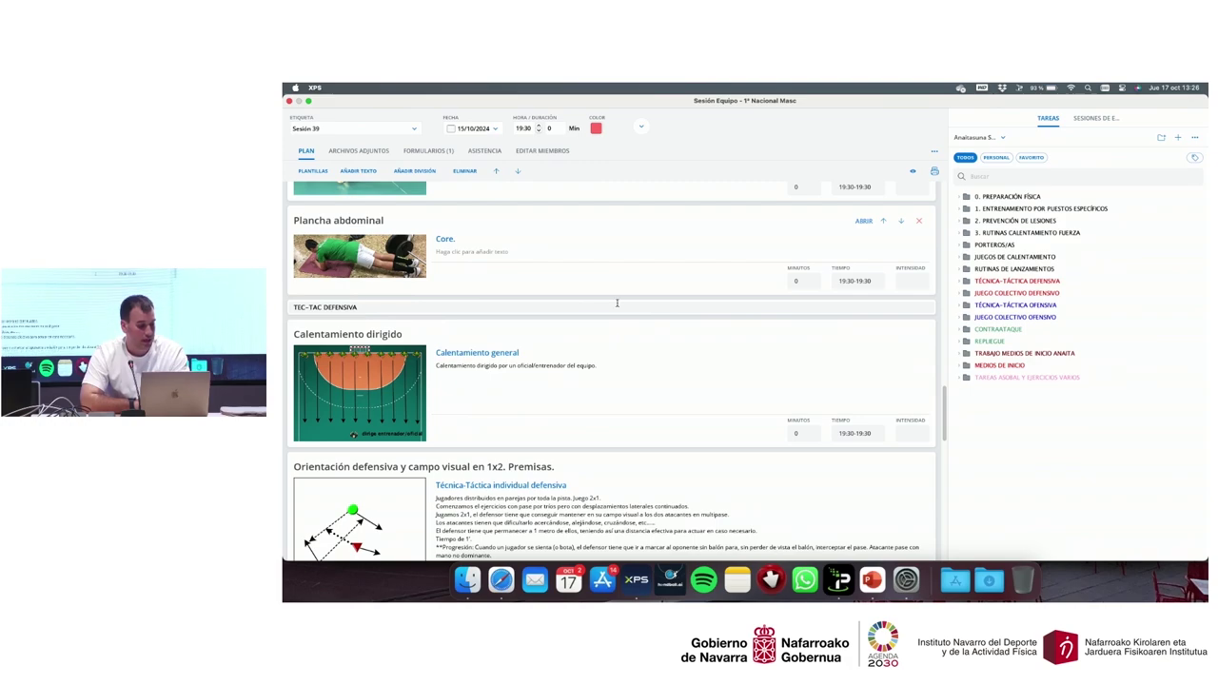
{"action": "scroll", "coordinate": [617, 302], "scroll_direction": "down", "scroll_amount": 3}
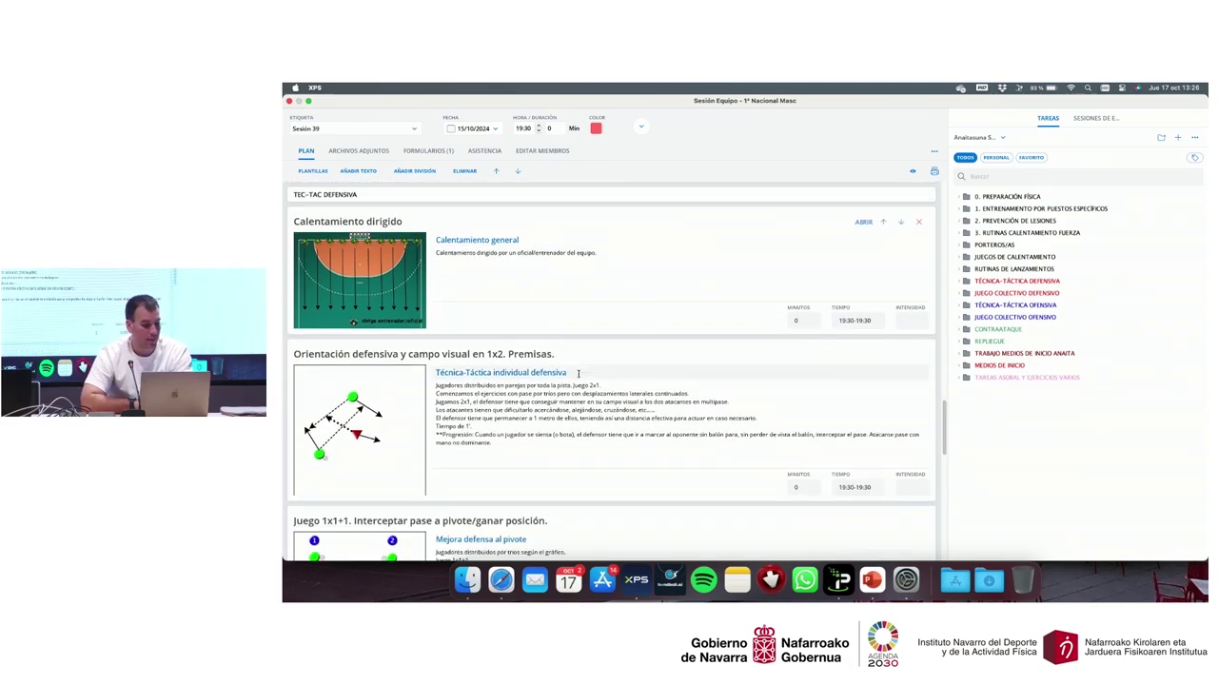
{"action": "scroll", "coordinate": [577, 374], "scroll_direction": "down", "scroll_amount": 4}
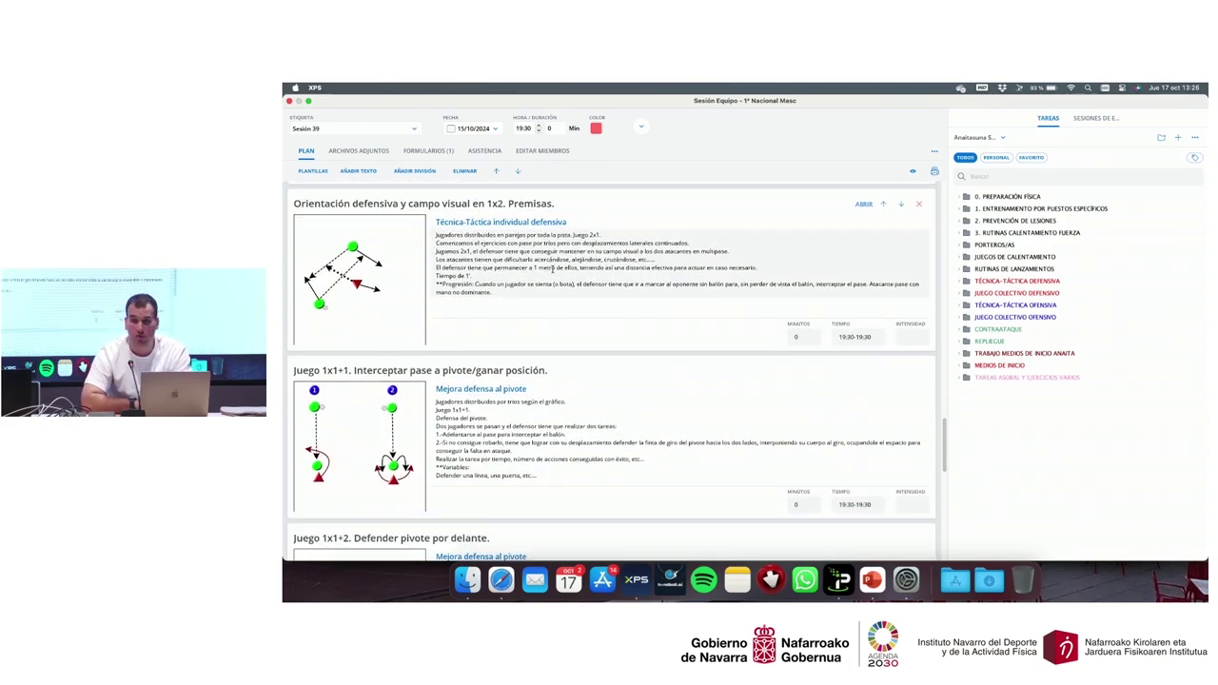
{"action": "scroll", "coordinate": [552, 268], "scroll_direction": "down", "scroll_amount": 2}
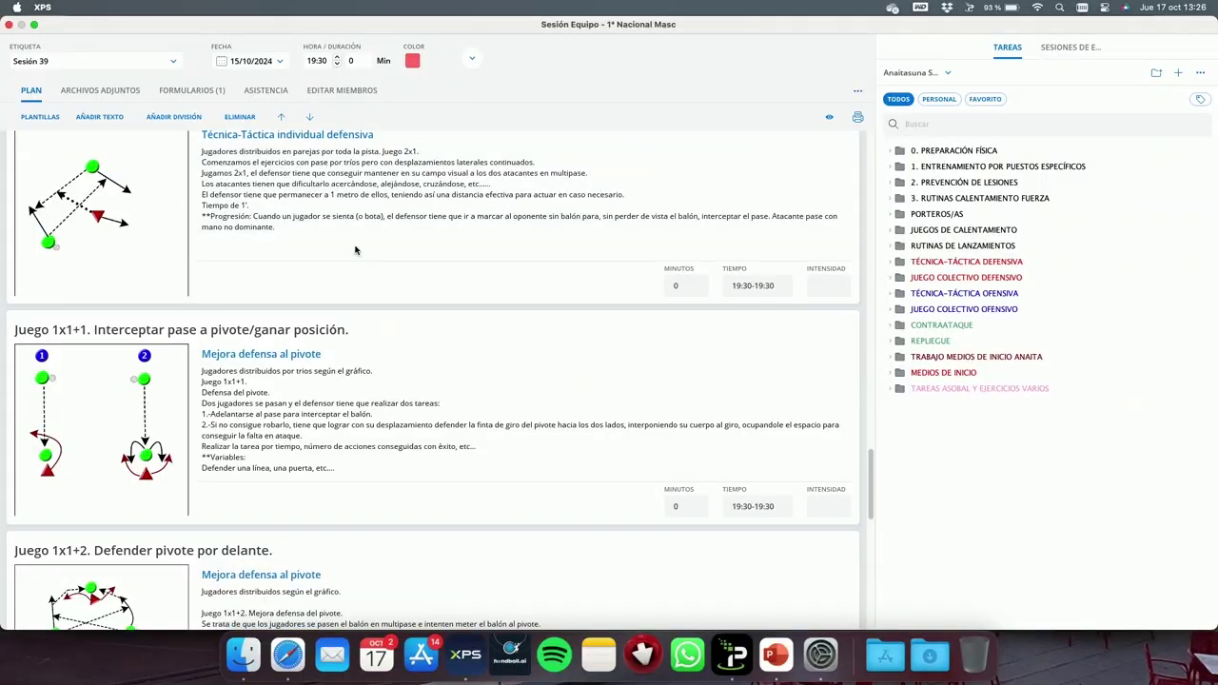
{"action": "scroll", "coordinate": [552, 269], "scroll_direction": "up", "scroll_amount": 3}
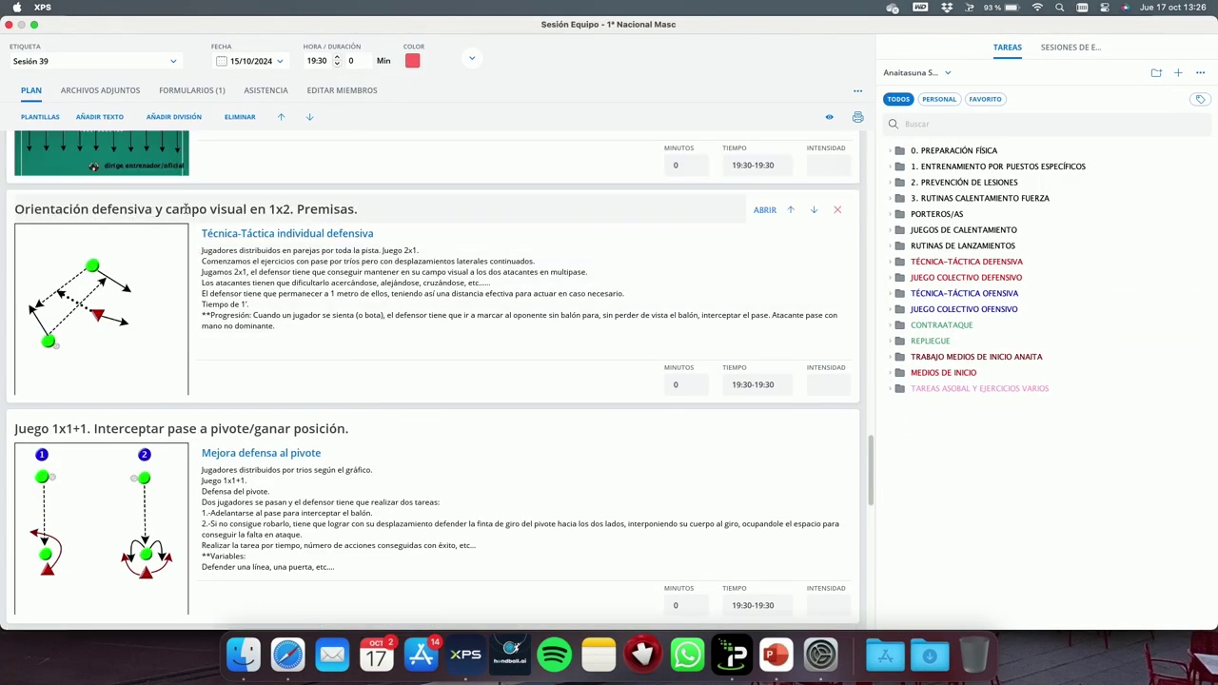
{"action": "scroll", "coordinate": [186, 213], "scroll_direction": "down", "scroll_amount": 10}
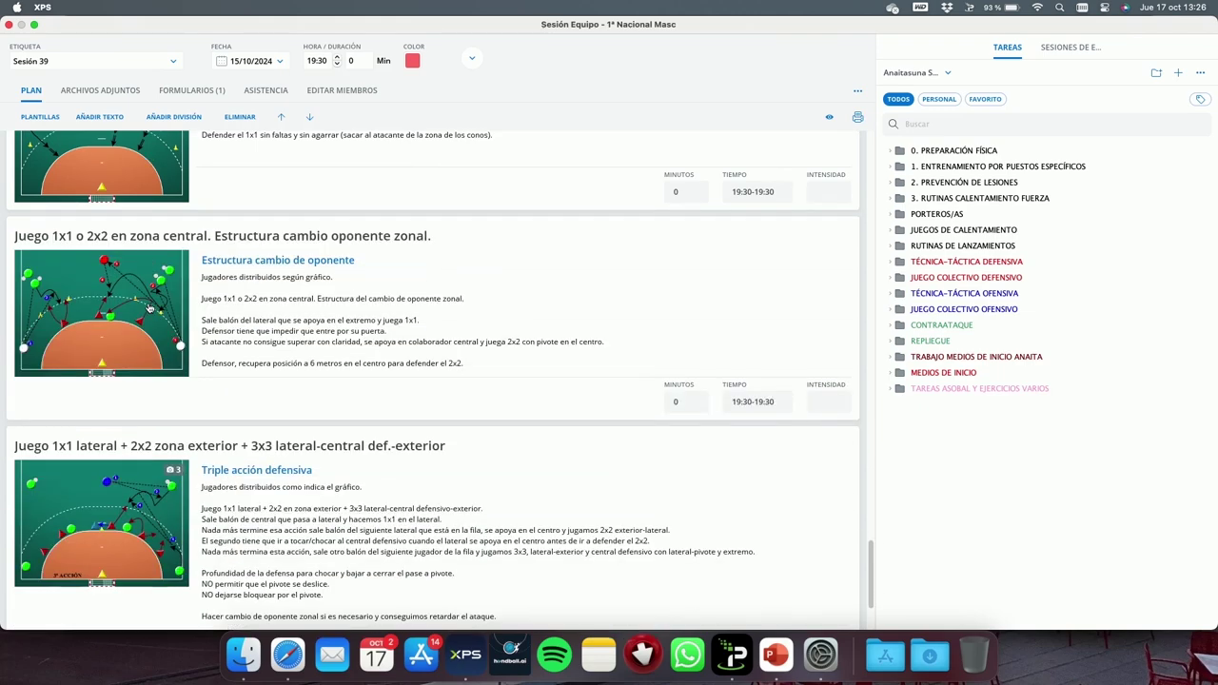
{"action": "scroll", "coordinate": [150, 308], "scroll_direction": "down", "scroll_amount": 5}
Step: Return to the start of the session to read the coach's notes, and open its attached files section
{"action": "scroll", "coordinate": [181, 381], "scroll_direction": "up", "scroll_amount": 15}
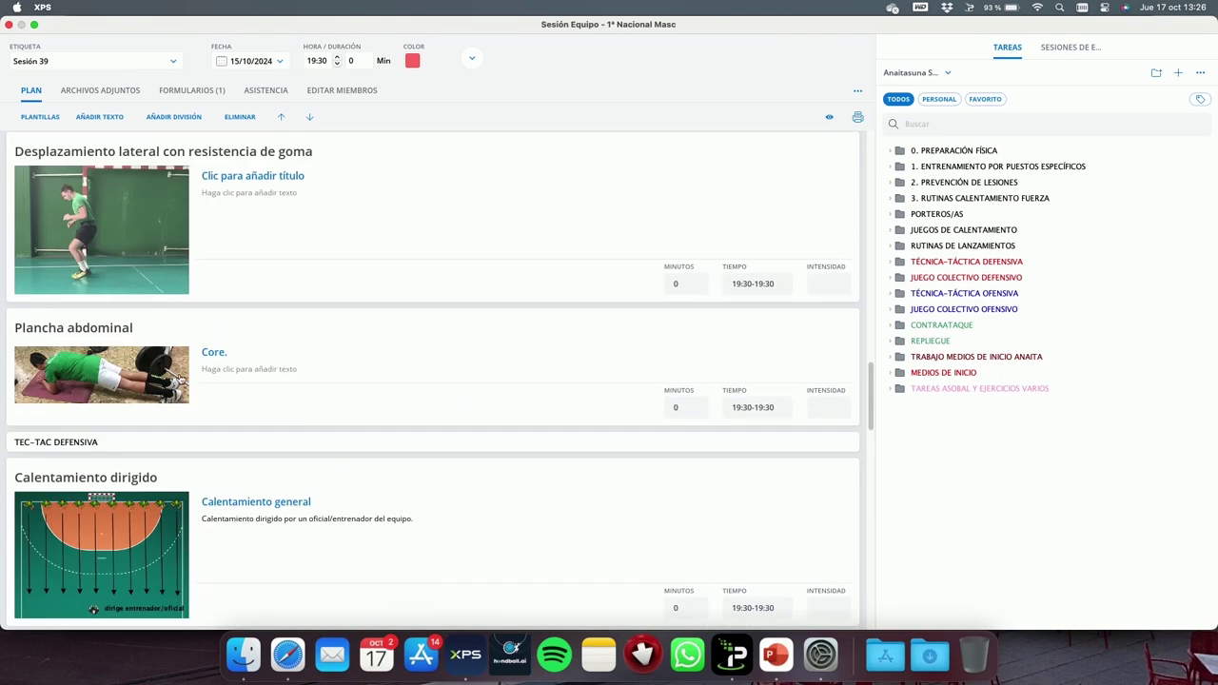
{"action": "scroll", "coordinate": [181, 380], "scroll_direction": "up", "scroll_amount": 10}
{"action": "scroll", "coordinate": [345, 180], "scroll_direction": "down", "scroll_amount": 1}
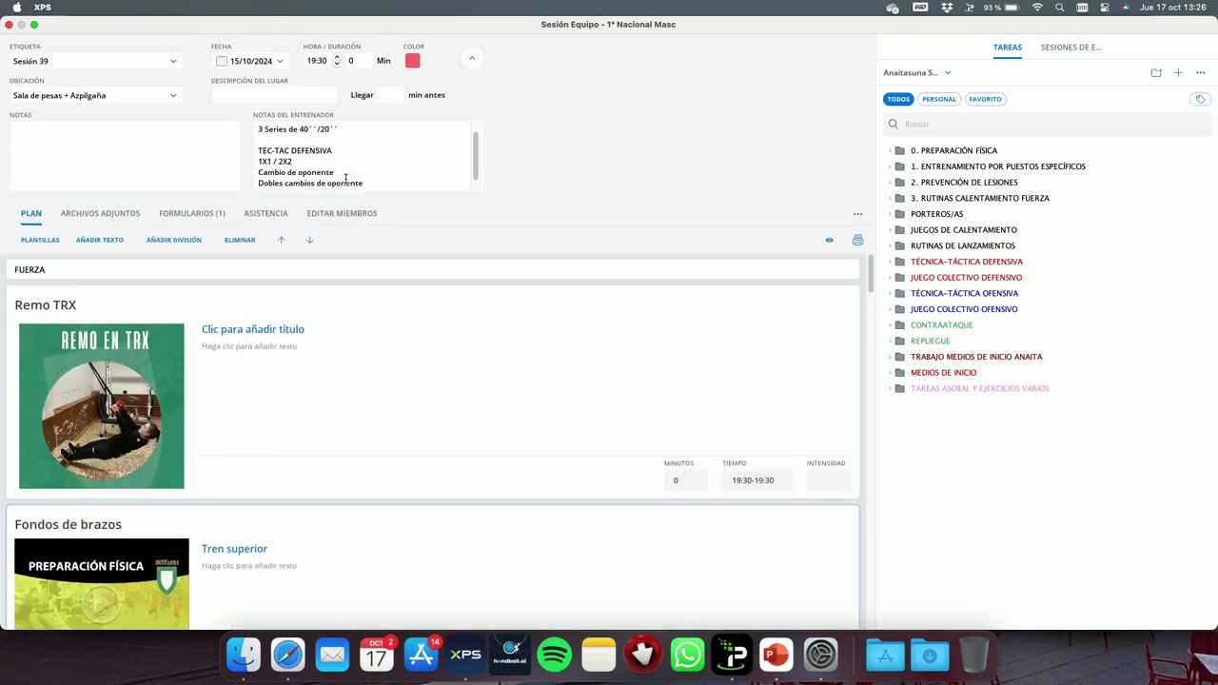
{"action": "scroll", "coordinate": [361, 135], "scroll_direction": "up", "scroll_amount": 1}
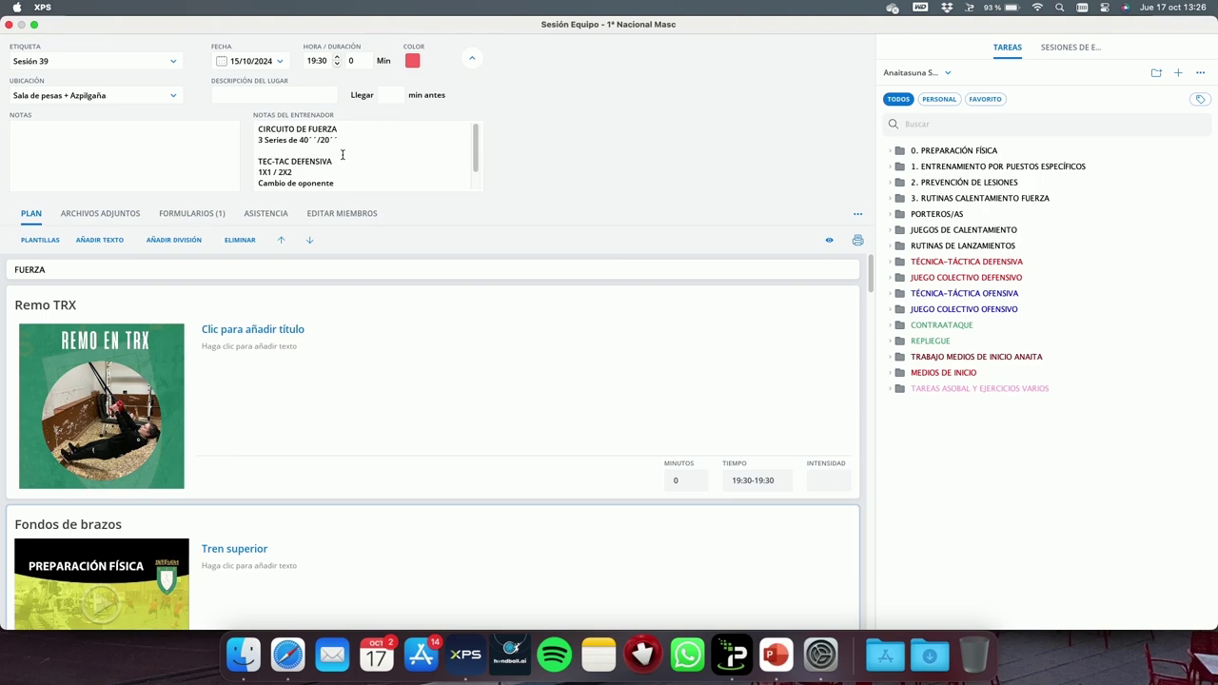
{"action": "scroll", "coordinate": [335, 149], "scroll_direction": "down", "scroll_amount": 1}
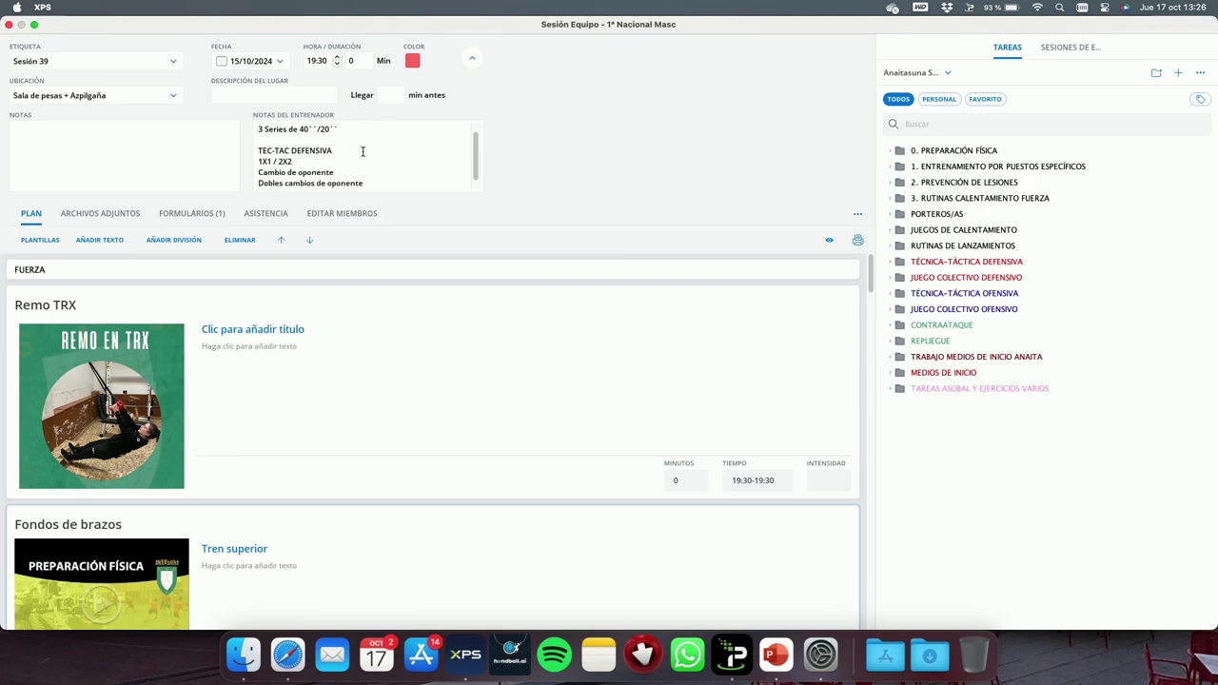
{"action": "scroll", "coordinate": [361, 154], "scroll_direction": "down", "scroll_amount": 1}
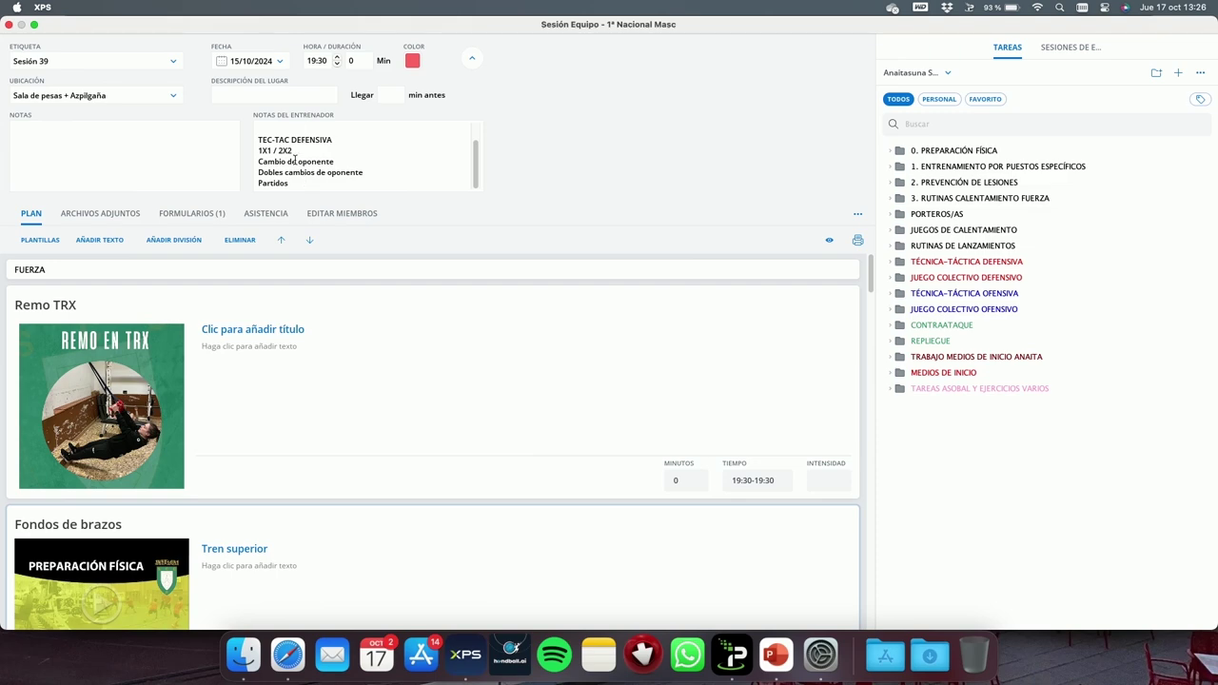
{"action": "scroll", "coordinate": [306, 139], "scroll_direction": "up", "scroll_amount": 2}
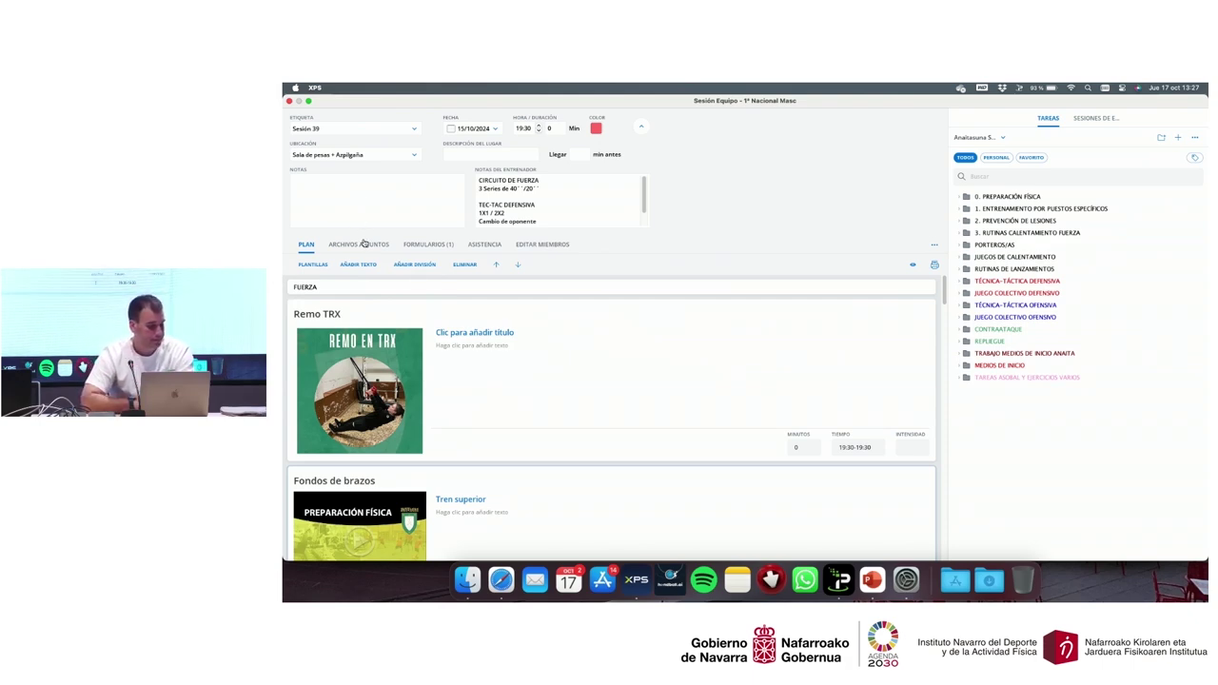
{"action": "left_click", "coordinate": [369, 245]}
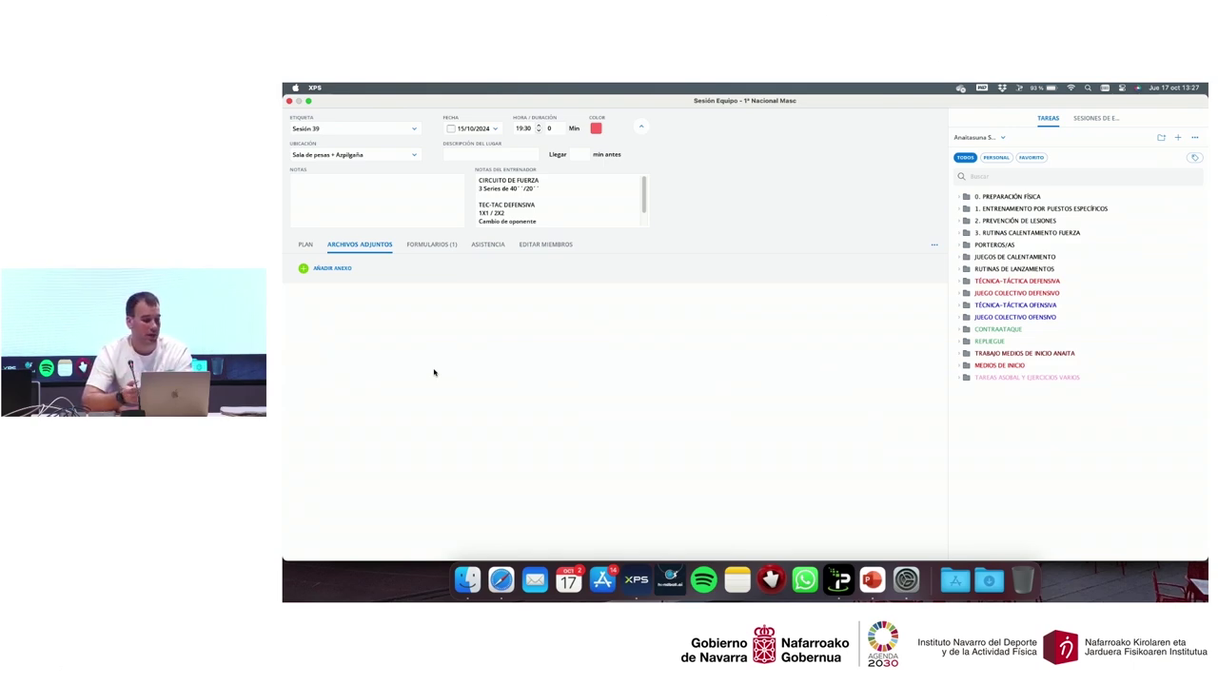
Step: Review the session's attendance list and open the absence reasons for the first athlete
{"action": "left_click", "coordinate": [496, 248]}
{"action": "scroll", "coordinate": [400, 342], "scroll_direction": "down", "scroll_amount": 1}
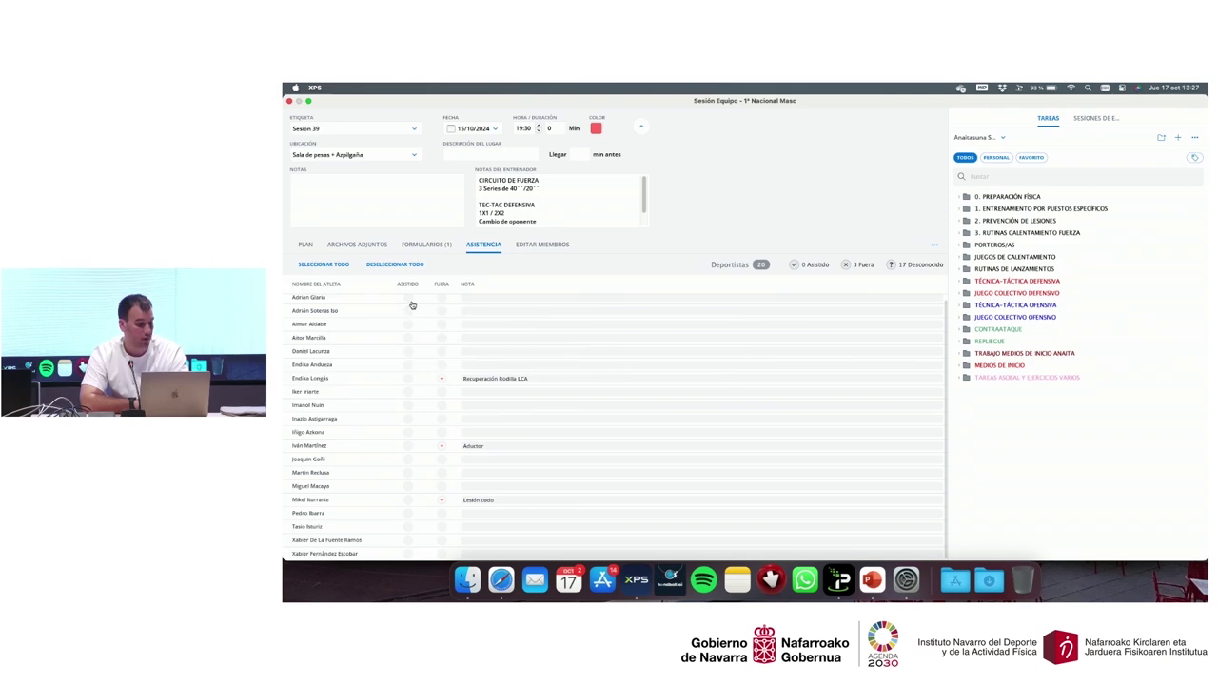
{"action": "scroll", "coordinate": [410, 307], "scroll_direction": "up", "scroll_amount": 1}
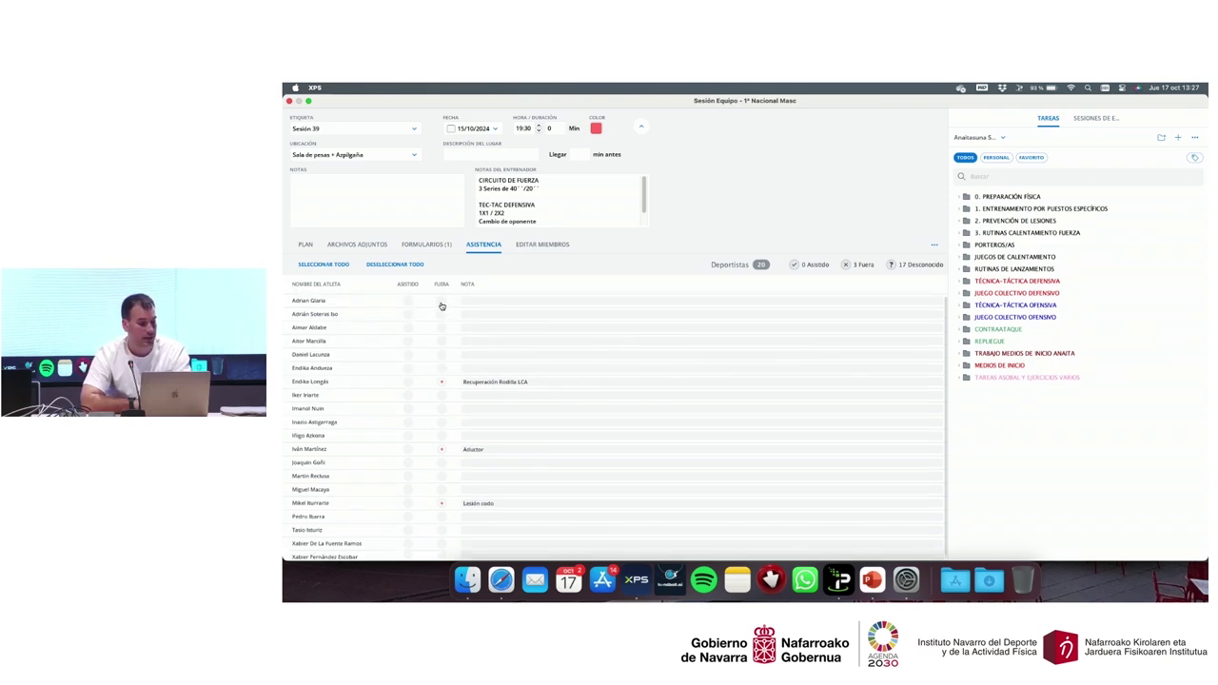
{"action": "left_click", "coordinate": [441, 303]}
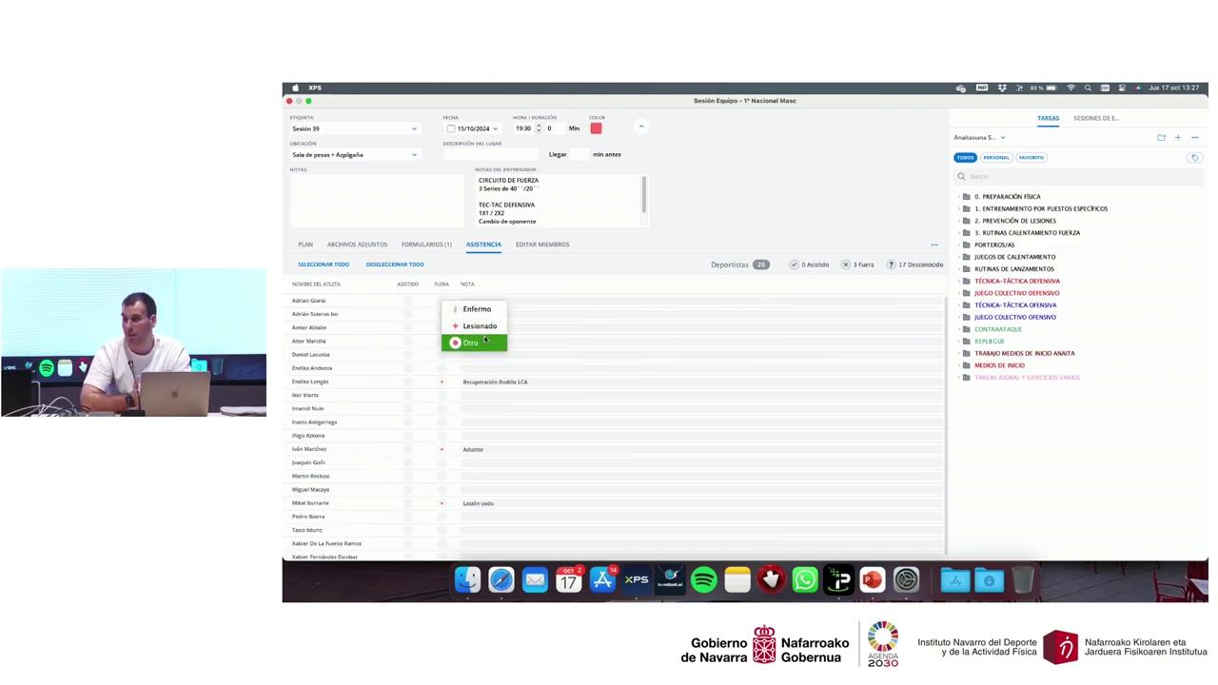
Step: Examine the session's member assignment, comparing the non-participant and participant lists
{"action": "left_click", "coordinate": [548, 248]}
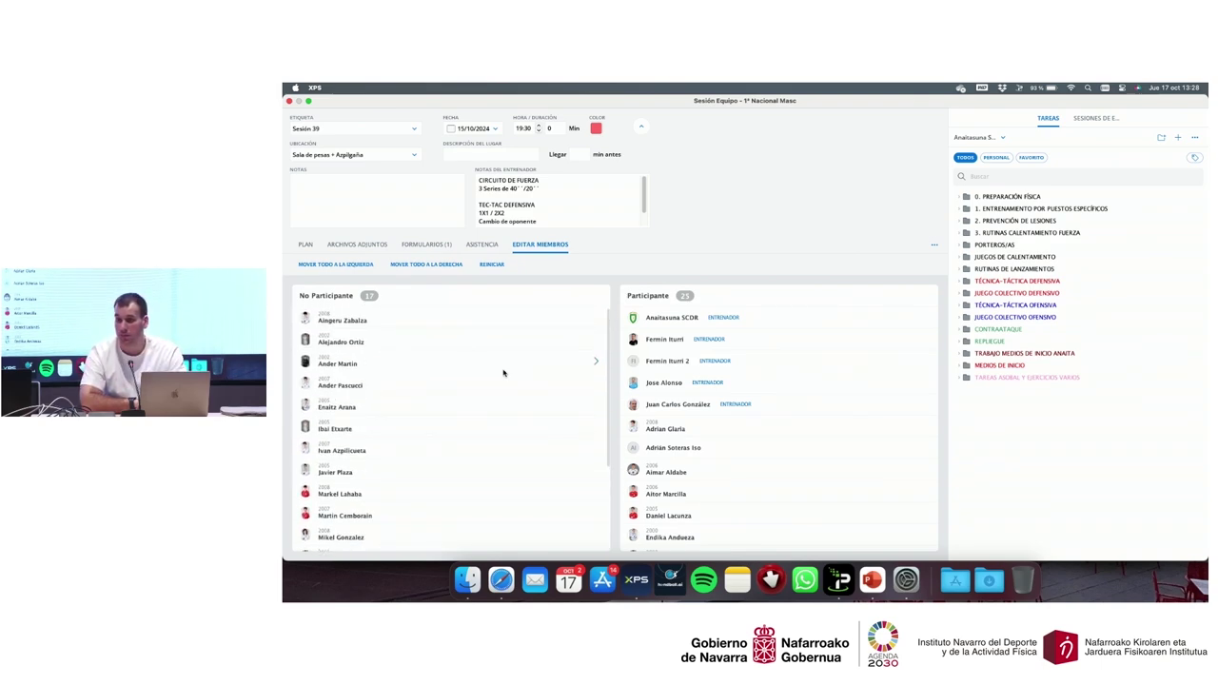
{"action": "scroll", "coordinate": [741, 407], "scroll_direction": "down", "scroll_amount": 5}
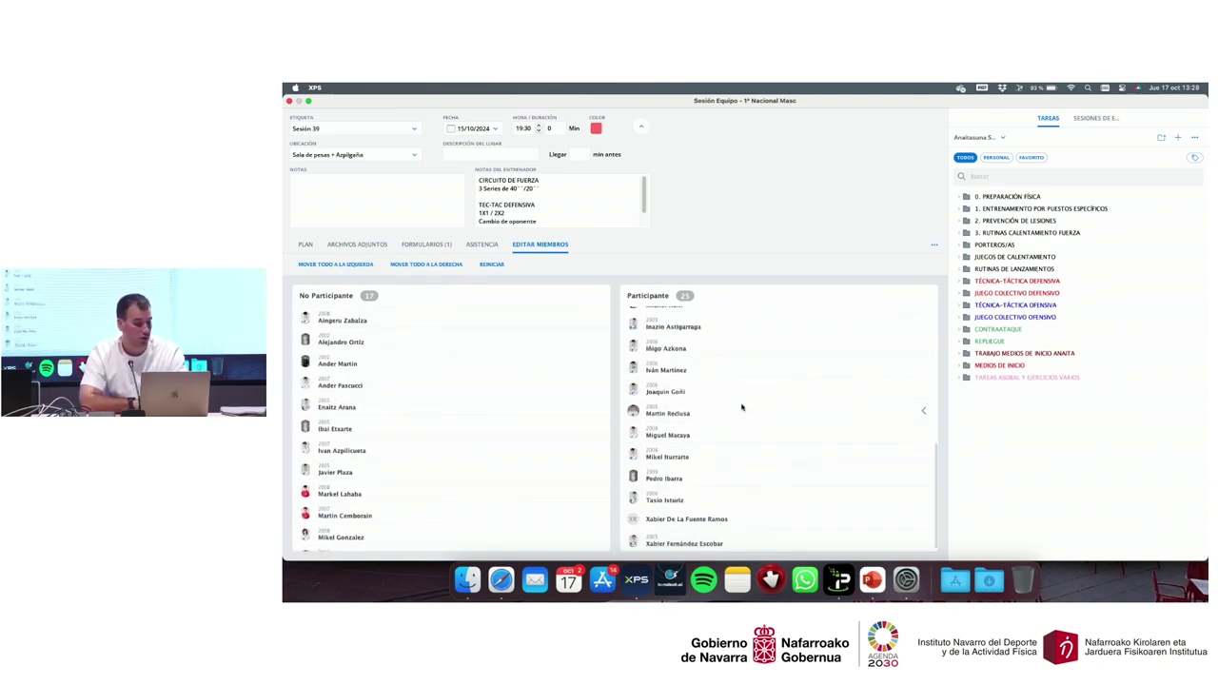
{"action": "scroll", "coordinate": [742, 407], "scroll_direction": "up", "scroll_amount": 5}
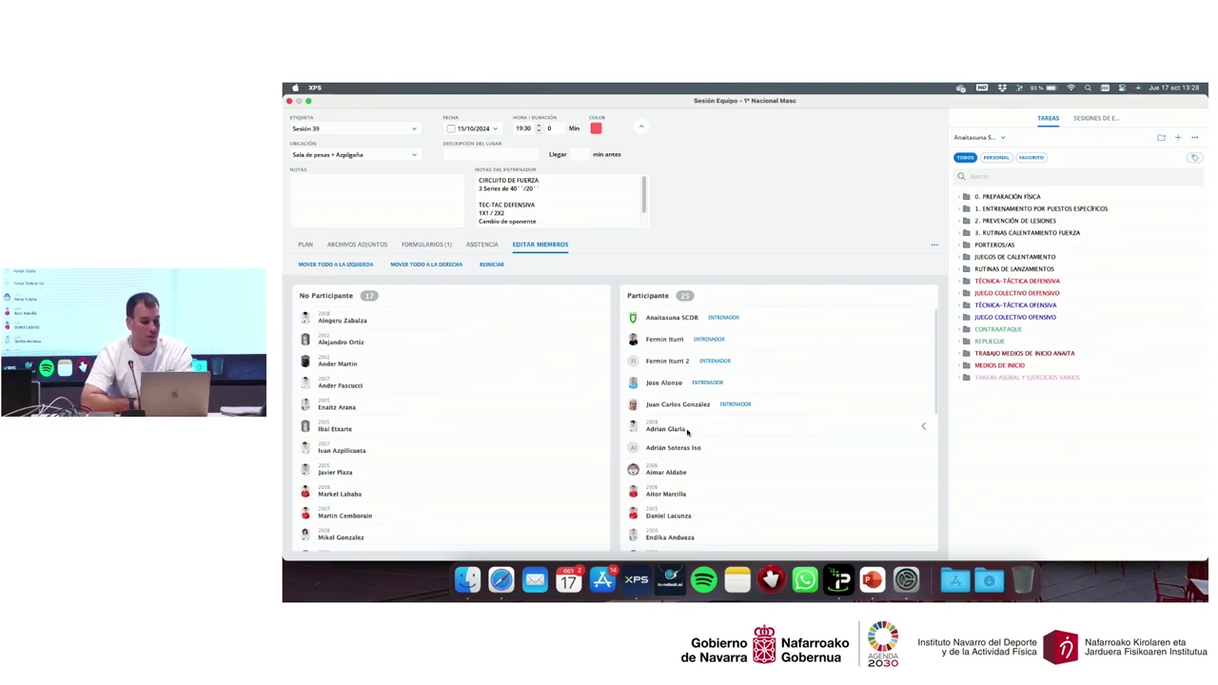
{"action": "scroll", "coordinate": [685, 430], "scroll_direction": "down", "scroll_amount": 5}
{"action": "scroll", "coordinate": [687, 433], "scroll_direction": "up", "scroll_amount": 5}
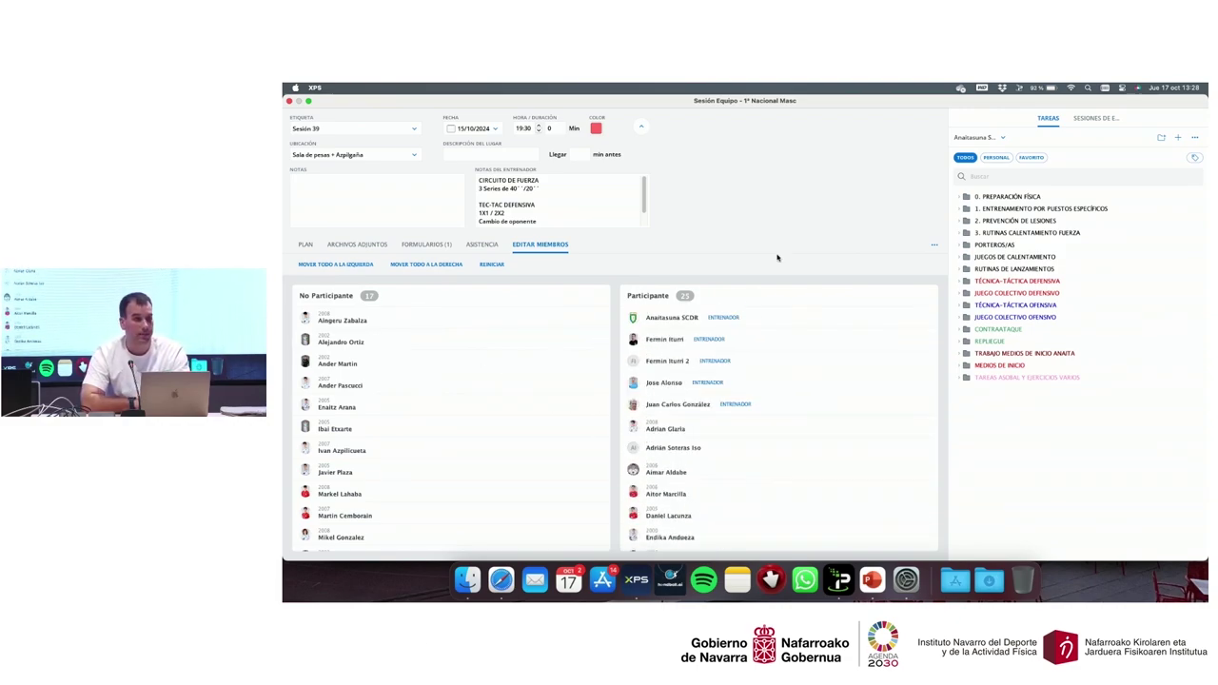
Step: Return to the session plan and browse the FUERZA and AJENO subfolders of 0. PREPARACIÓN FÍSICA in the task library
{"action": "left_click", "coordinate": [306, 246]}
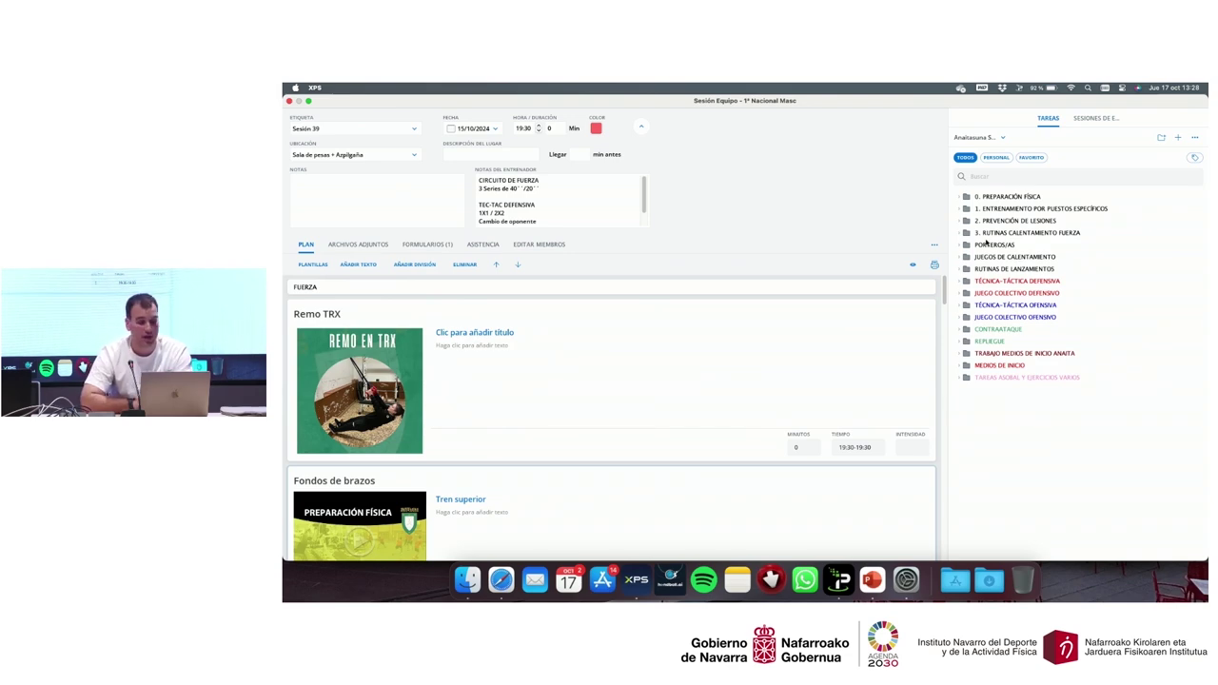
{"action": "left_click", "coordinate": [963, 197]}
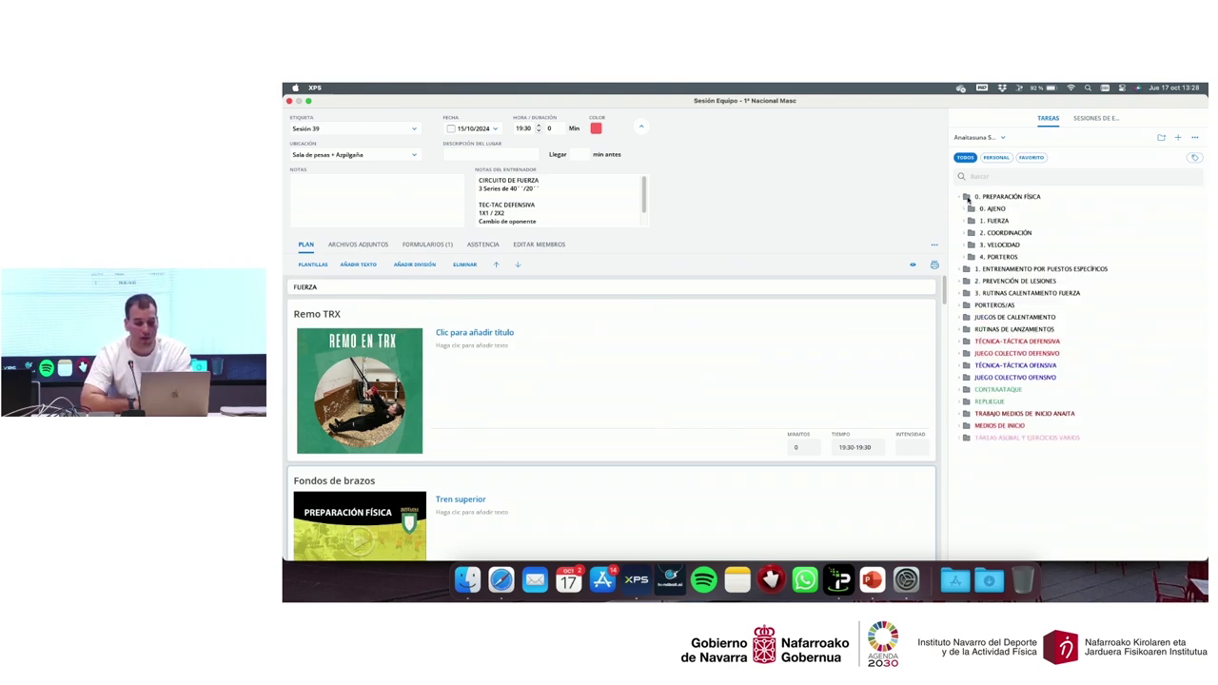
{"action": "left_click", "coordinate": [972, 222]}
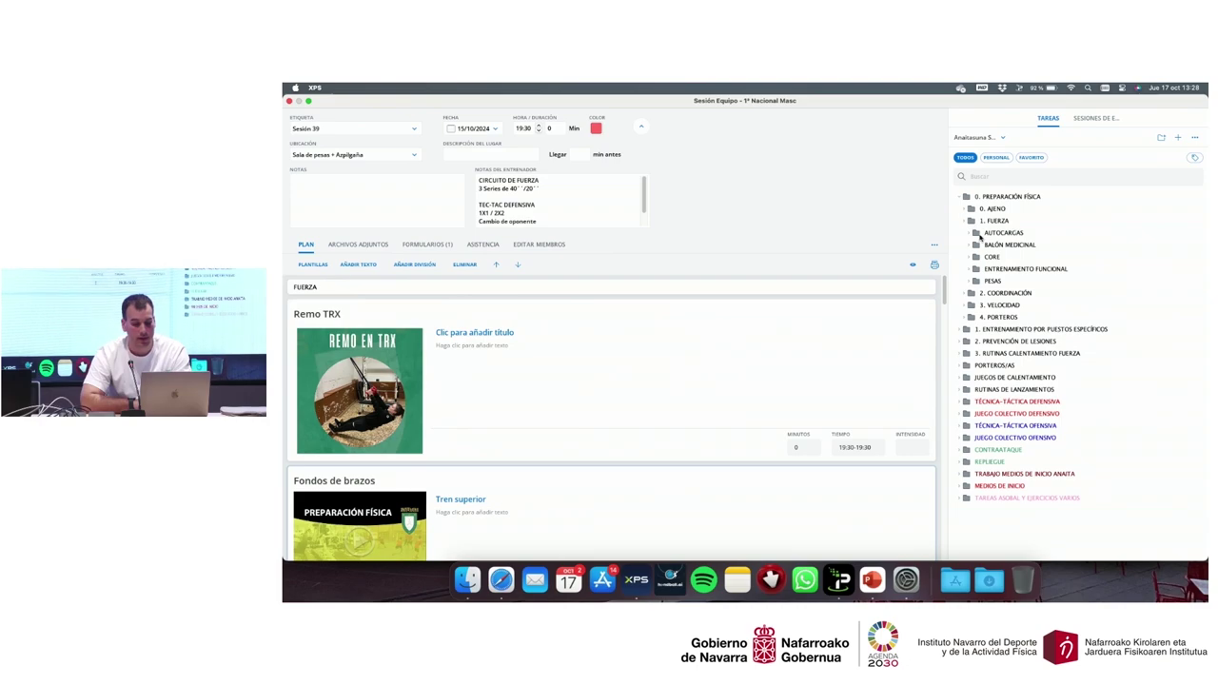
{"action": "left_click", "coordinate": [968, 210]}
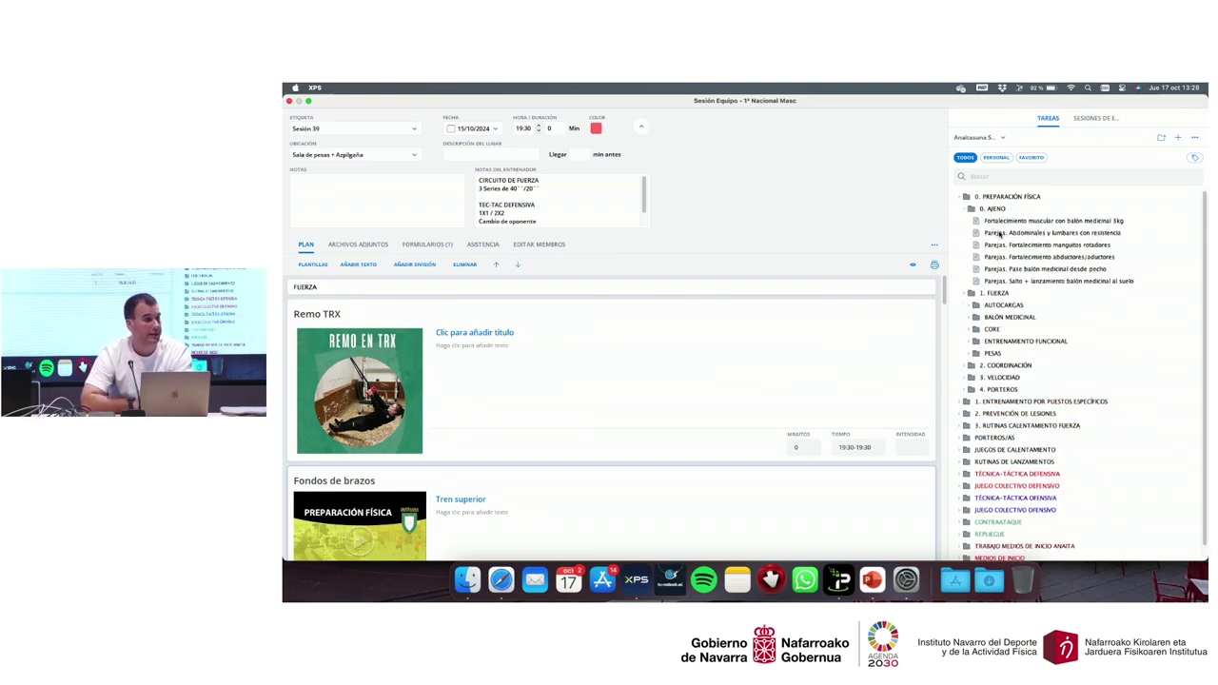
{"action": "left_click", "coordinate": [969, 211]}
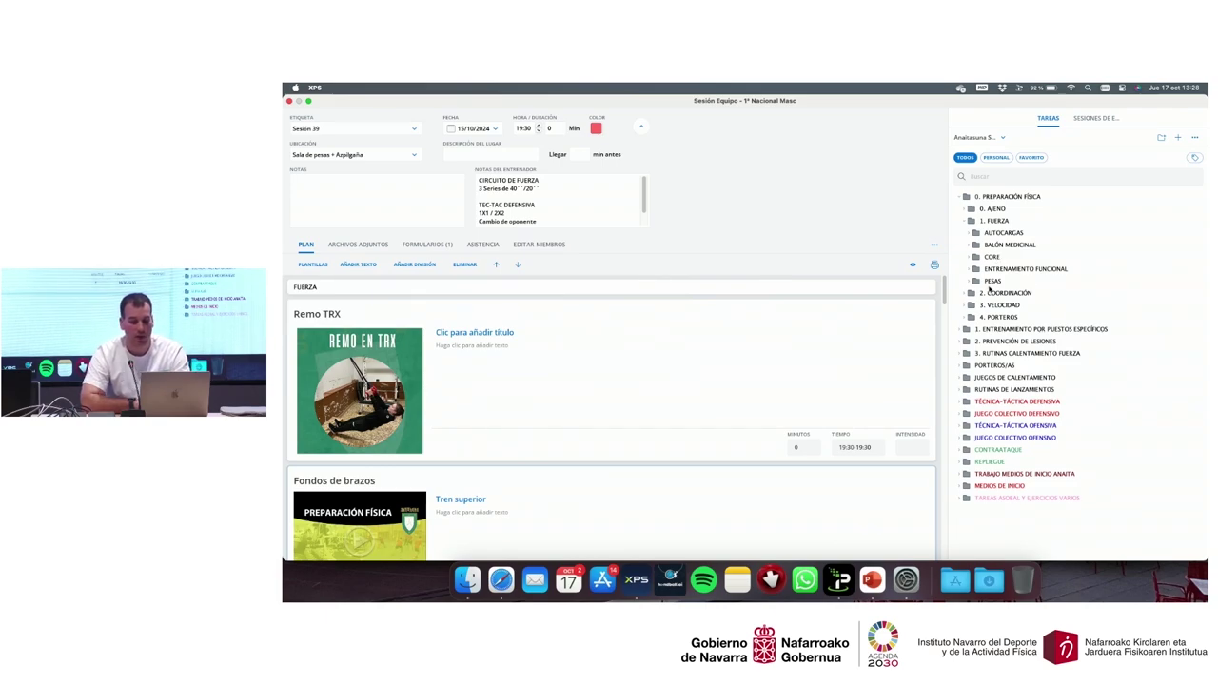
Step: Review the tasks in the 2. COORDINACIÓN folder, and collapse the 0. PREPARACIÓN FÍSICA folder
{"action": "left_click", "coordinate": [970, 293]}
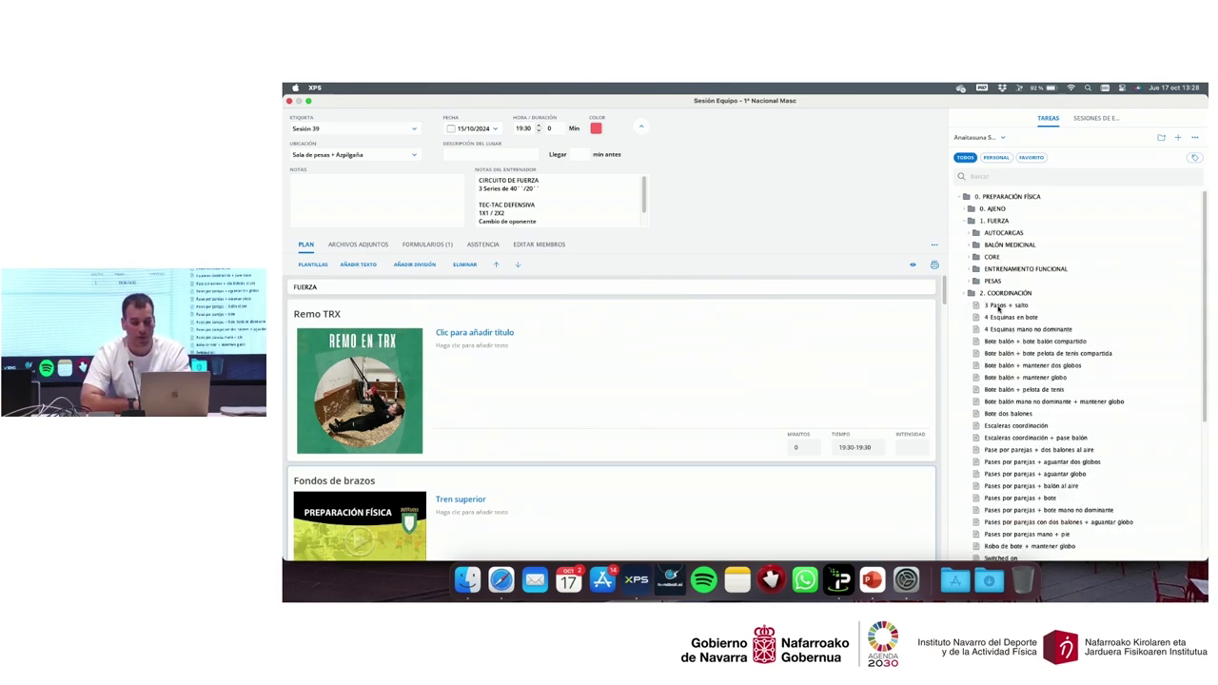
{"action": "scroll", "coordinate": [996, 303], "scroll_direction": "down", "scroll_amount": 1}
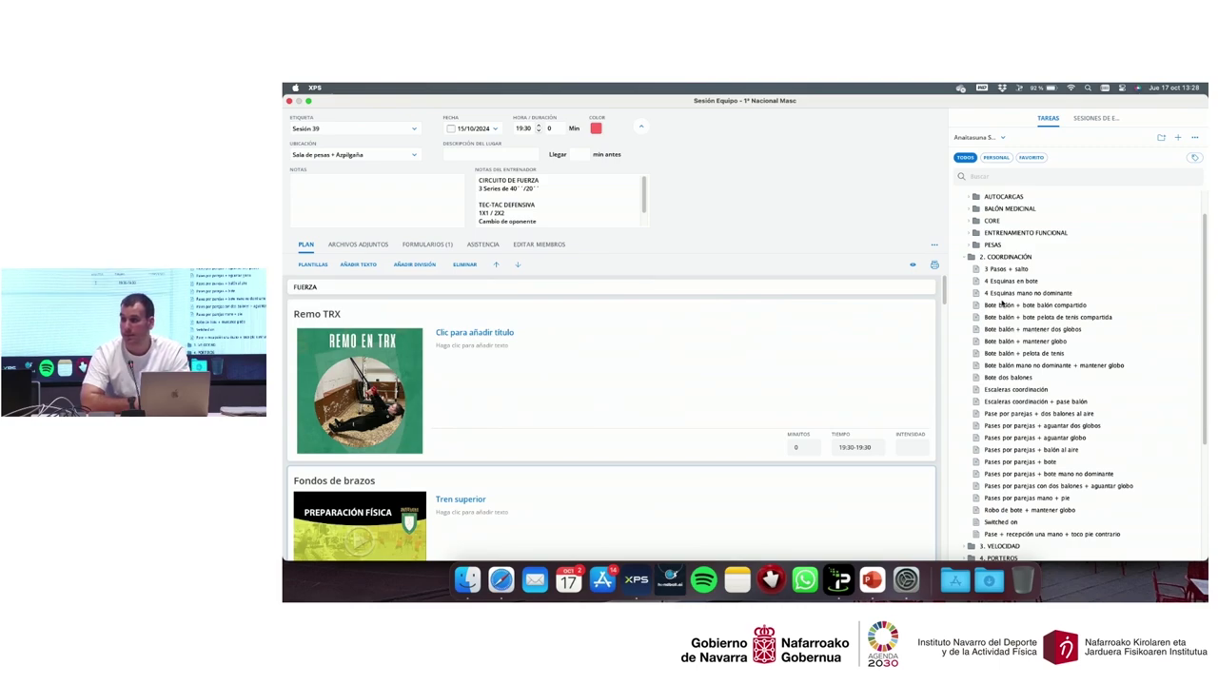
{"action": "scroll", "coordinate": [1014, 301], "scroll_direction": "down", "scroll_amount": 1}
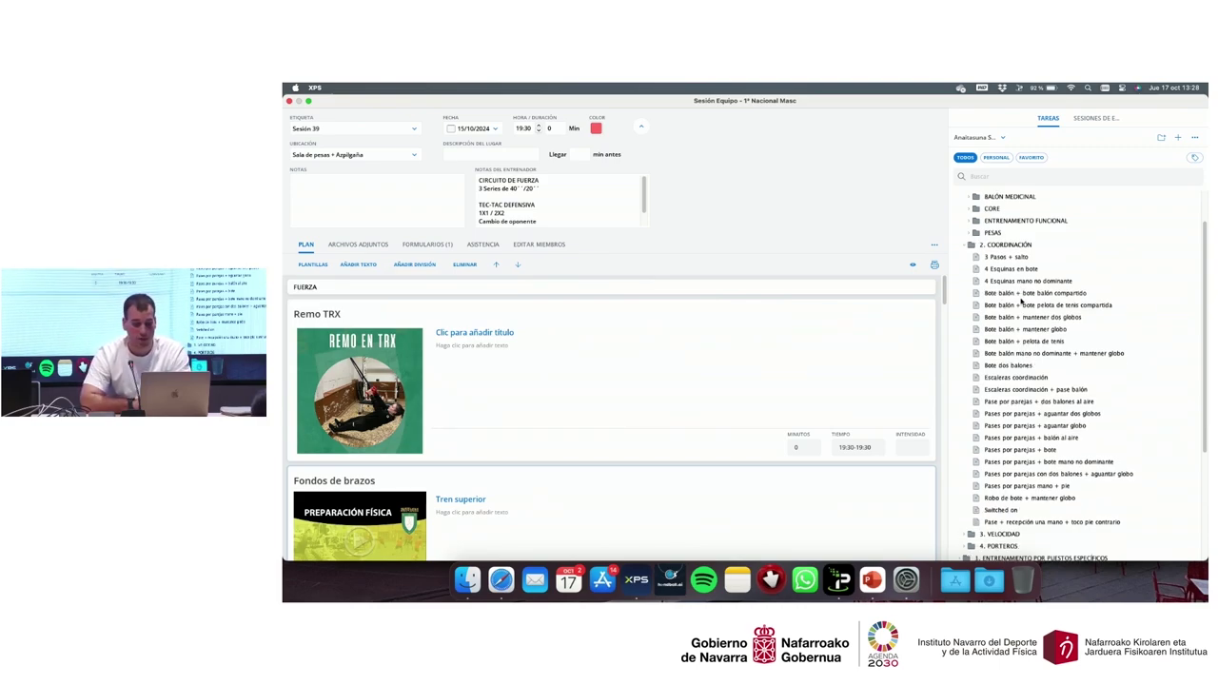
{"action": "scroll", "coordinate": [992, 433], "scroll_direction": "down", "scroll_amount": 5}
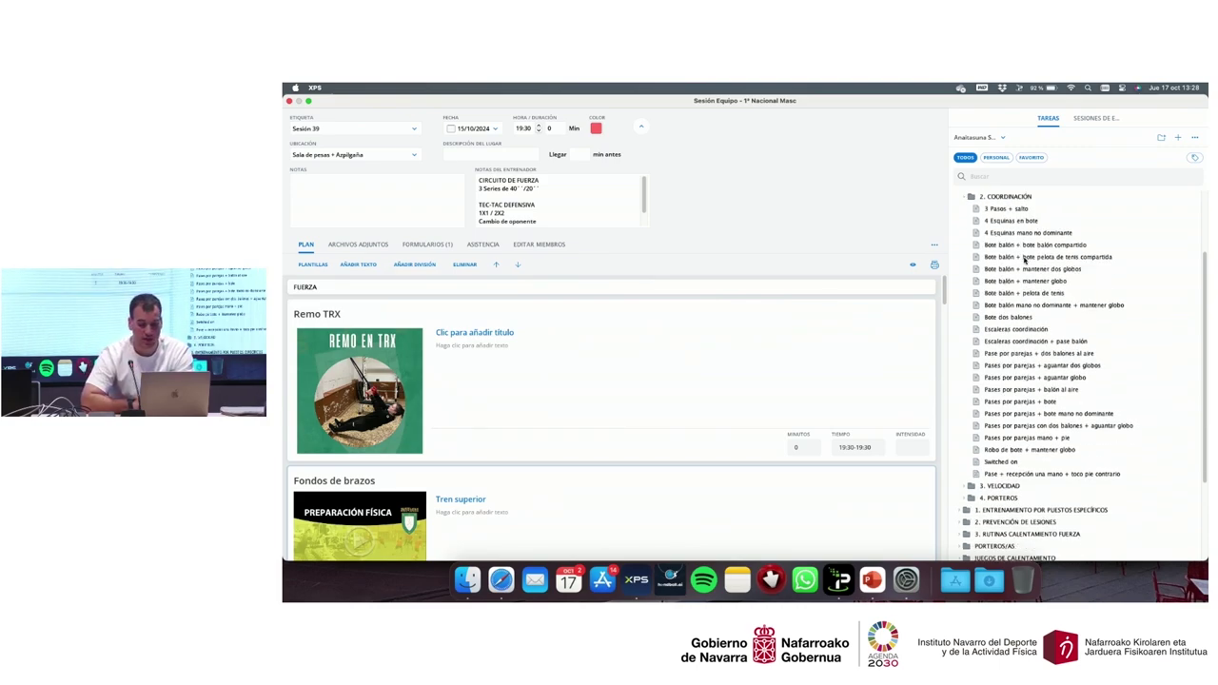
{"action": "scroll", "coordinate": [987, 404], "scroll_direction": "down", "scroll_amount": 2}
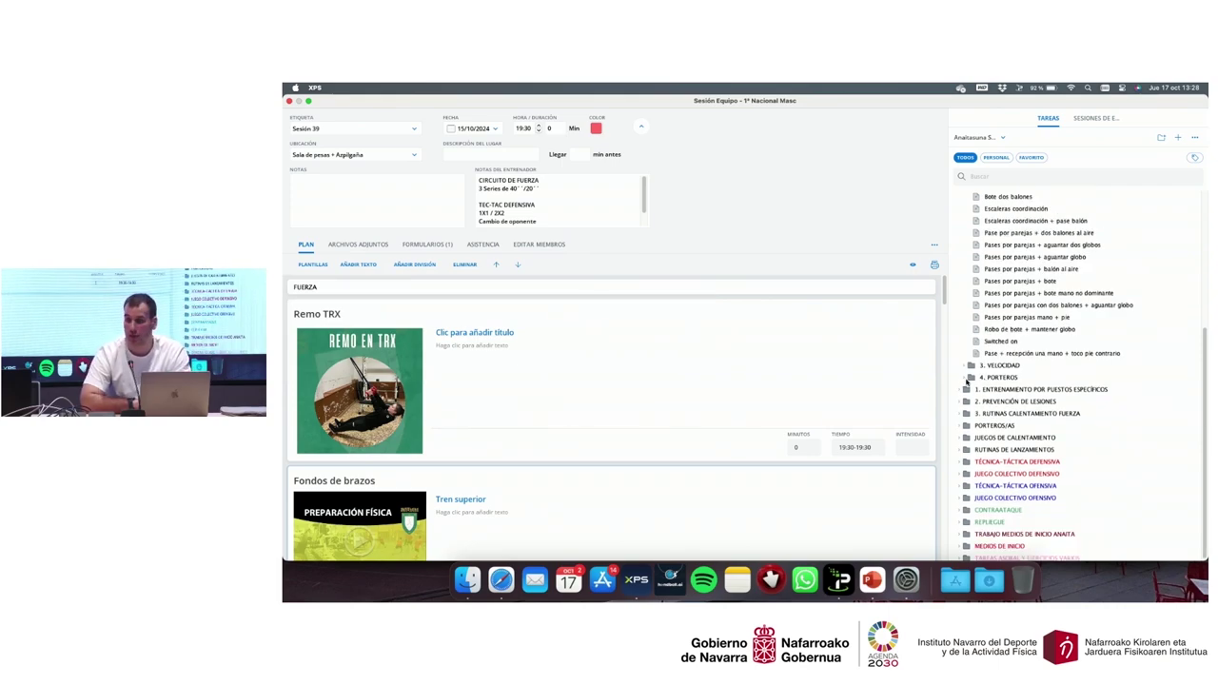
{"action": "scroll", "coordinate": [966, 381], "scroll_direction": "up", "scroll_amount": 10}
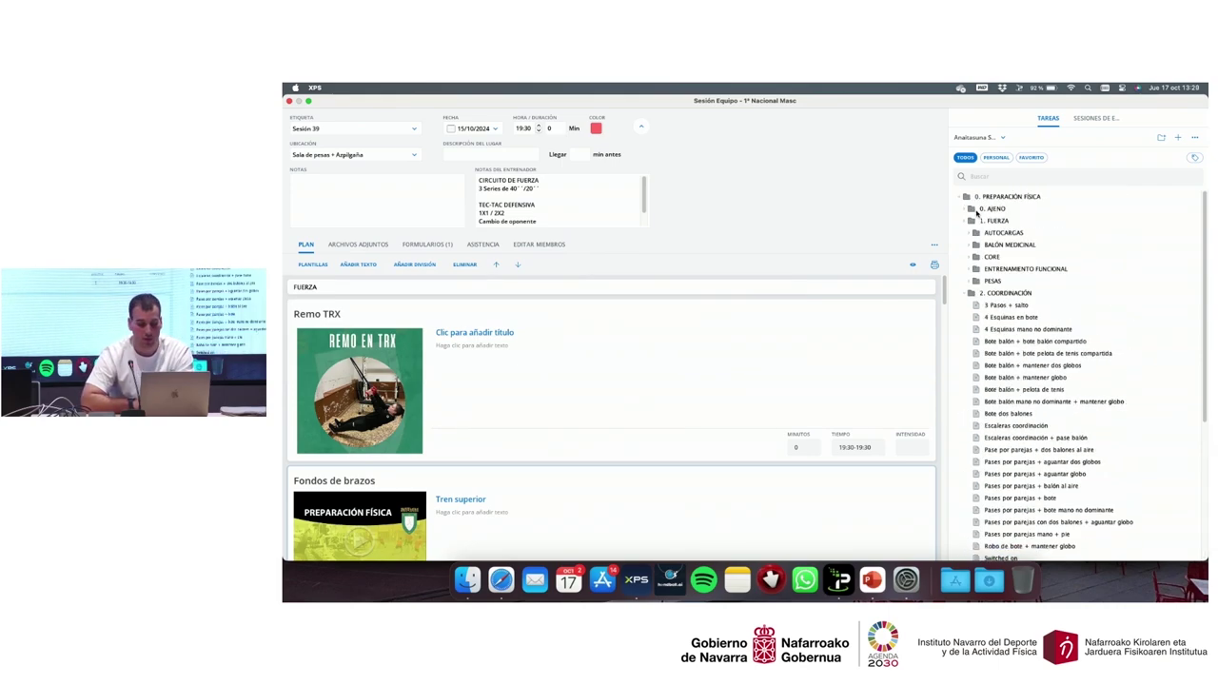
{"action": "left_click", "coordinate": [969, 209]}
{"action": "left_click", "coordinate": [961, 197]}
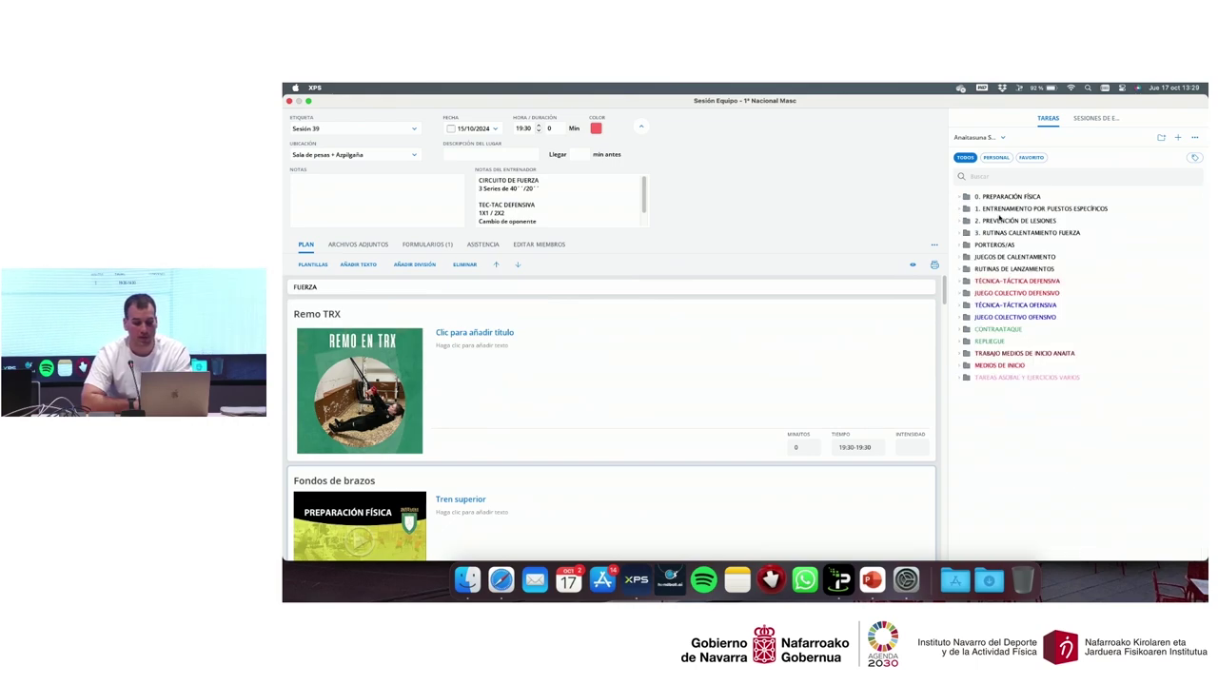
Step: Check the subfolders of 1. ENTRENAMIENTO POR PUESTOS ESPECÍFICOS and 2. PREVENCIÓN DE LESIONES, collapsing each one again
{"action": "left_click", "coordinate": [963, 211]}
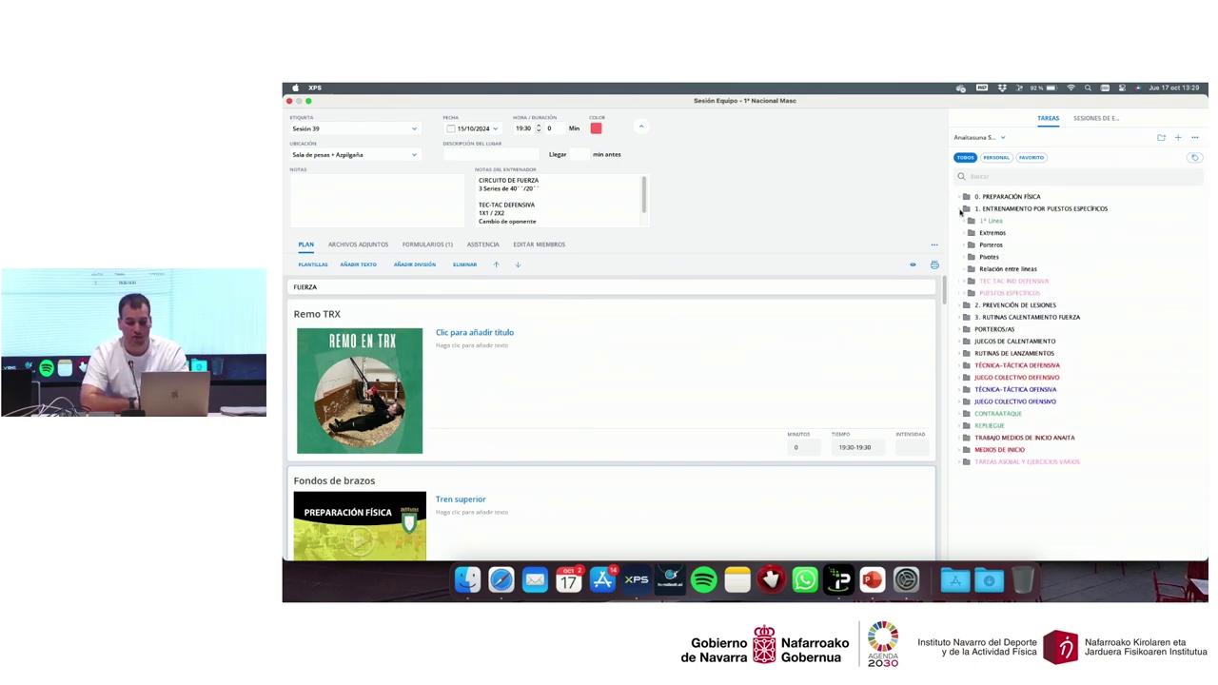
{"action": "left_click", "coordinate": [963, 212]}
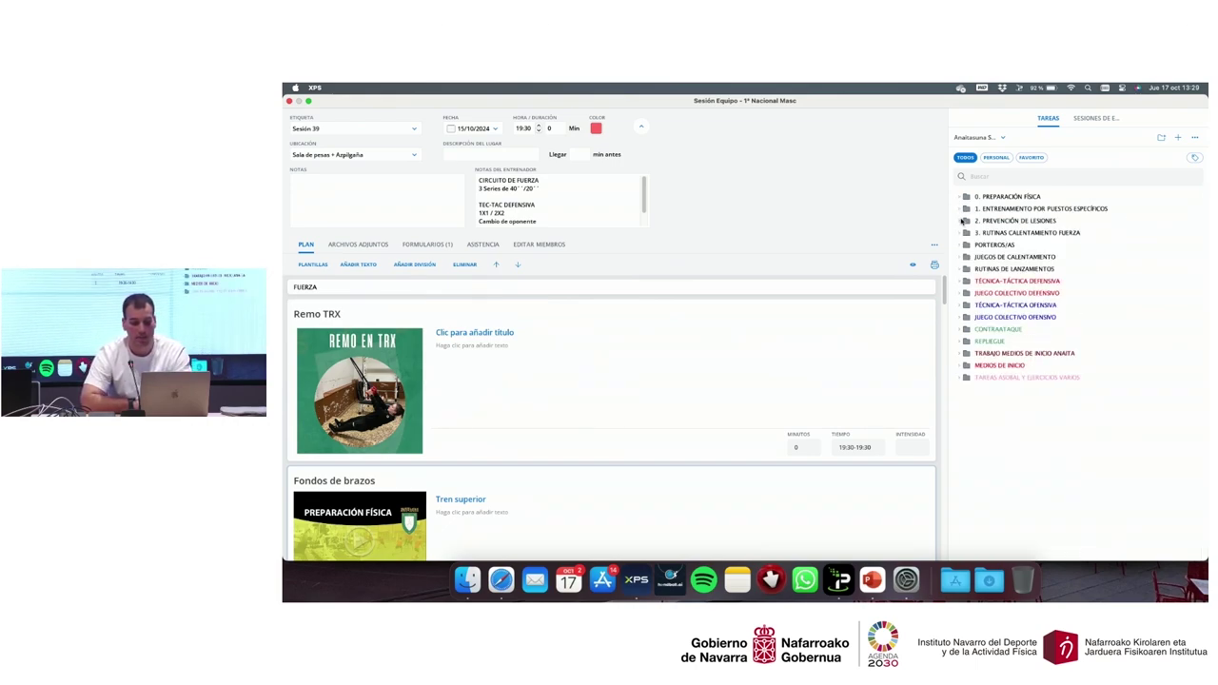
{"action": "left_click", "coordinate": [962, 221]}
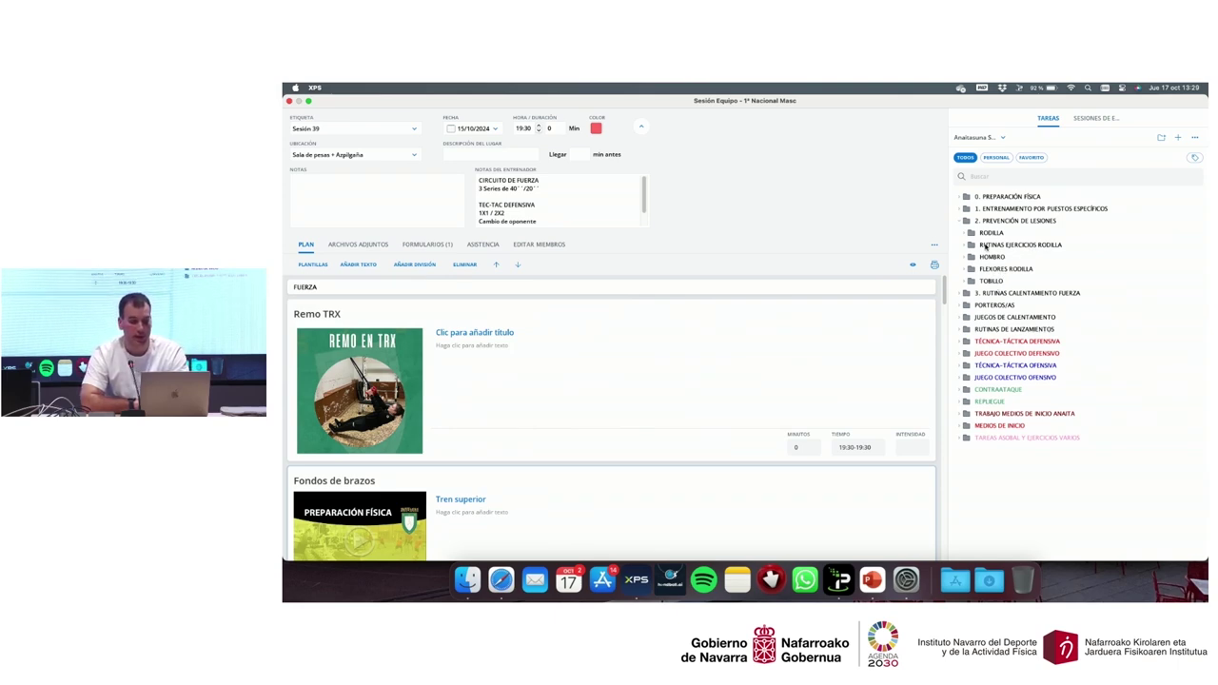
{"action": "left_click", "coordinate": [960, 222]}
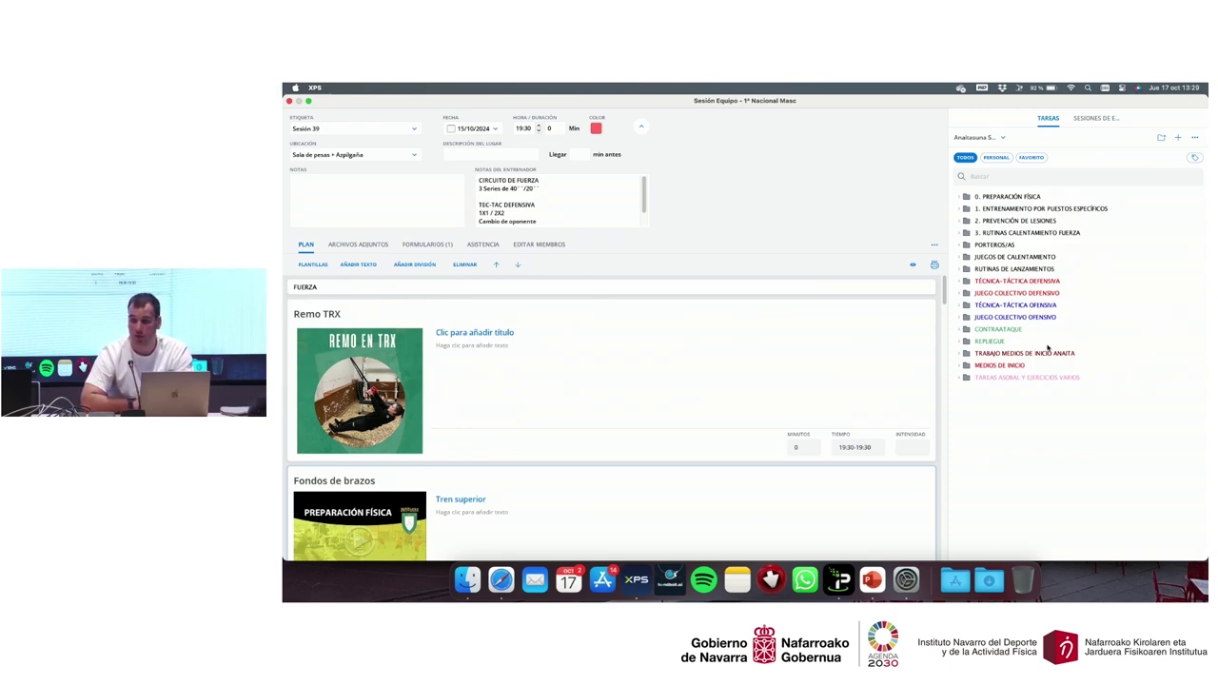
Step: Close the team session and create a new individual training for the checked athlete on 1 October 2024
{"action": "left_click", "coordinate": [289, 100]}
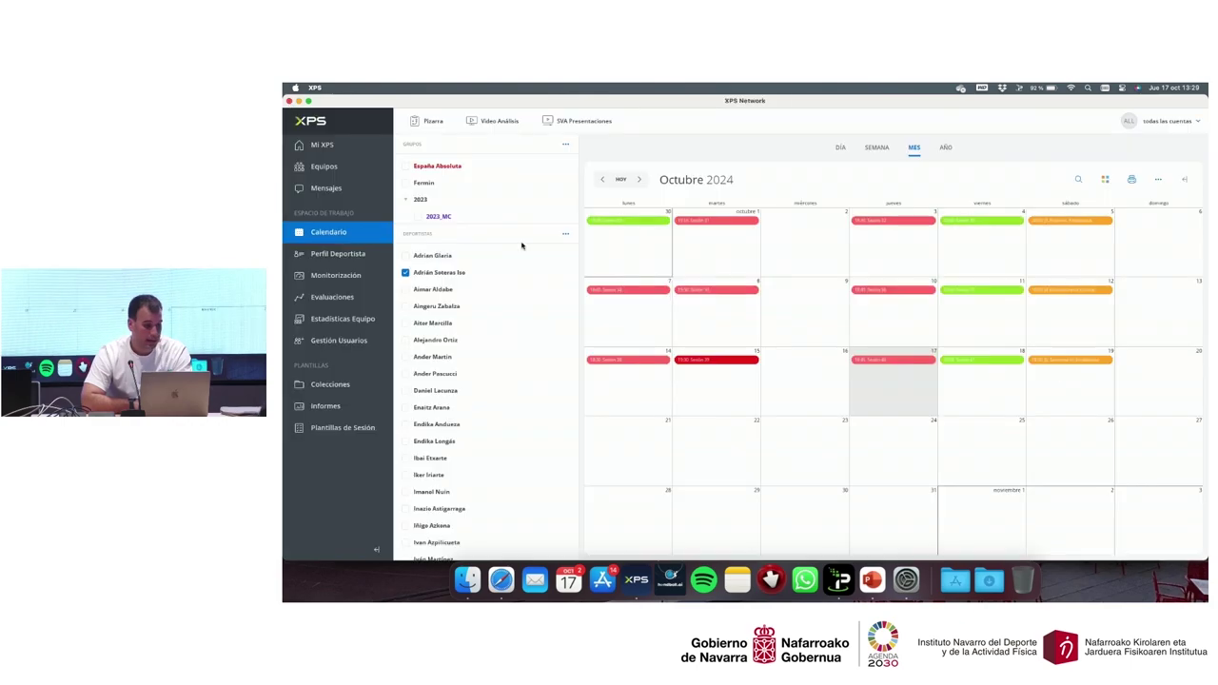
{"action": "left_click", "coordinate": [710, 249]}
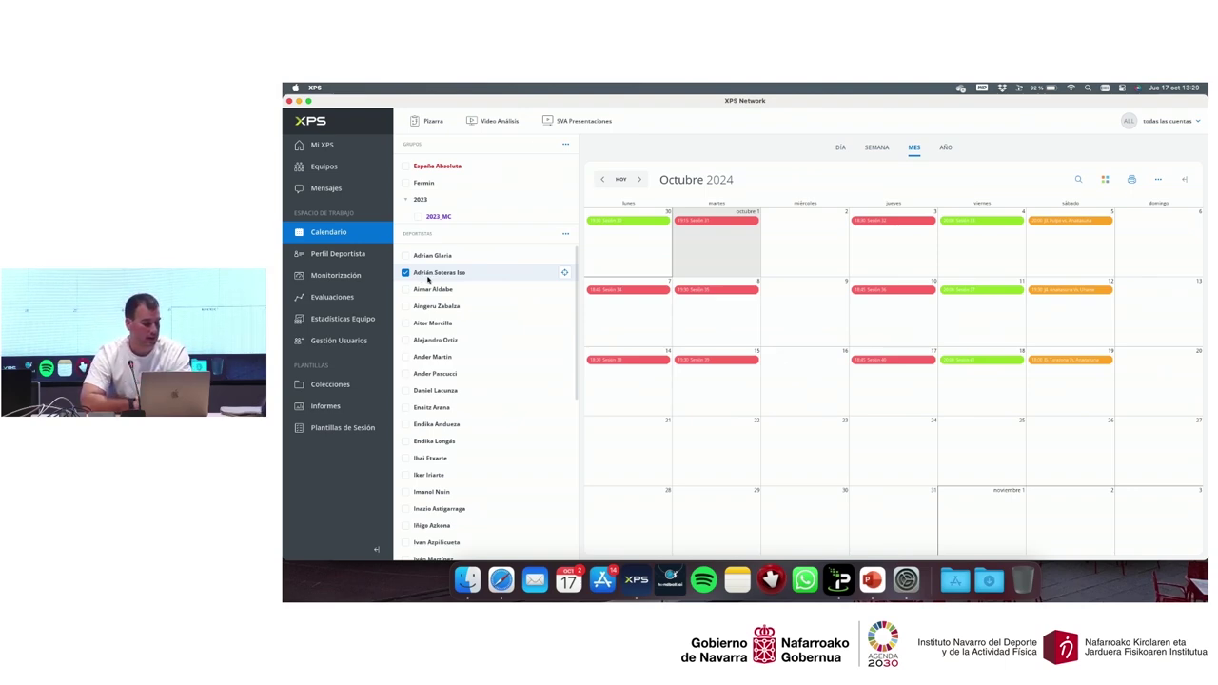
{"action": "left_click", "coordinate": [427, 277]}
{"action": "right_click", "coordinate": [715, 243]}
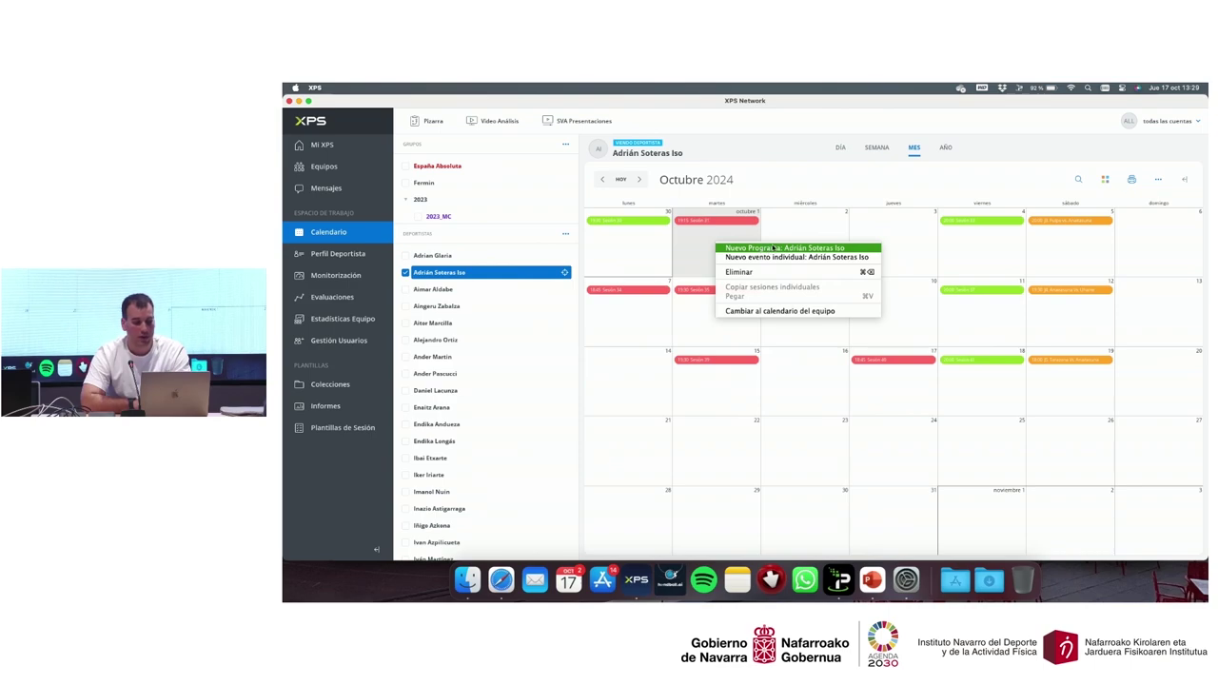
{"action": "left_click", "coordinate": [762, 256]}
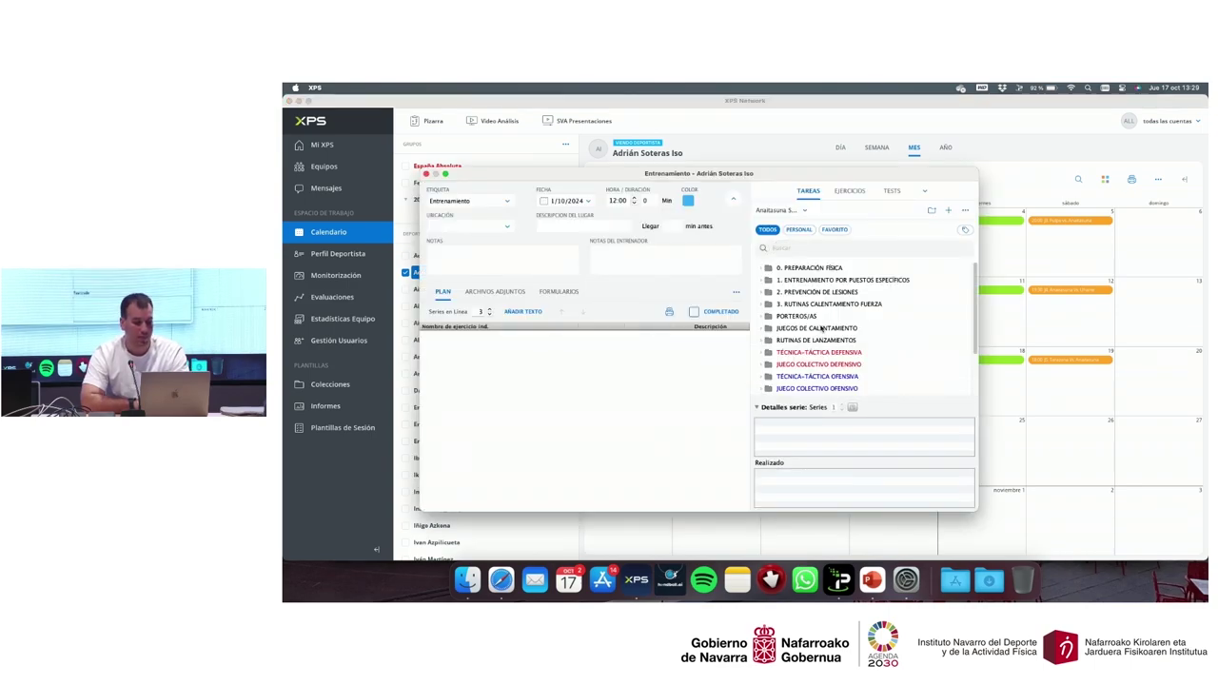
Step: Add Lanzamiento balón contra pared brazos encima cabeza + escalera de coordinación and Lanzamiento de balón al techo from the BALÓN MEDICINAL folder to the plan
{"action": "scroll", "coordinate": [832, 290], "scroll_direction": "down", "scroll_amount": 2}
{"action": "scroll", "coordinate": [828, 281], "scroll_direction": "up", "scroll_amount": 2}
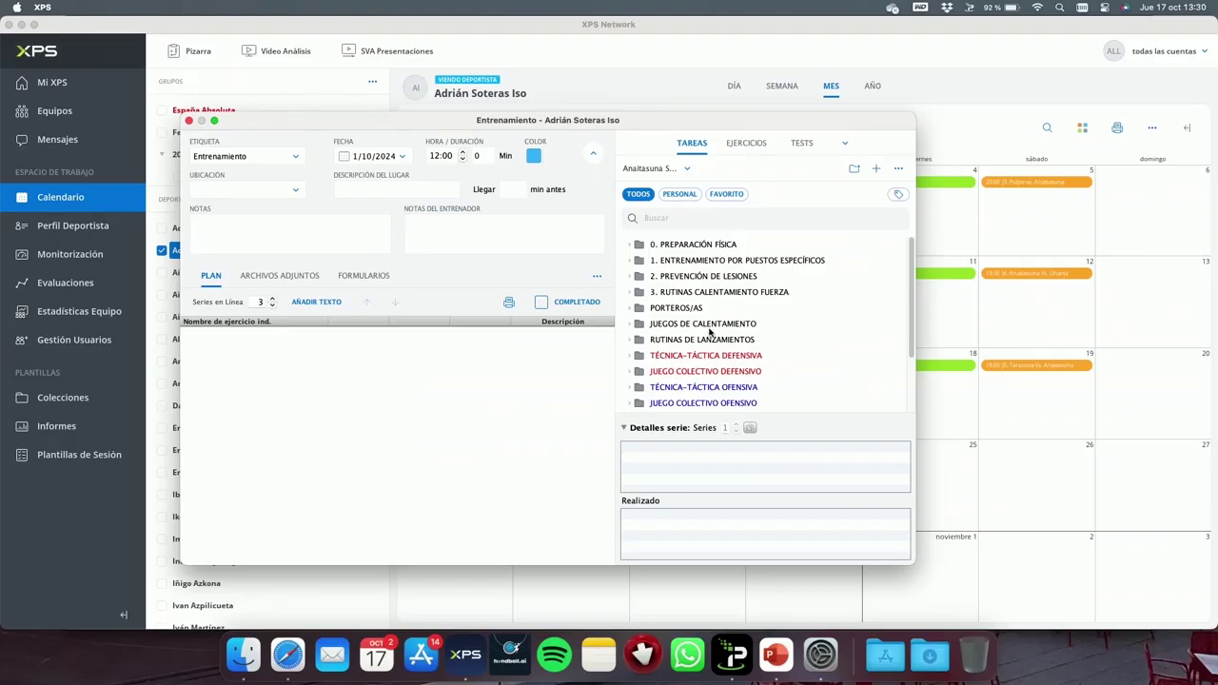
{"action": "scroll", "coordinate": [824, 314], "scroll_direction": "down", "scroll_amount": 3}
{"action": "scroll", "coordinate": [822, 328], "scroll_direction": "up", "scroll_amount": 3}
{"action": "left_click", "coordinate": [707, 247]}
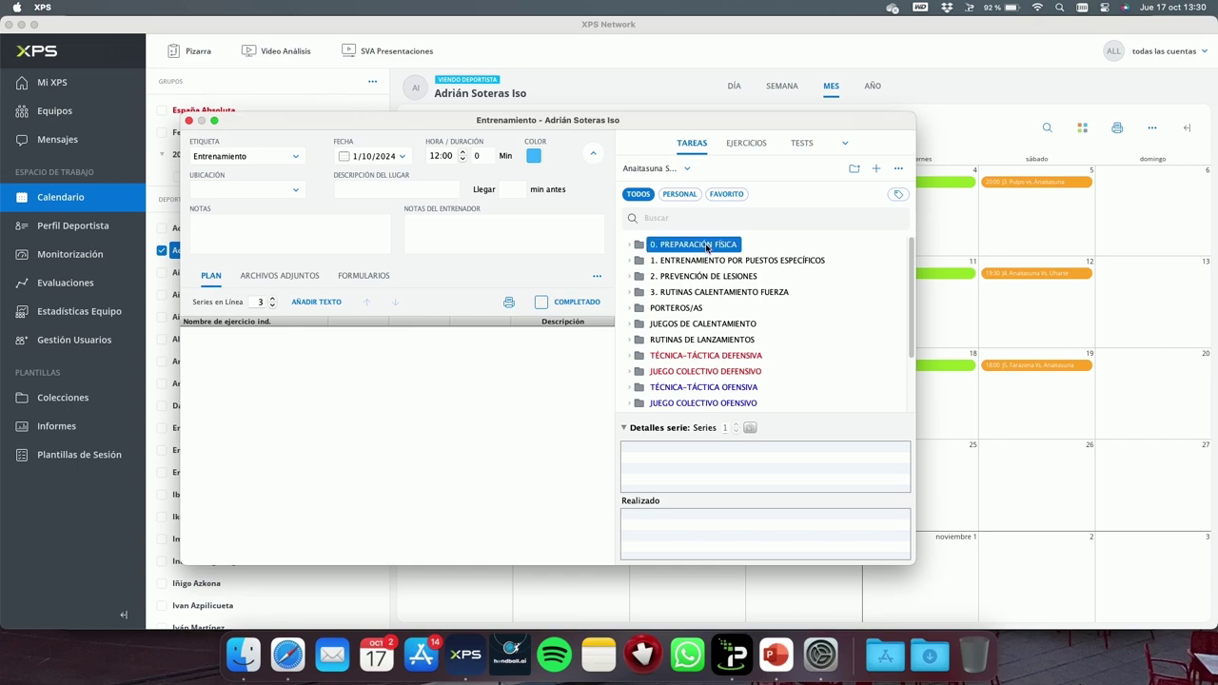
{"action": "left_click", "coordinate": [707, 247]}
{"action": "double_click", "coordinate": [692, 276]}
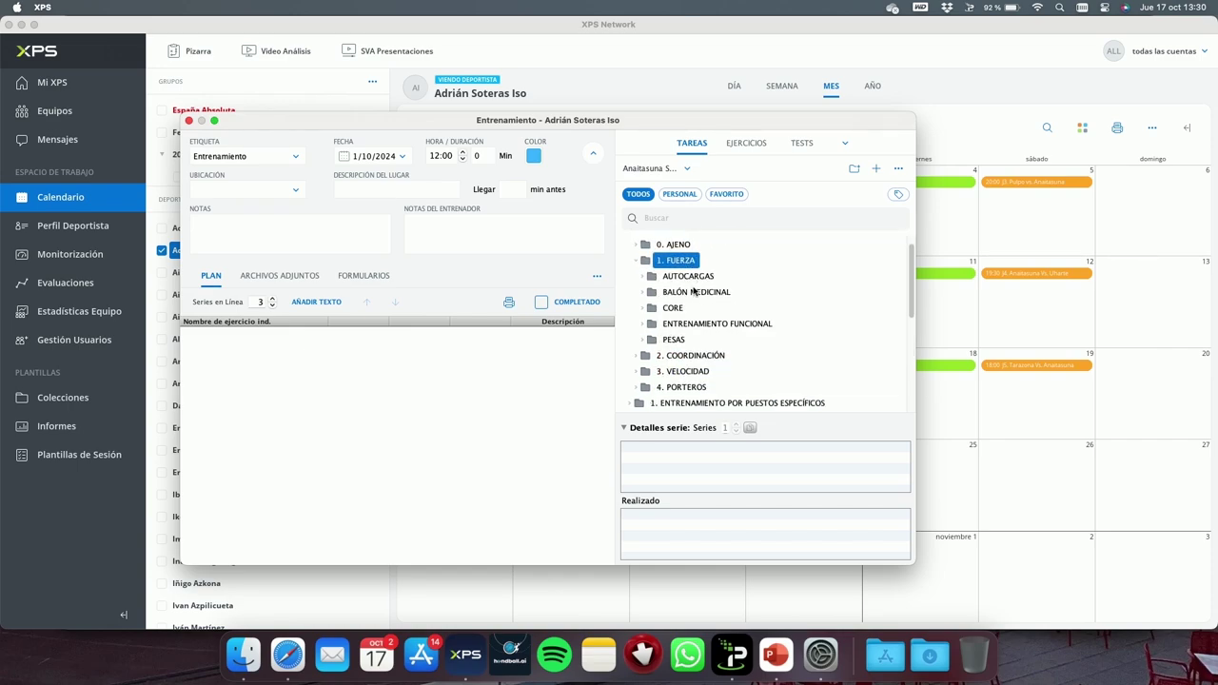
{"action": "double_click", "coordinate": [693, 291]}
{"action": "scroll", "coordinate": [695, 293], "scroll_direction": "down", "scroll_amount": 2}
{"action": "double_click", "coordinate": [716, 307]}
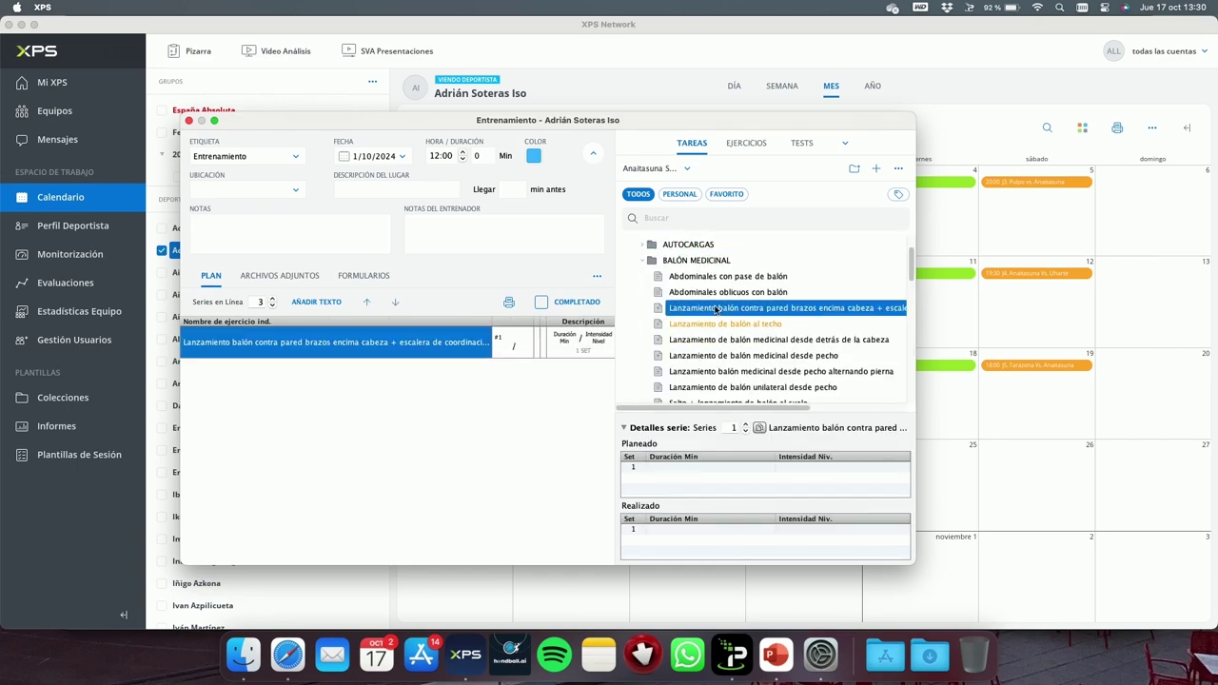
{"action": "double_click", "coordinate": [702, 326]}
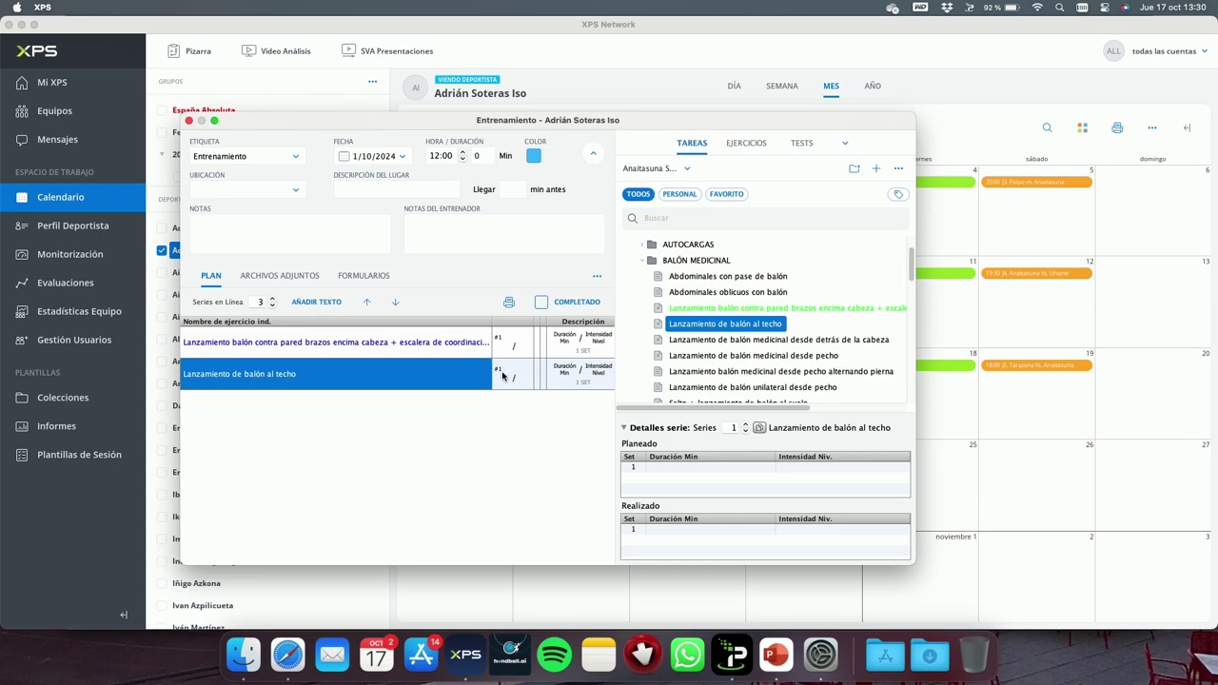
Step: Open the wall-throw and coordination-ladder exercise from the plan and review its description, image and video
{"action": "double_click", "coordinate": [378, 354]}
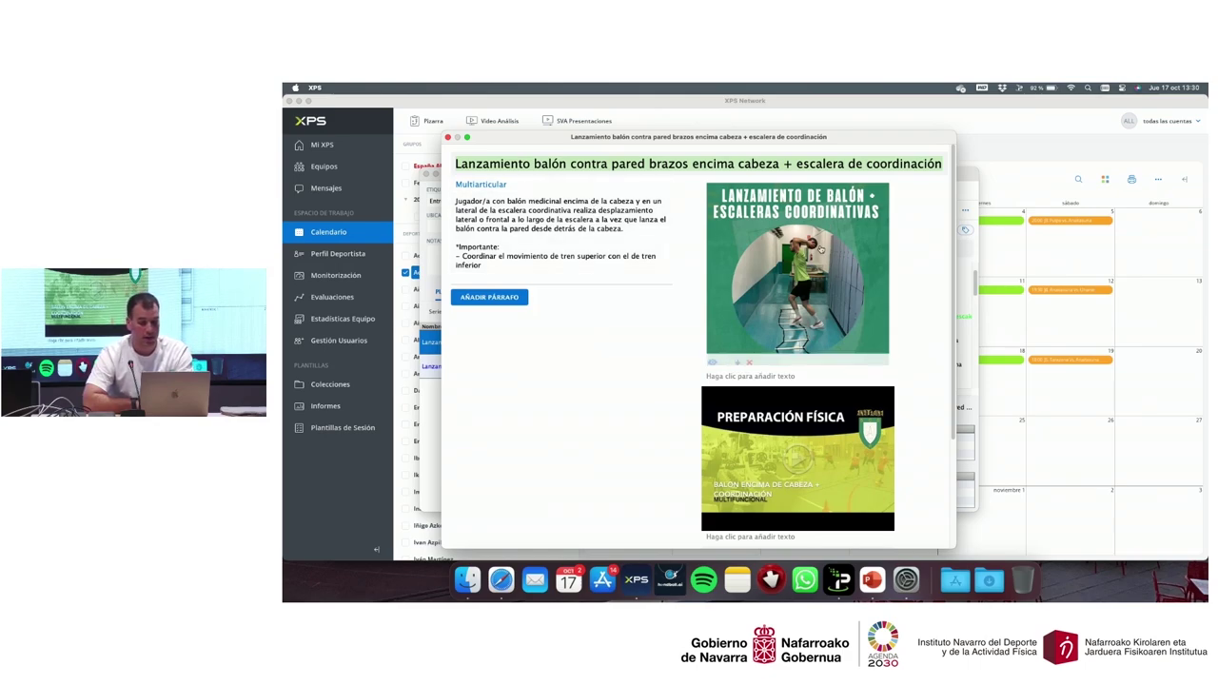
{"action": "scroll", "coordinate": [795, 268], "scroll_direction": "down", "scroll_amount": 3}
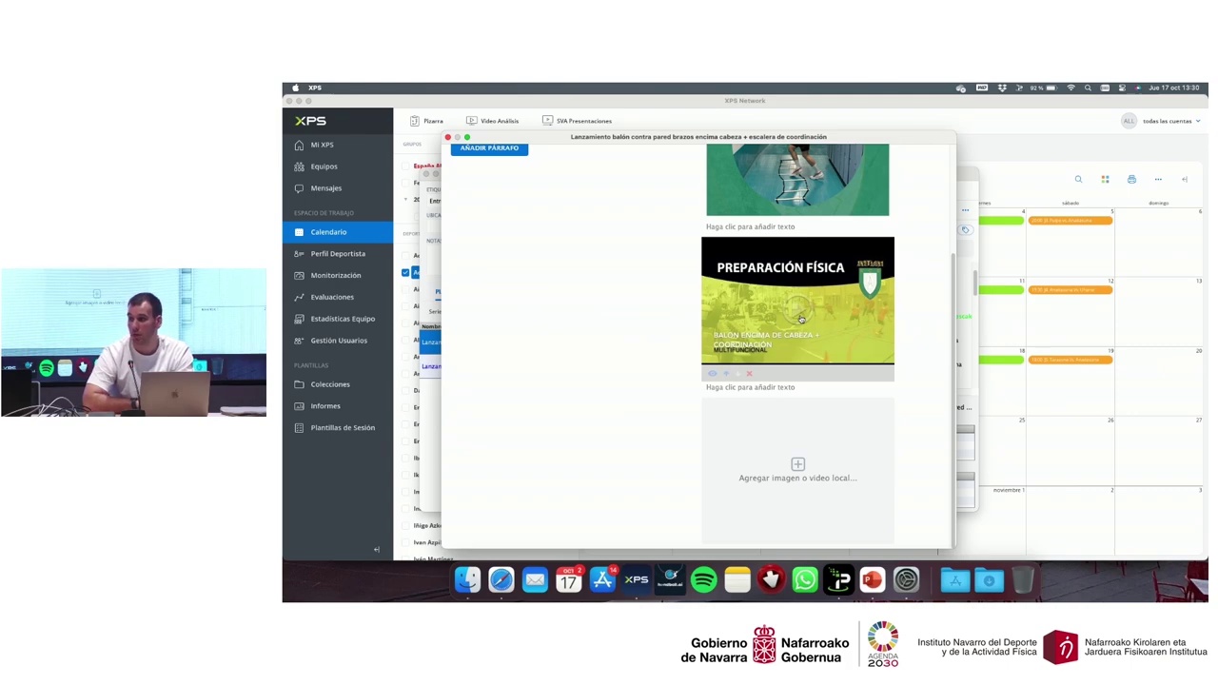
{"action": "scroll", "coordinate": [584, 244], "scroll_direction": "up", "scroll_amount": 3}
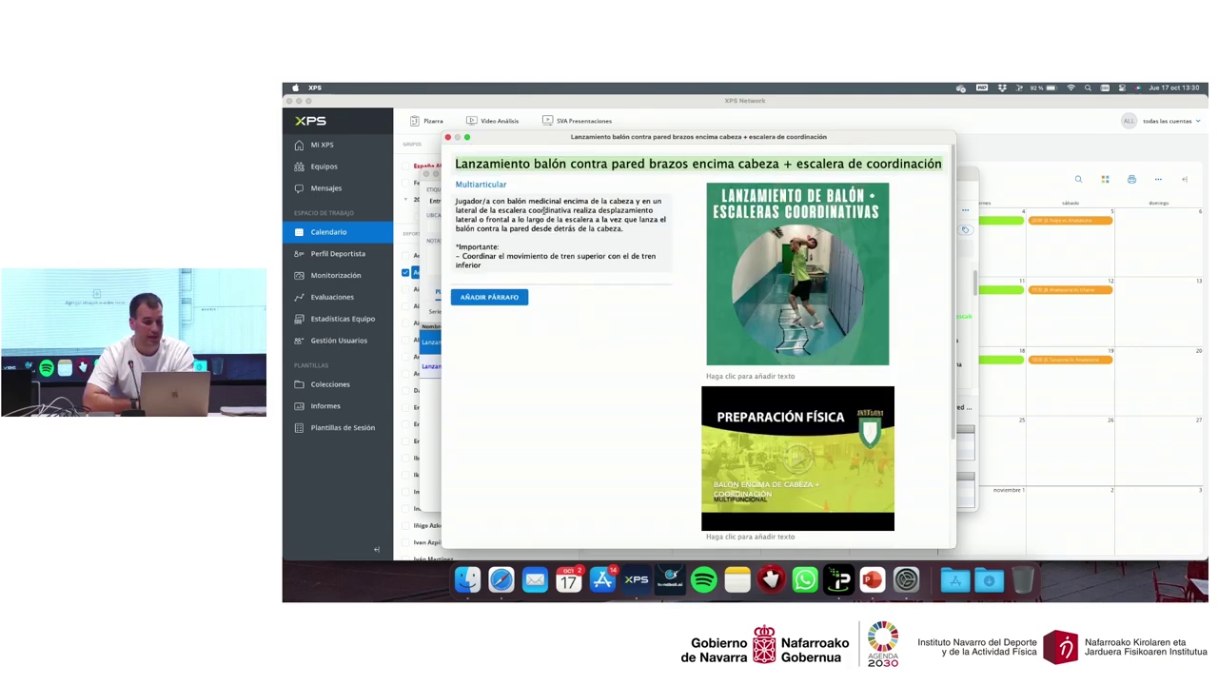
Step: Close the exercise details, set the wall-throw and coordination-ladder exercise to 2 series, and add Wall Ball to the training plan
{"action": "left_click", "coordinate": [449, 138]}
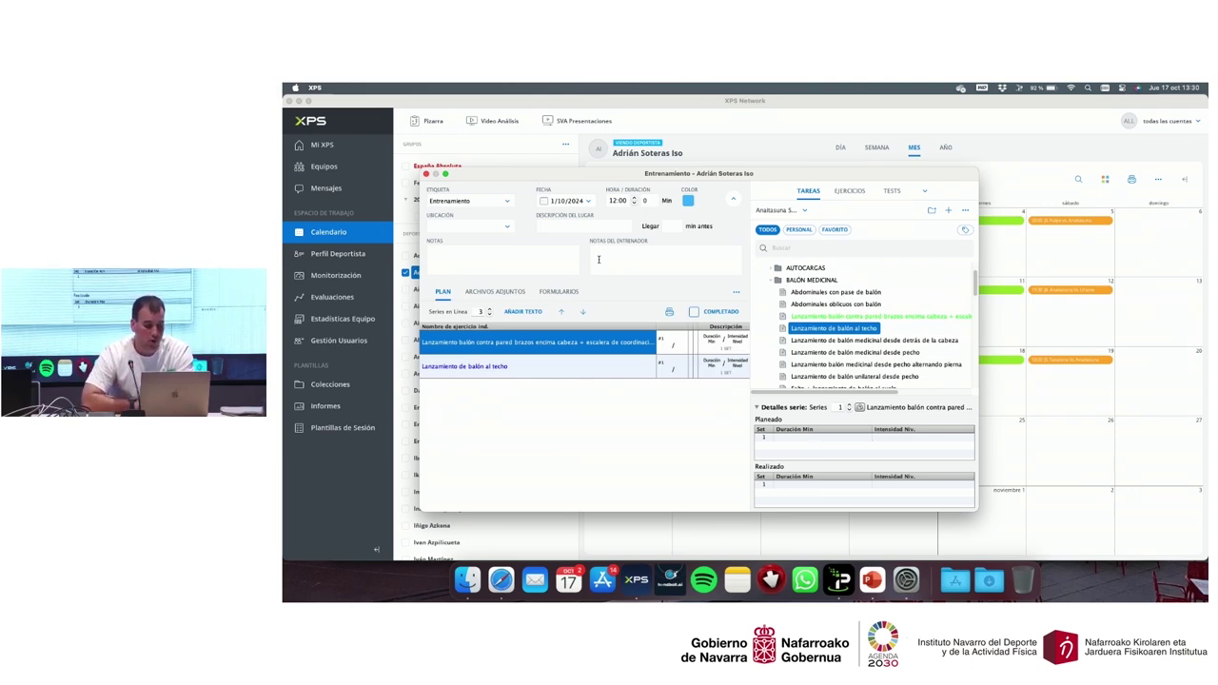
{"action": "scroll", "coordinate": [834, 340], "scroll_direction": "down", "scroll_amount": 3}
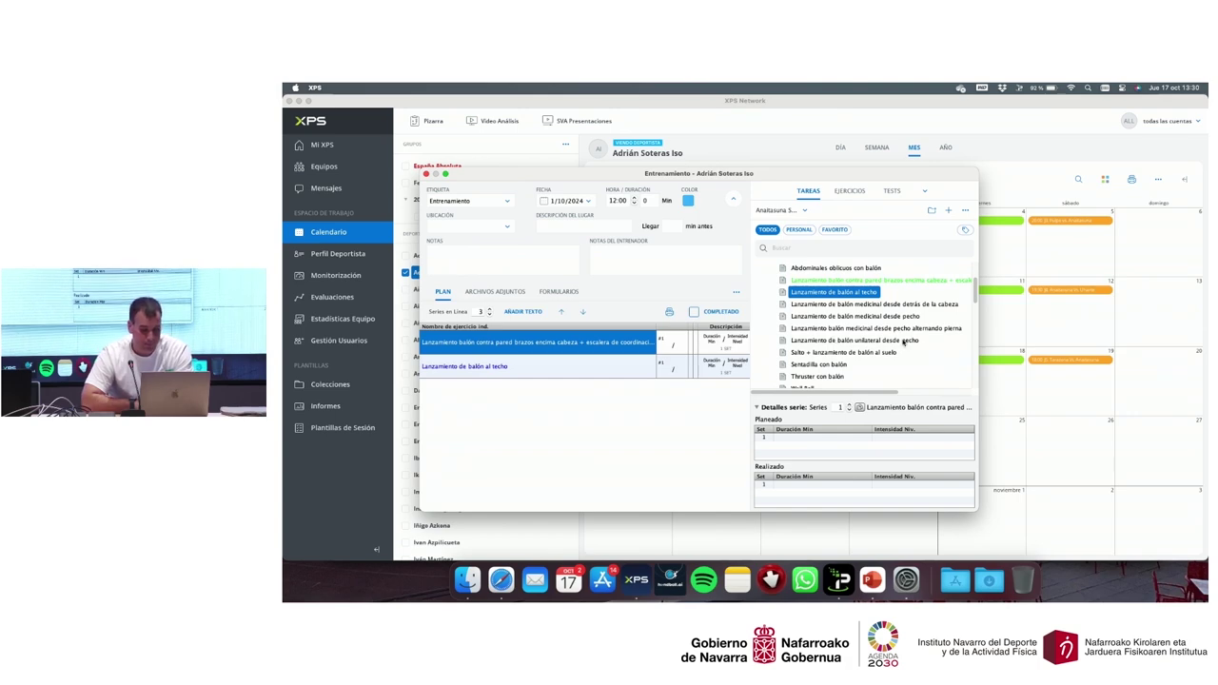
{"action": "scroll", "coordinate": [903, 342], "scroll_direction": "down", "scroll_amount": 6}
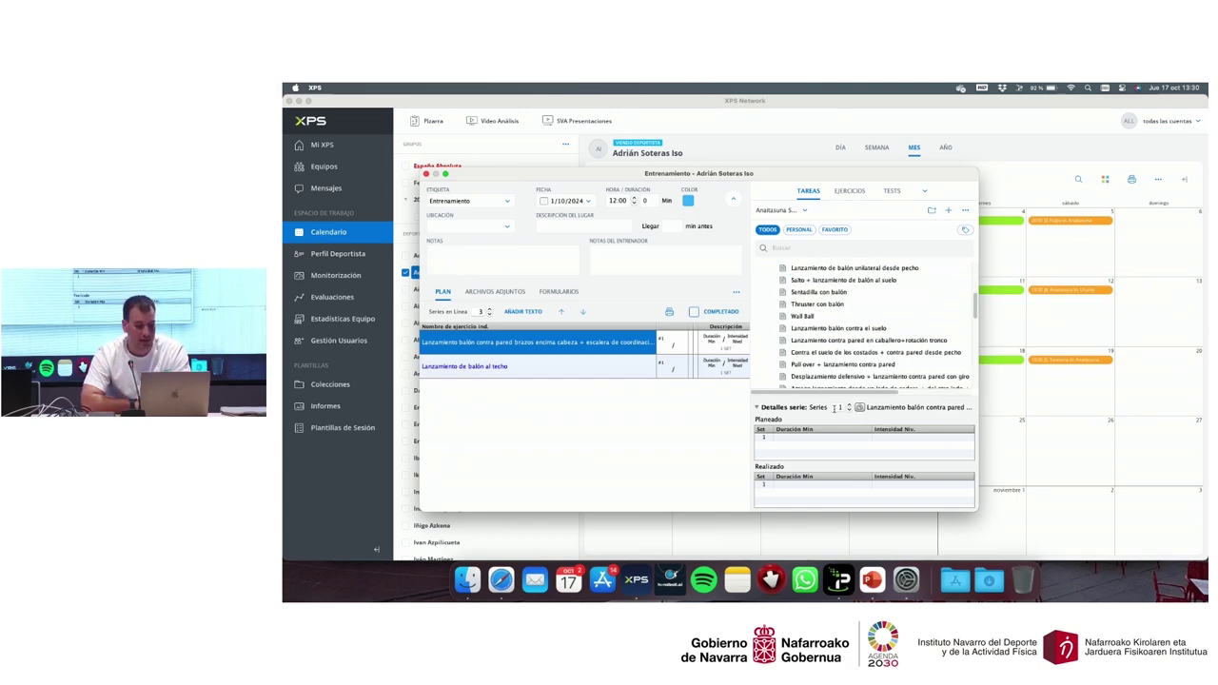
{"action": "left_click", "coordinate": [848, 405]}
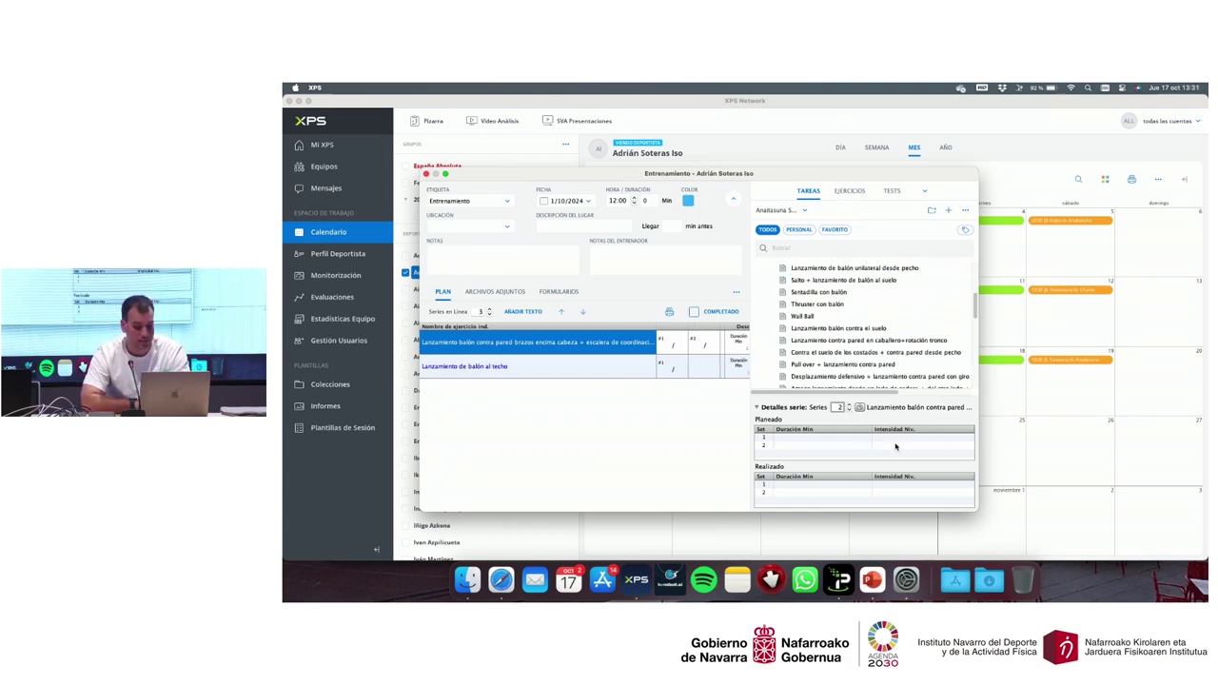
{"action": "left_click", "coordinate": [899, 447]}
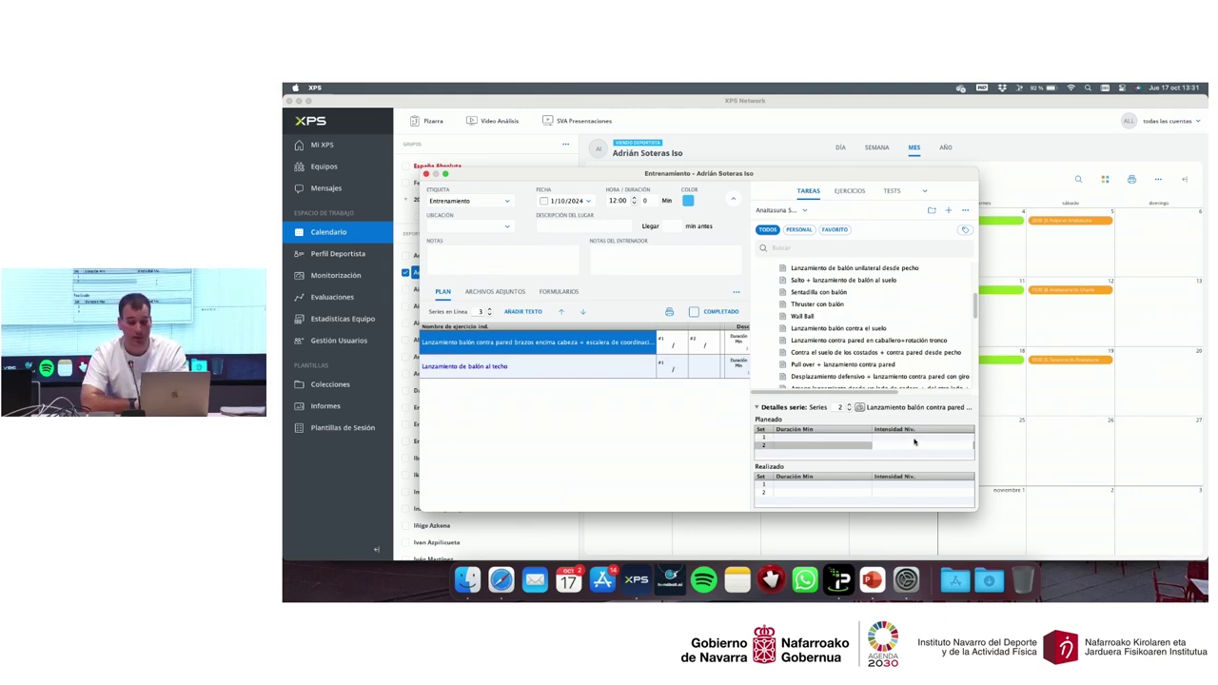
{"action": "left_click", "coordinate": [913, 437]}
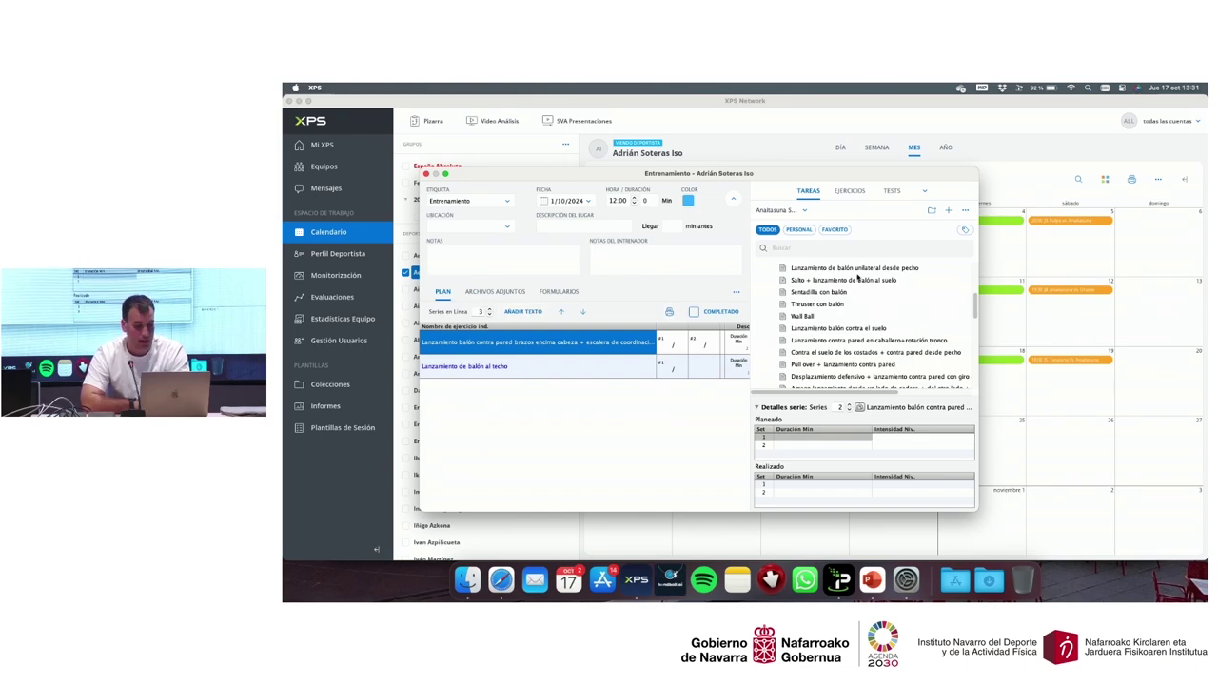
{"action": "double_click", "coordinate": [816, 319]}
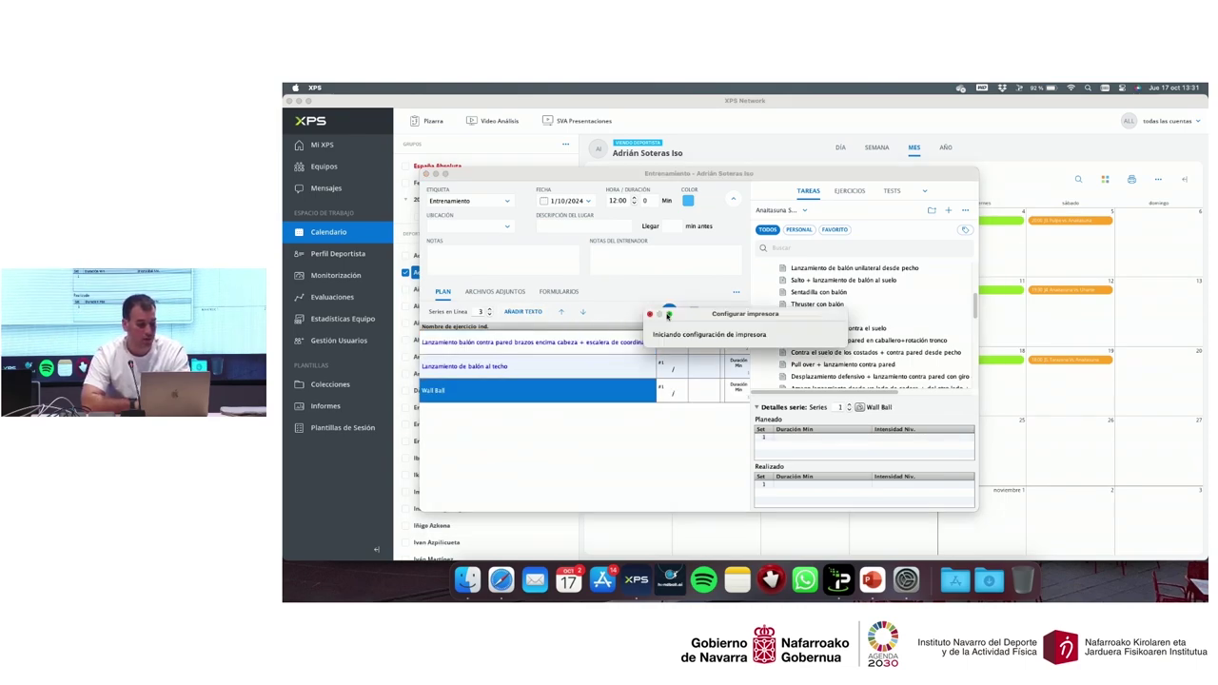
Step: Try to export the individual training plan as Sin título.pdf to the Downloads folder through the print function
{"action": "left_click", "coordinate": [669, 313]}
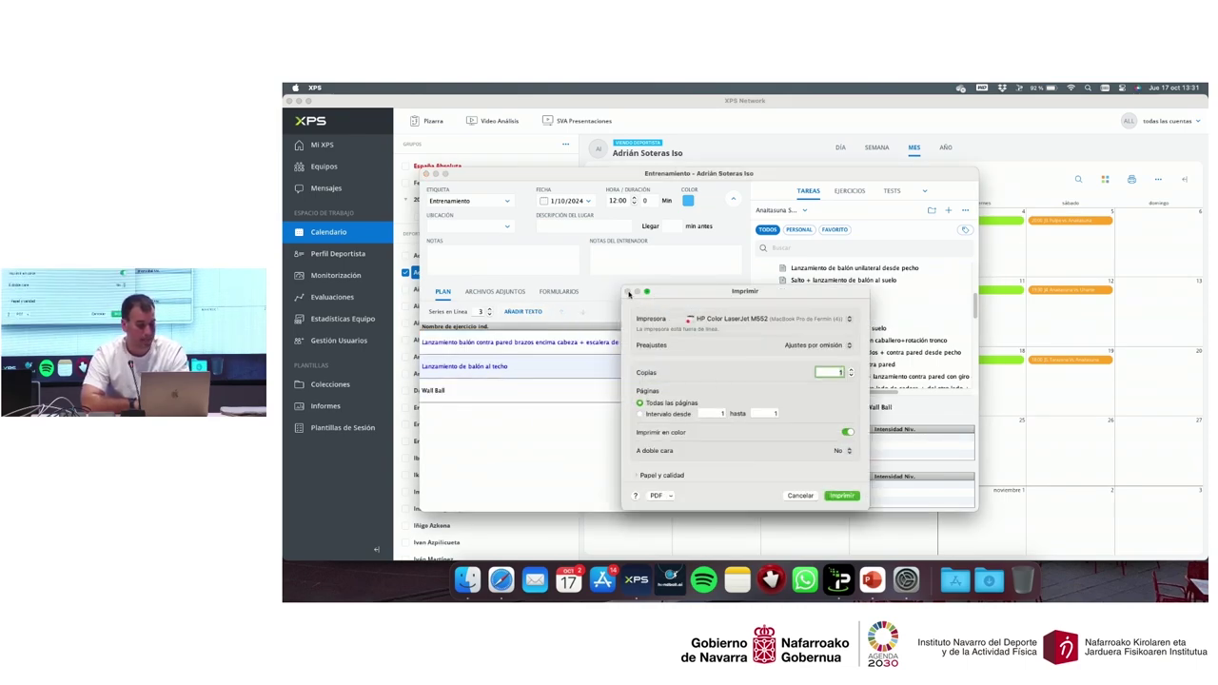
{"action": "left_click", "coordinate": [800, 495]}
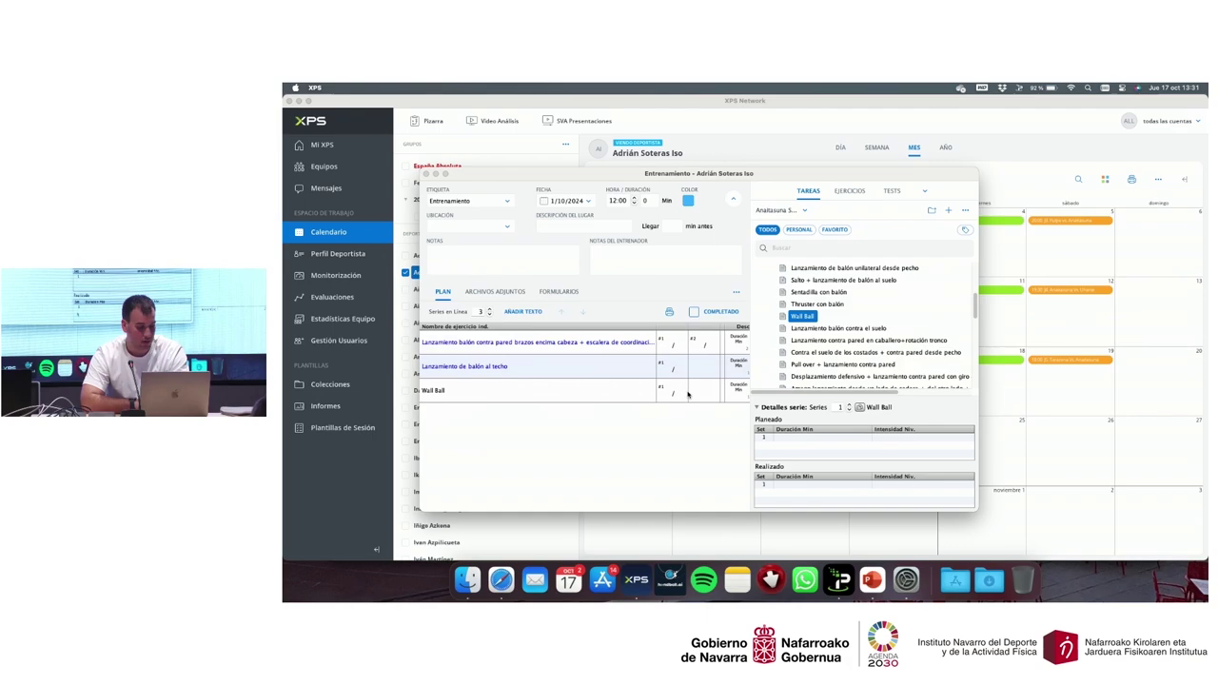
{"action": "left_click", "coordinate": [669, 314]}
{"action": "left_click", "coordinate": [674, 497]}
{"action": "left_click", "coordinate": [582, 425]}
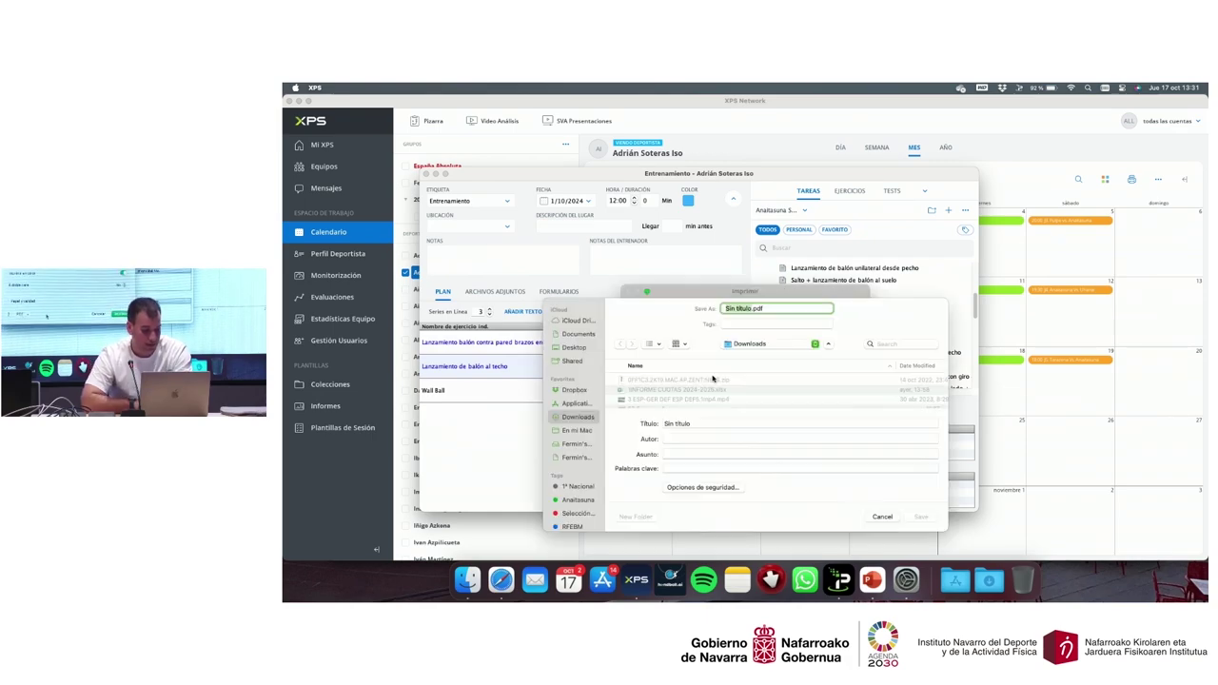
{"action": "left_click", "coordinate": [921, 516]}
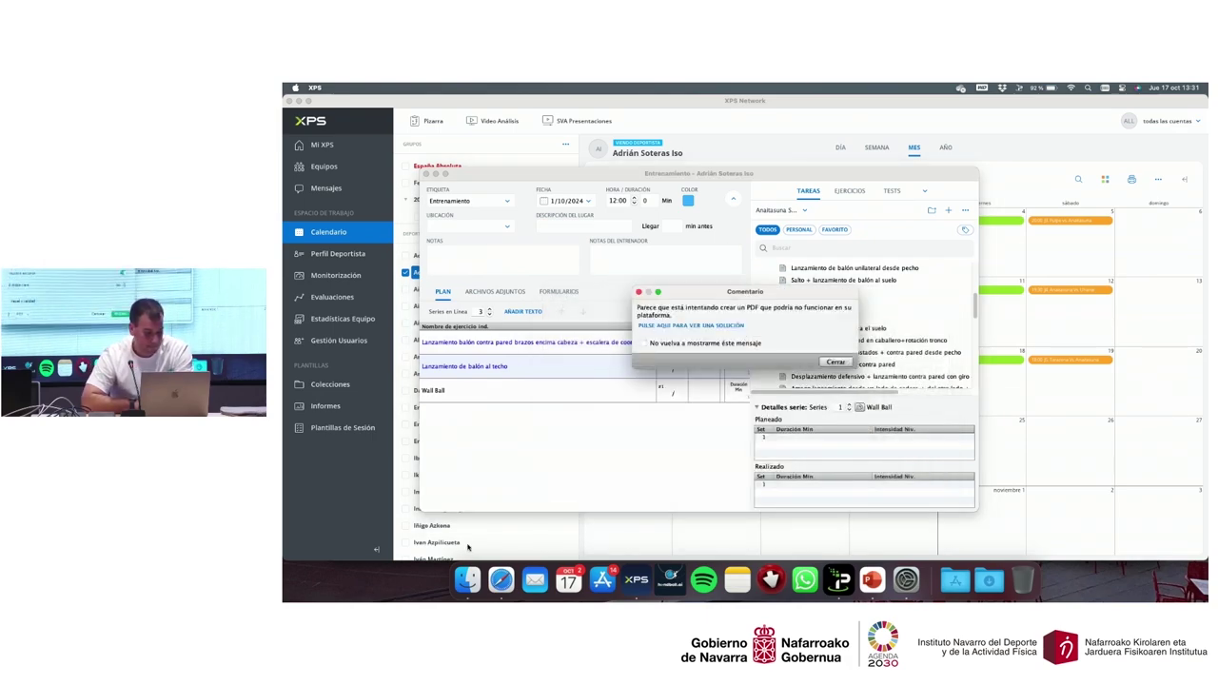
Step: Switch to Finder and look for the exported PDF in the Descargas folder, dismissing the PDF comment in XPS
{"action": "left_click", "coordinate": [467, 579]}
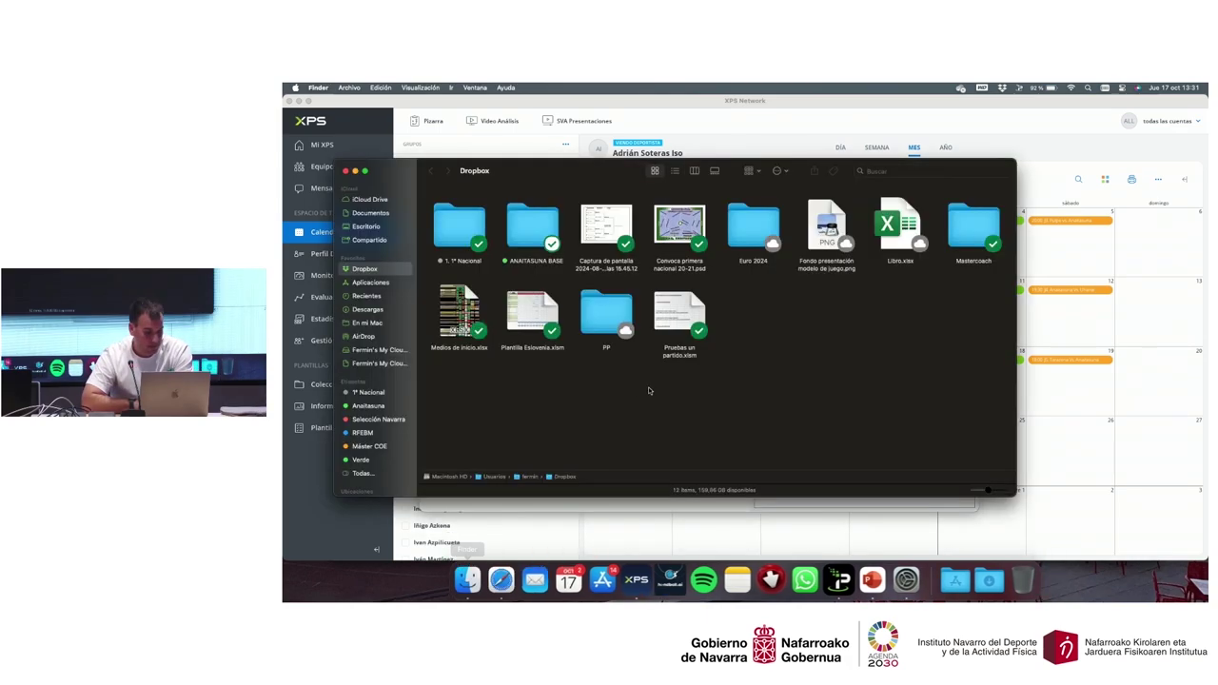
{"action": "left_click", "coordinate": [345, 170]}
{"action": "left_click", "coordinate": [834, 363]}
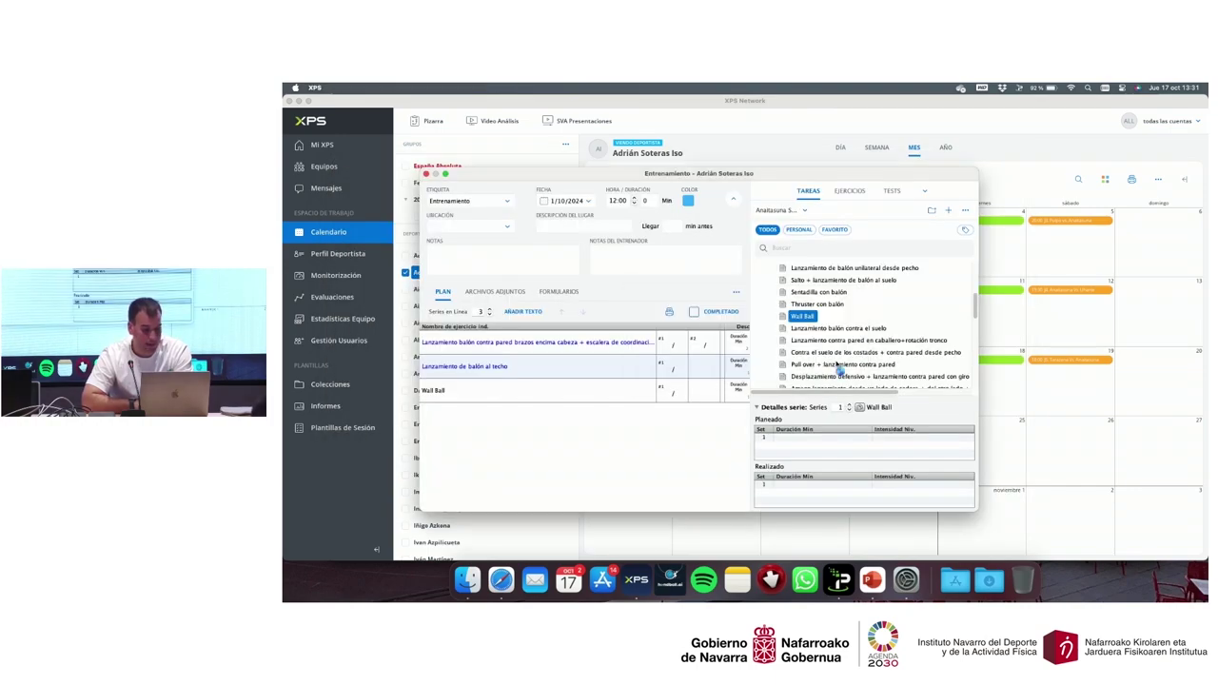
{"action": "left_click", "coordinate": [468, 579]}
{"action": "left_click", "coordinate": [368, 310]}
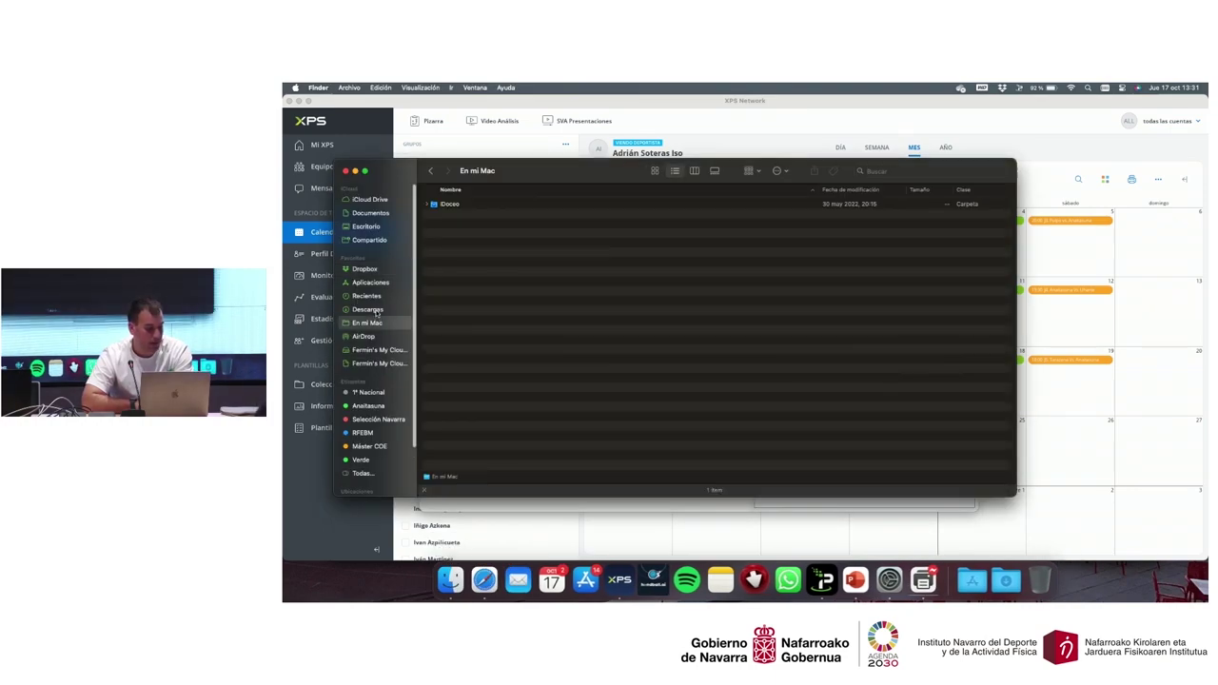
{"action": "left_click", "coordinate": [447, 222]}
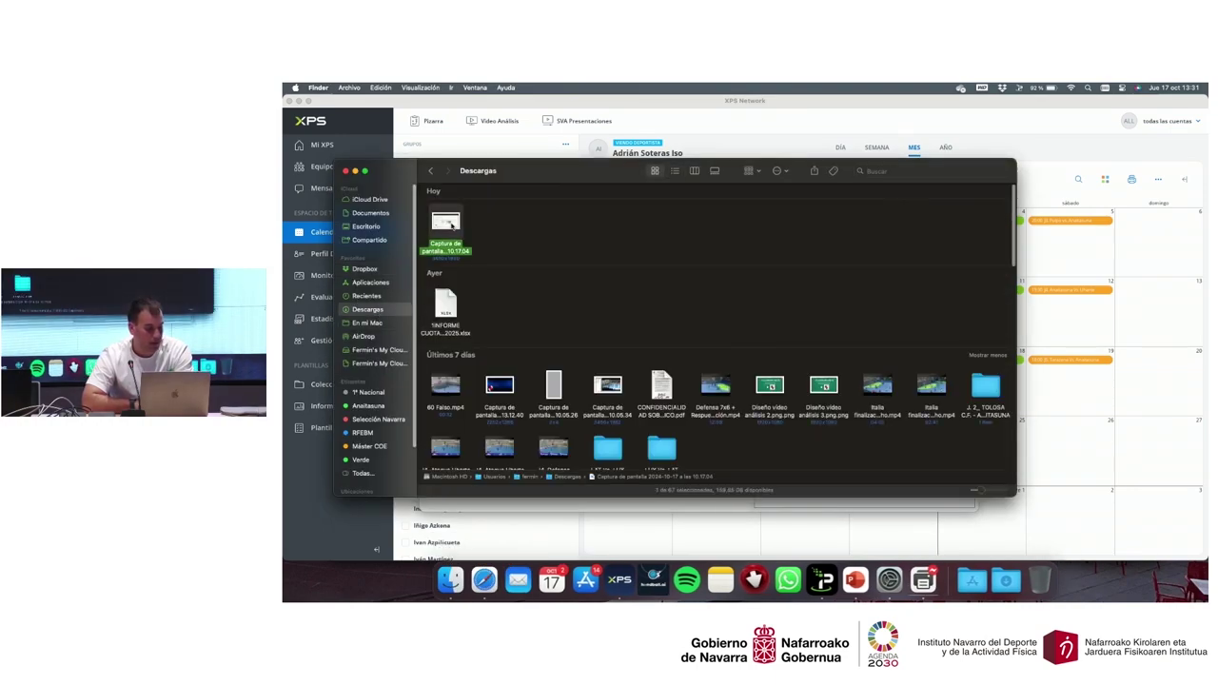
{"action": "left_click", "coordinate": [346, 170]}
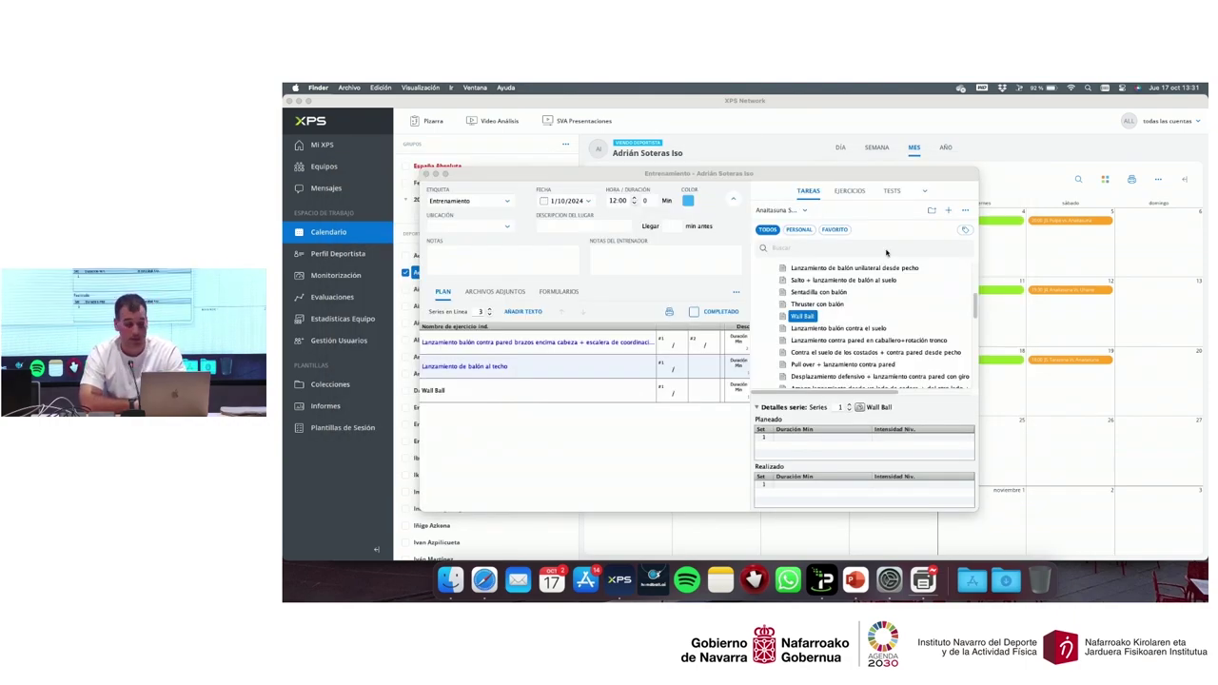
Step: Collapse the BALÓN MEDICINAL task folder and examine the exercise library's folders, including 2. COORDINACIÓN
{"action": "scroll", "coordinate": [816, 285], "scroll_direction": "up", "scroll_amount": 5}
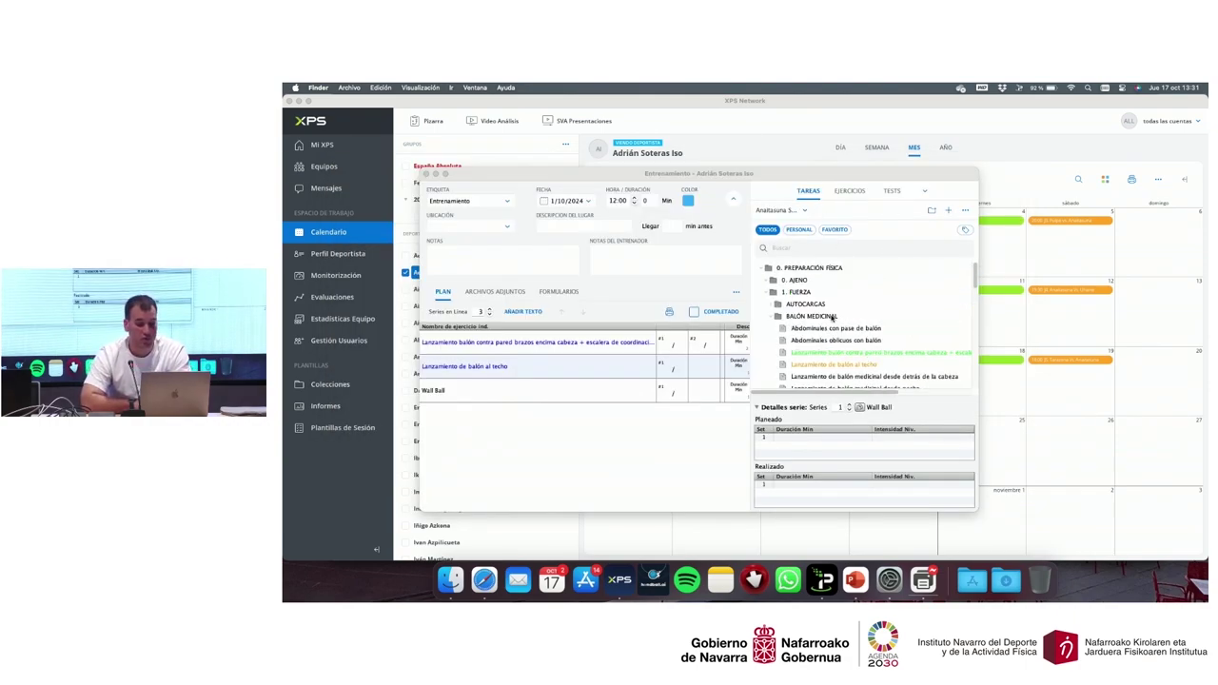
{"action": "left_click", "coordinate": [809, 318]}
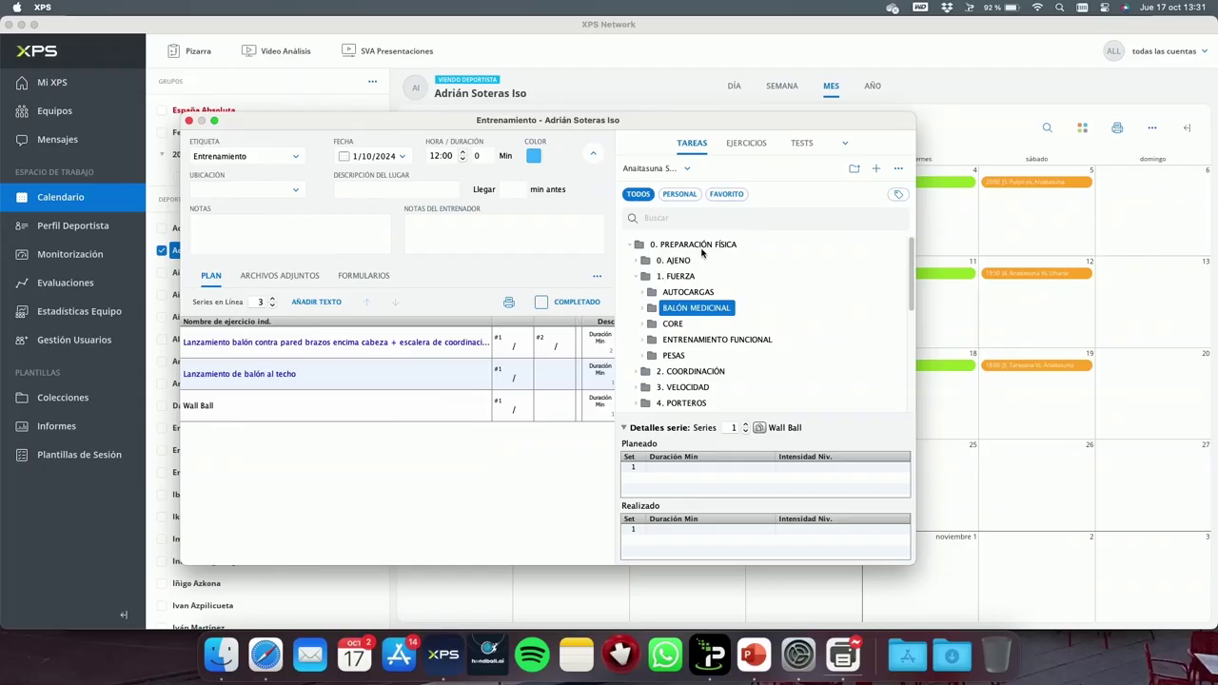
{"action": "left_click", "coordinate": [702, 247]}
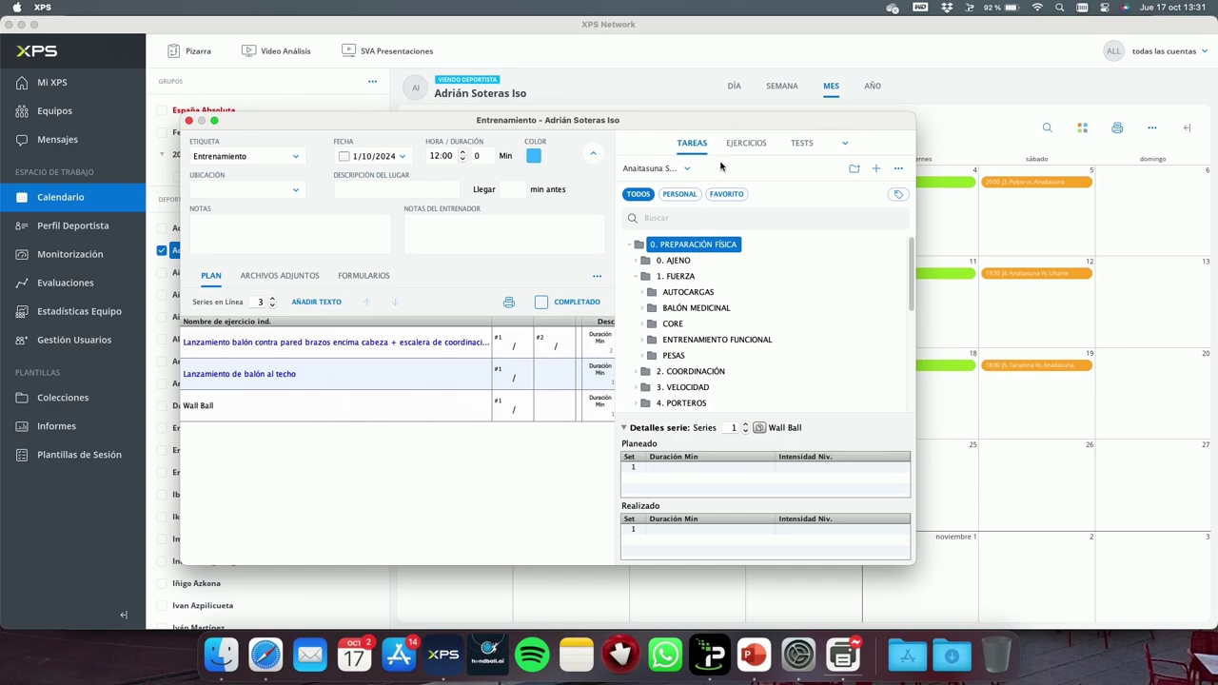
{"action": "left_click", "coordinate": [732, 150]}
{"action": "left_click", "coordinate": [631, 247]}
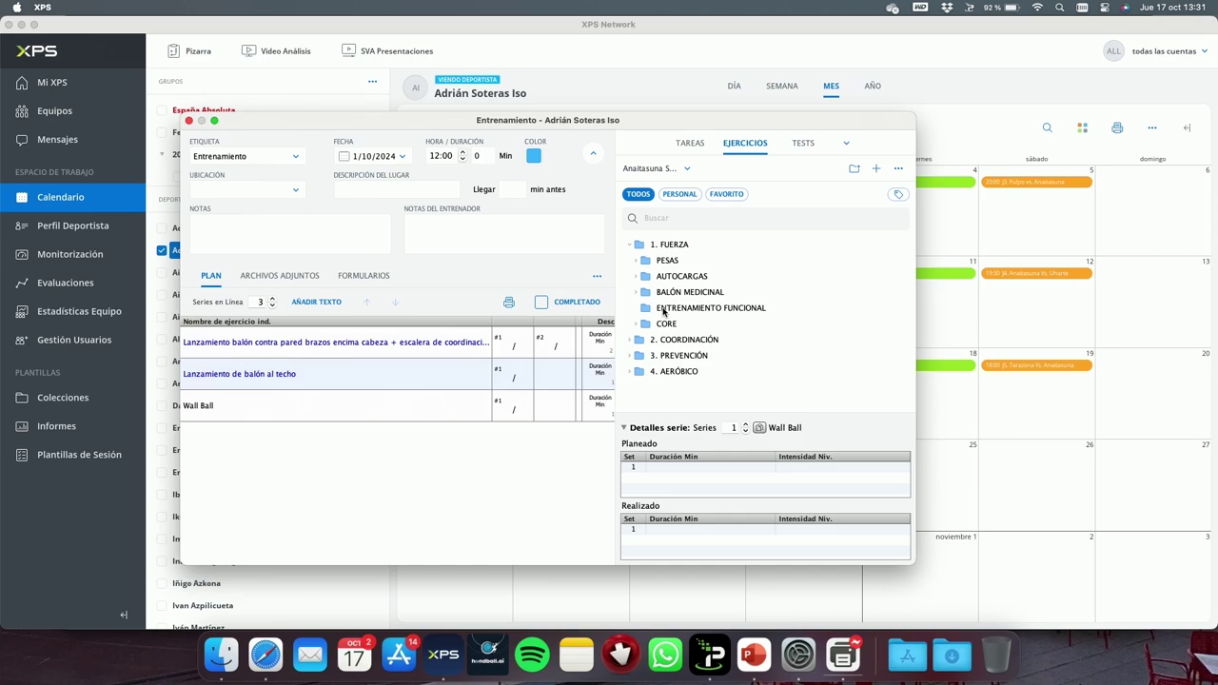
{"action": "left_click", "coordinate": [635, 340]}
{"action": "scroll", "coordinate": [635, 333], "scroll_direction": "down", "scroll_amount": 1}
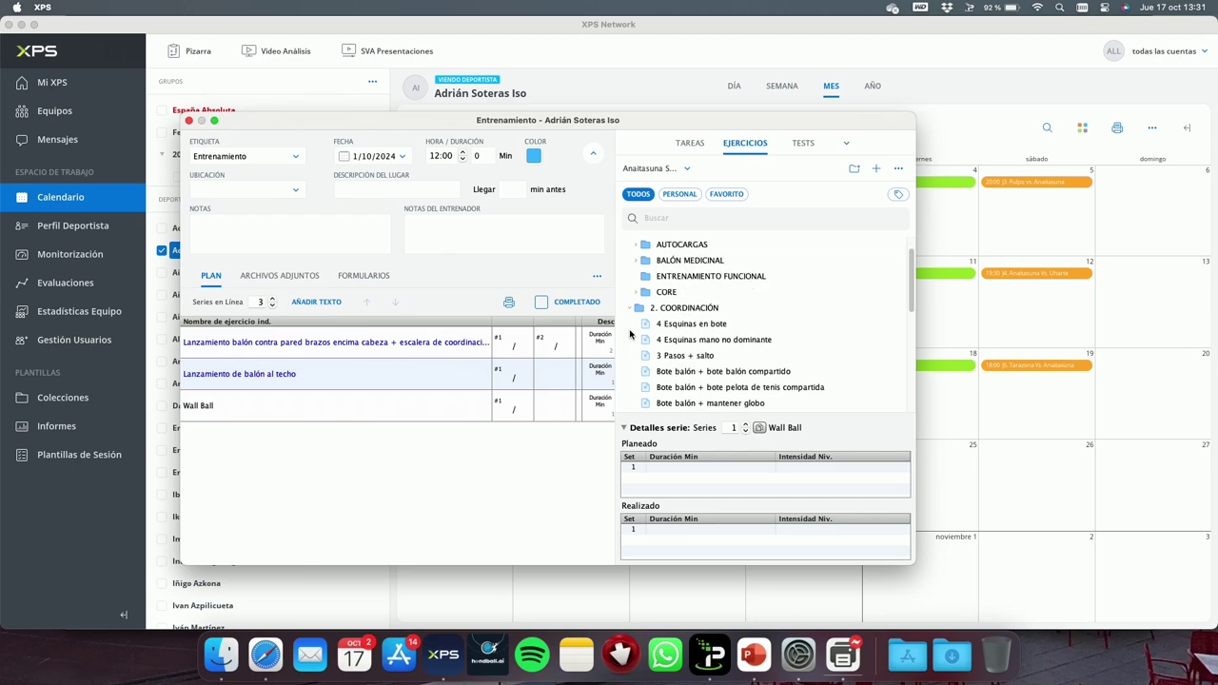
{"action": "left_click", "coordinate": [632, 309]}
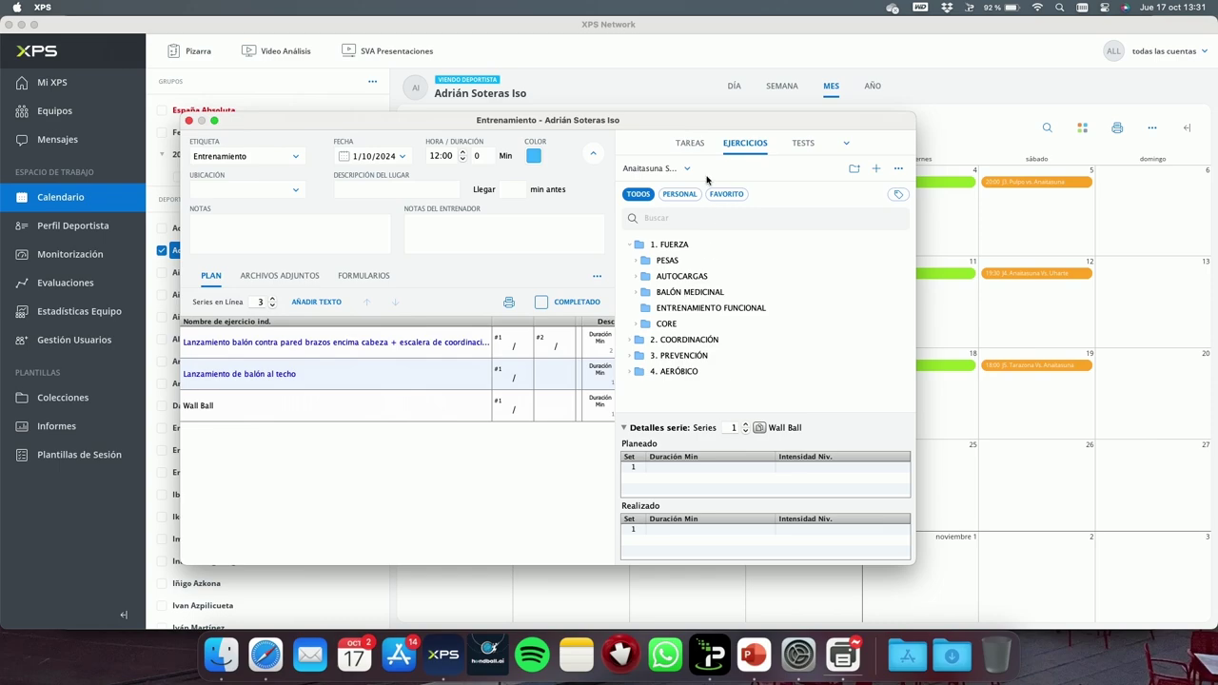
Step: Close the individual training and browse 0. PREPARACIÓN FÍSICA down to 1. FUERZA and AUTOCARGAS in Colecciones, collapsing it again
{"action": "left_click", "coordinate": [189, 120]}
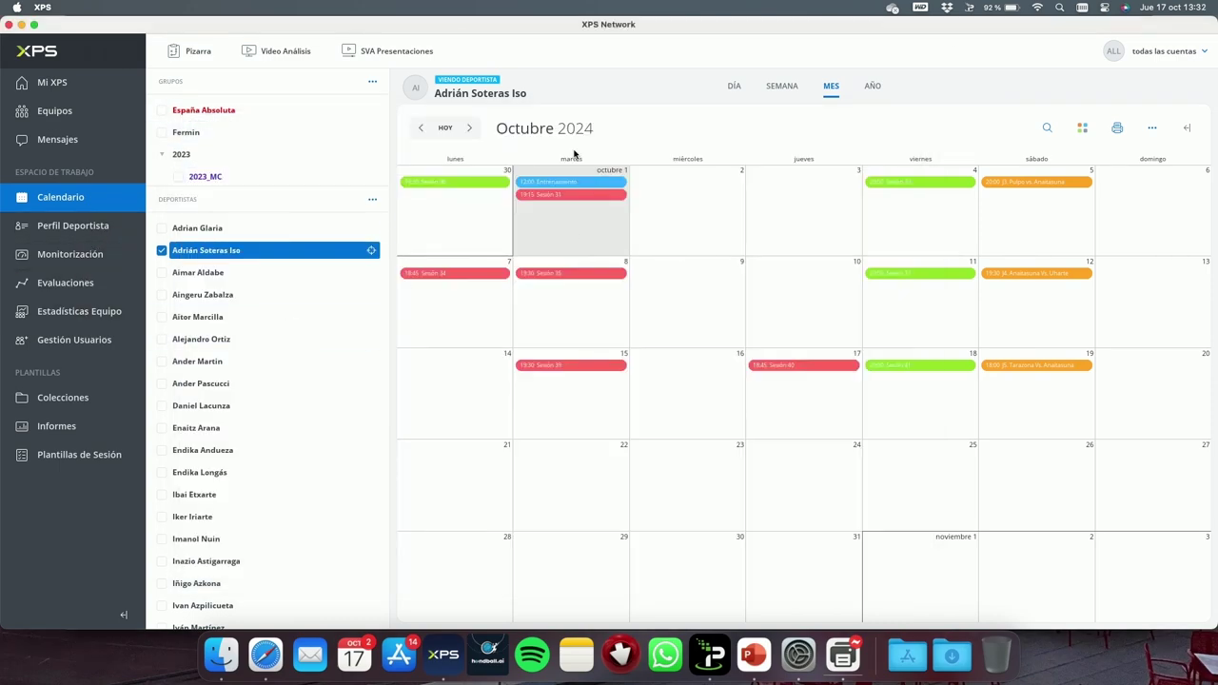
{"action": "left_click", "coordinate": [64, 400]}
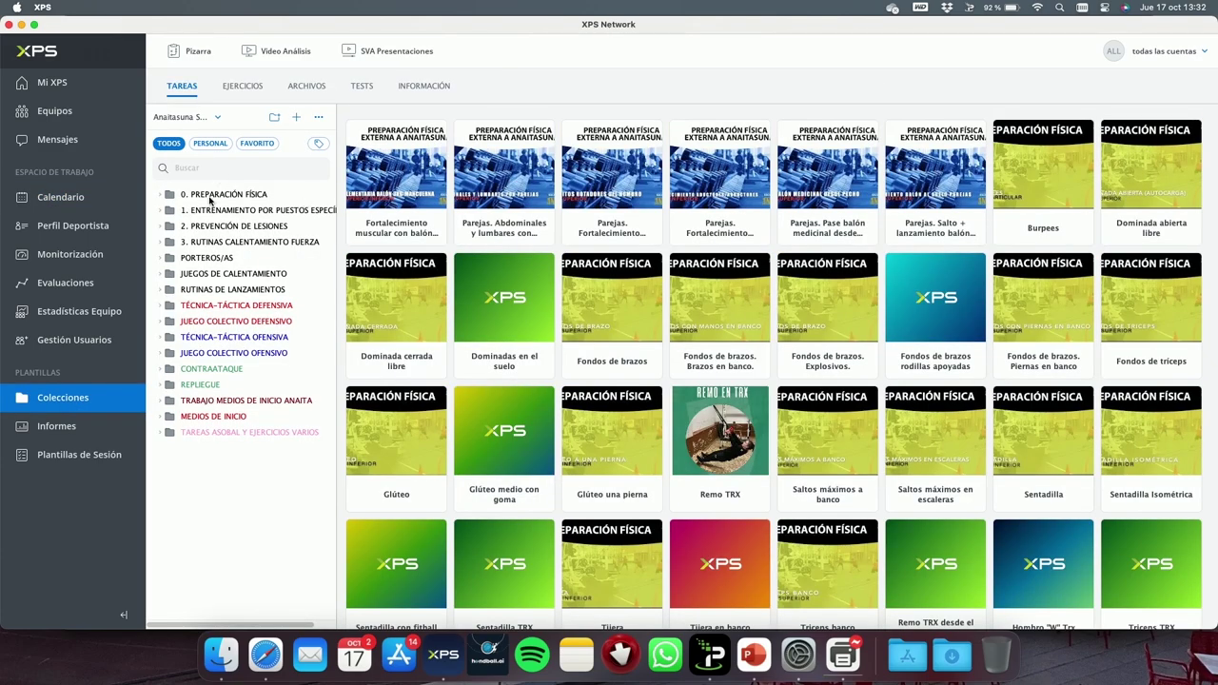
{"action": "left_click", "coordinate": [224, 195]}
{"action": "left_click", "coordinate": [207, 225]}
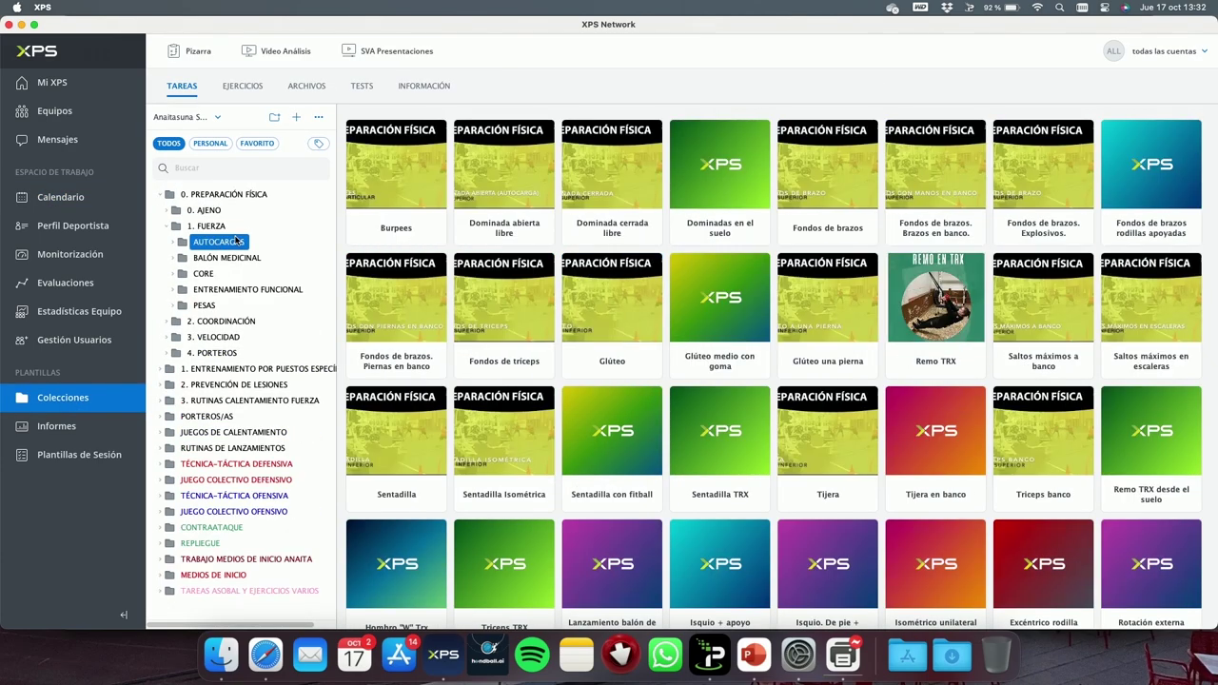
{"action": "key", "text": "Left"}
{"action": "key", "text": "Left"}
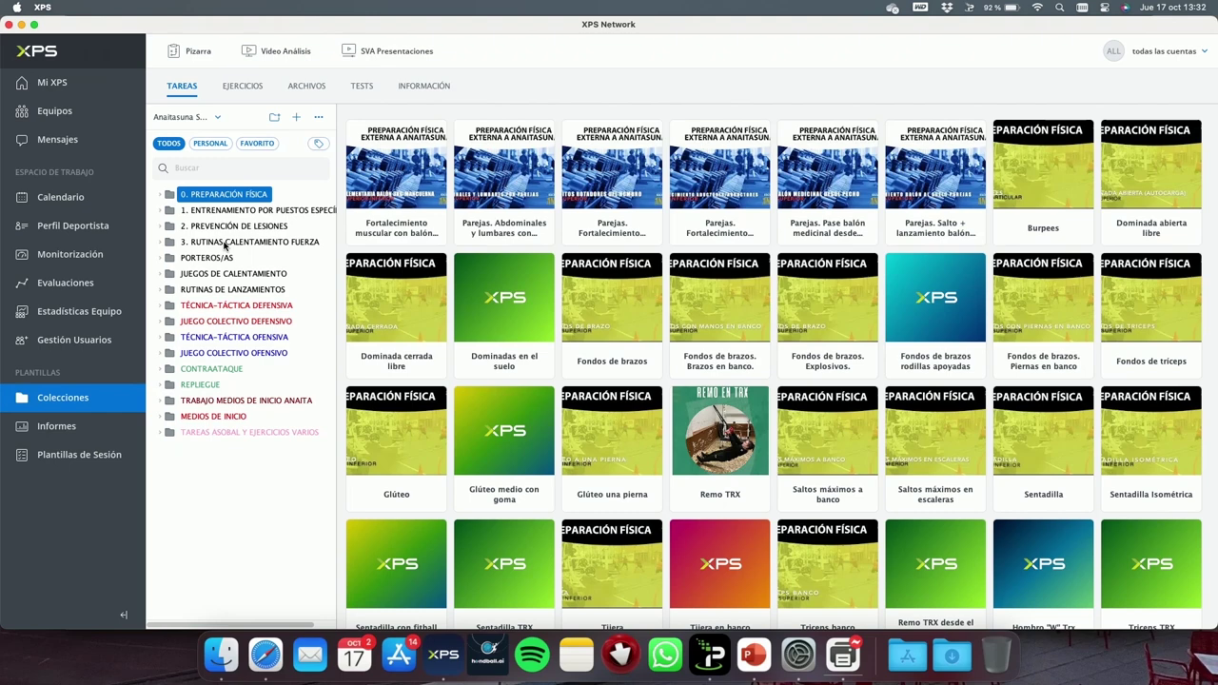
Step: Create a new task named Prueba in the Desposesión. Robo al bote folder under TÉCNICA-TÁCTICA DEFENSIVA
{"action": "left_click", "coordinate": [236, 305]}
{"action": "left_click", "coordinate": [235, 321]}
{"action": "left_click", "coordinate": [234, 338]}
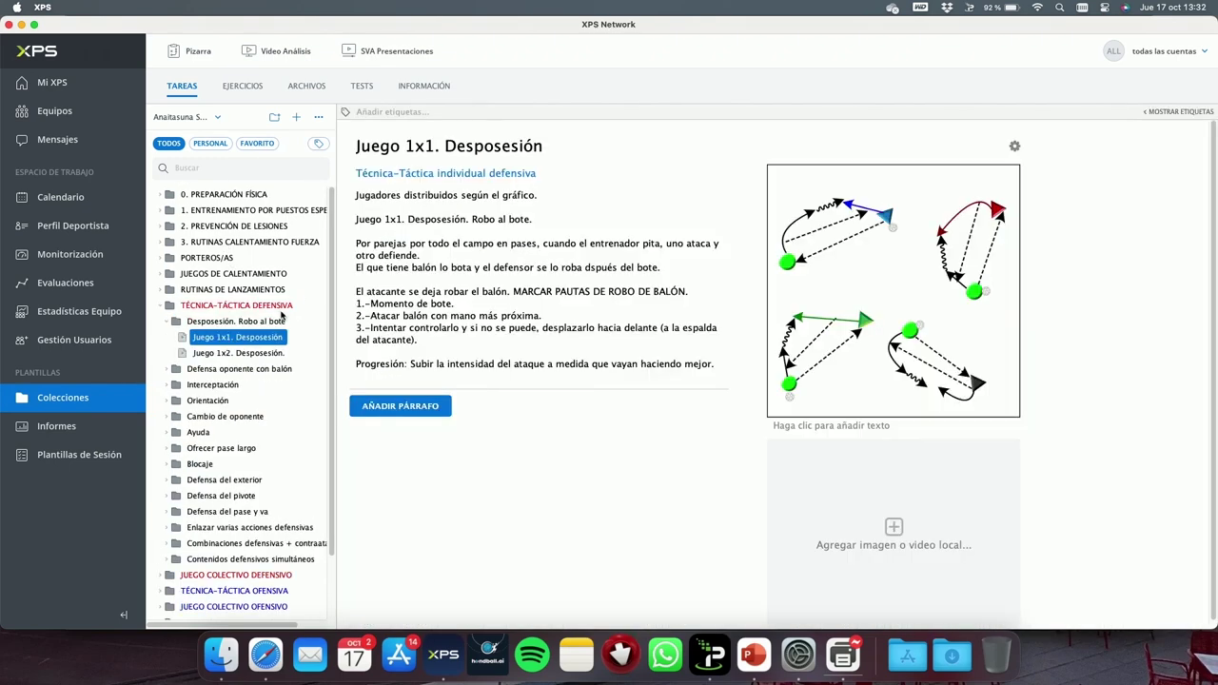
{"action": "left_click", "coordinate": [297, 117]}
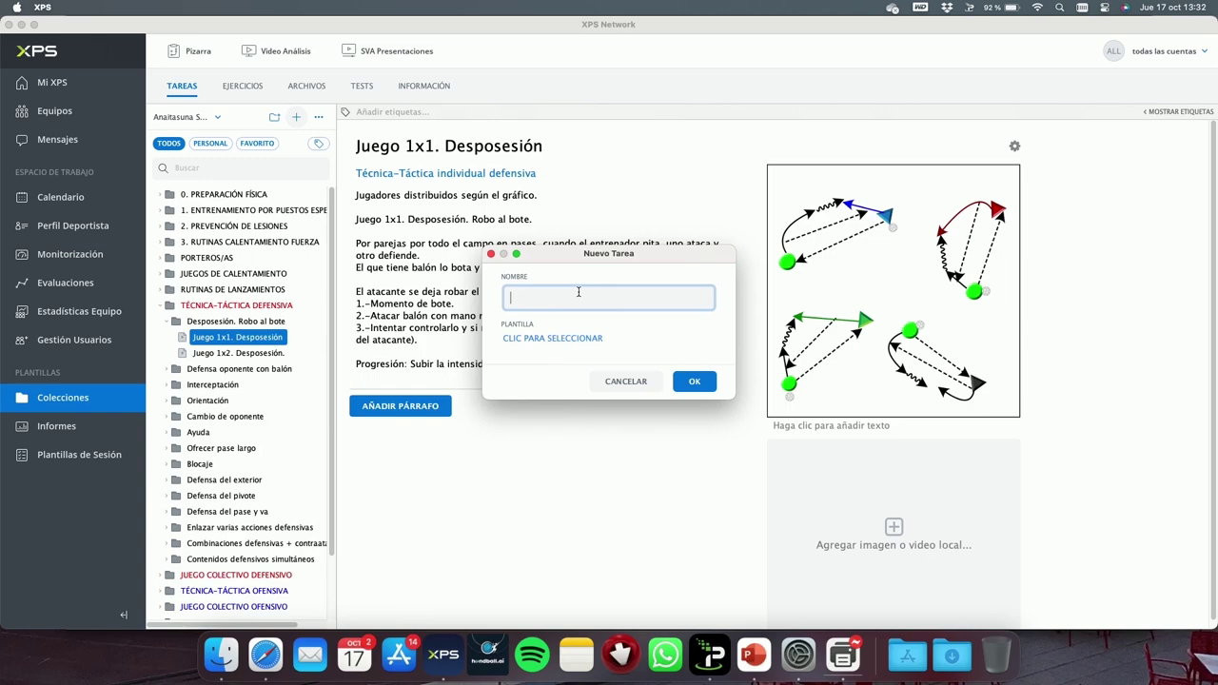
{"action": "type", "text": "Prueba"}
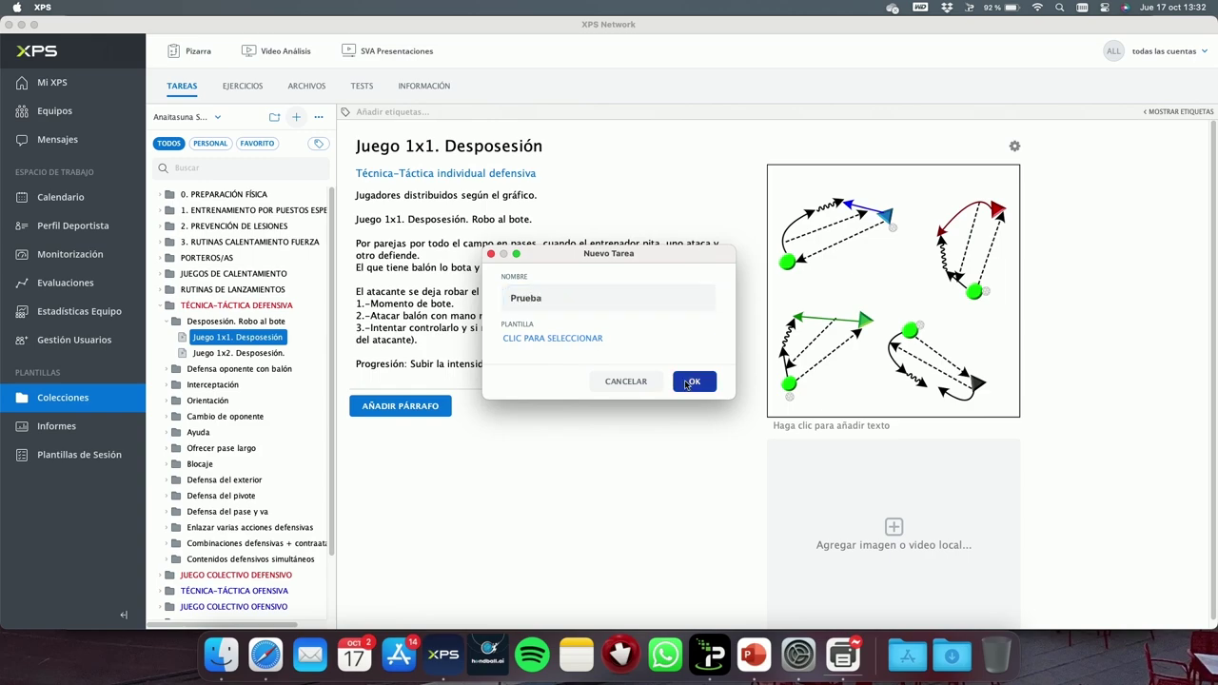
{"action": "key", "text": "Return"}
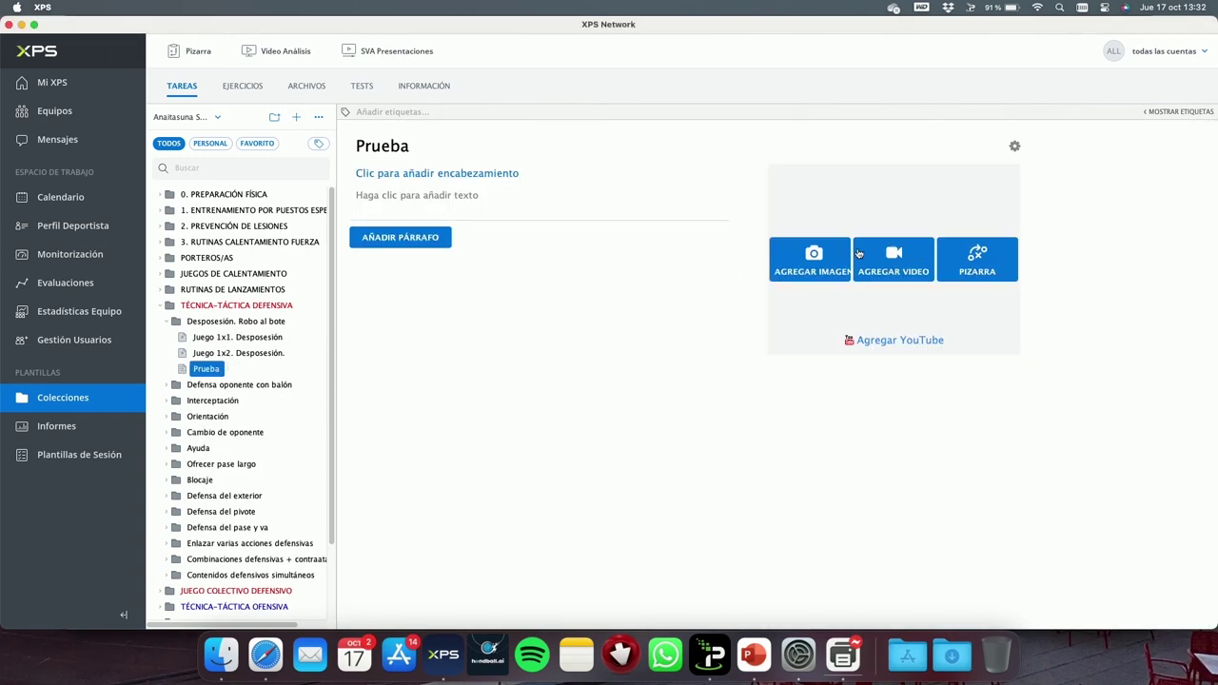
Step: Give the Prueba task the heading Desplazamientos and open its description text for editing
{"action": "left_click", "coordinate": [412, 193]}
{"action": "left_click", "coordinate": [424, 175]}
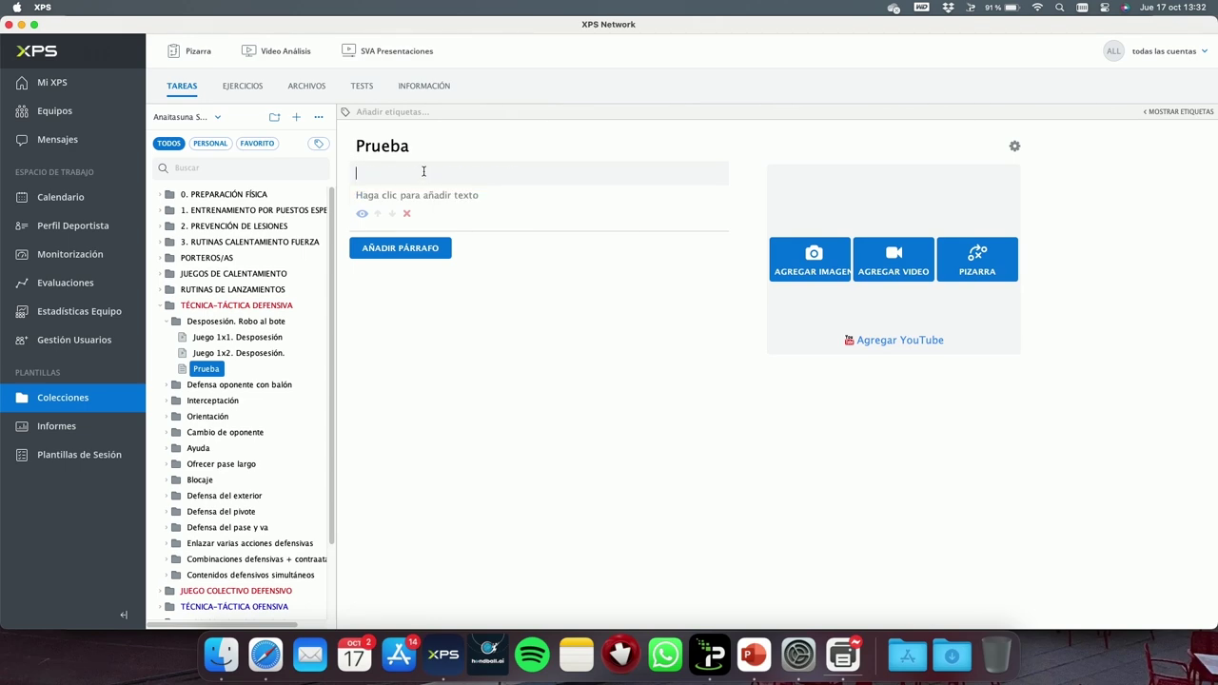
{"action": "type", "text": "Desplazamientos"}
{"action": "left_click", "coordinate": [422, 195]}
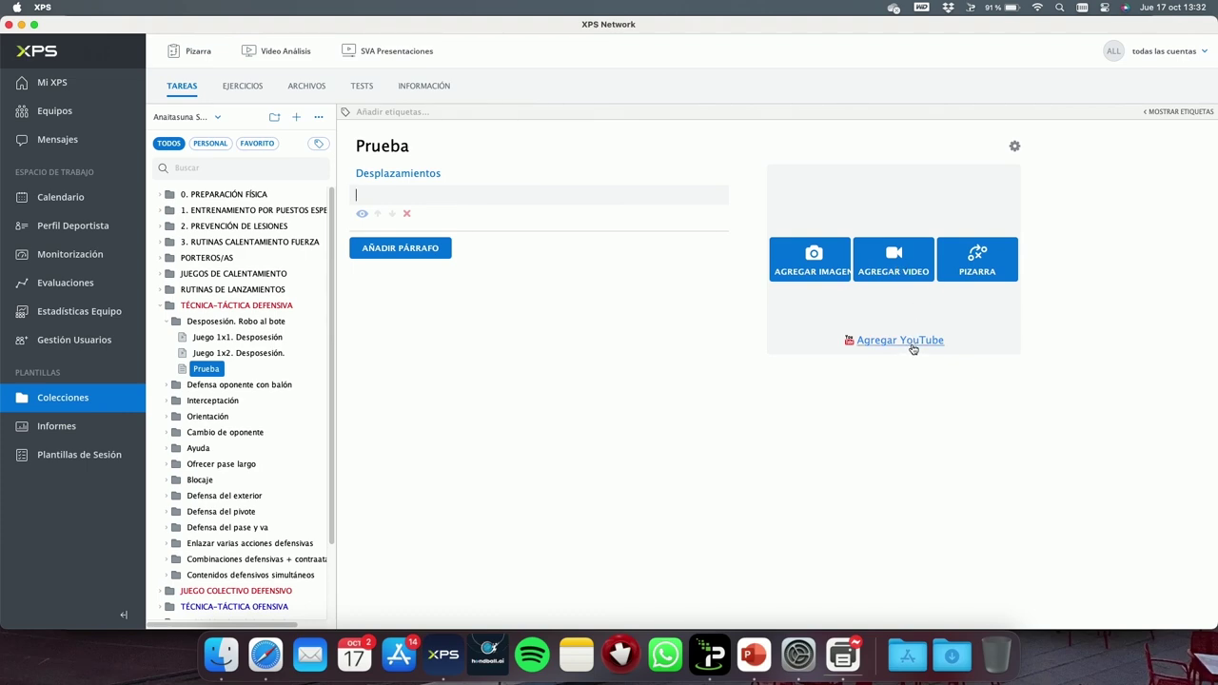
Step: Open the Pizarra from the task and review the Calentamiento porteros diagram in the Calentamientos de porteros folder
{"action": "left_click", "coordinate": [991, 270]}
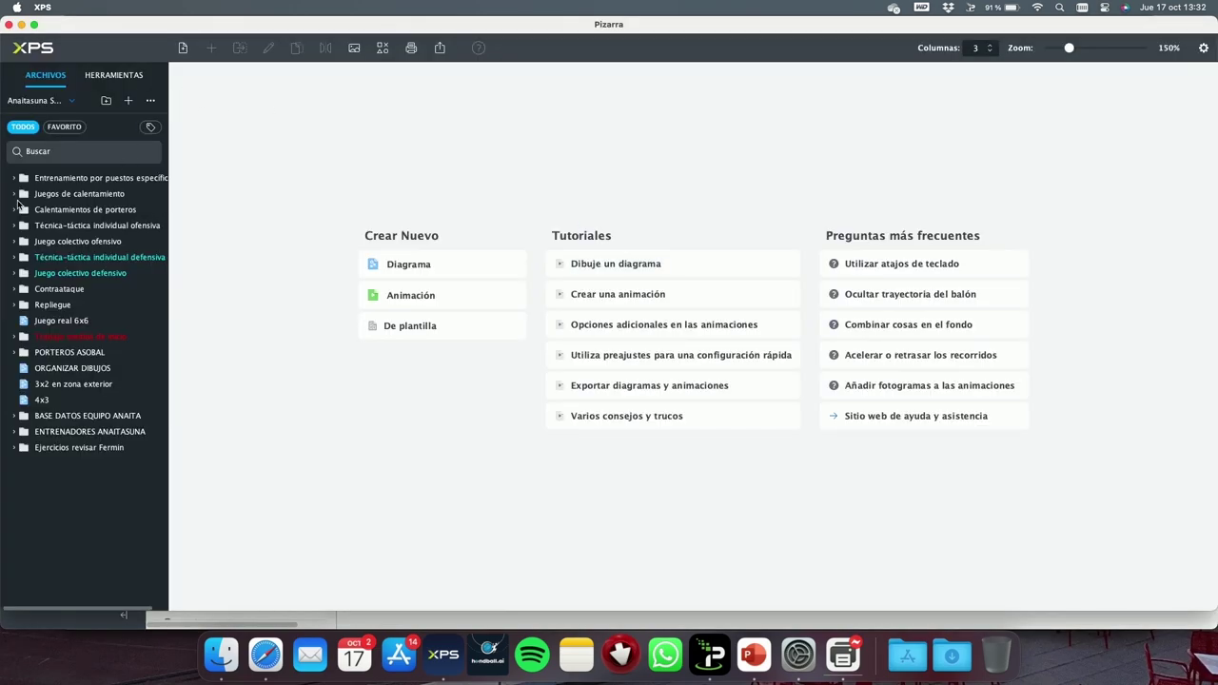
{"action": "left_click", "coordinate": [16, 209]}
{"action": "left_click", "coordinate": [57, 229]}
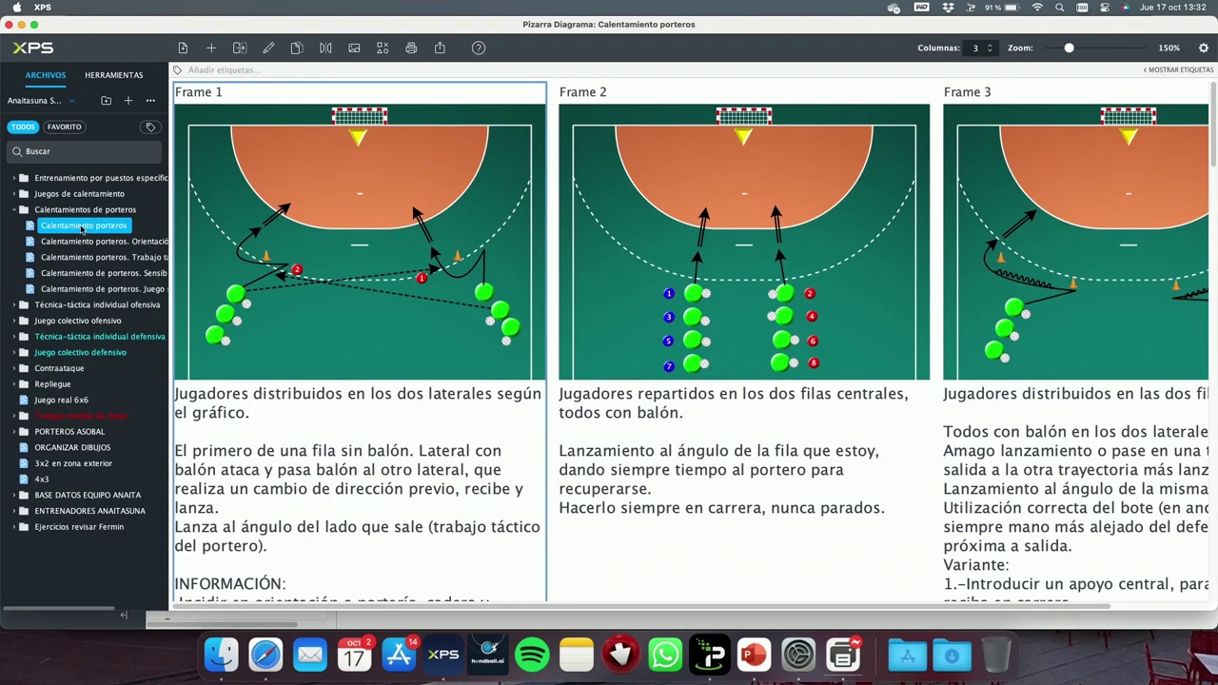
{"action": "scroll", "coordinate": [667, 333], "scroll_direction": "down", "scroll_amount": 3}
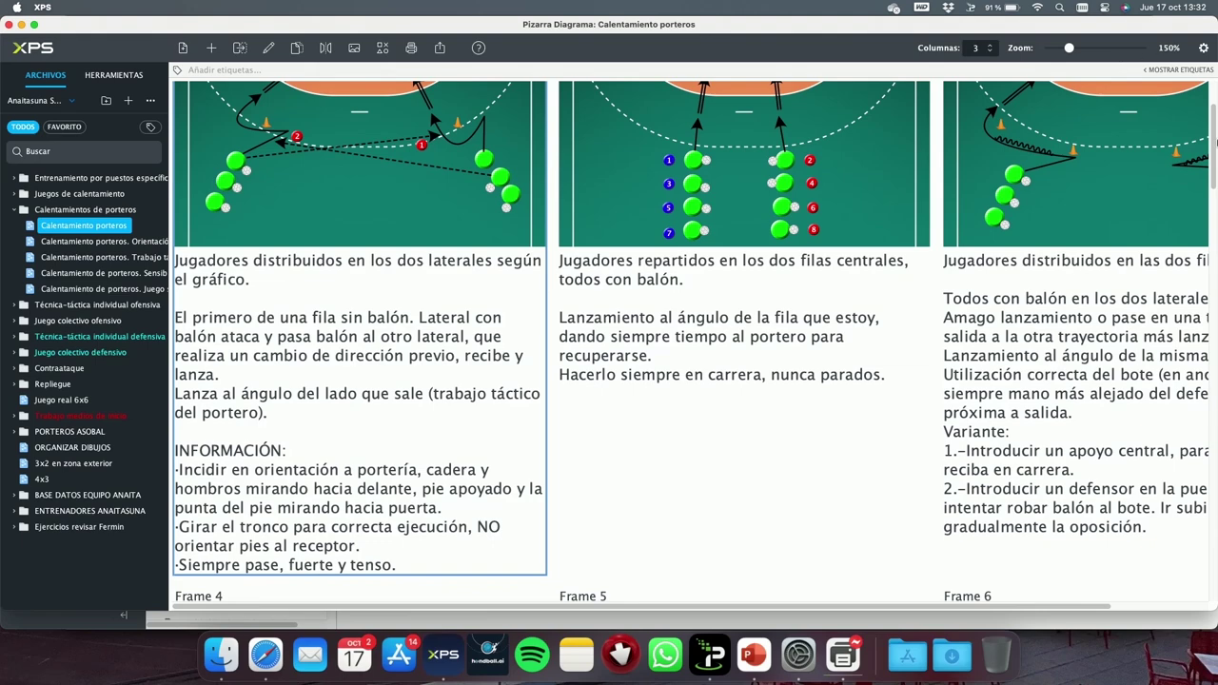
Step: Examine the Pizarra's drawing tool palettes and the remaining frames of the Calentamiento porteros diagram down to Frame 13
{"action": "left_click_drag", "start_coordinate": [1213, 143], "coordinate": [1213, 88]}
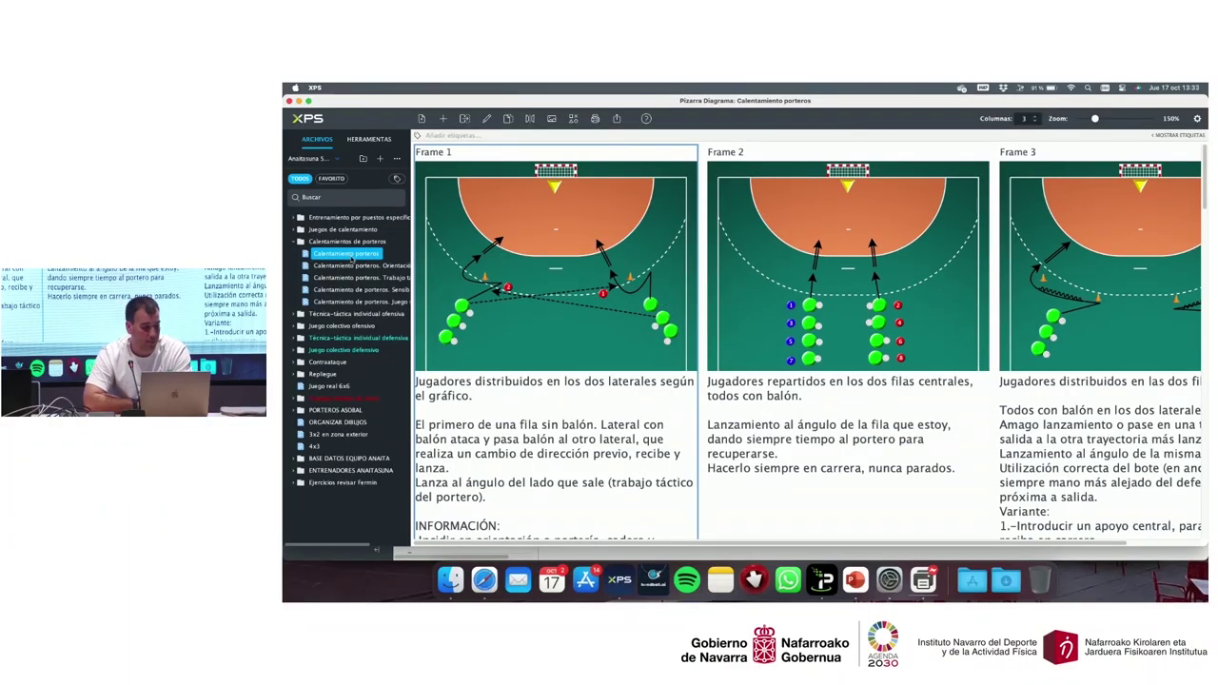
{"action": "left_click", "coordinate": [384, 144]}
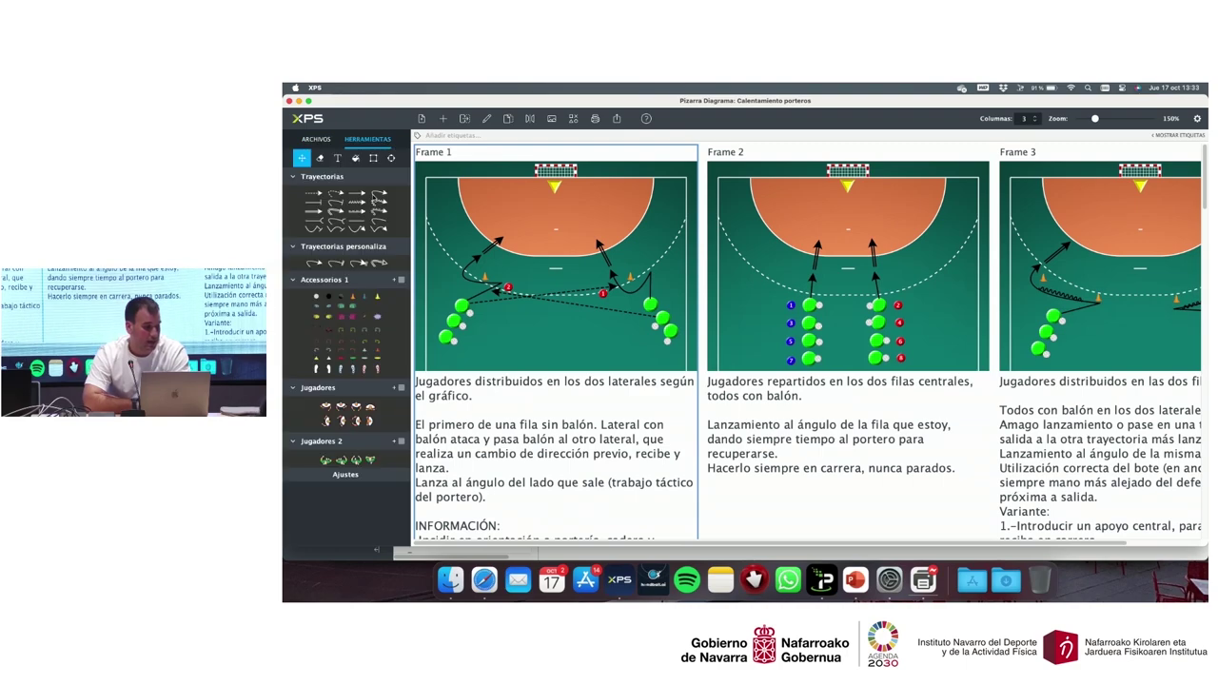
{"action": "scroll", "coordinate": [361, 331], "scroll_direction": "down", "scroll_amount": 5}
{"action": "scroll", "coordinate": [362, 333], "scroll_direction": "down", "scroll_amount": 1}
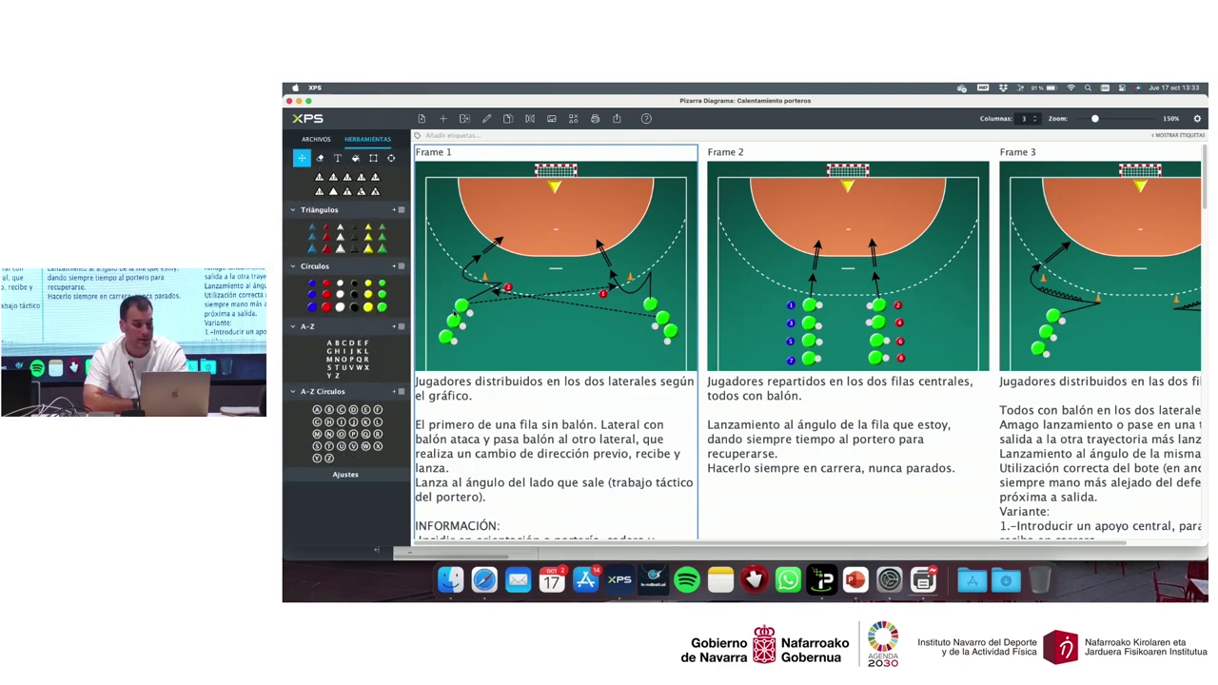
{"action": "scroll", "coordinate": [552, 331], "scroll_direction": "down", "scroll_amount": 3}
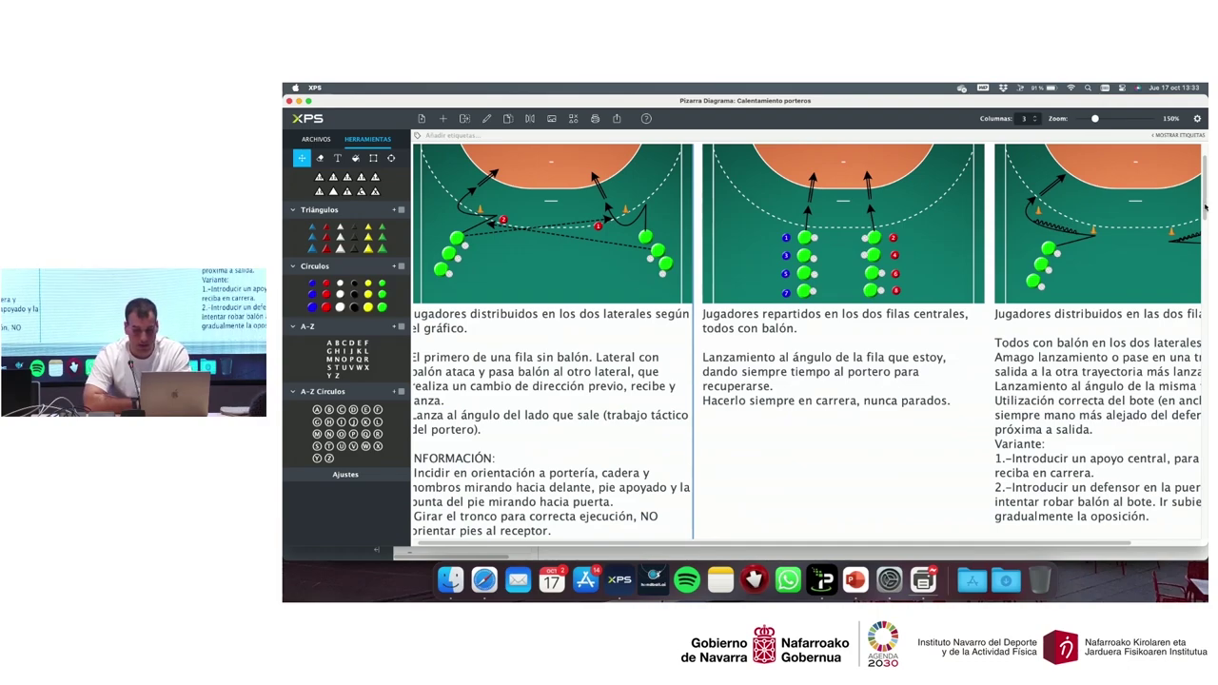
{"action": "left_click_drag", "start_coordinate": [1204, 203], "coordinate": [1205, 533]}
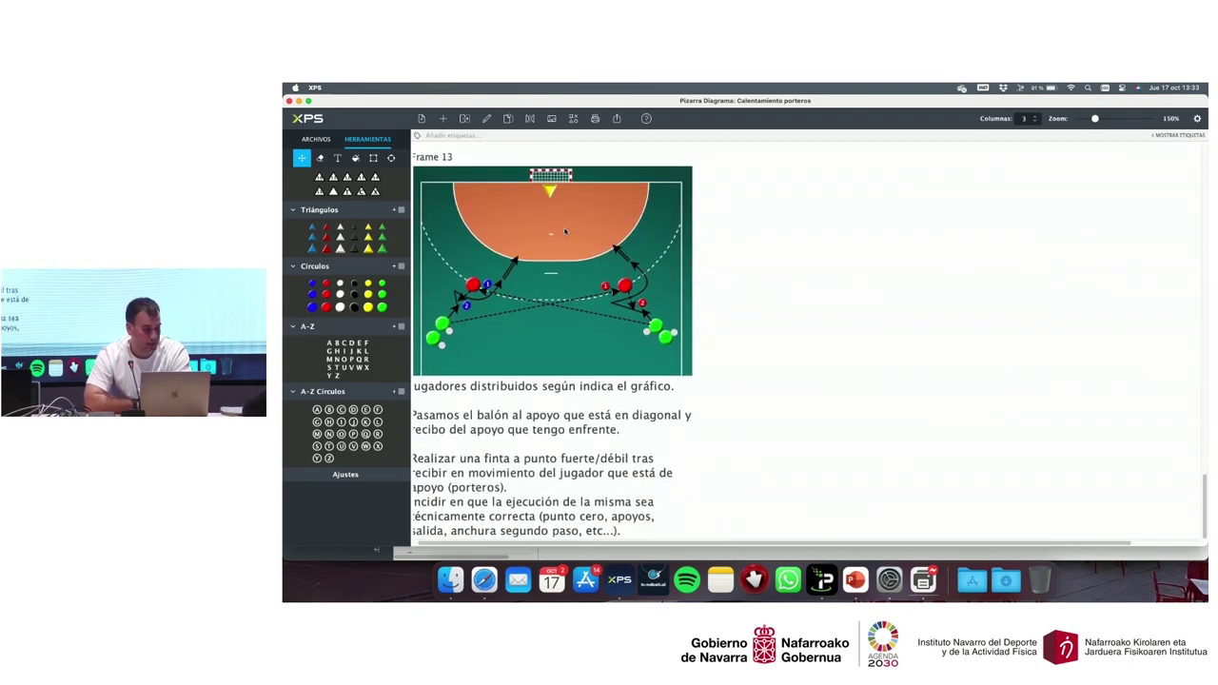
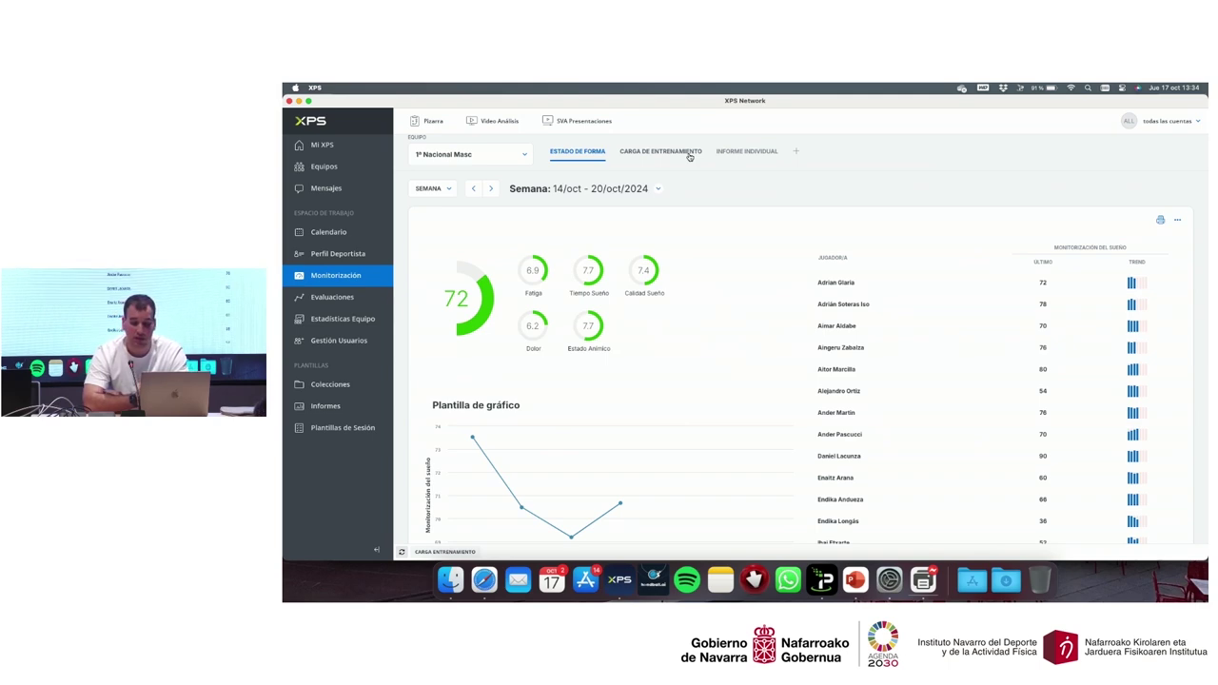
Step: Review the Estado de forma report in Monitorización for 1ª Nacional Masc, week 14/oct - 20/oct/2024
{"action": "scroll", "coordinate": [682, 231], "scroll_direction": "down", "scroll_amount": 1}
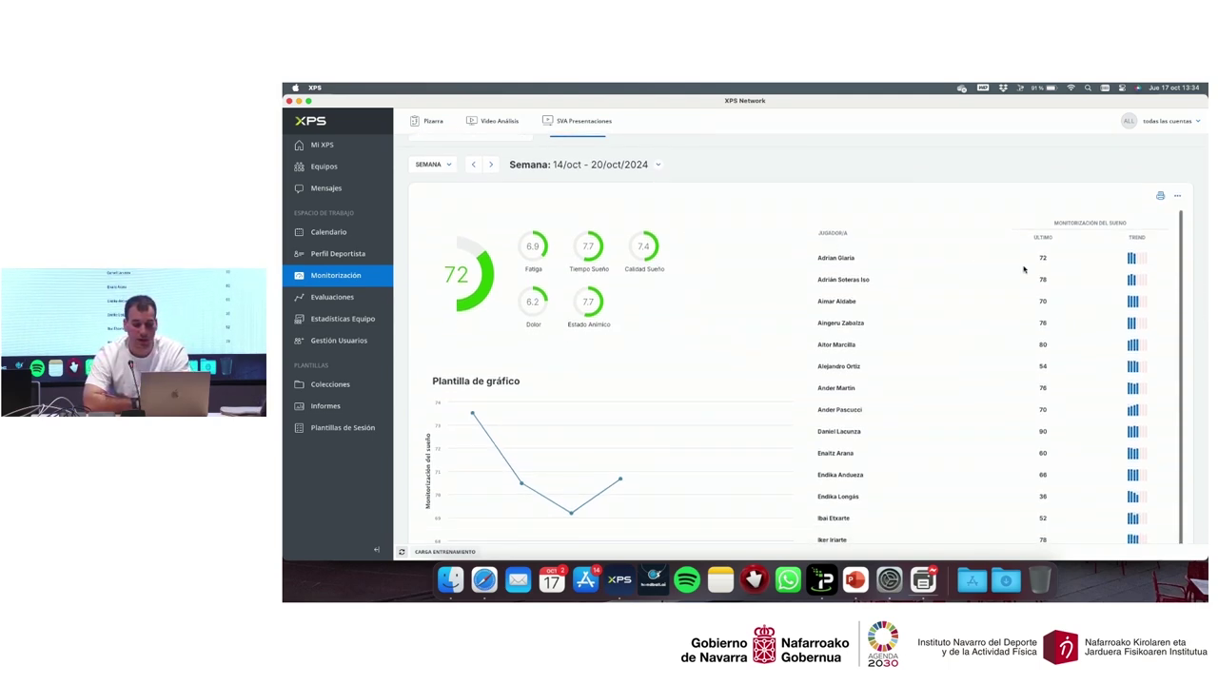
{"action": "scroll", "coordinate": [1024, 271], "scroll_direction": "down", "scroll_amount": 2}
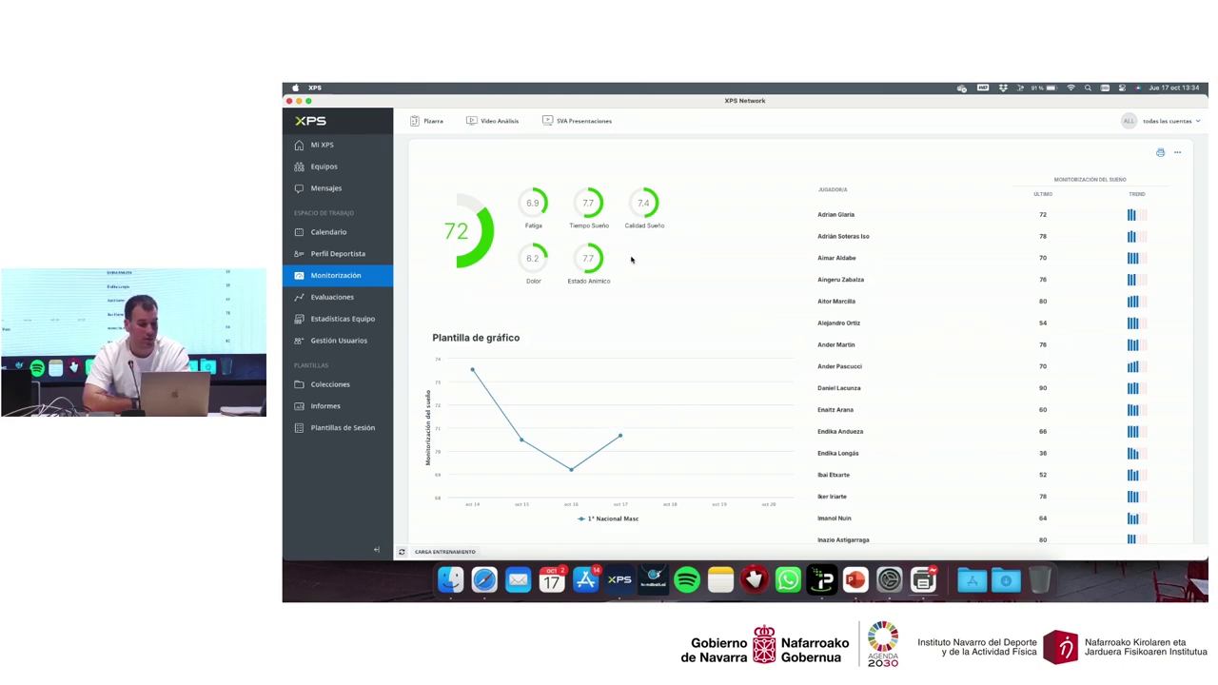
{"action": "scroll", "coordinate": [630, 260], "scroll_direction": "up", "scroll_amount": 2}
{"action": "scroll", "coordinate": [590, 268], "scroll_direction": "up", "scroll_amount": 1}
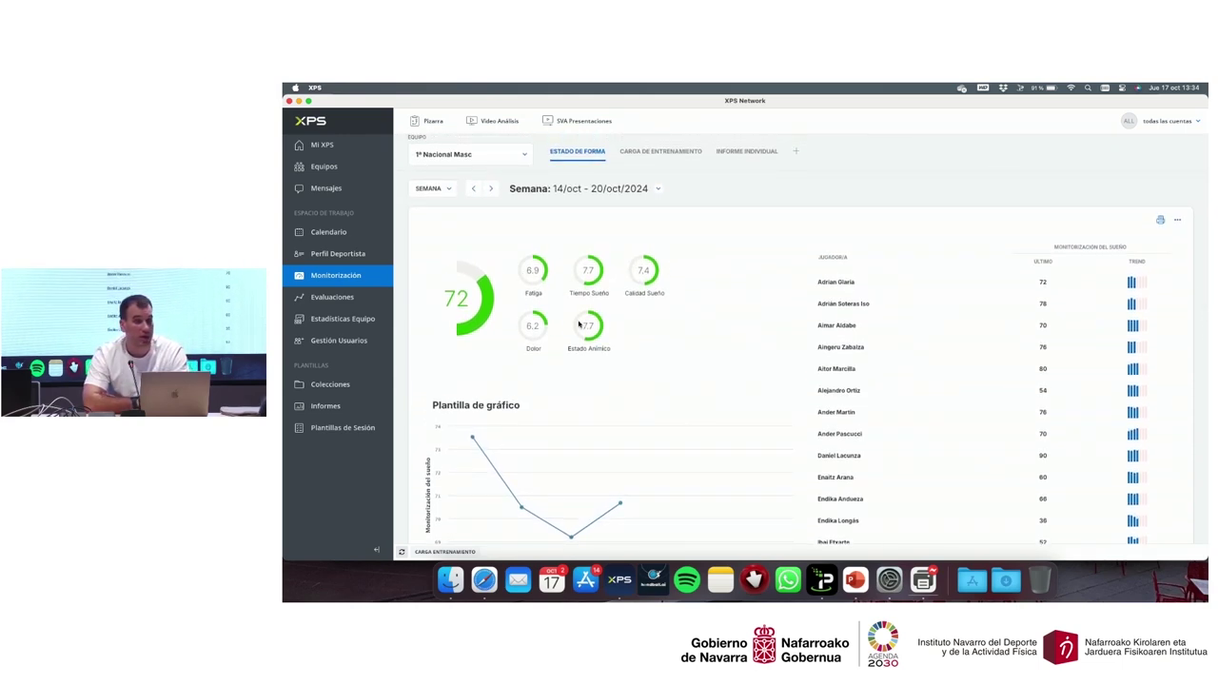
{"action": "scroll", "coordinate": [579, 325], "scroll_direction": "up", "scroll_amount": 1}
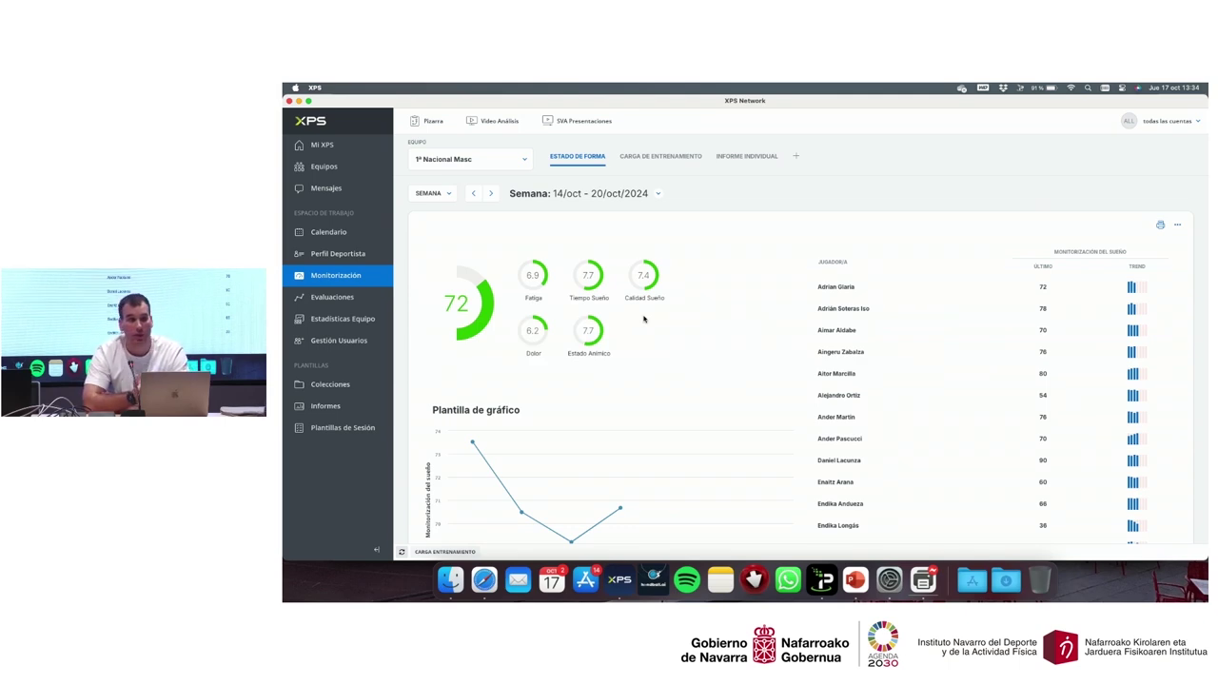
Step: Review the team's Carga de entrenamiento report, including the Evolución puntuación, RPE Diario and Evolución RPE y Tiempo sections
{"action": "left_click", "coordinate": [663, 160]}
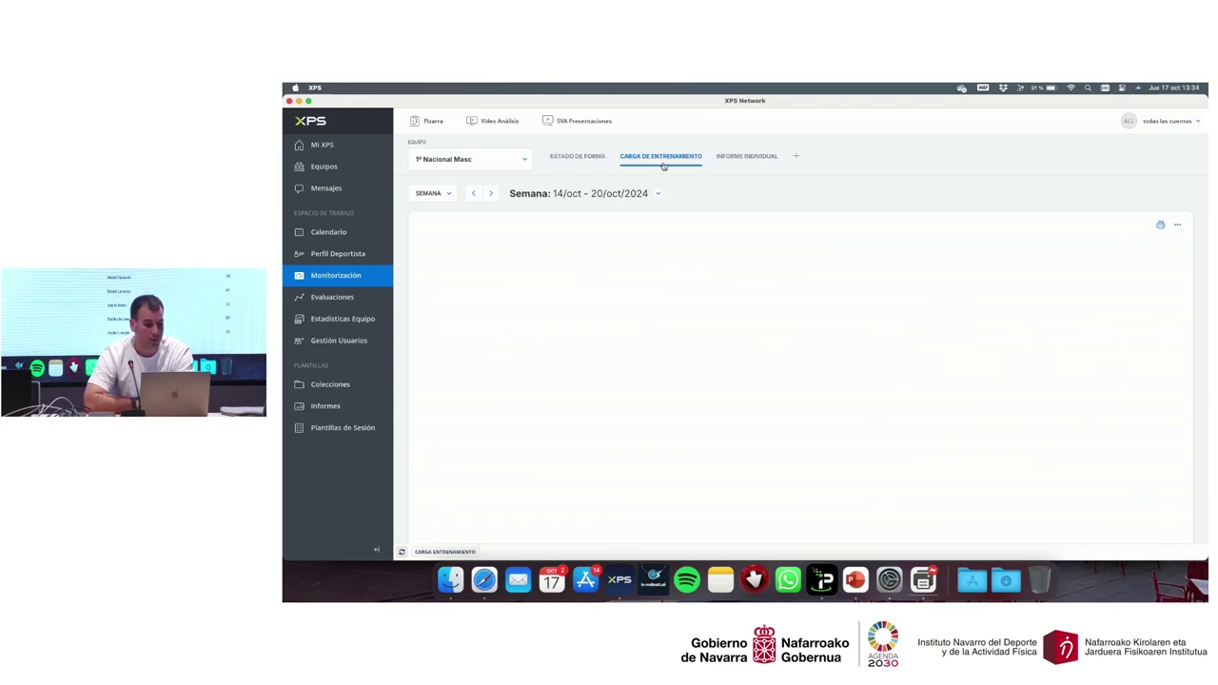
{"action": "scroll", "coordinate": [949, 301], "scroll_direction": "down", "scroll_amount": 3}
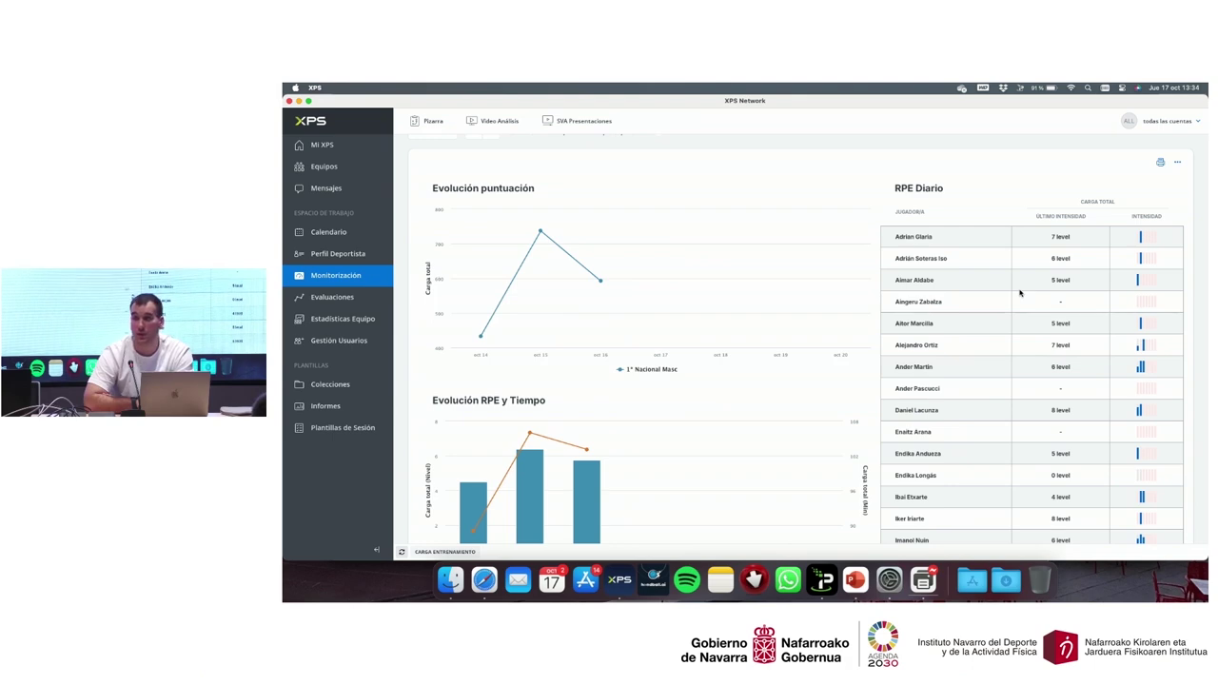
{"action": "scroll", "coordinate": [1021, 286], "scroll_direction": "down", "scroll_amount": 2}
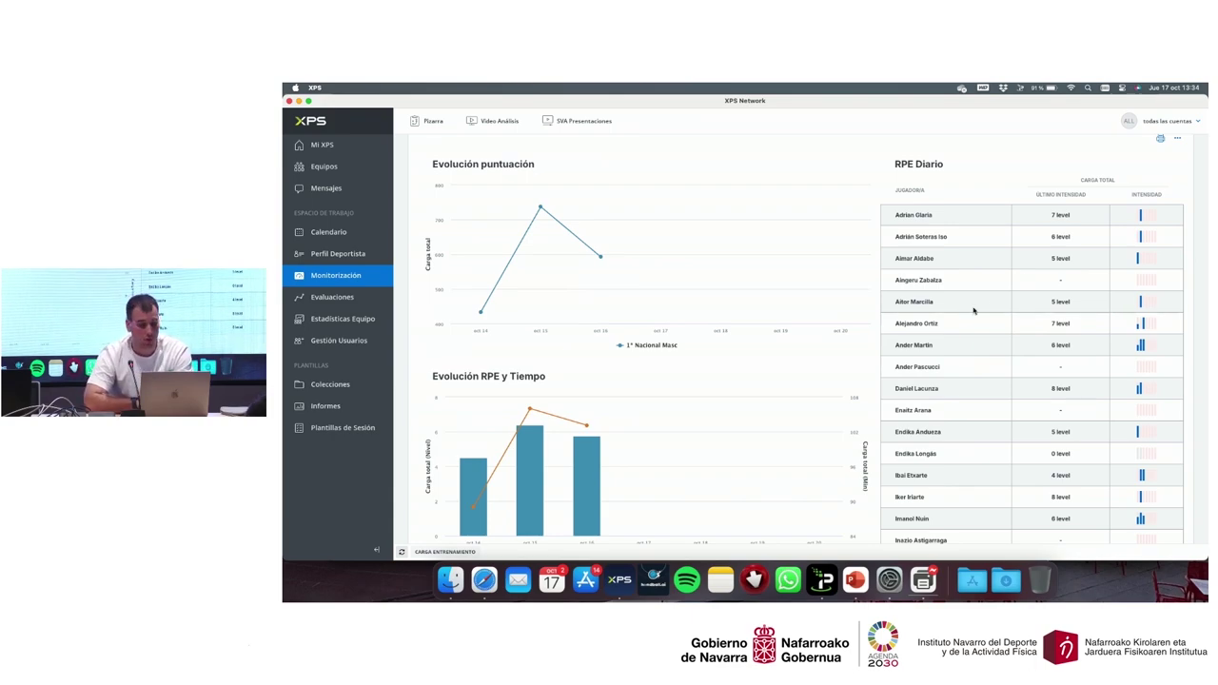
{"action": "scroll", "coordinate": [571, 248], "scroll_direction": "down", "scroll_amount": 5}
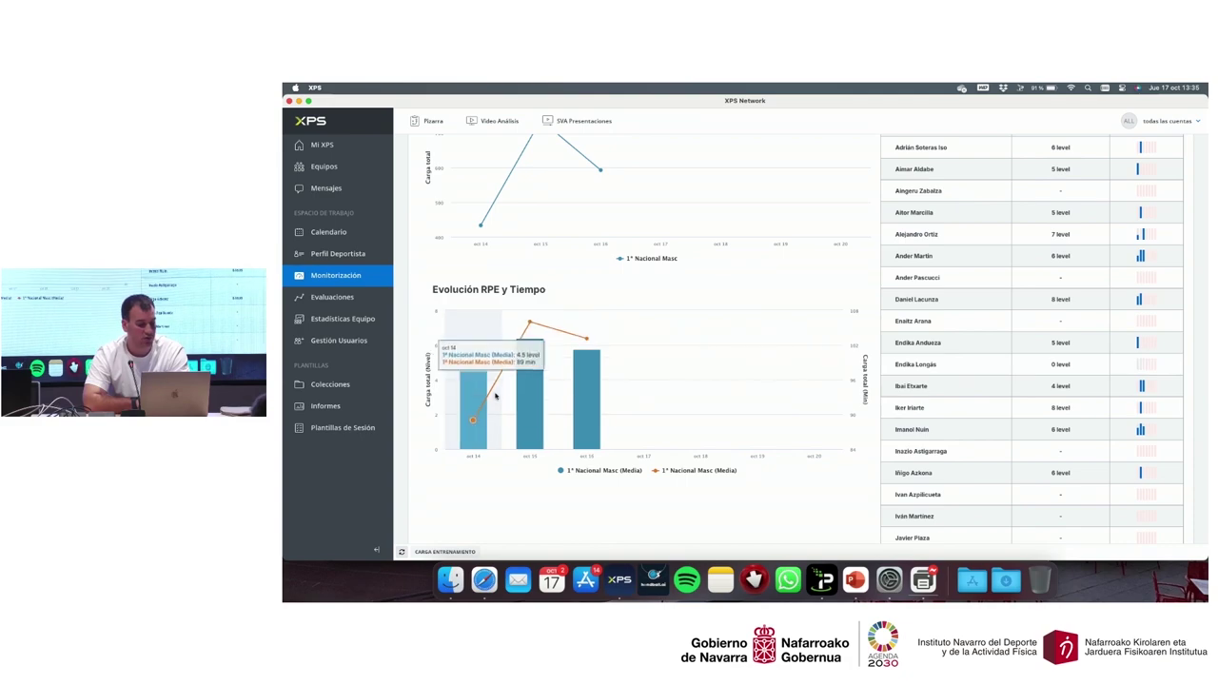
{"action": "scroll", "coordinate": [645, 282], "scroll_direction": "up", "scroll_amount": 10}
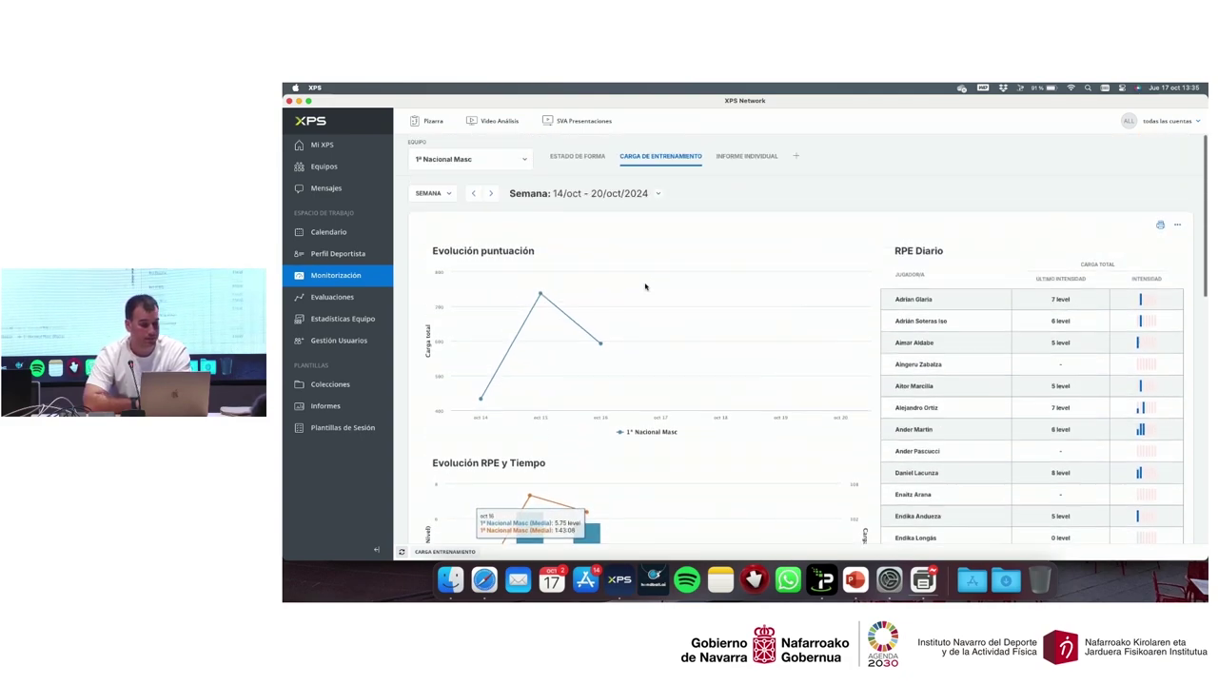
Step: Show the Informe individual and compare the training load of the first listed athlete and a goalkeeper with the team's
{"action": "left_click", "coordinate": [746, 155]}
{"action": "scroll", "coordinate": [855, 171], "scroll_direction": "down", "scroll_amount": 2}
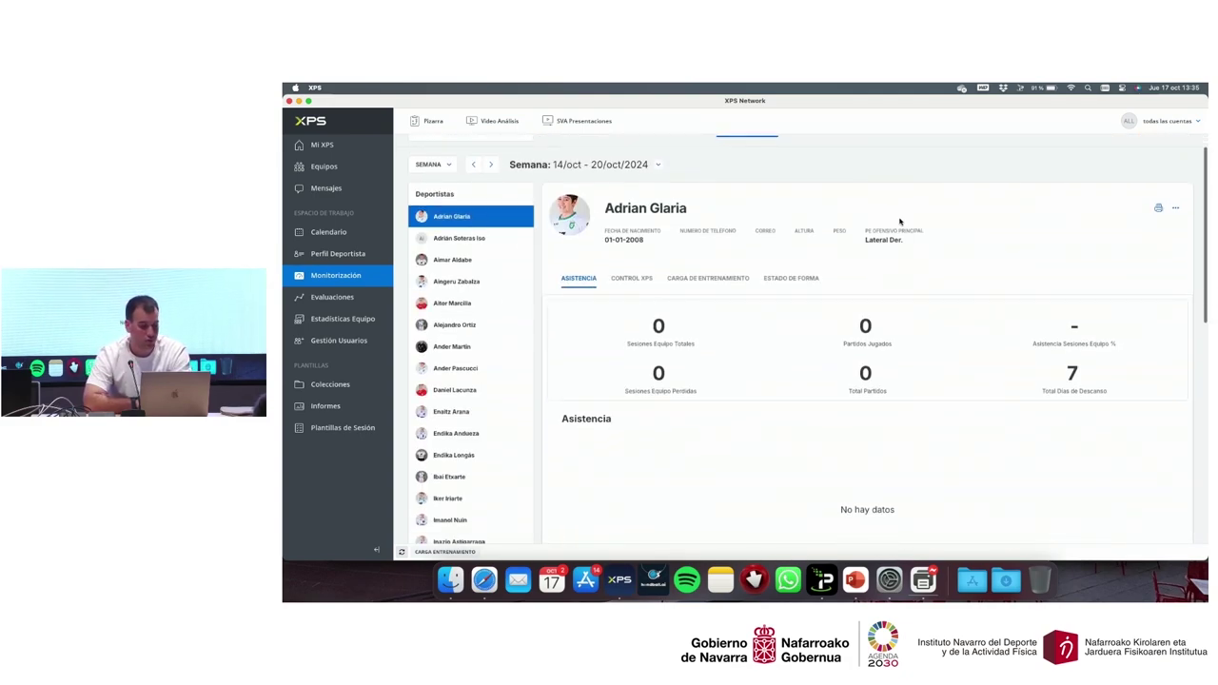
{"action": "scroll", "coordinate": [900, 222], "scroll_direction": "down", "scroll_amount": 3}
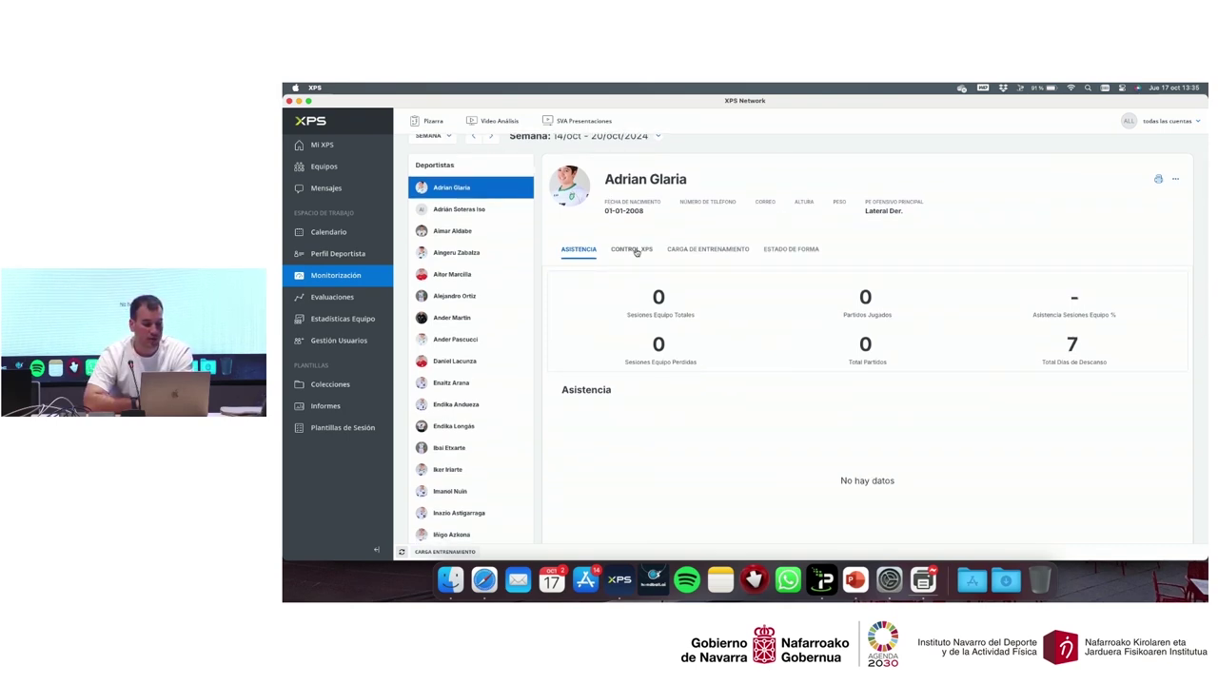
{"action": "left_click", "coordinate": [687, 250]}
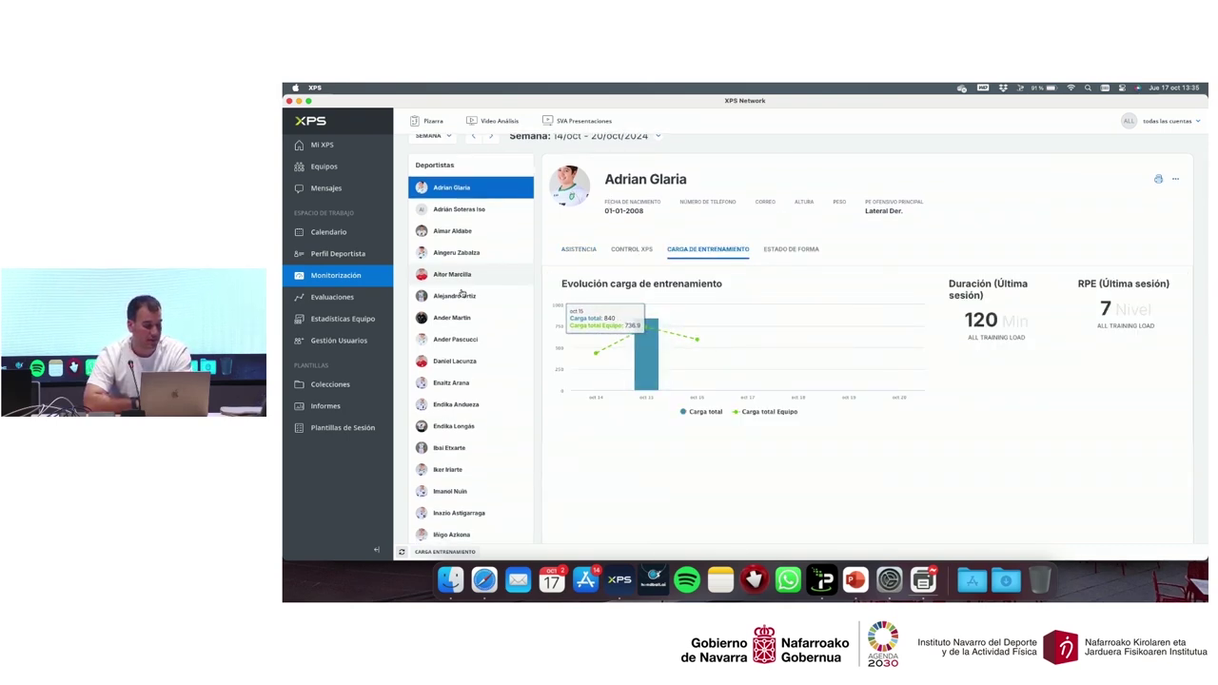
{"action": "left_click", "coordinate": [457, 361]}
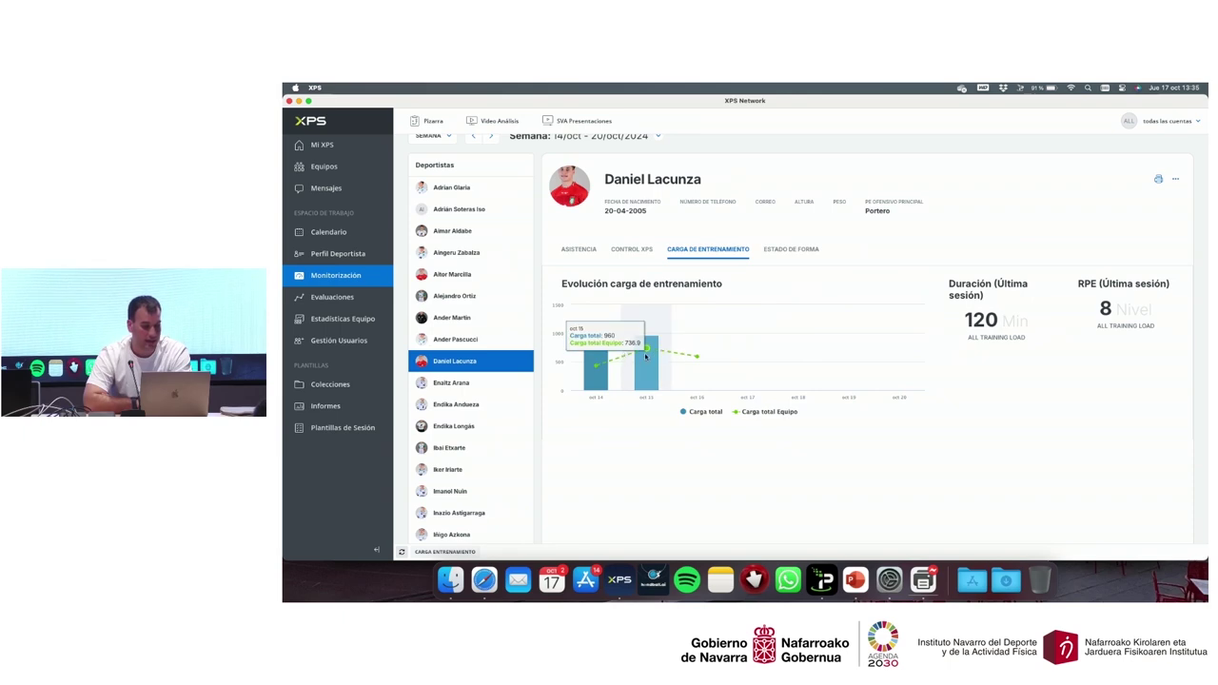
{"action": "mouse_move", "coordinate": [609, 362]}
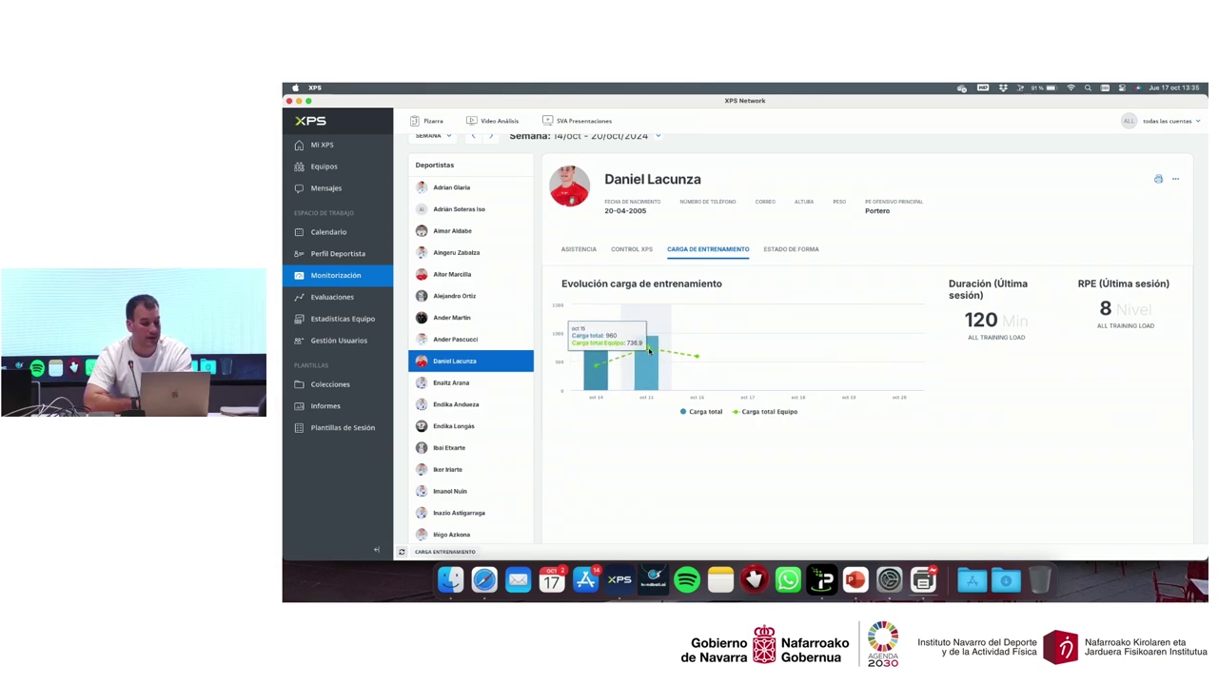
{"action": "mouse_move", "coordinate": [656, 349]}
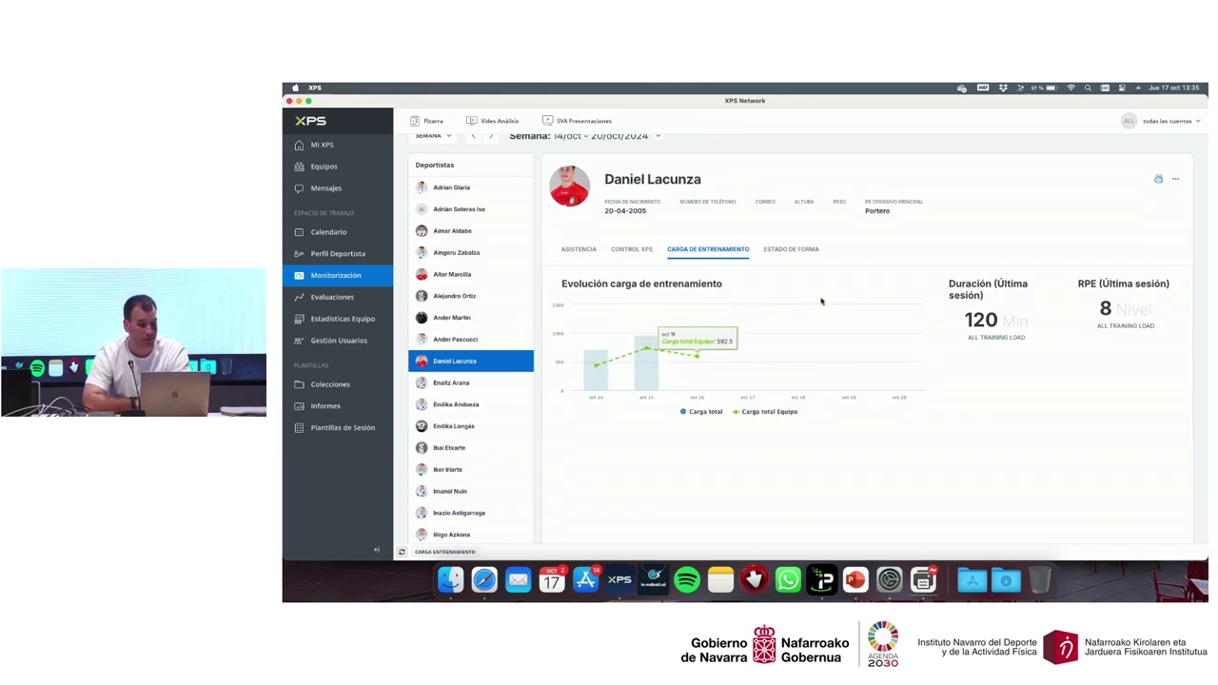
Step: Examine the goalkeeper's Estado de forma, covering the daily radar chart and the weekly evolution against the team
{"action": "left_click", "coordinate": [802, 251]}
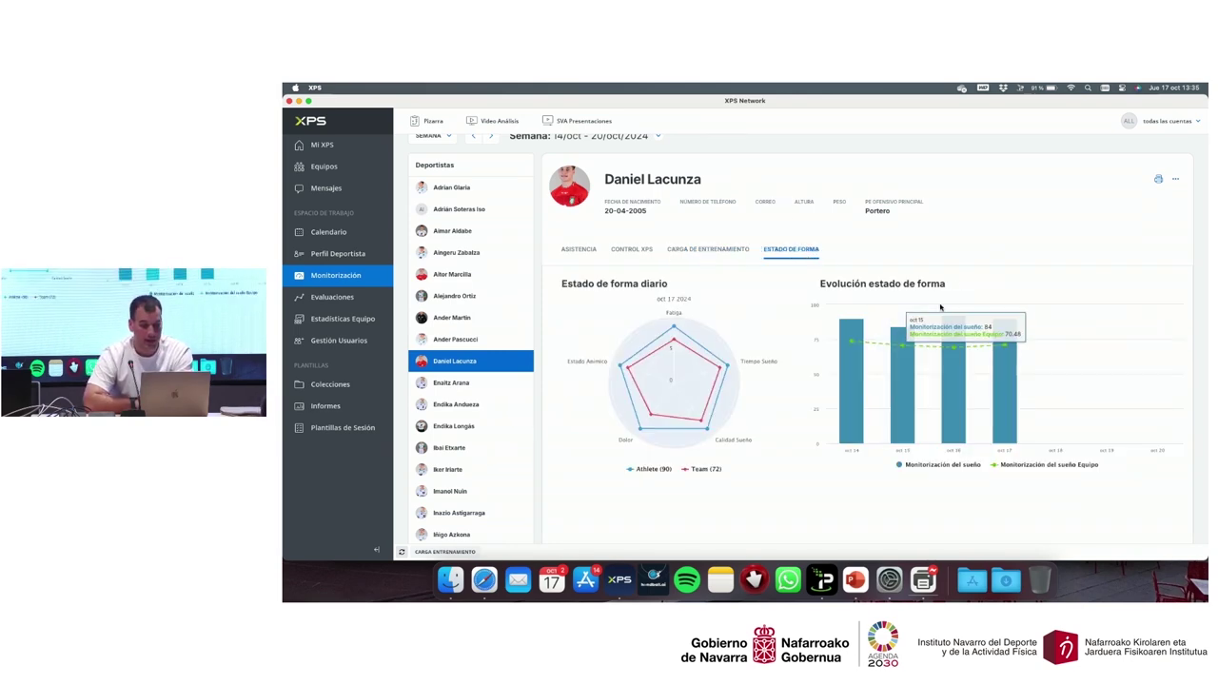
{"action": "mouse_move", "coordinate": [851, 361]}
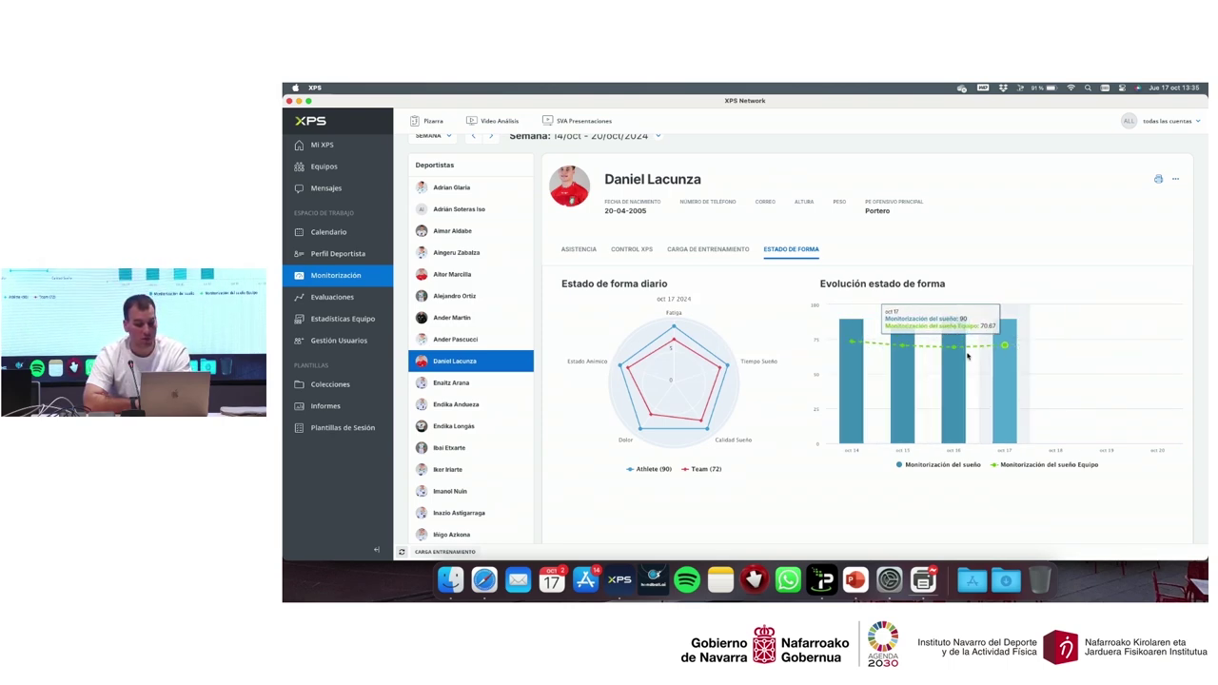
{"action": "mouse_move", "coordinate": [656, 328]}
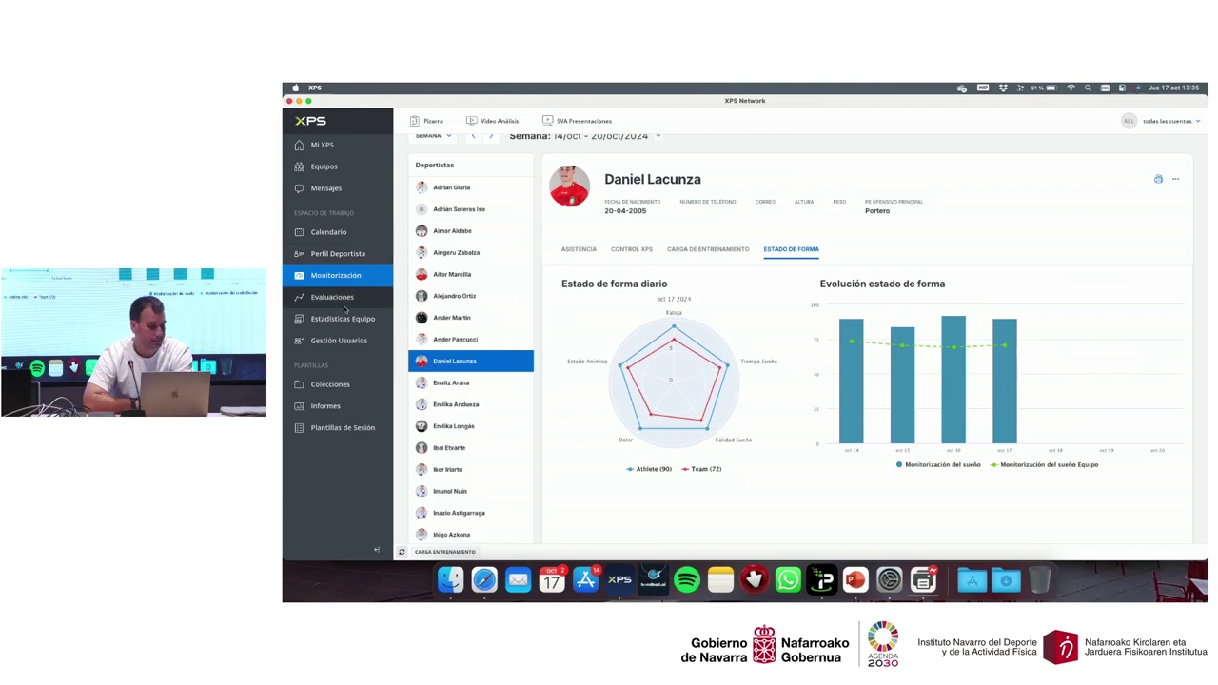
Step: Go to the Información section of Colecciones and expand the Informes por temporada folder
{"action": "left_click", "coordinate": [345, 233]}
{"action": "left_click", "coordinate": [337, 253]}
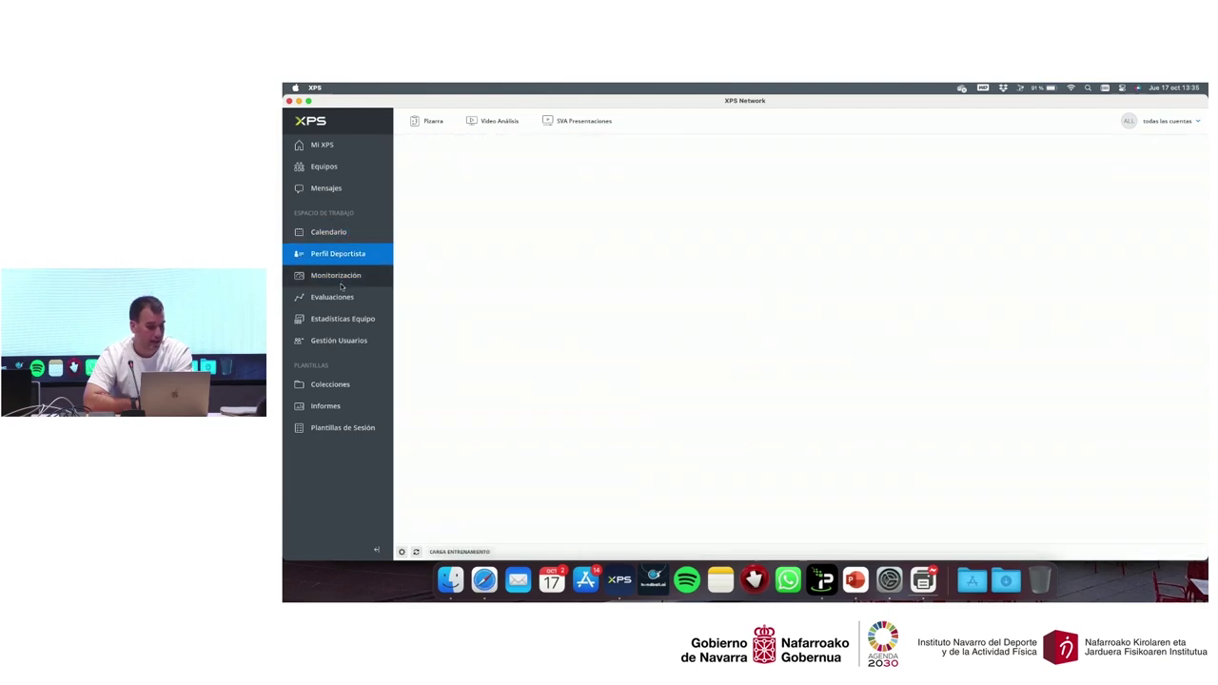
{"action": "left_click", "coordinate": [330, 384]}
{"action": "left_click", "coordinate": [614, 149]}
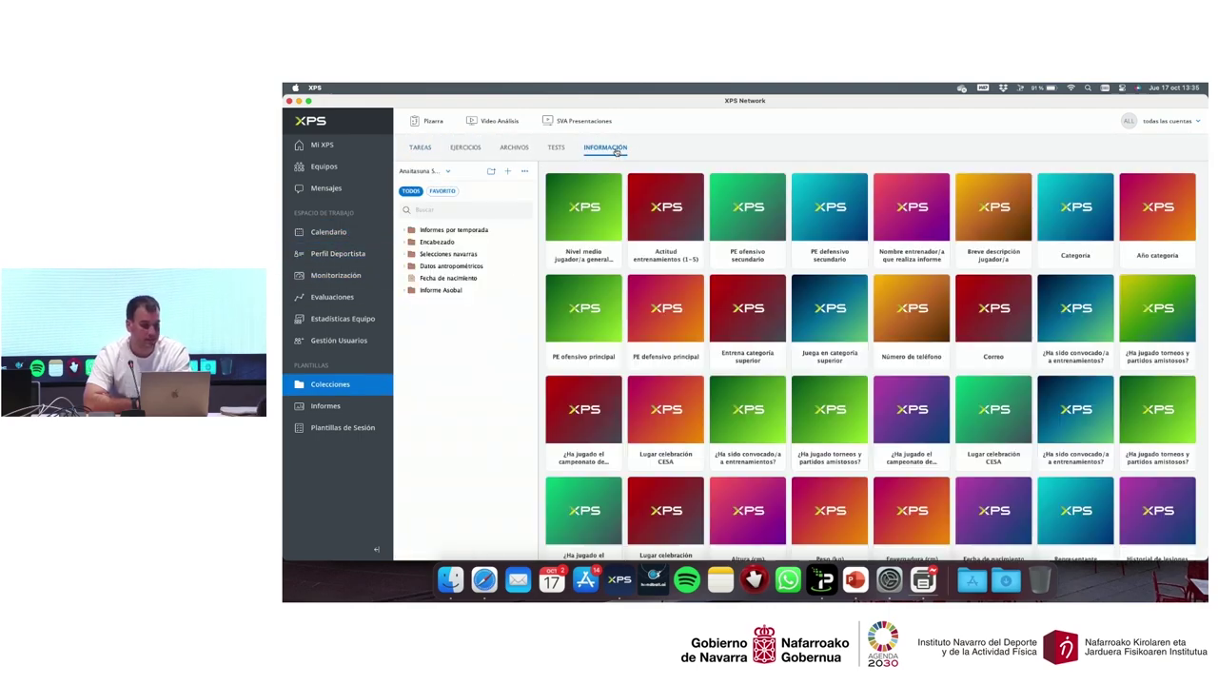
{"action": "left_click", "coordinate": [411, 232]}
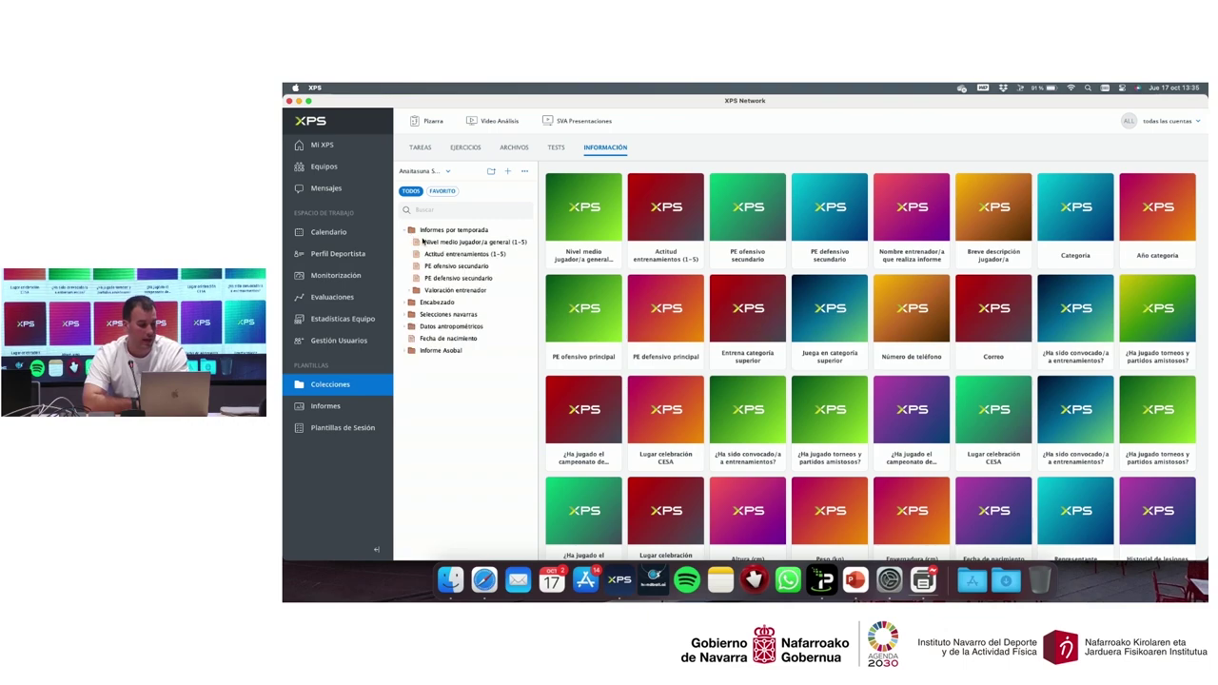
Step: View the Nivel medio jugador/a general (1-5) item, and inspect the answer options of Actitud entrenamientos (1-5) without changing them
{"action": "left_click", "coordinate": [466, 243]}
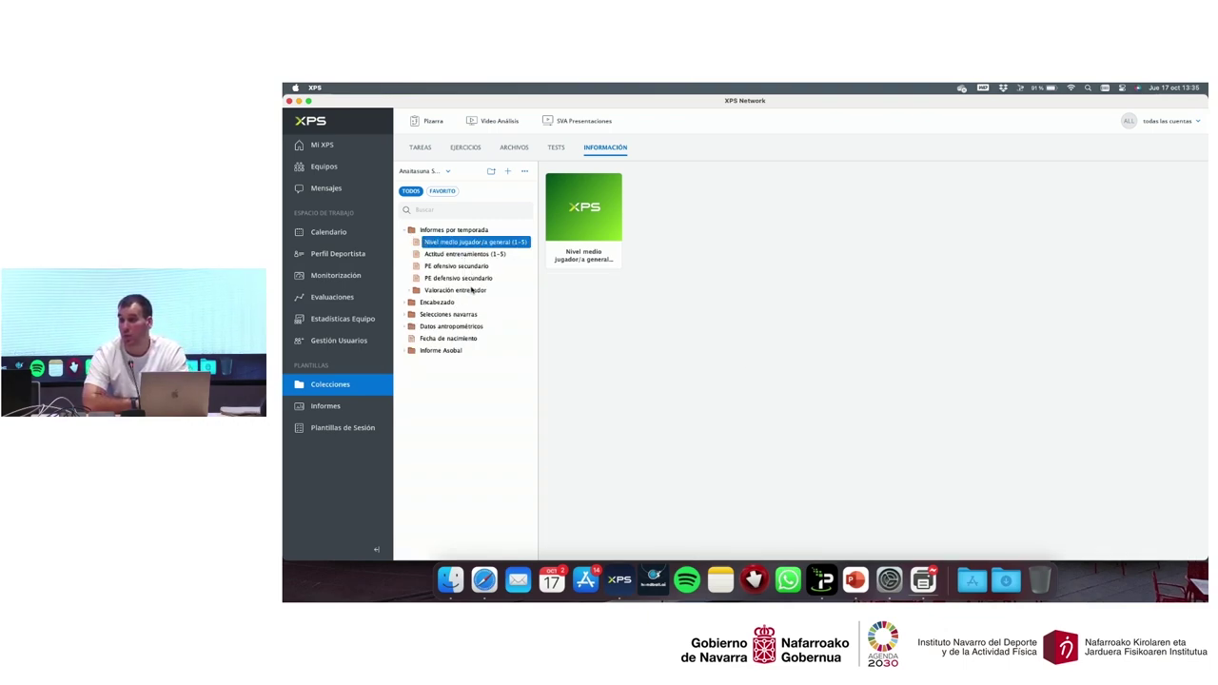
{"action": "left_click", "coordinate": [459, 255]}
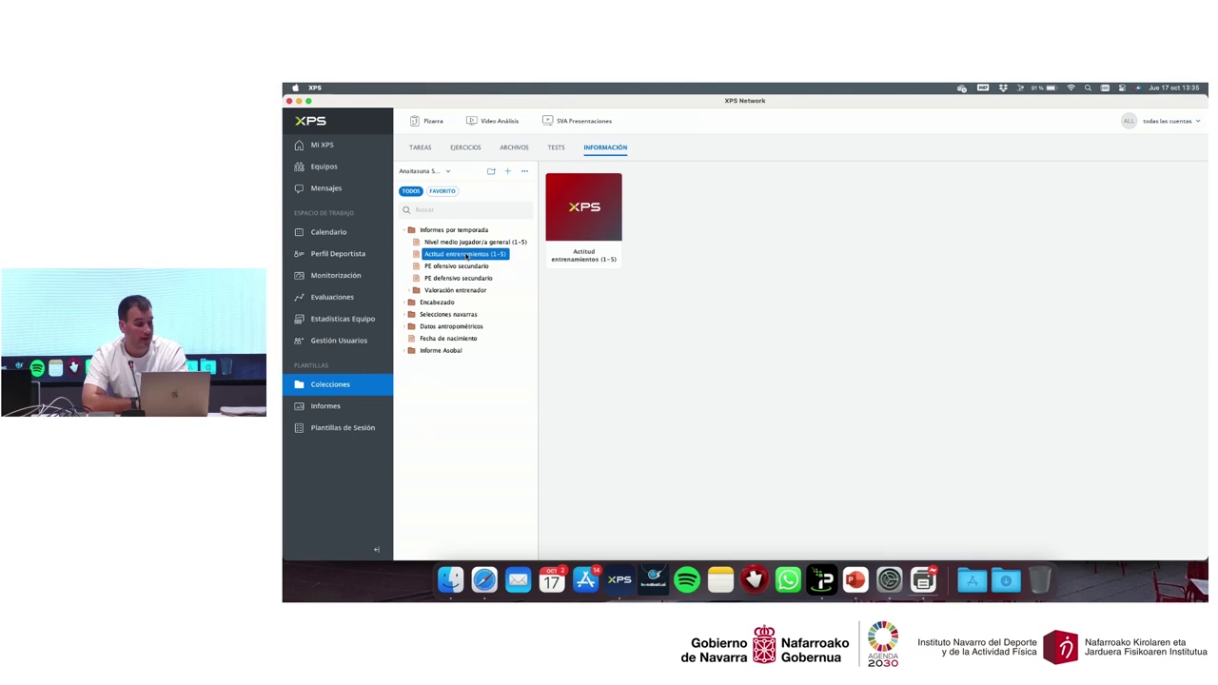
{"action": "double_click", "coordinate": [467, 255]}
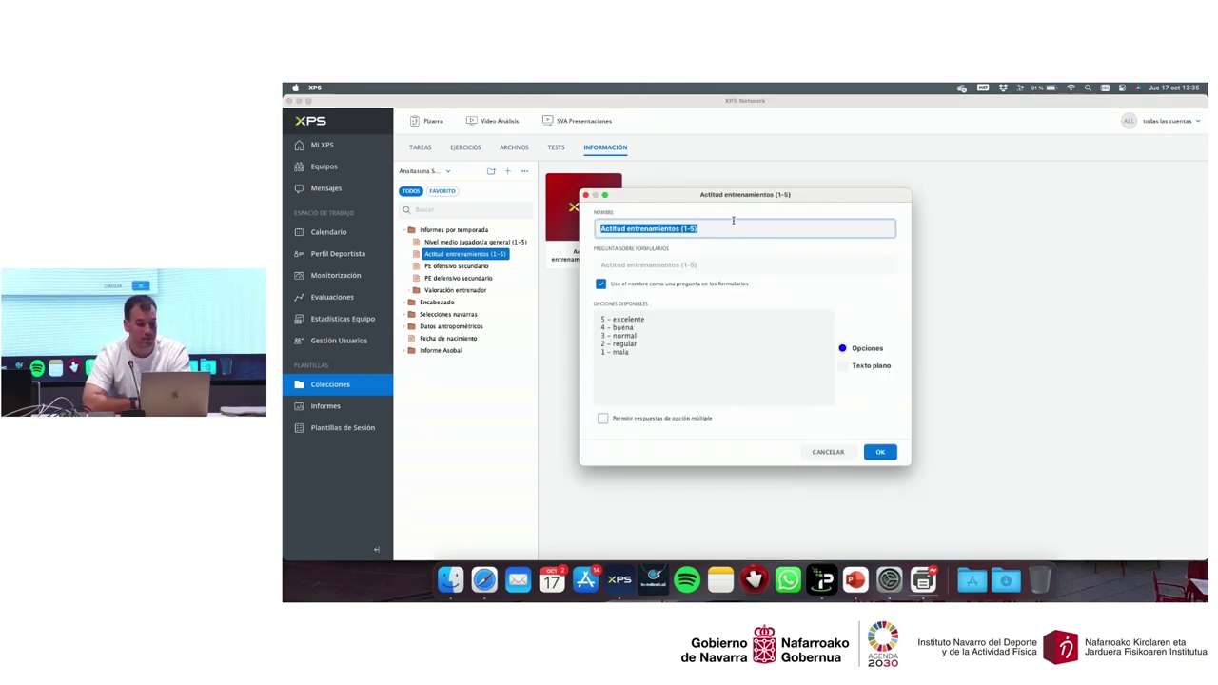
{"action": "left_click", "coordinate": [586, 195]}
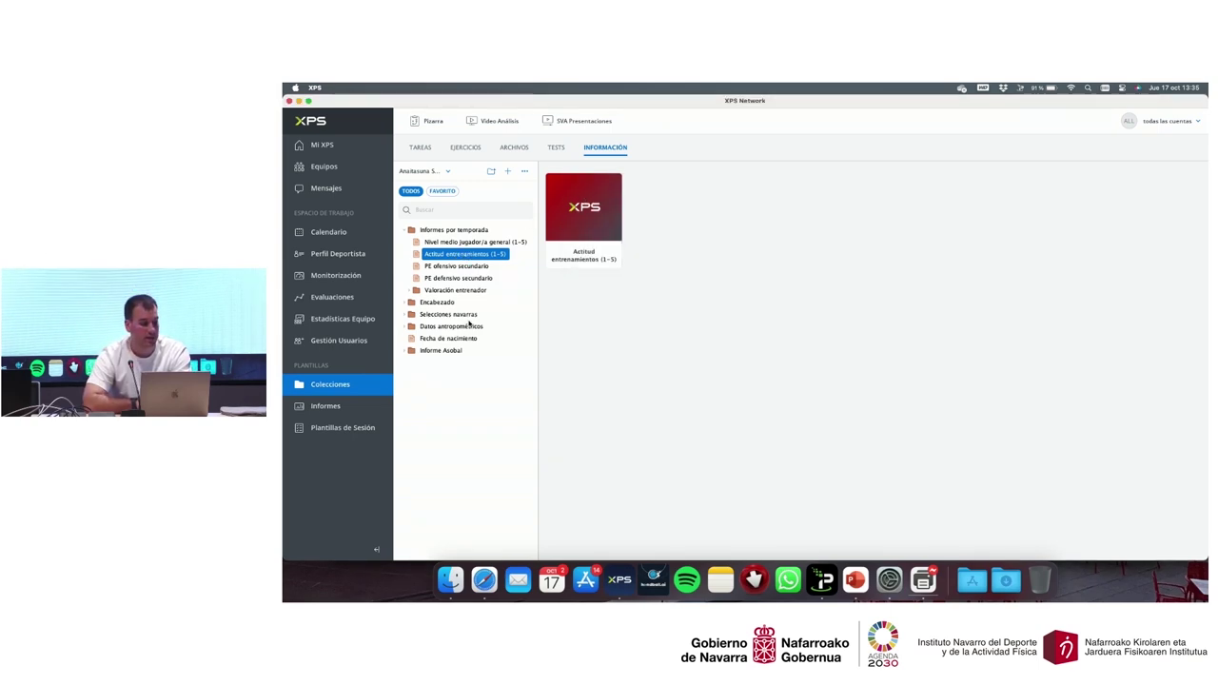
Step: Revisit Monitorización, look at the Formularios in Evaluaciones, and return to the Resultados Test view
{"action": "left_click", "coordinate": [340, 274]}
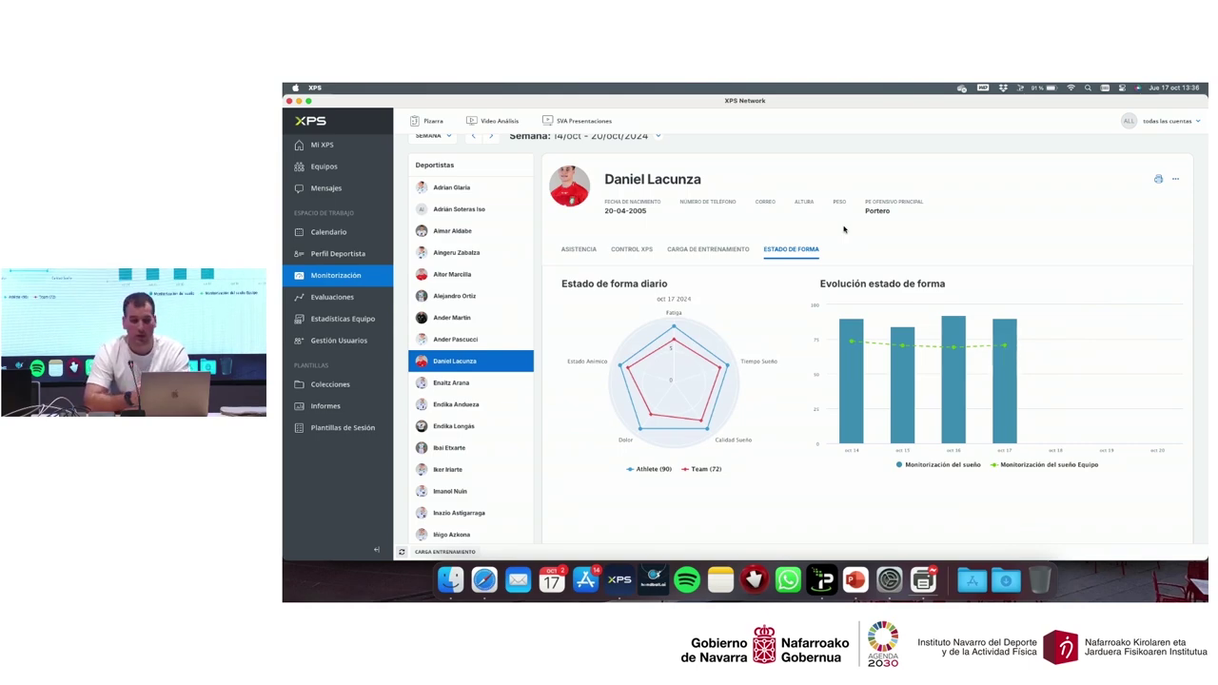
{"action": "left_click", "coordinate": [357, 296]}
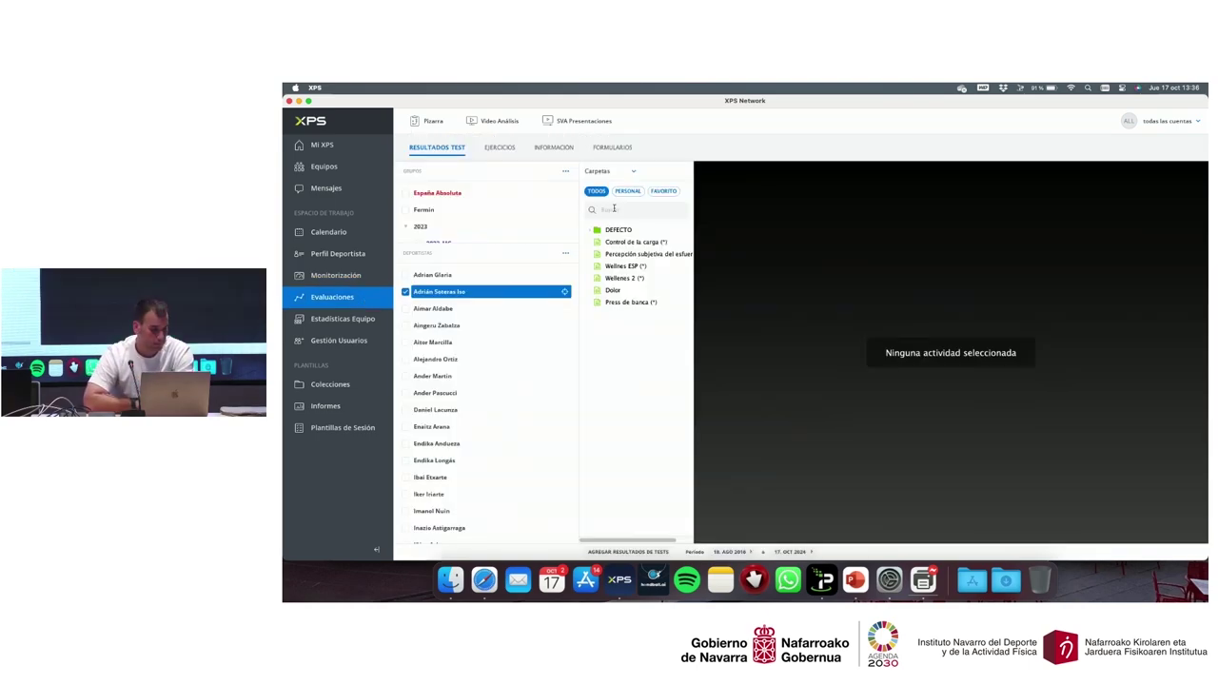
{"action": "left_click", "coordinate": [602, 150]}
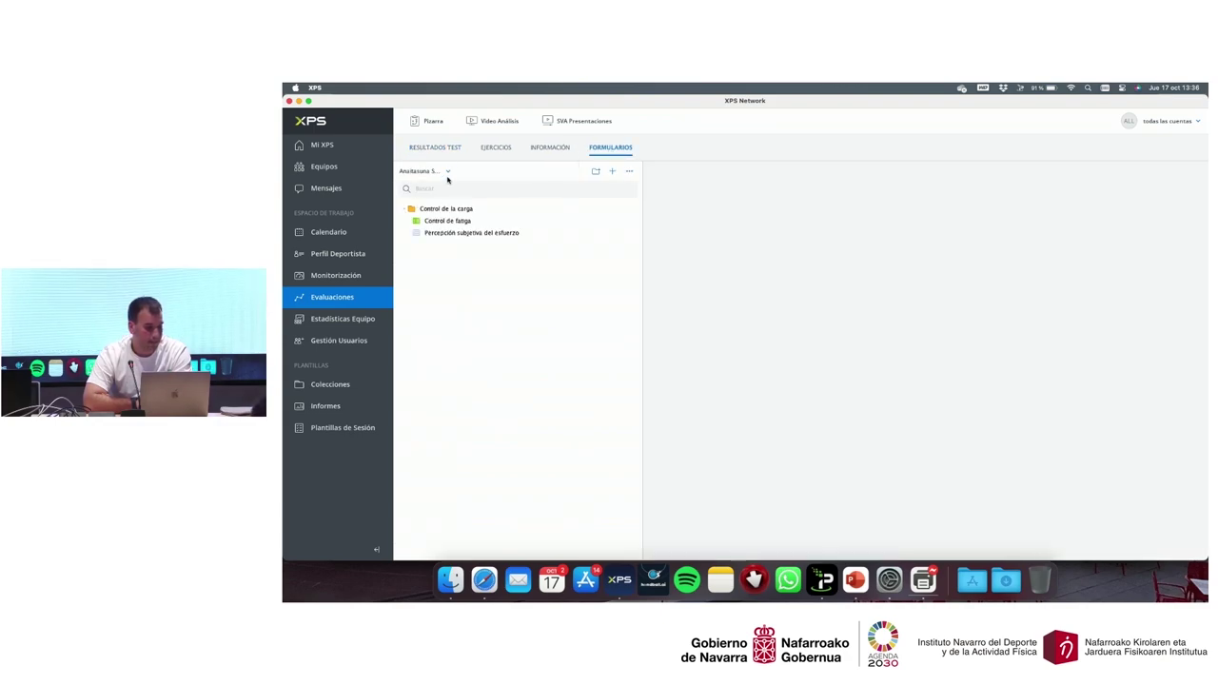
{"action": "left_click", "coordinate": [445, 150]}
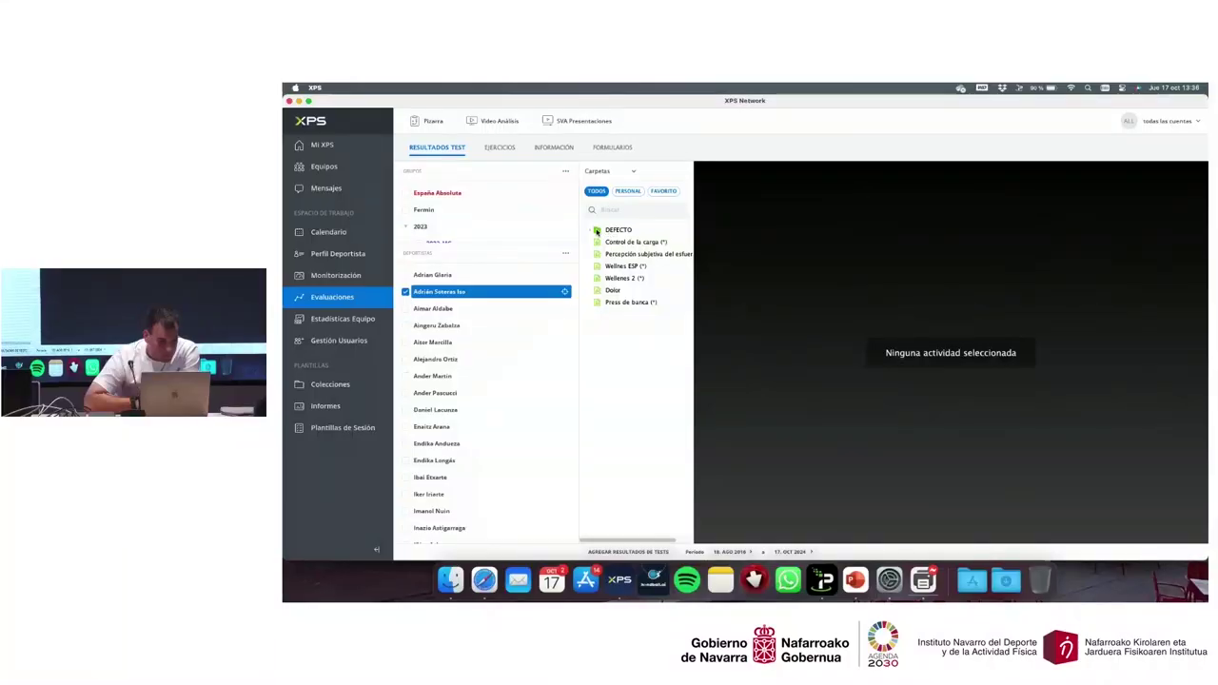
Step: Switch to the Anaitasuna SCDR account and expand the PARÁMETROS FÍSICOS, TESTS FÍSICOS and CONTROL DE LA CARGA test folders
{"action": "left_click", "coordinate": [614, 171]}
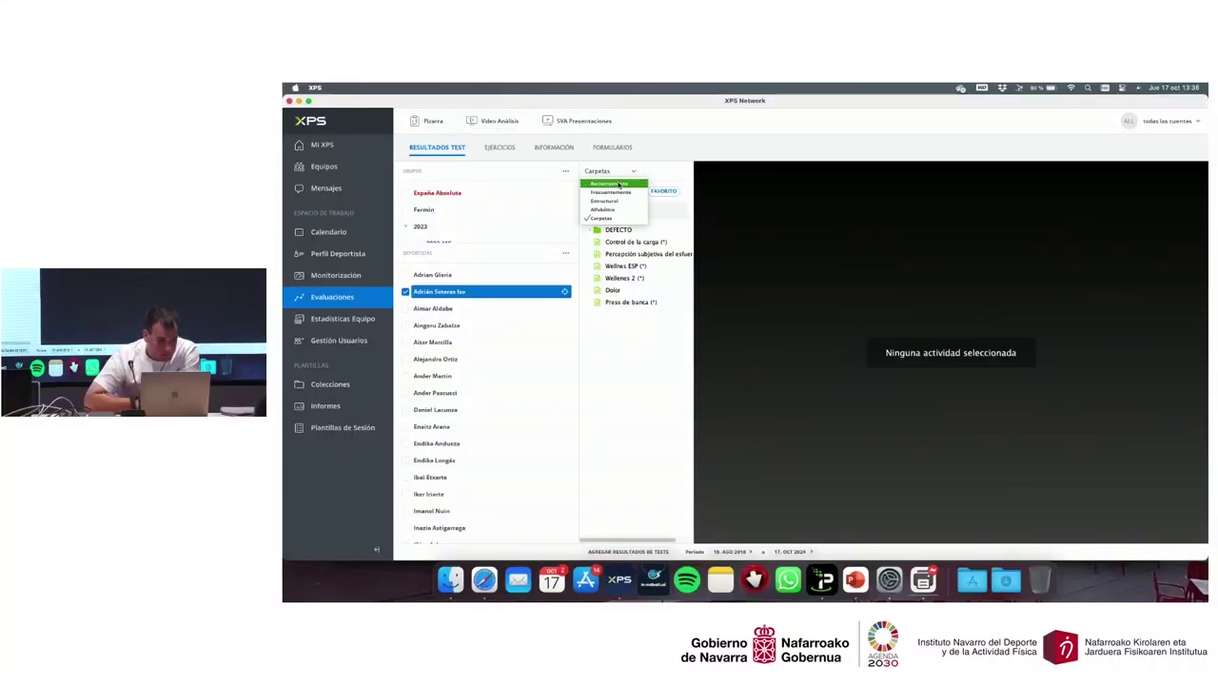
{"action": "left_click", "coordinate": [1184, 126]}
{"action": "left_click", "coordinate": [1153, 152]}
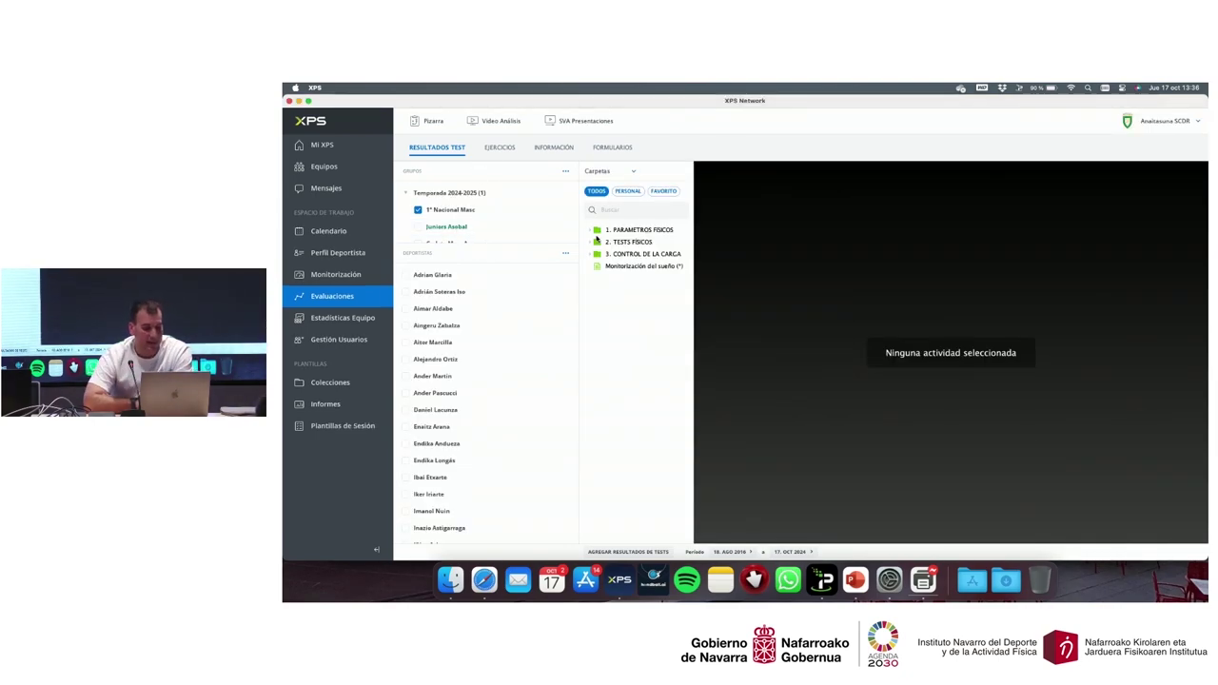
{"action": "left_click", "coordinate": [590, 231]}
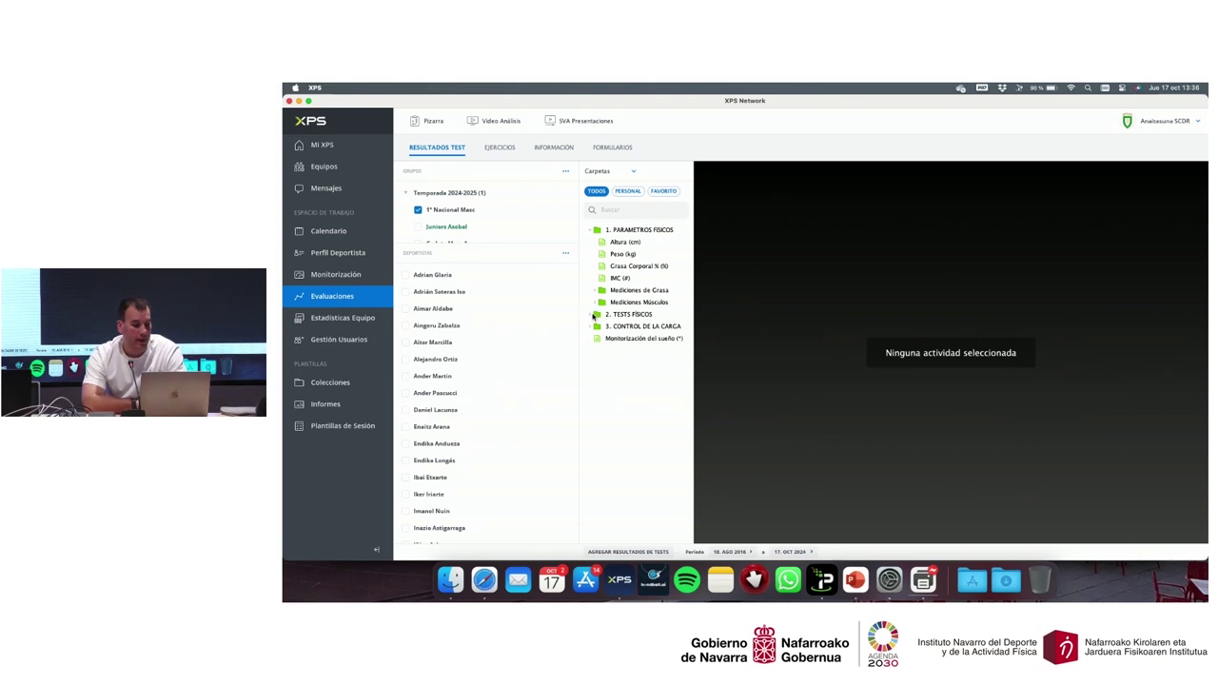
{"action": "left_click", "coordinate": [594, 315]}
{"action": "left_click", "coordinate": [596, 410]}
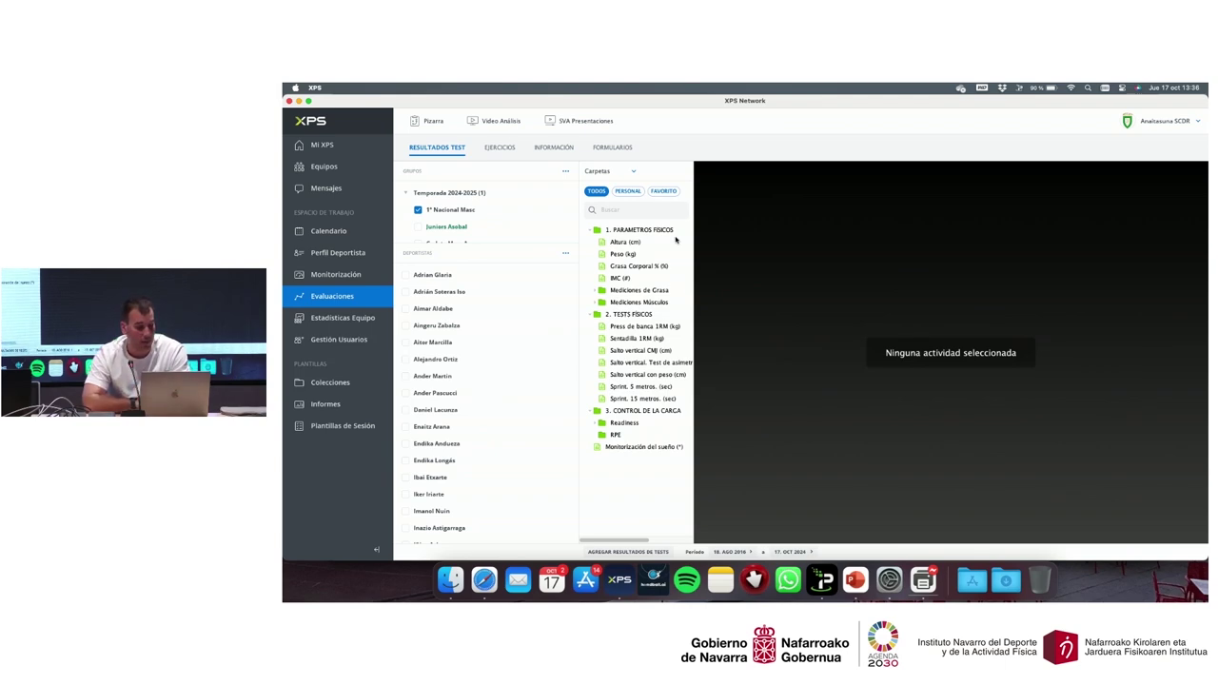
Step: View the Altura (cm) results for an athlete in the 1ª Nacional Masc group and select the 15/8/2024 record
{"action": "left_click", "coordinate": [622, 243]}
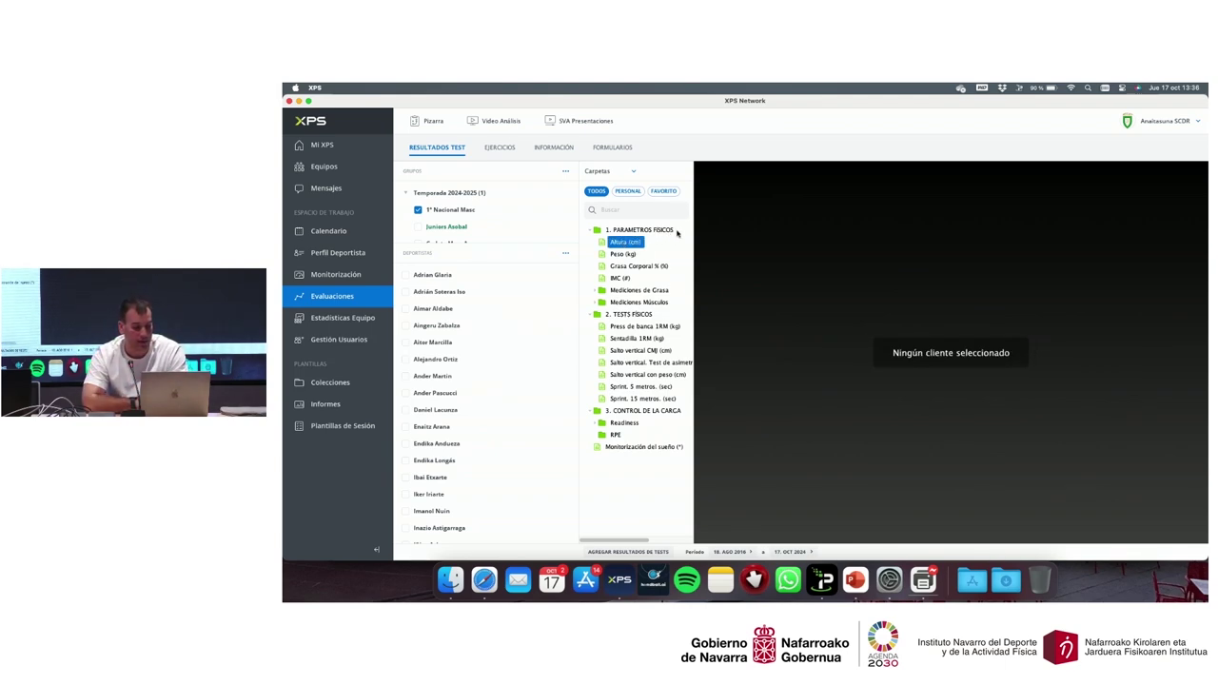
{"action": "scroll", "coordinate": [433, 343], "scroll_direction": "down", "scroll_amount": 10}
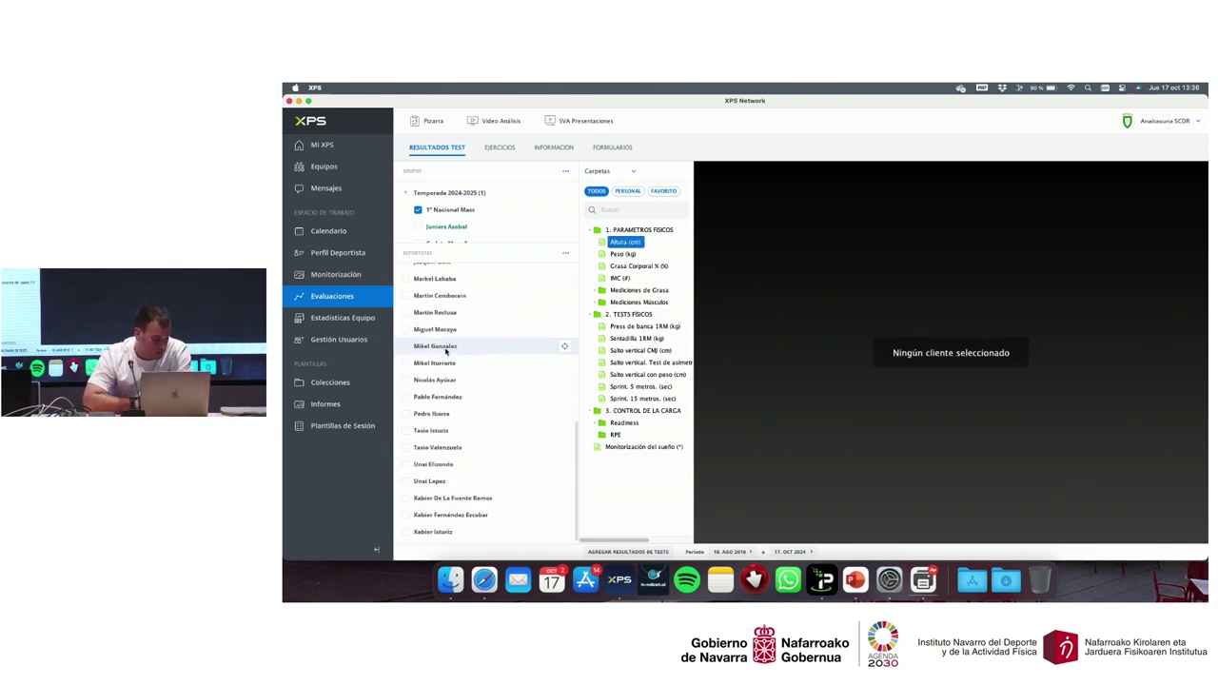
{"action": "left_click", "coordinate": [433, 466]}
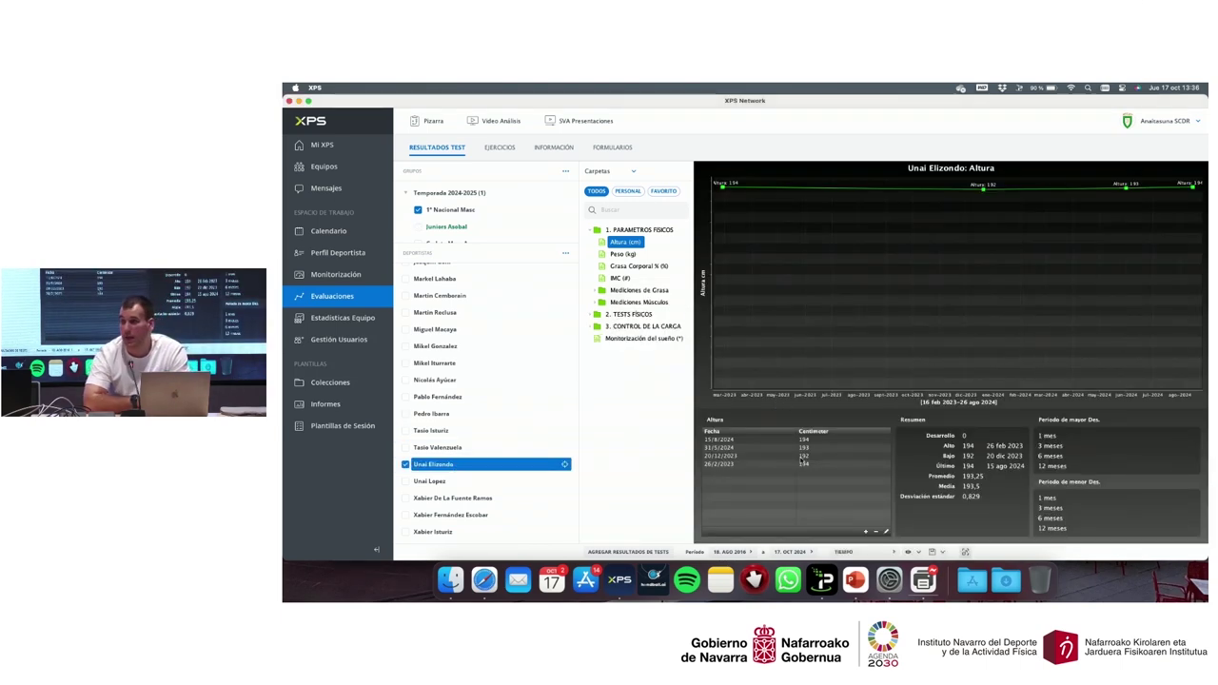
{"action": "left_click", "coordinate": [729, 441]}
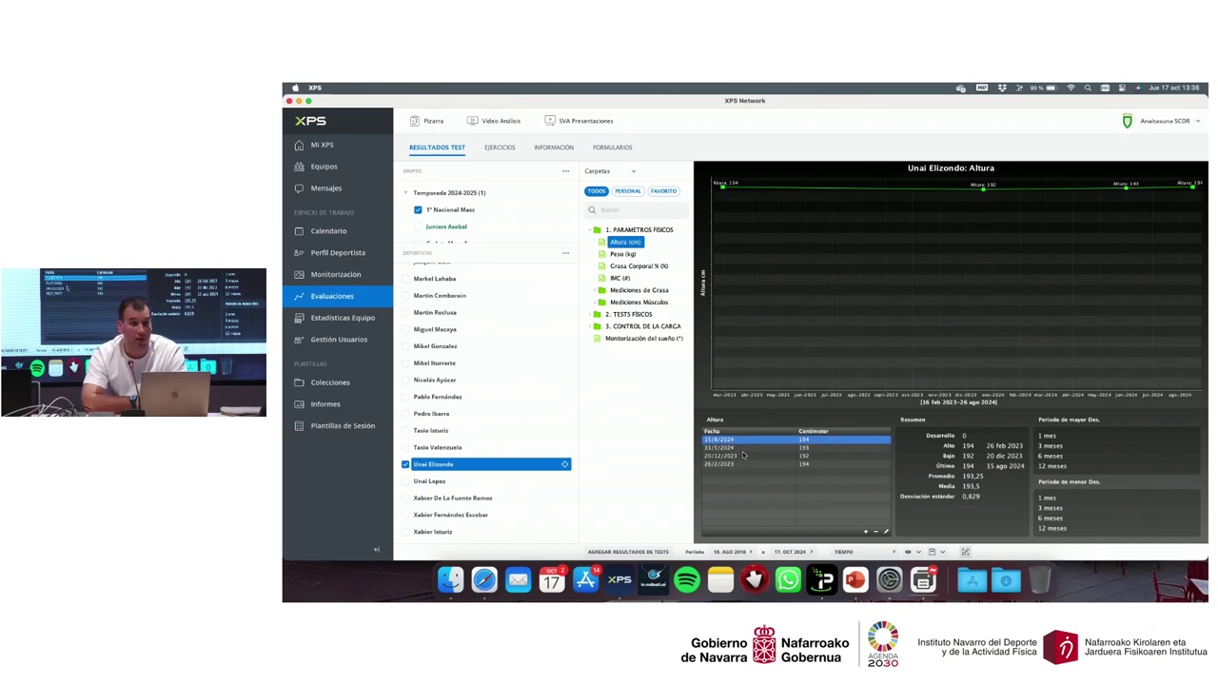
Step: Review the athlete's Peso, Grasa Corporal %, Tríceps and Suprailíaco results, and chart all the Mediciones de Grasa together
{"action": "left_click", "coordinate": [623, 255]}
{"action": "left_click", "coordinate": [657, 267]}
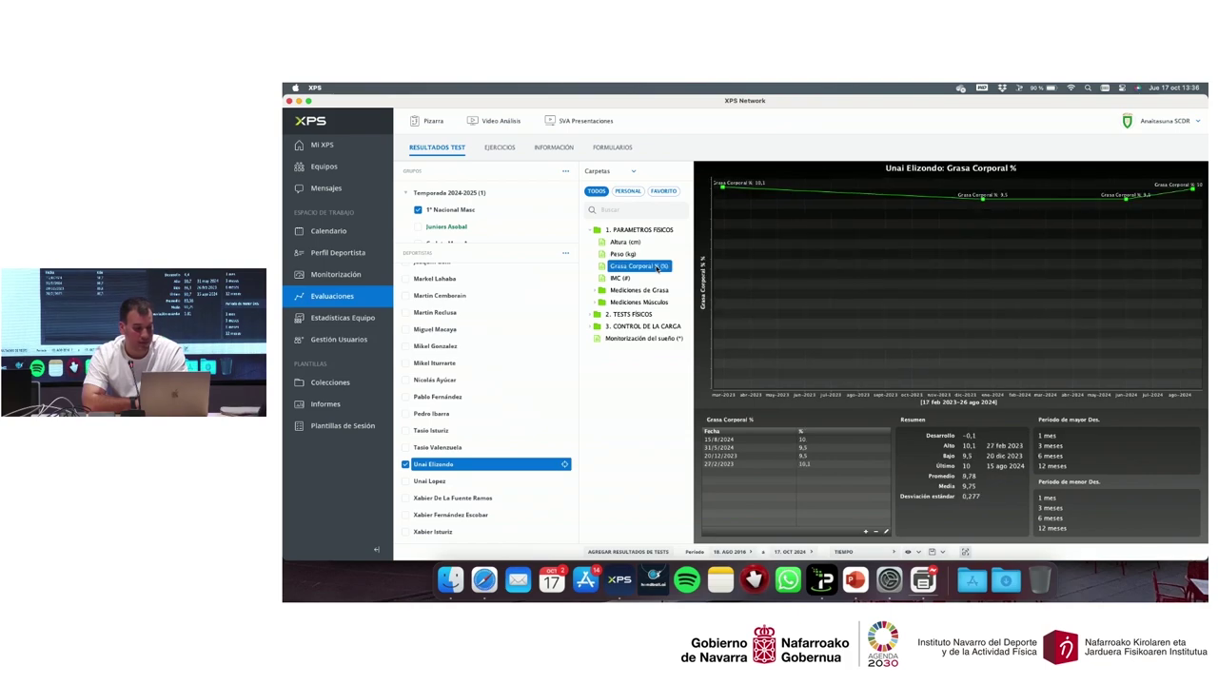
{"action": "left_click", "coordinate": [602, 290]}
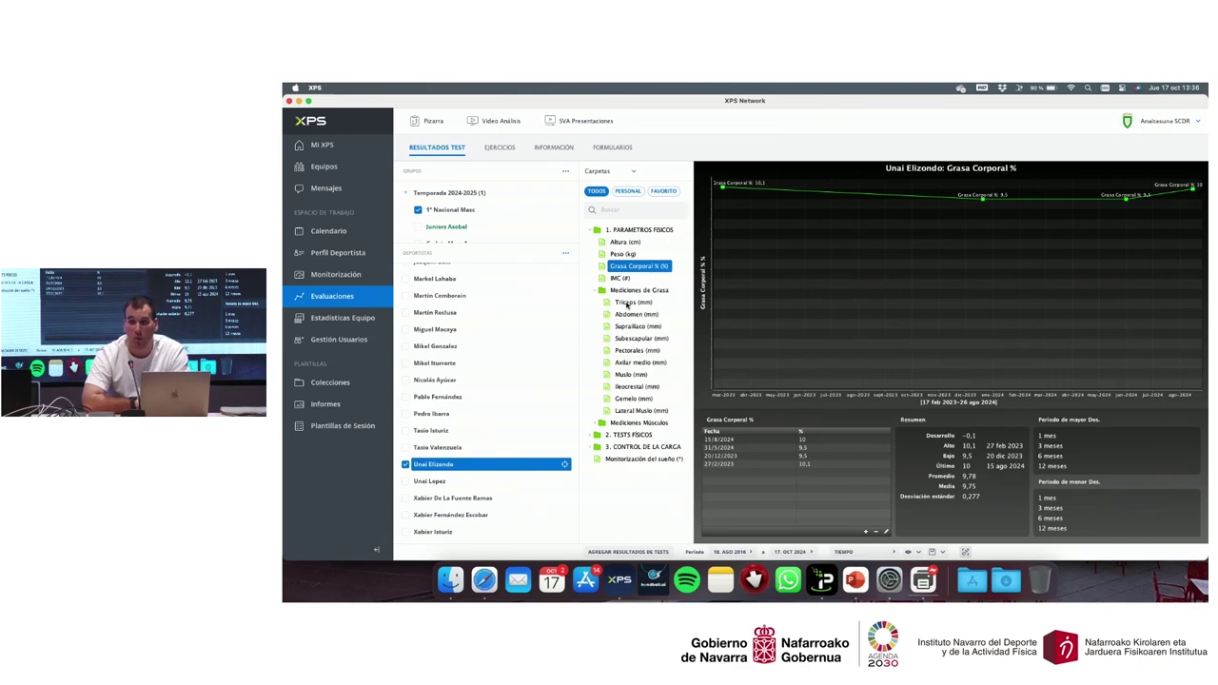
{"action": "left_click", "coordinate": [630, 303]}
{"action": "left_click", "coordinate": [634, 326]}
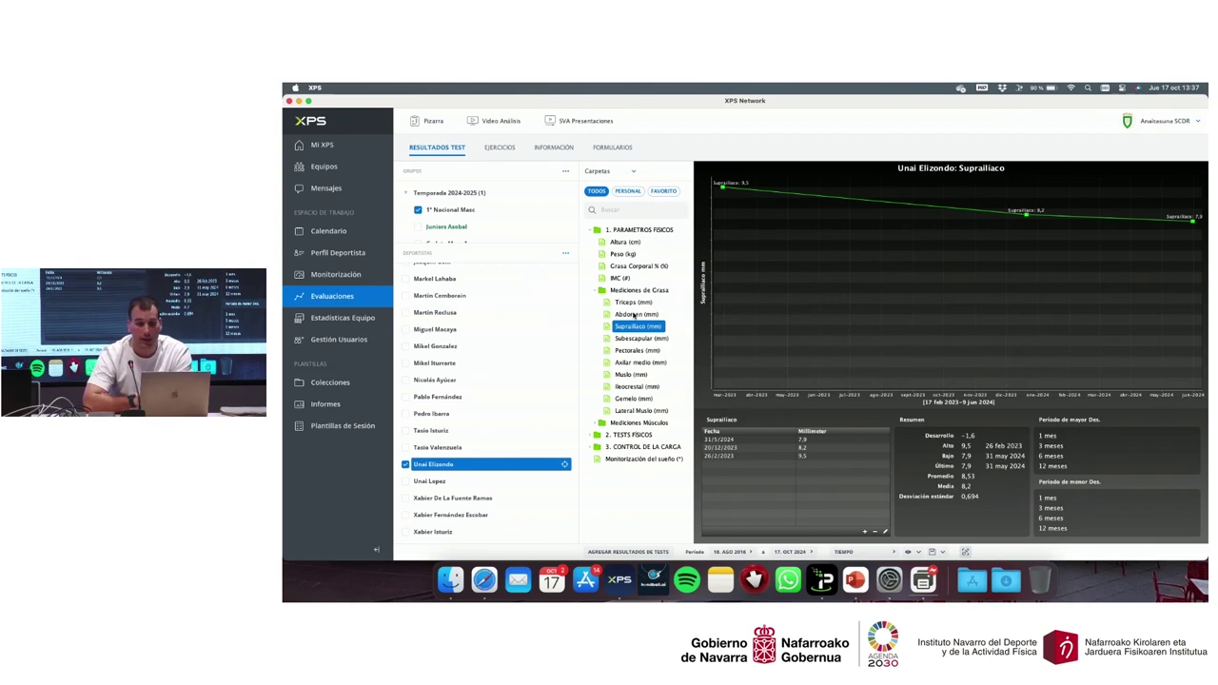
{"action": "left_click", "coordinate": [597, 292]}
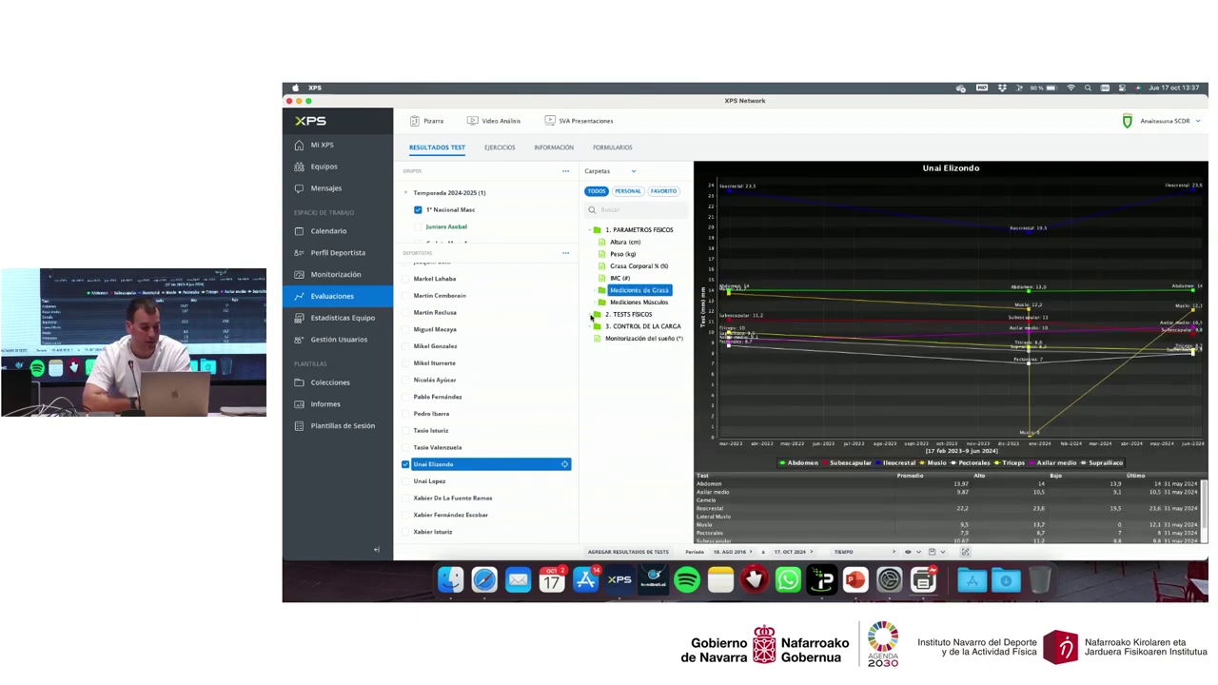
Step: Look through the athlete's strength and vertical jump results in TESTS FÍSICOS, from Press de banca 1RM to Salto vertical con peso
{"action": "left_click", "coordinate": [596, 314]}
{"action": "left_click", "coordinate": [651, 326]}
{"action": "left_click", "coordinate": [645, 340]}
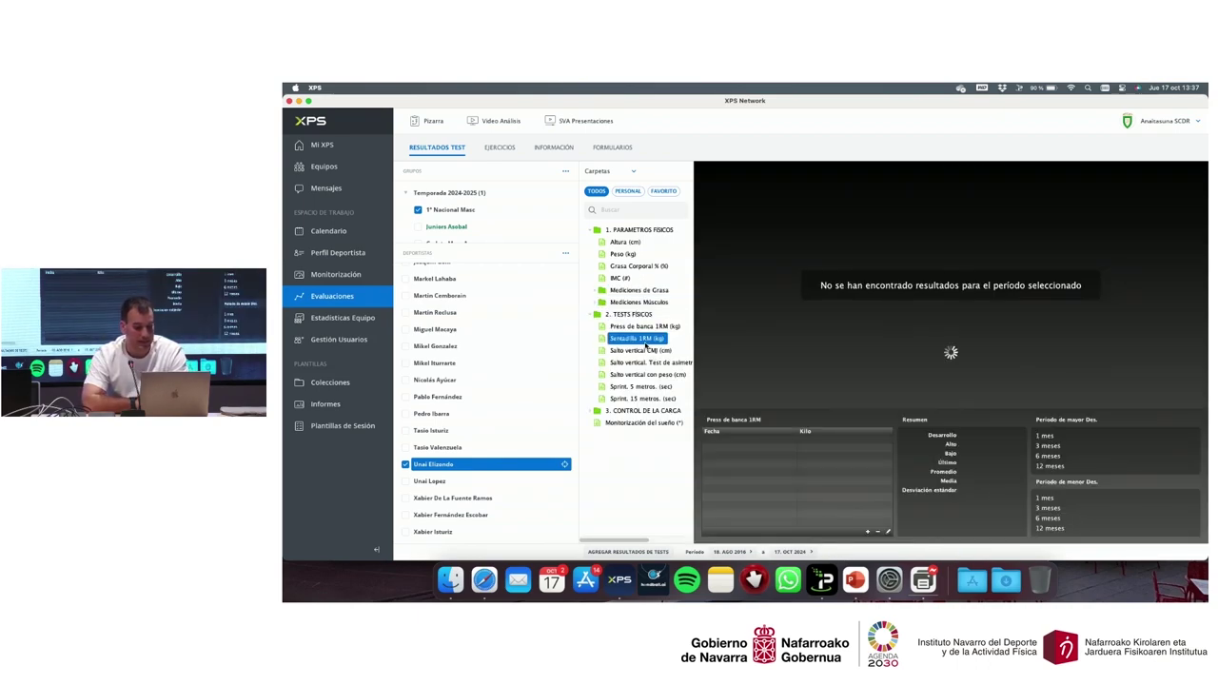
{"action": "left_click", "coordinate": [656, 362]}
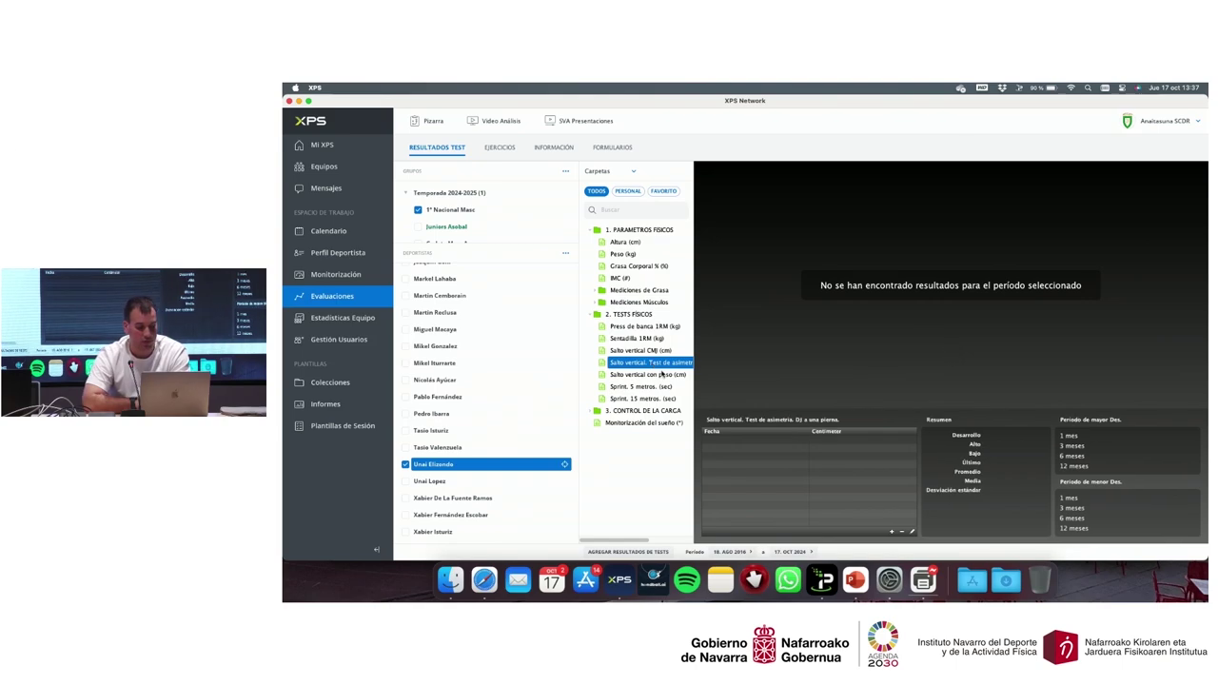
{"action": "left_click", "coordinate": [657, 375]}
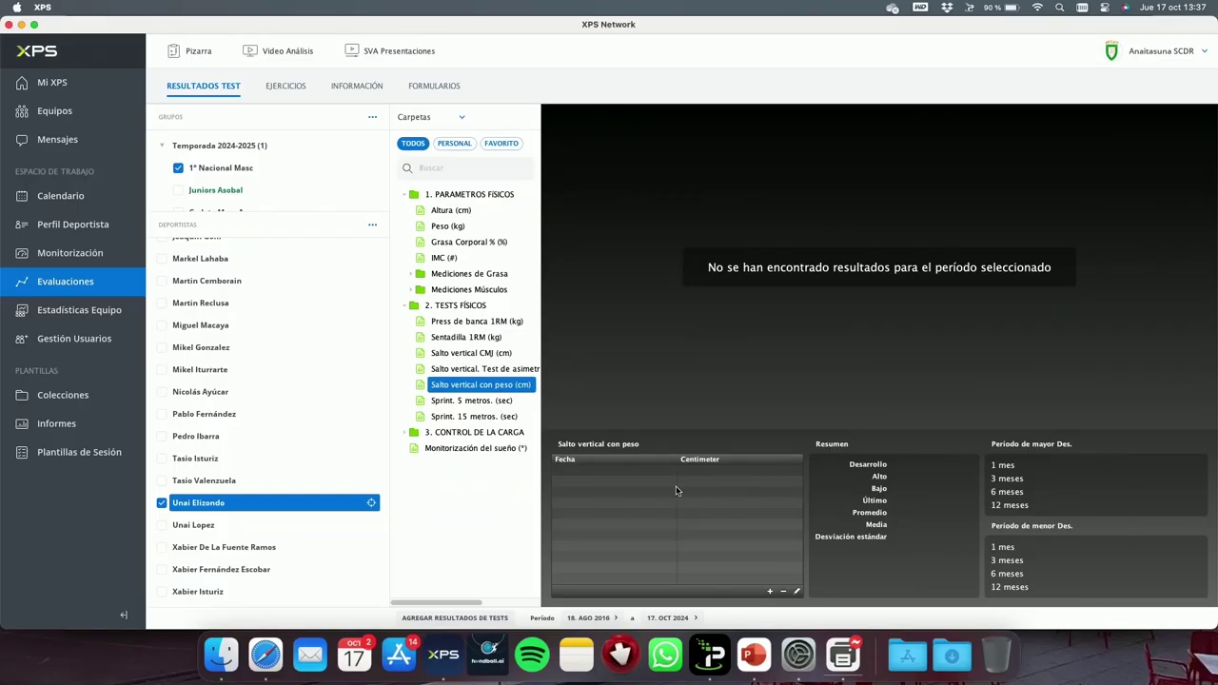
Step: Add a Sprint. 15 metros. result of 90 sec for the athlete, dated 17 October 2024
{"action": "left_click", "coordinate": [441, 420]}
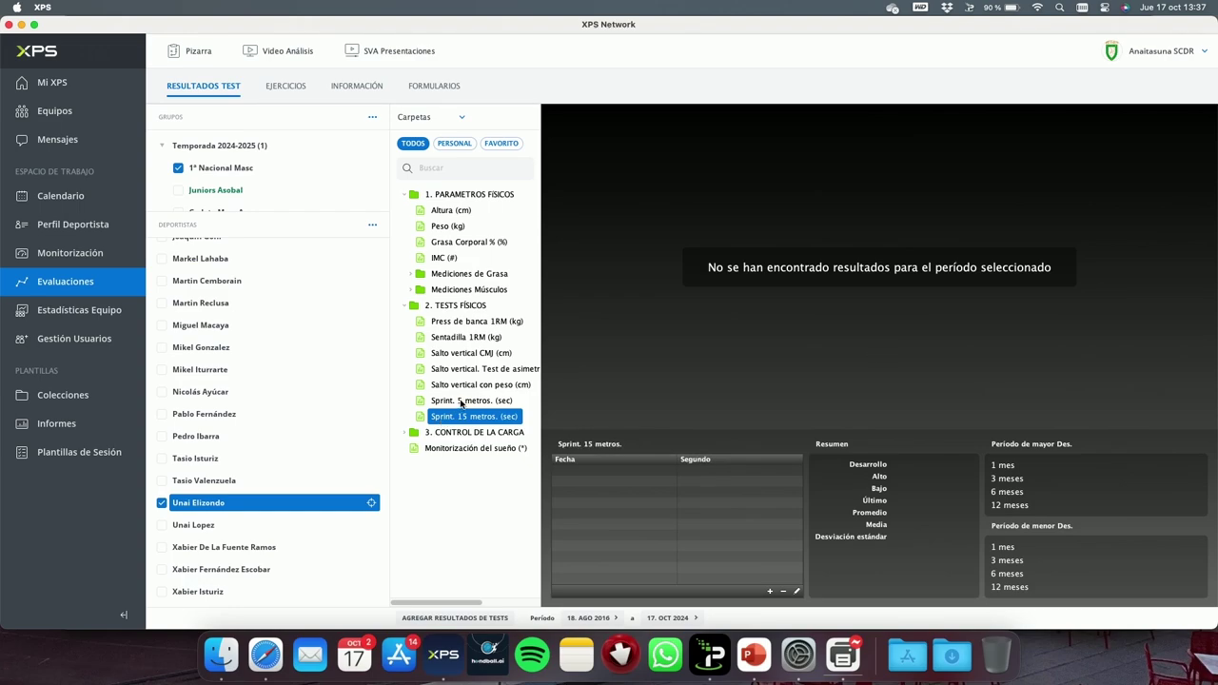
{"action": "left_click", "coordinate": [770, 591]}
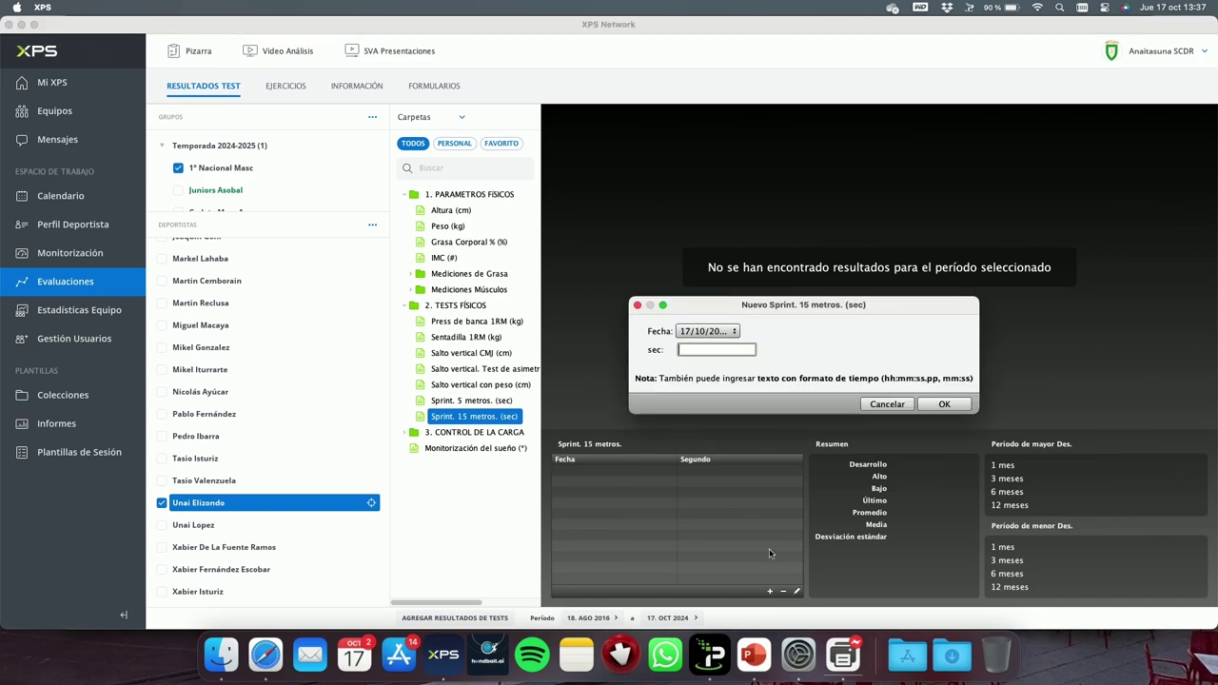
{"action": "left_click", "coordinate": [732, 333]}
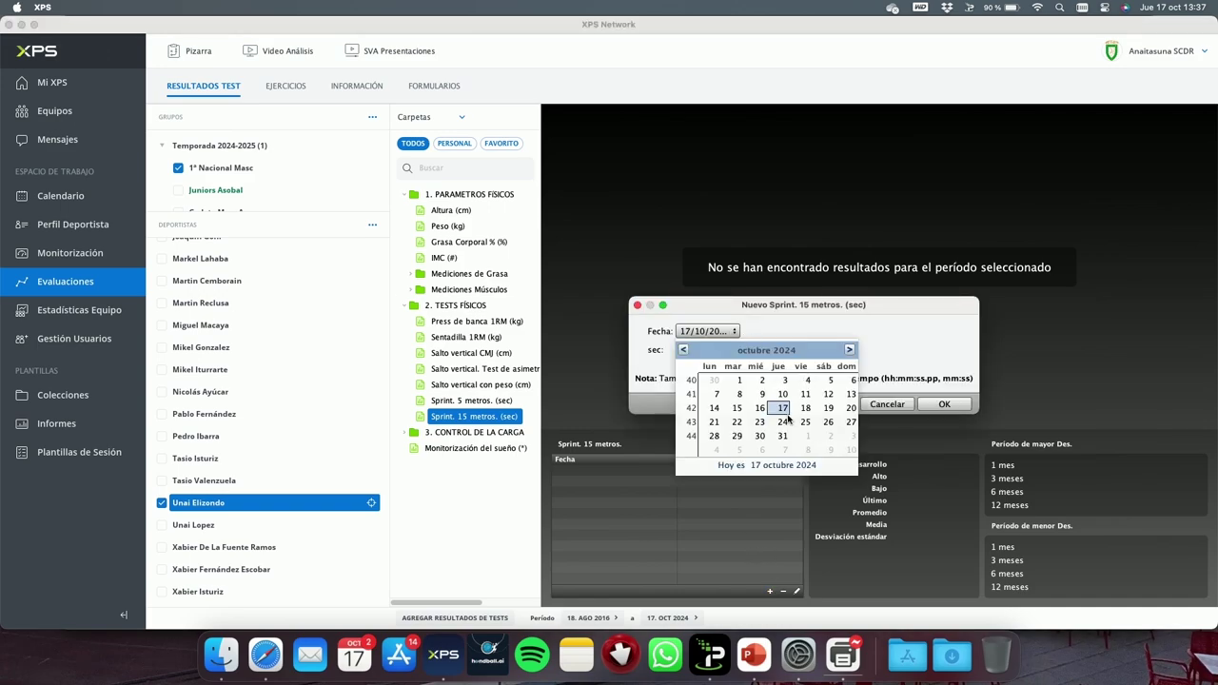
{"action": "left_click", "coordinate": [784, 411]}
{"action": "left_click", "coordinate": [741, 352]}
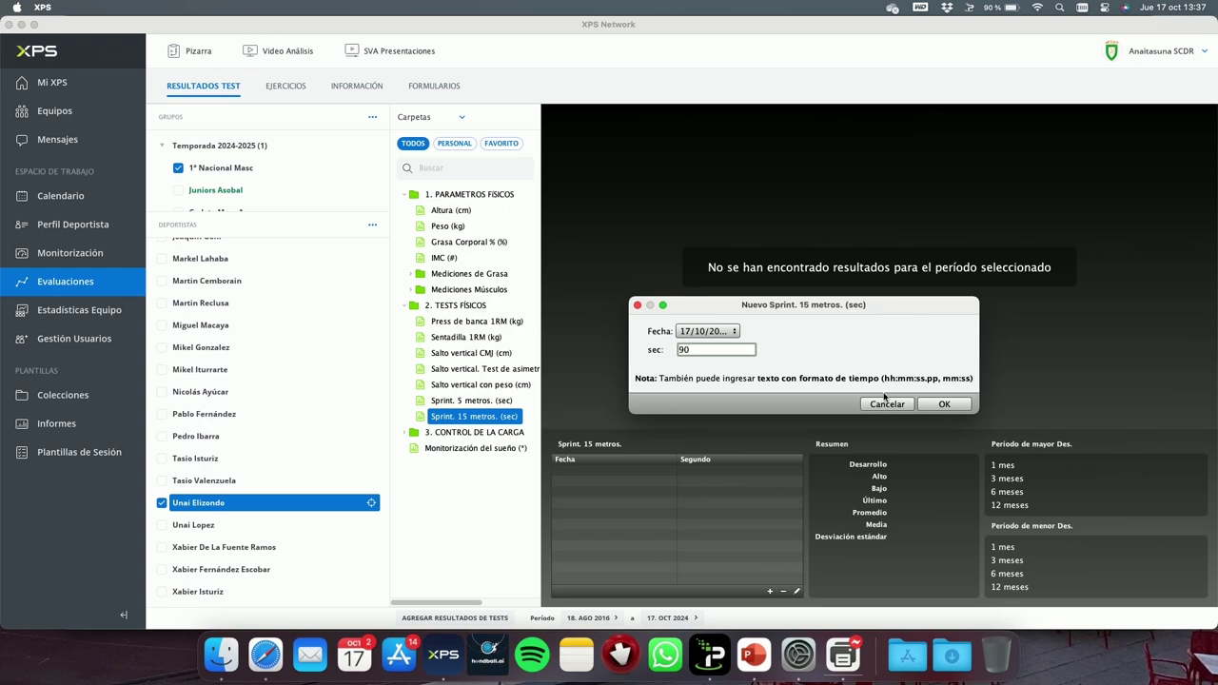
{"action": "left_click", "coordinate": [934, 407]}
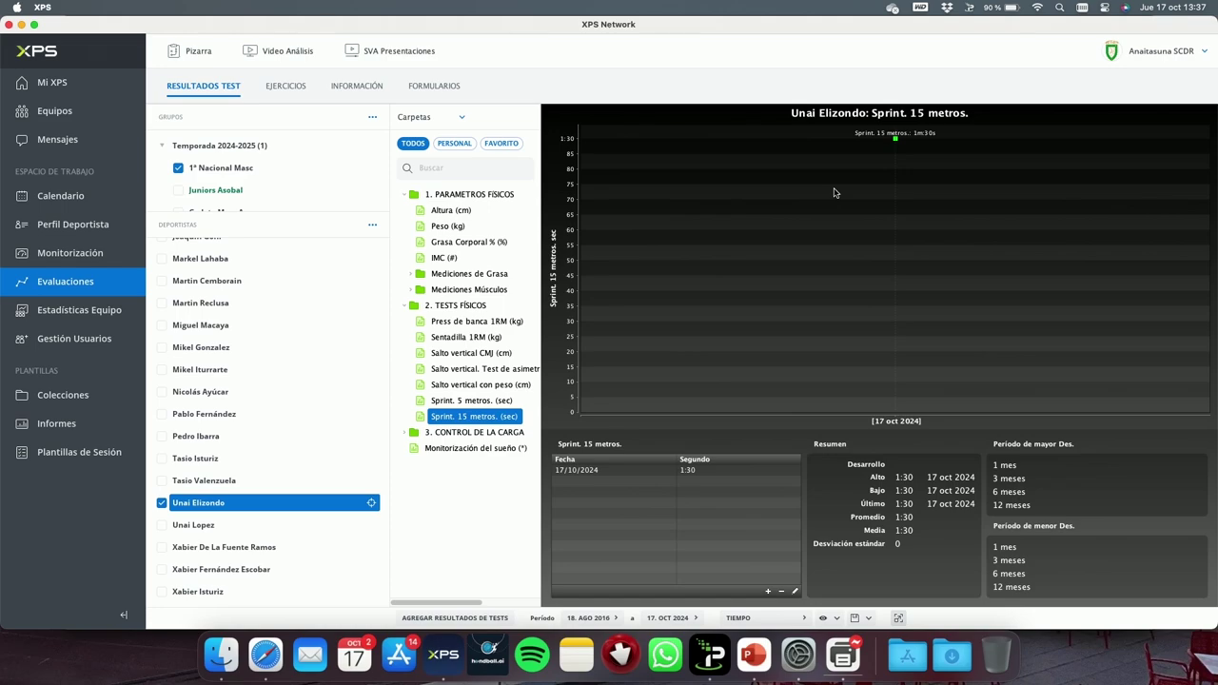
Step: Go to Estadísticas Equipo and look through the recent tasks listed in Resumen de entrenamiento
{"action": "left_click", "coordinate": [94, 306]}
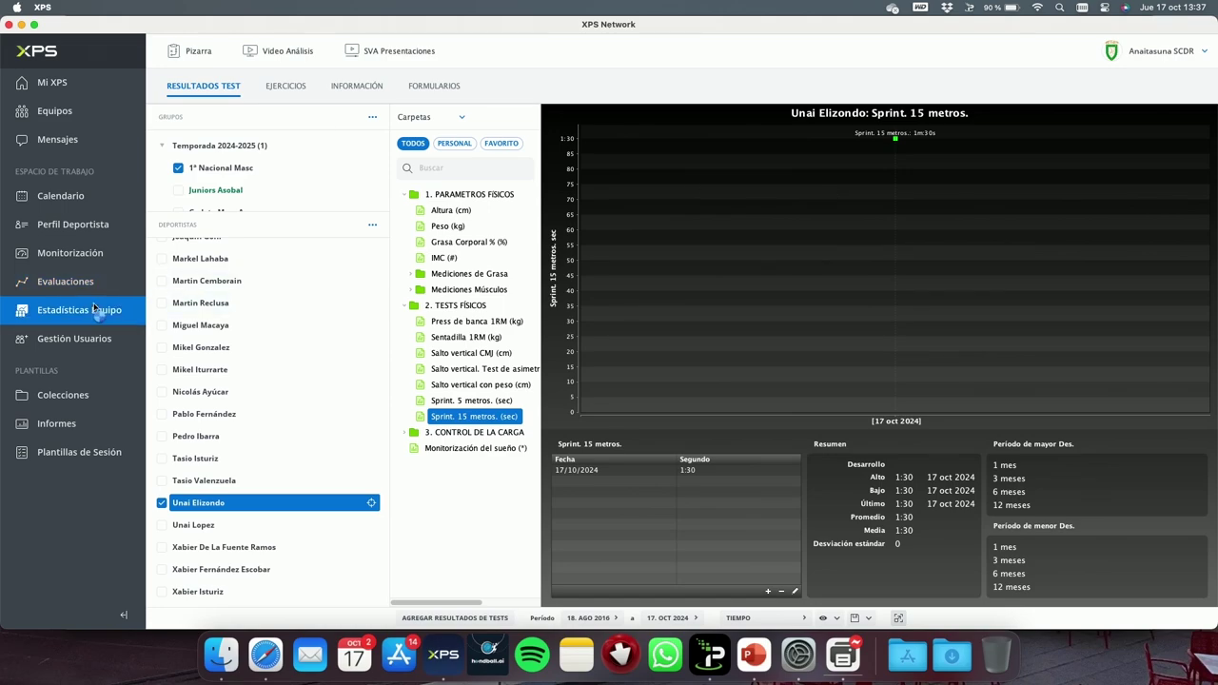
{"action": "scroll", "coordinate": [291, 305], "scroll_direction": "up", "scroll_amount": 10}
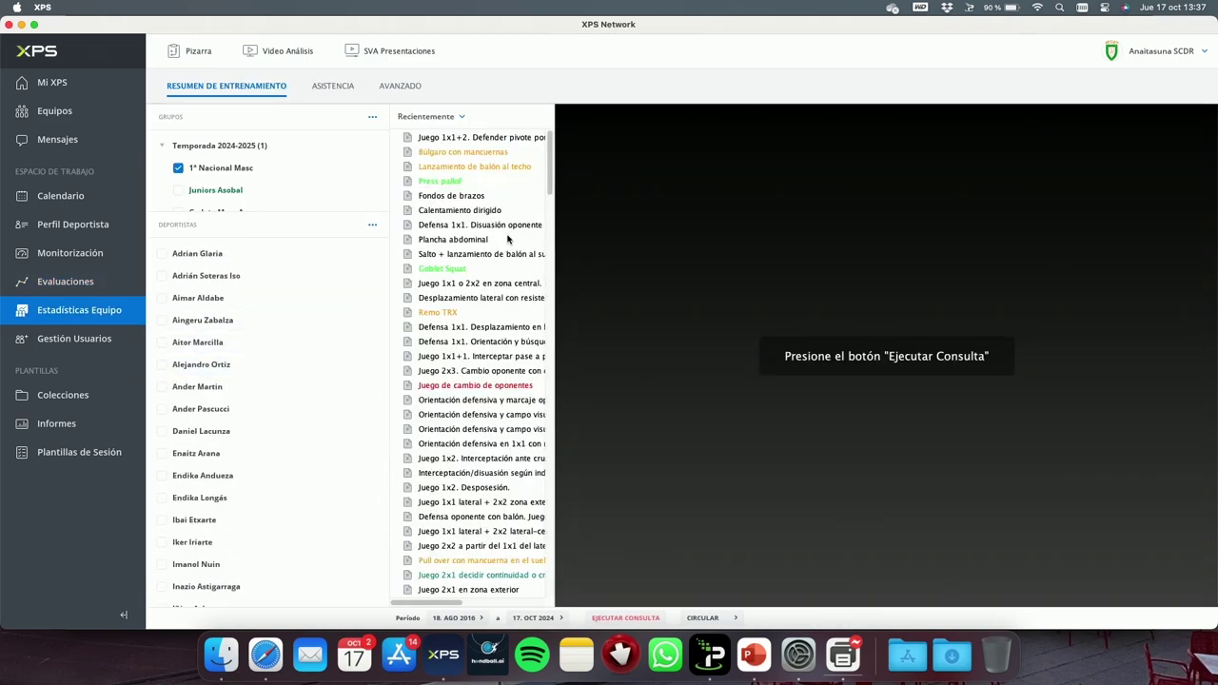
{"action": "scroll", "coordinate": [503, 166], "scroll_direction": "down", "scroll_amount": 1}
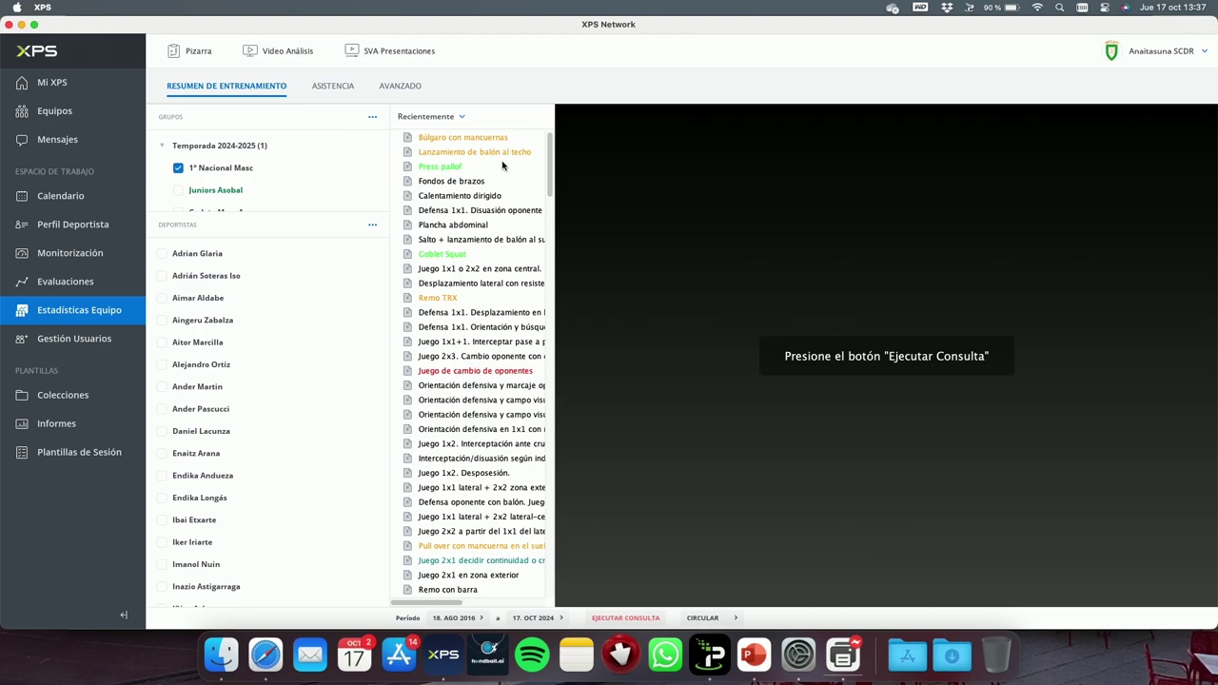
Step: Look at the Tareas folders in Colecciones, including RUTINAS DE LANZAMIENTOS, TÉCNICA-TÁCTICA DEFENSIVA and PREPARACIÓN FÍSICA
{"action": "left_click", "coordinate": [63, 395]}
{"action": "left_click", "coordinate": [189, 90]}
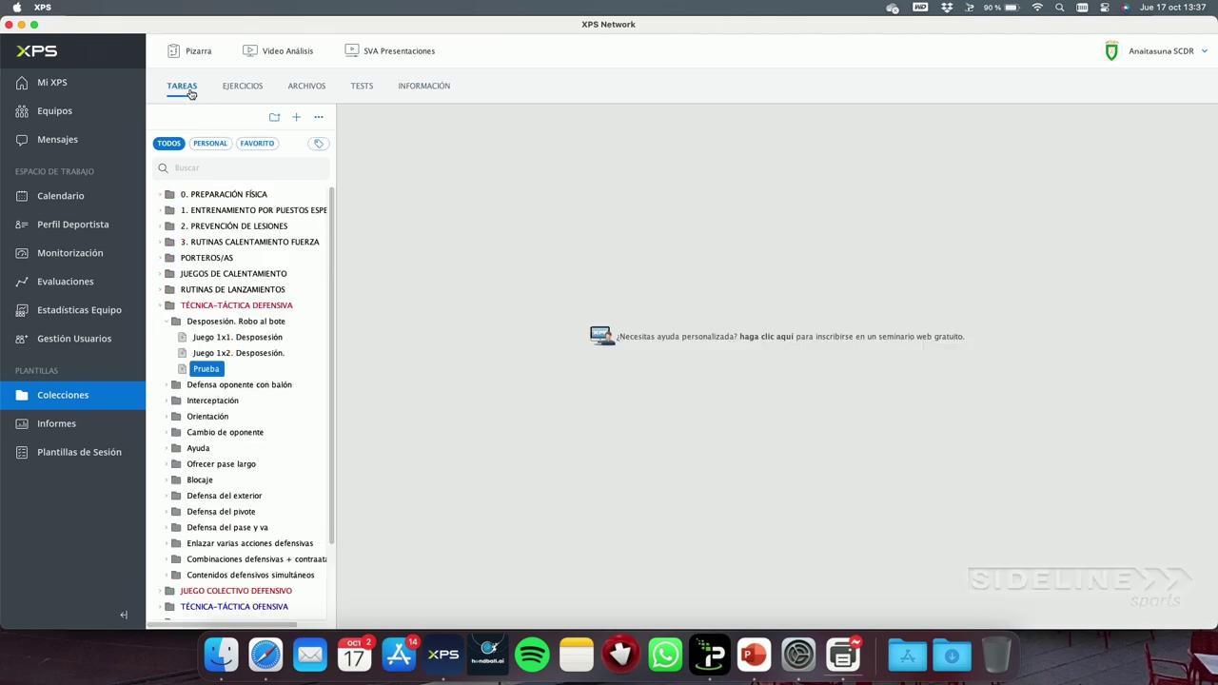
{"action": "left_click", "coordinate": [268, 289]}
{"action": "left_click", "coordinate": [278, 305]}
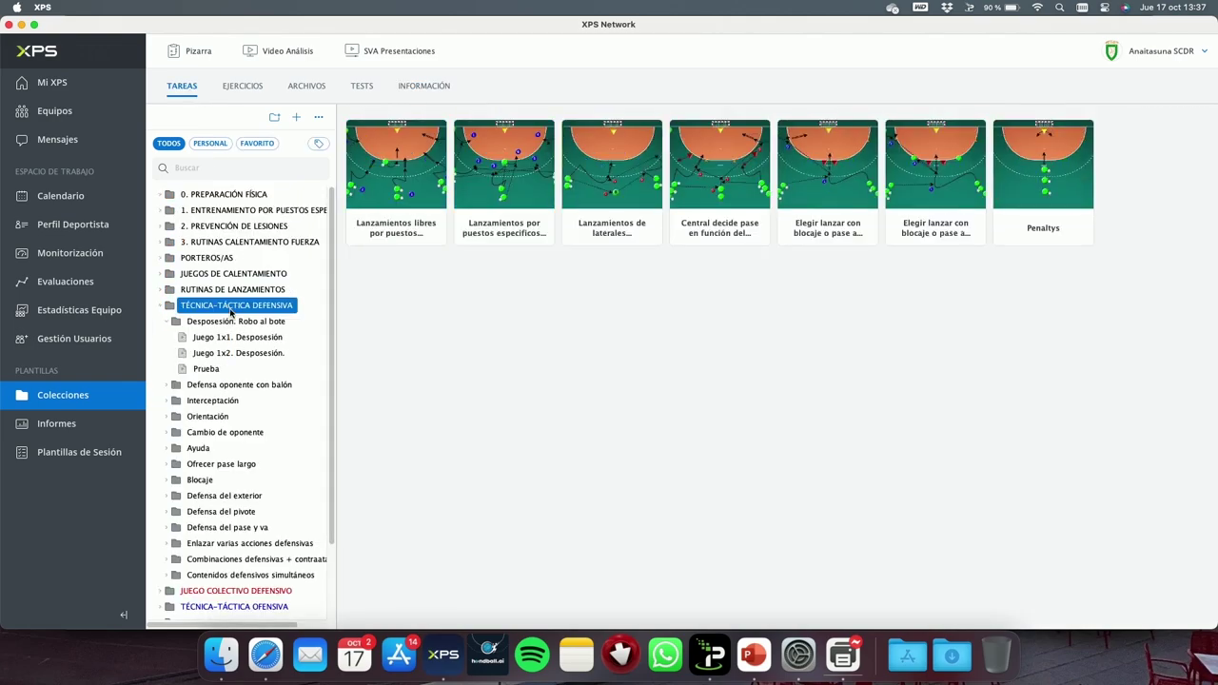
{"action": "left_click", "coordinate": [267, 196]}
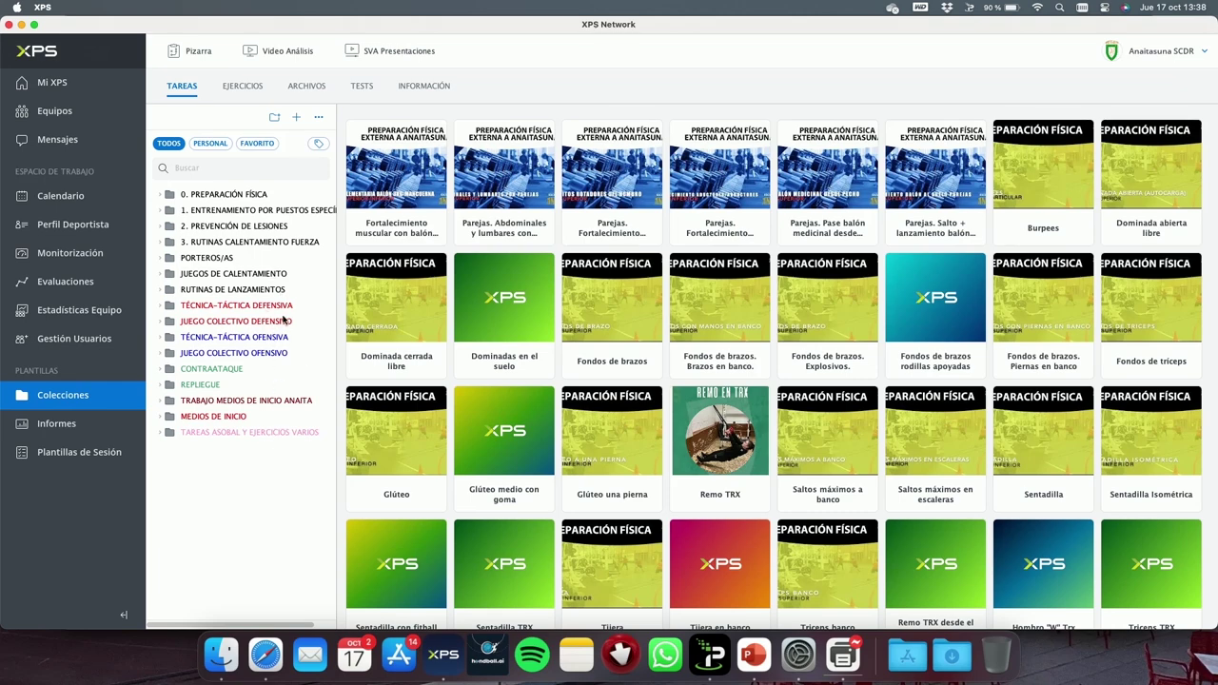
Step: Return to Estadísticas Equipo and run the Resumen de entrenamiento query as a circular chart for 18 August 2016 to 17 October 2024
{"action": "left_click", "coordinate": [79, 310]}
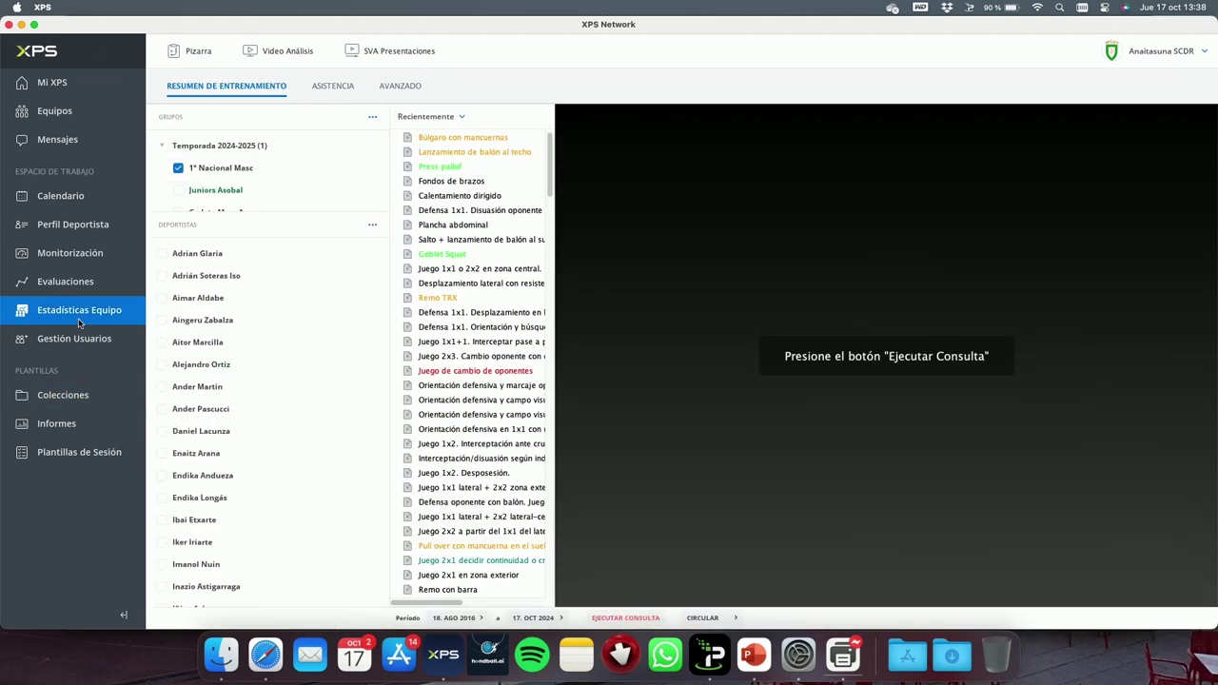
{"action": "scroll", "coordinate": [465, 217], "scroll_direction": "down", "scroll_amount": 15}
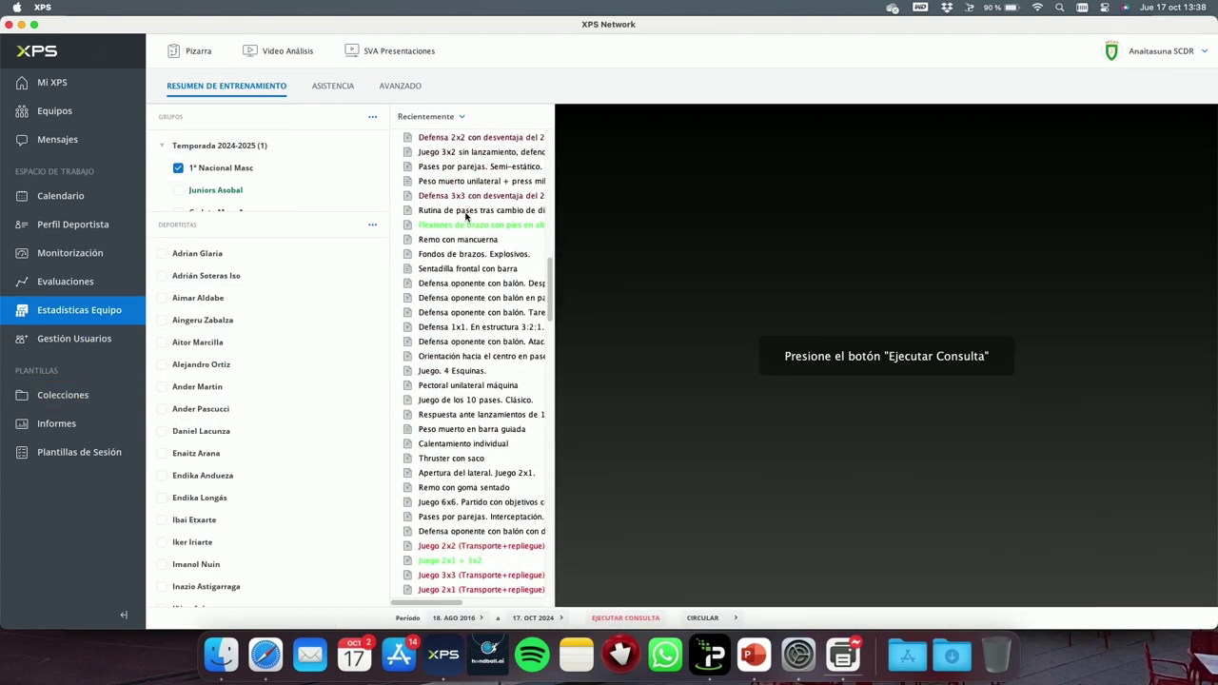
{"action": "scroll", "coordinate": [465, 217], "scroll_direction": "up", "scroll_amount": 1}
{"action": "scroll", "coordinate": [465, 217], "scroll_direction": "up", "scroll_amount": 10}
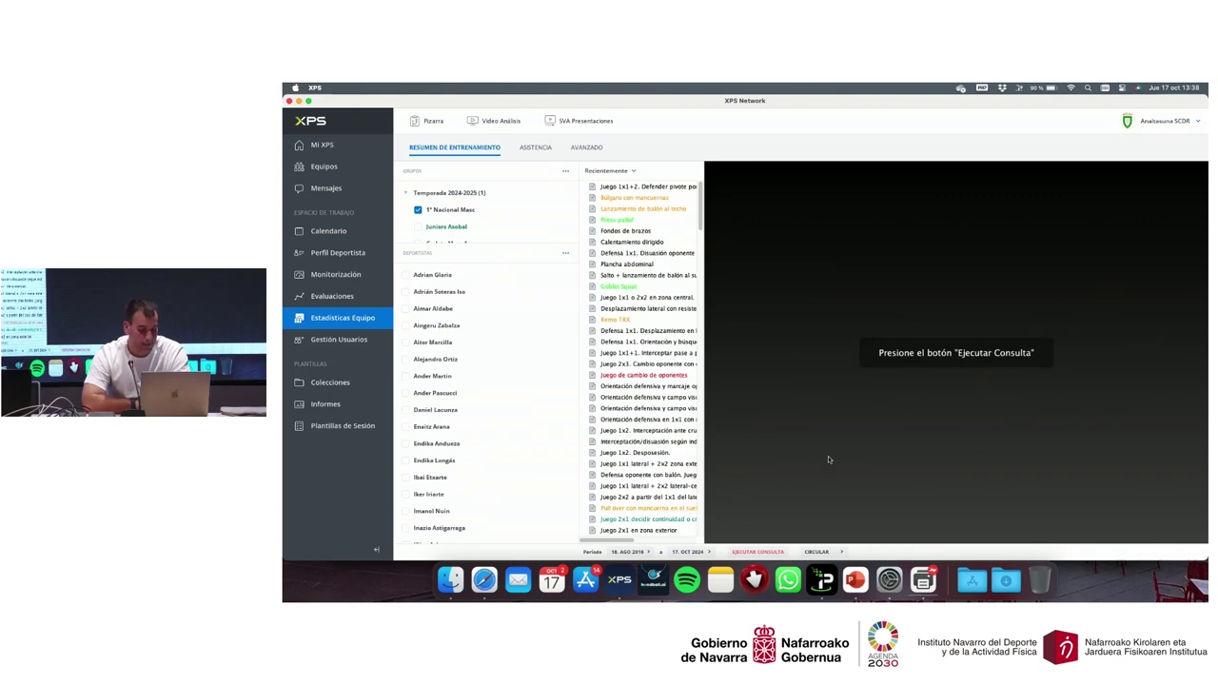
{"action": "left_click", "coordinate": [761, 552]}
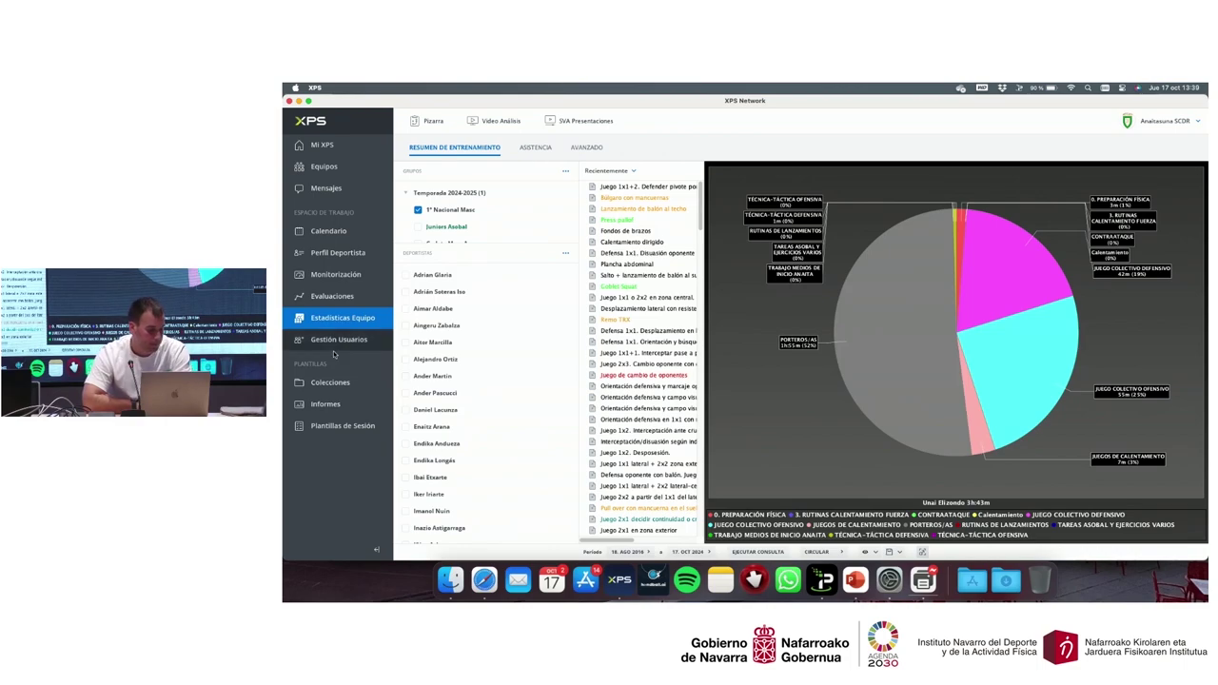
Step: Pass through Colecciones and Informes to Plantillas de Sesión, and expand Temporada 2019/2020 down to the contents of 1ª Nacional Masculino
{"action": "left_click", "coordinate": [334, 383]}
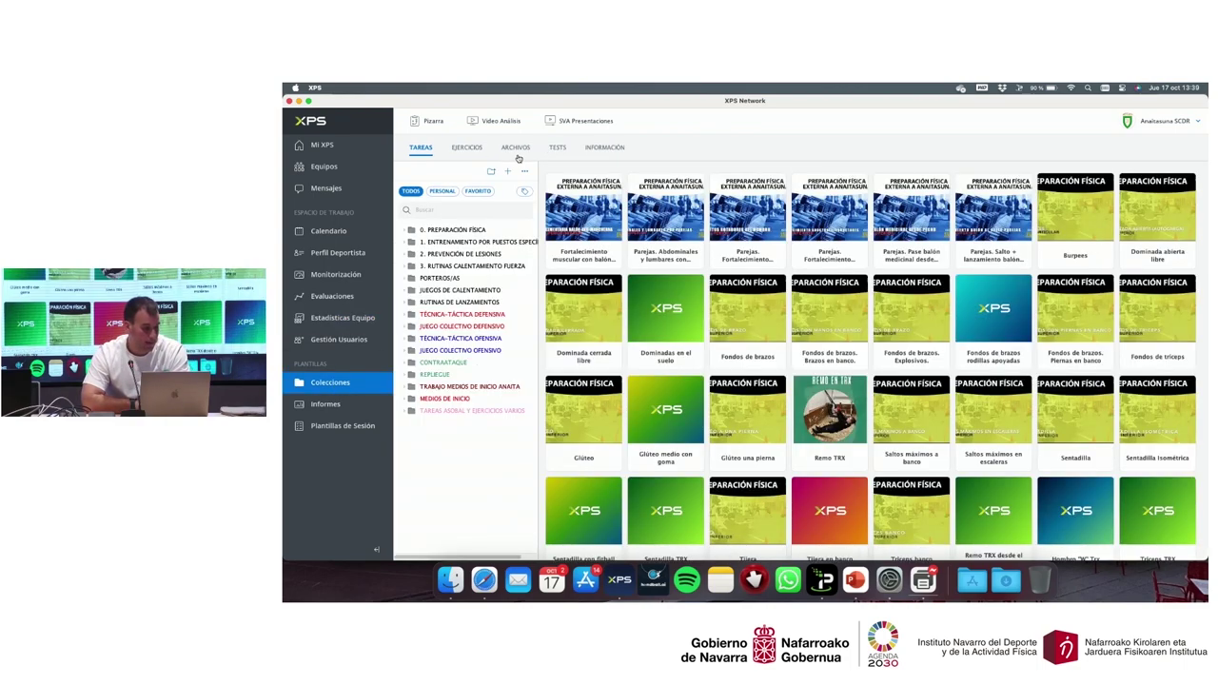
{"action": "left_click", "coordinate": [328, 404]}
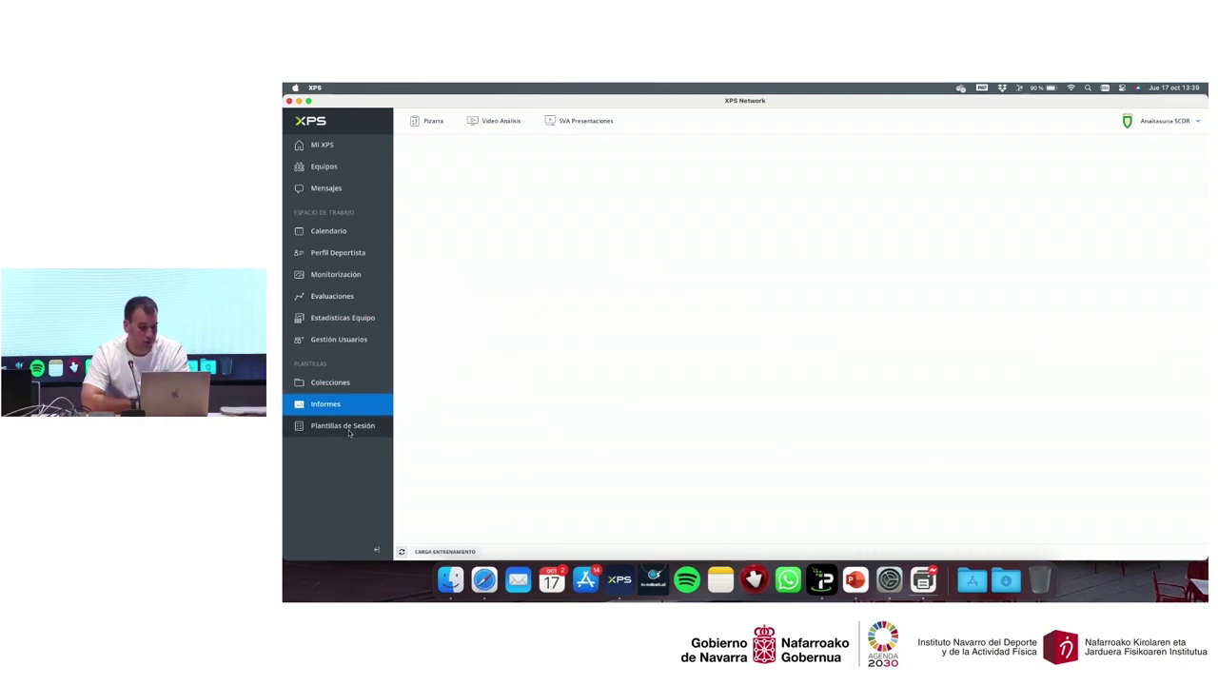
{"action": "left_click", "coordinate": [347, 428]}
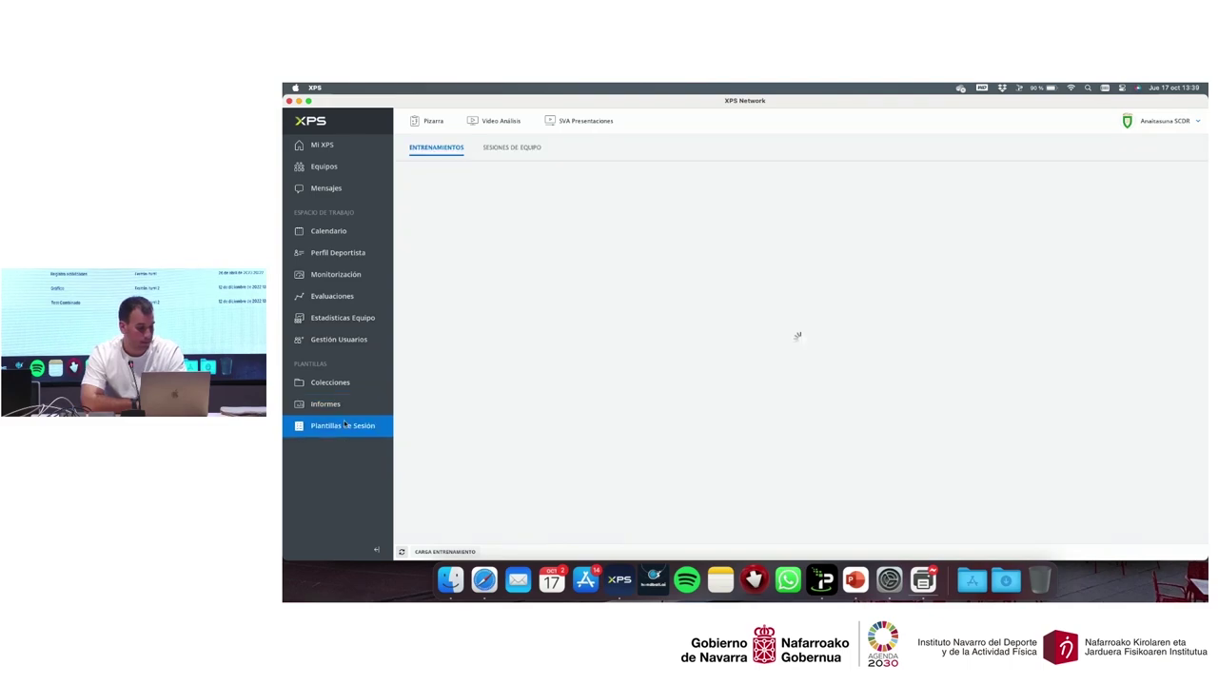
{"action": "left_click", "coordinate": [406, 230]}
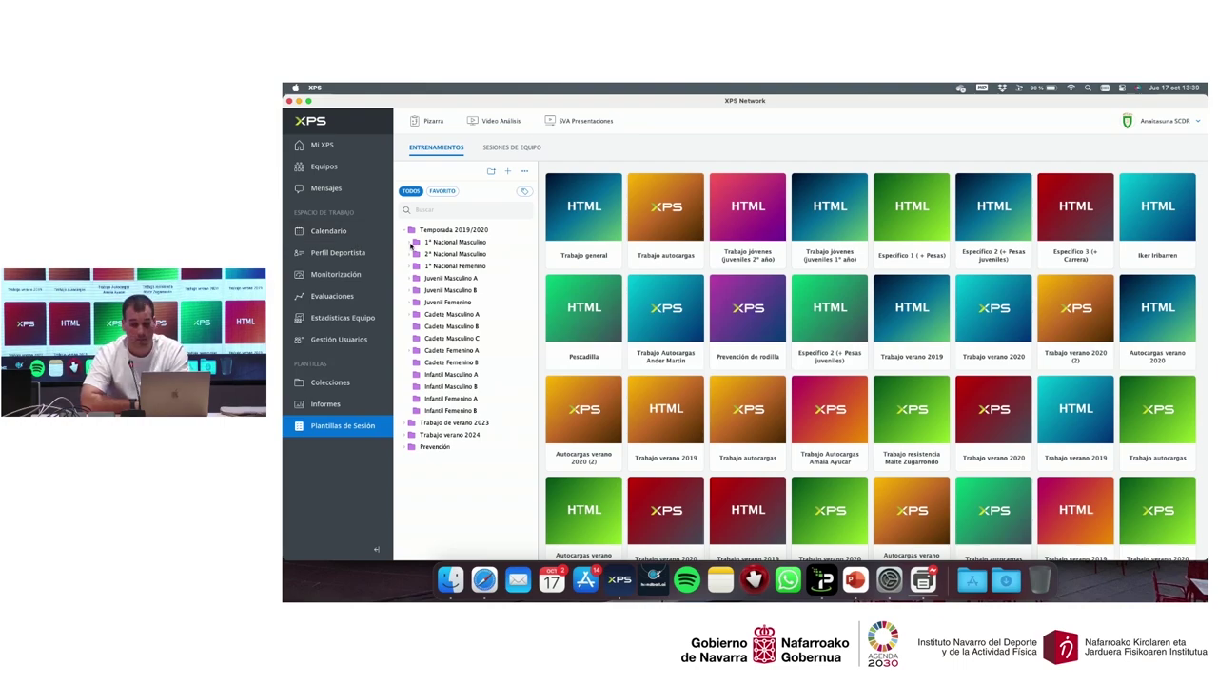
{"action": "left_click", "coordinate": [409, 244]}
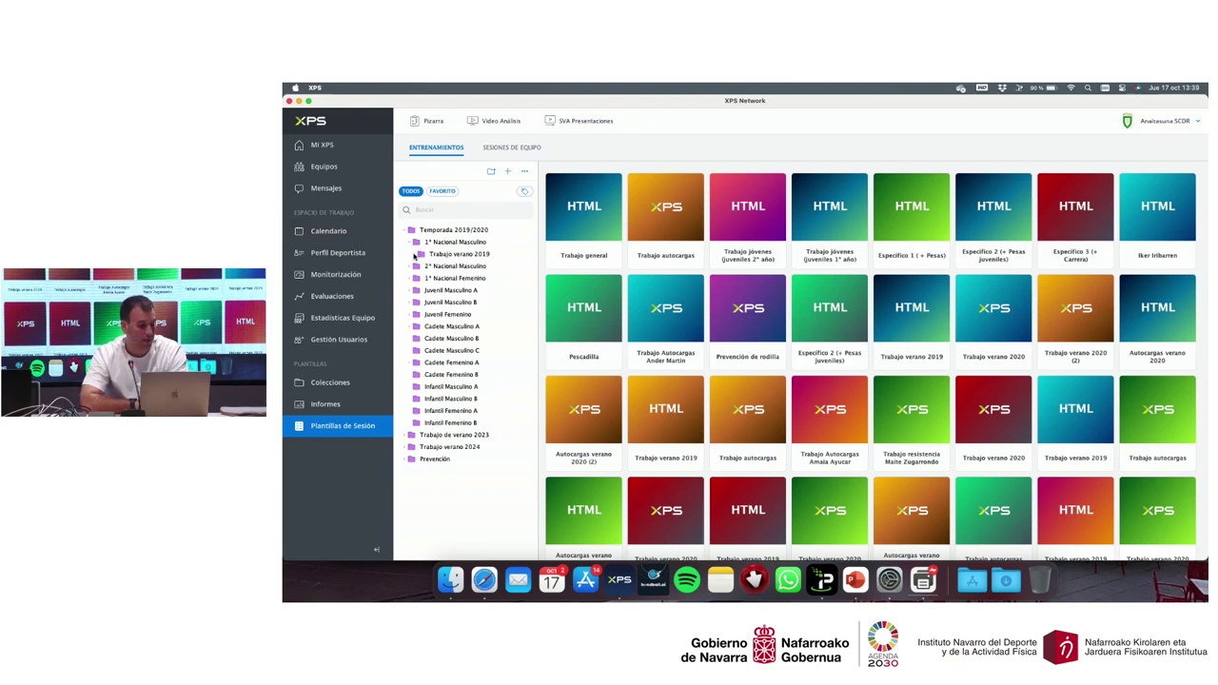
Step: Look at the Programa of the Trabajo general template in Trabajo verano 2019 and its options for generating sessions for athletes
{"action": "left_click", "coordinate": [416, 254]}
{"action": "left_click", "coordinate": [448, 267]}
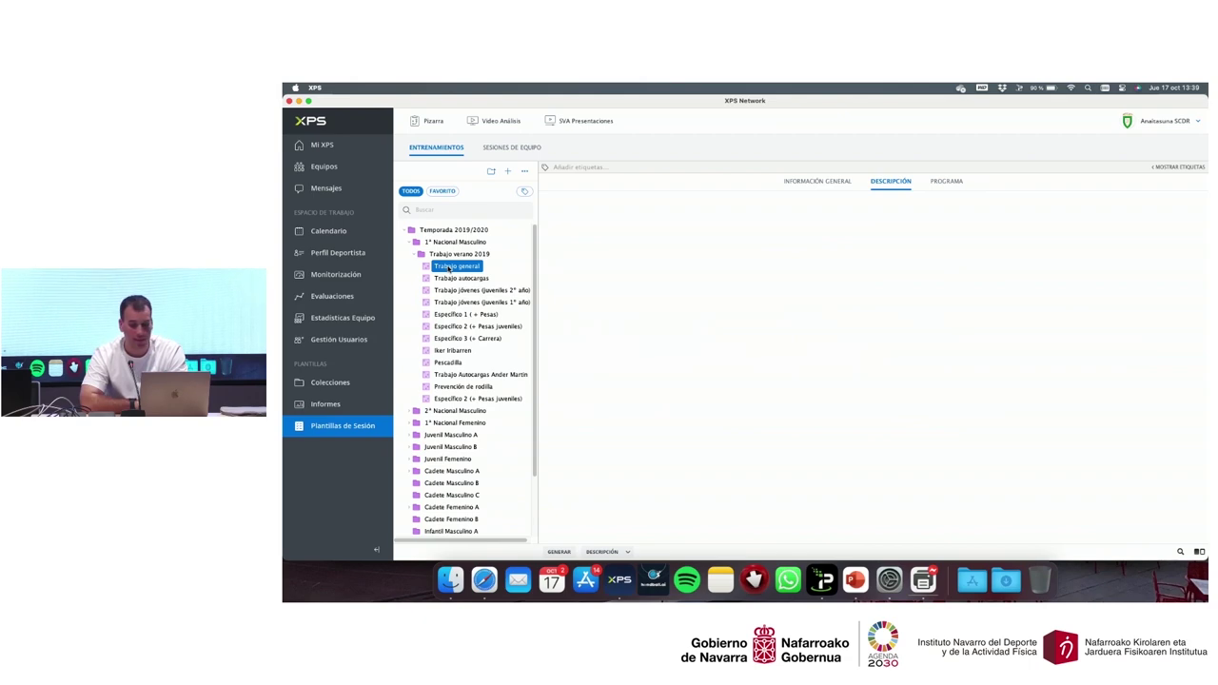
{"action": "left_click", "coordinate": [951, 180]}
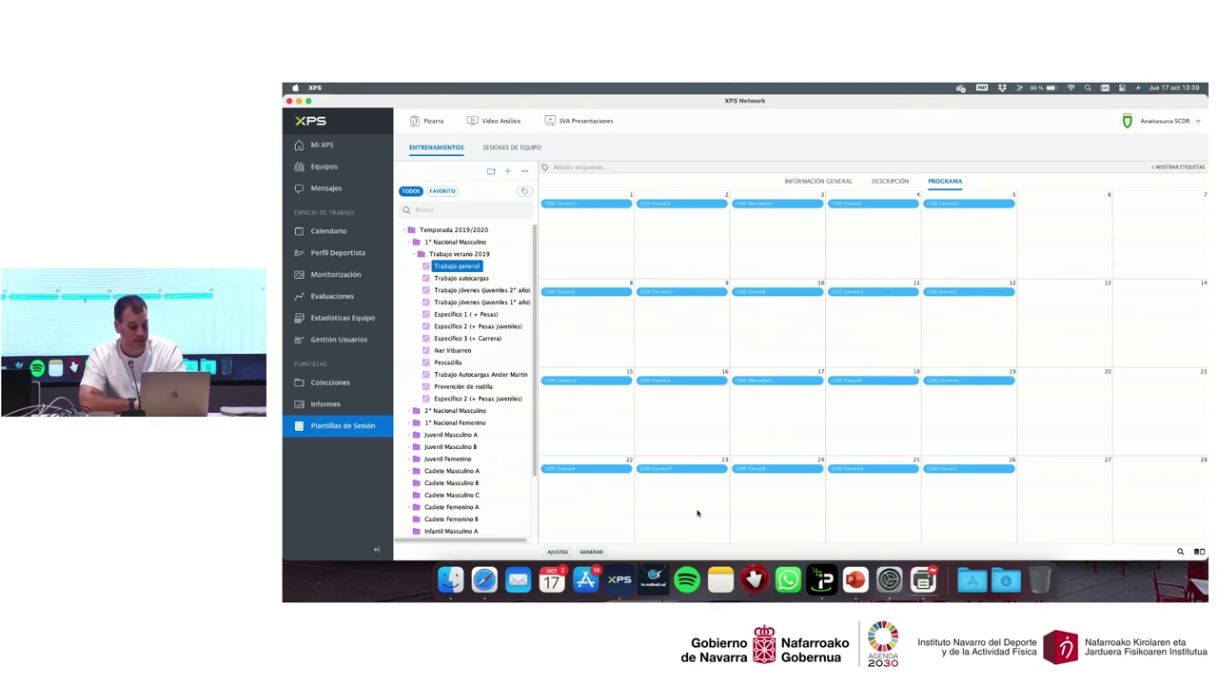
{"action": "left_click", "coordinate": [601, 550]}
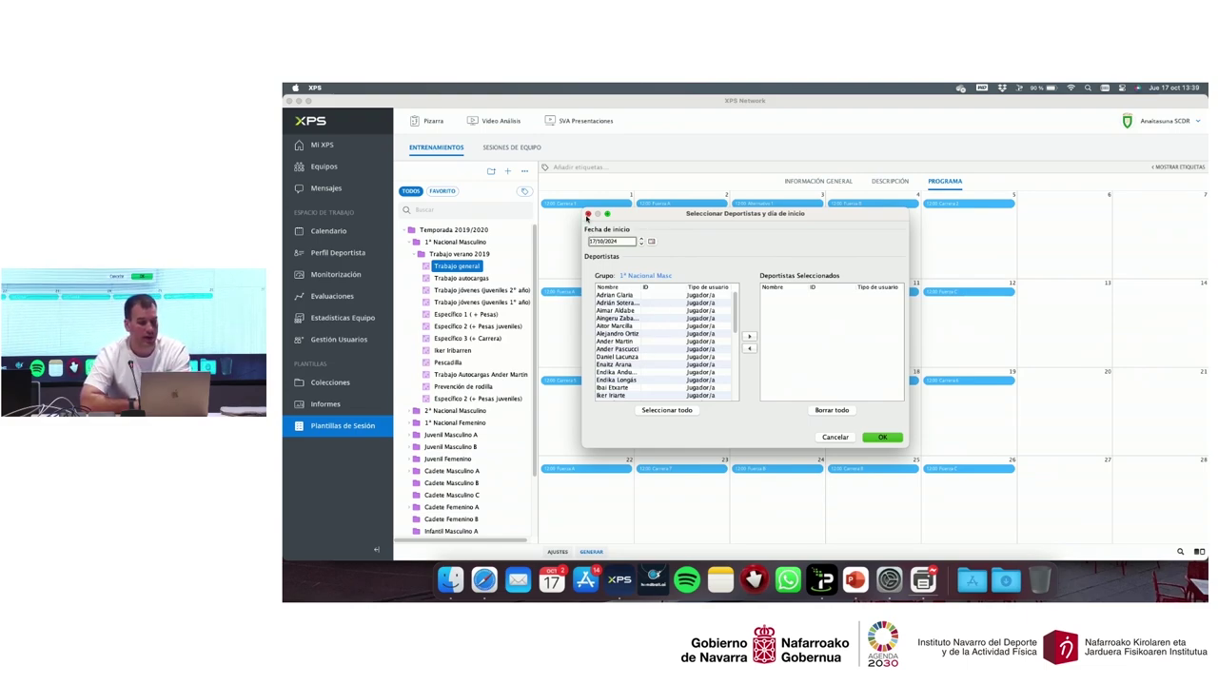
{"action": "left_click", "coordinate": [588, 216]}
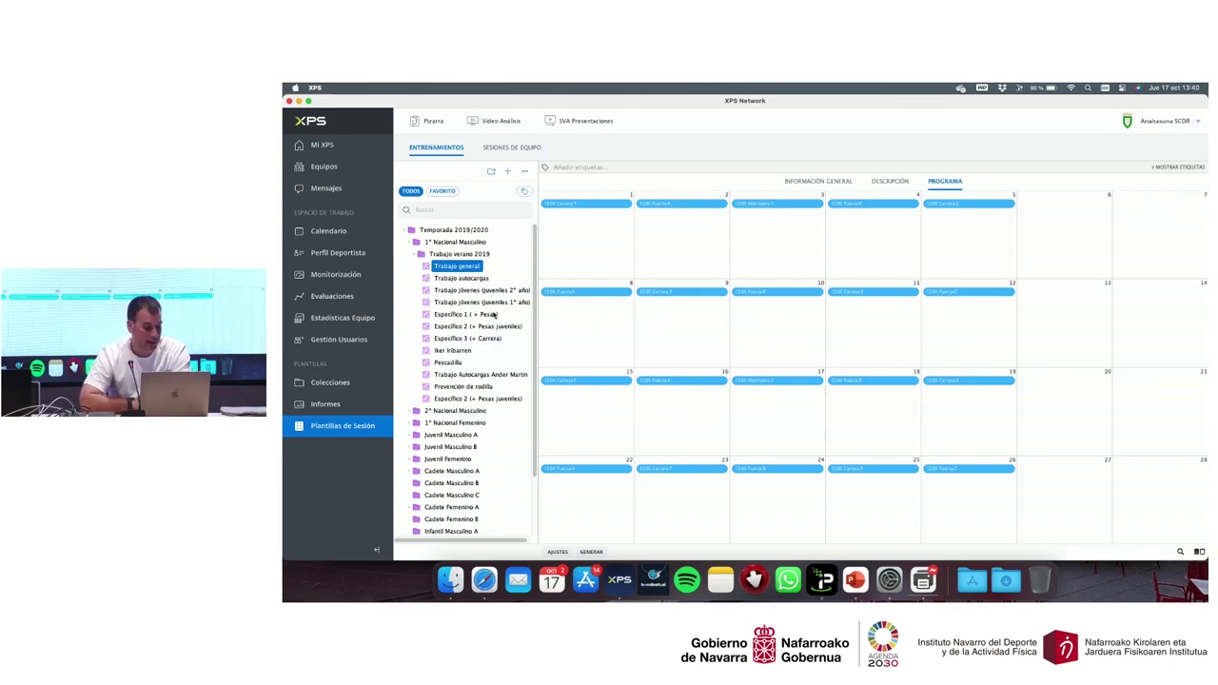
Step: Create a template named Deportista of type Programa de Entrenamiento in the Trabajo verano 2019 folder
{"action": "left_click", "coordinate": [458, 253]}
{"action": "left_click", "coordinate": [507, 172]}
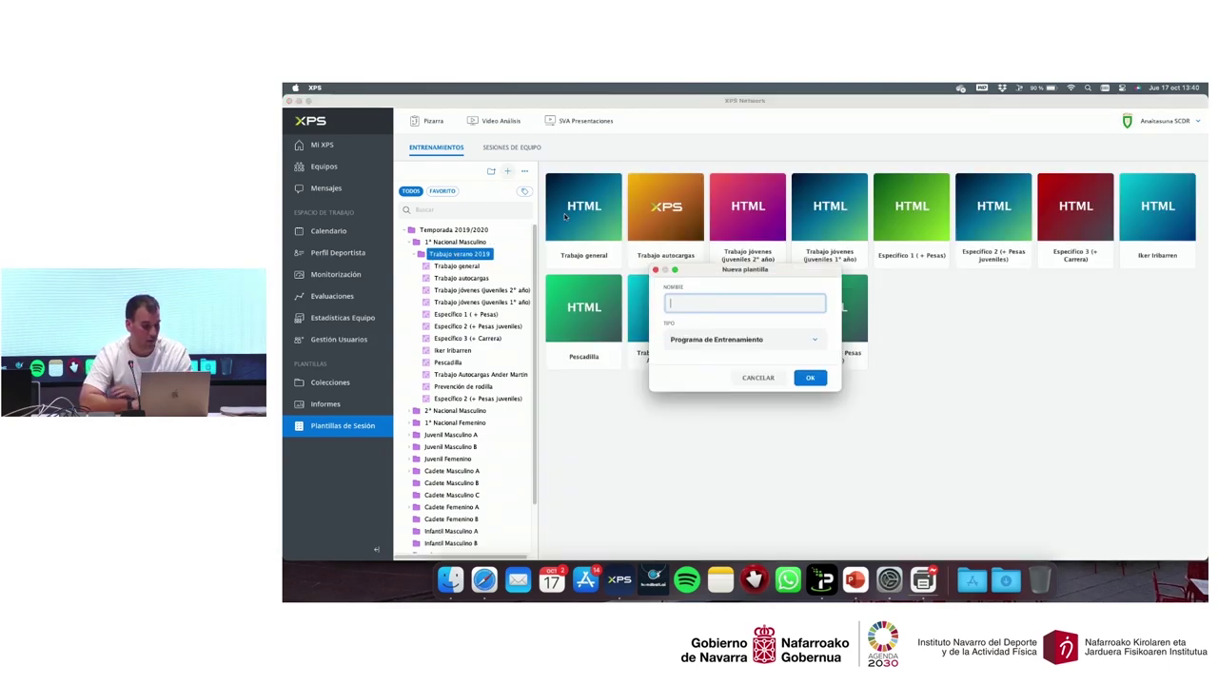
{"action": "type", "text": "Deportista"}
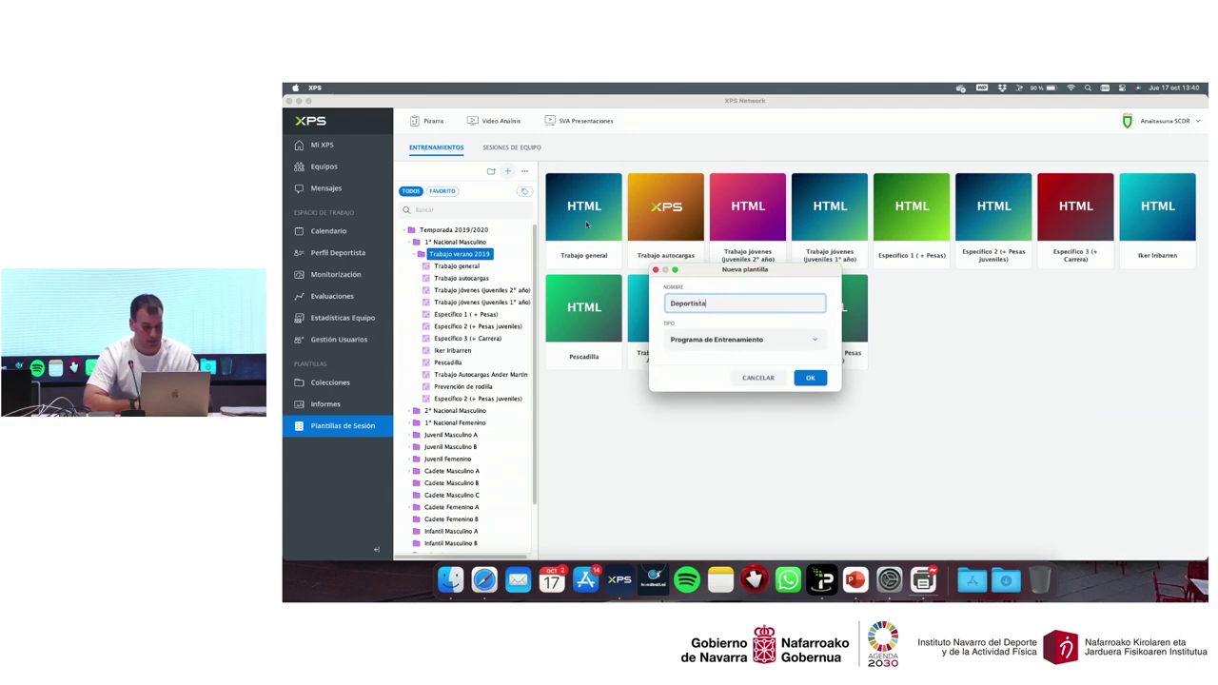
{"action": "left_click", "coordinate": [811, 340]}
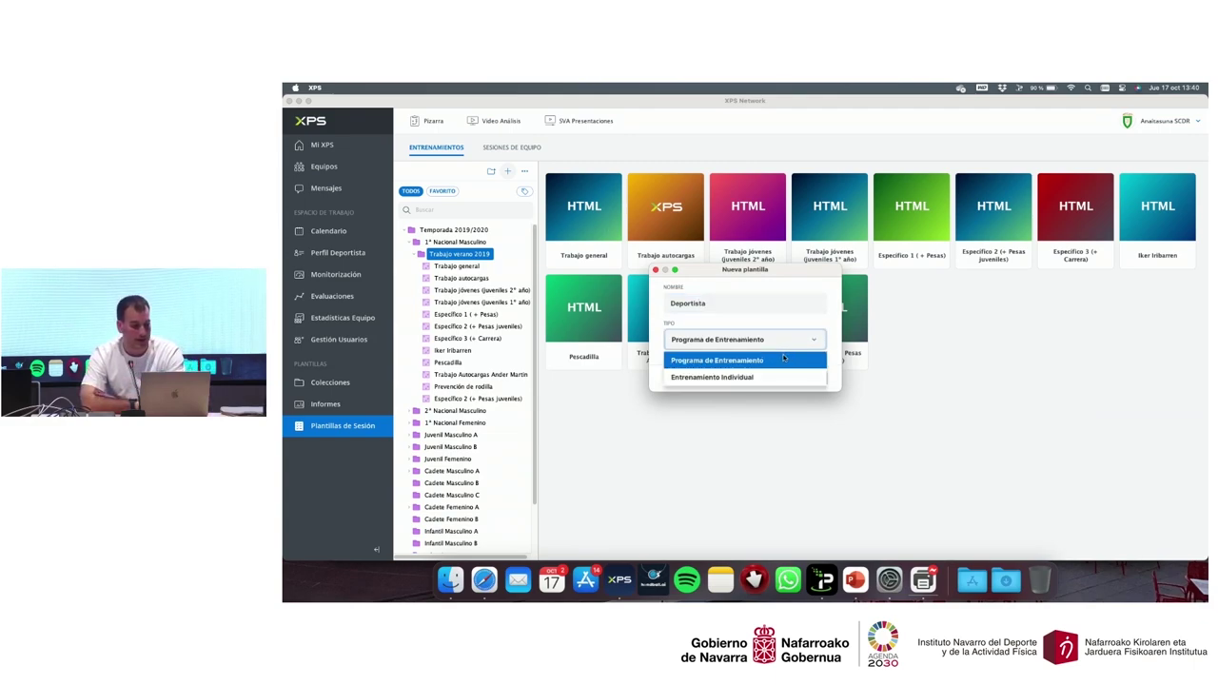
{"action": "left_click", "coordinate": [781, 364]}
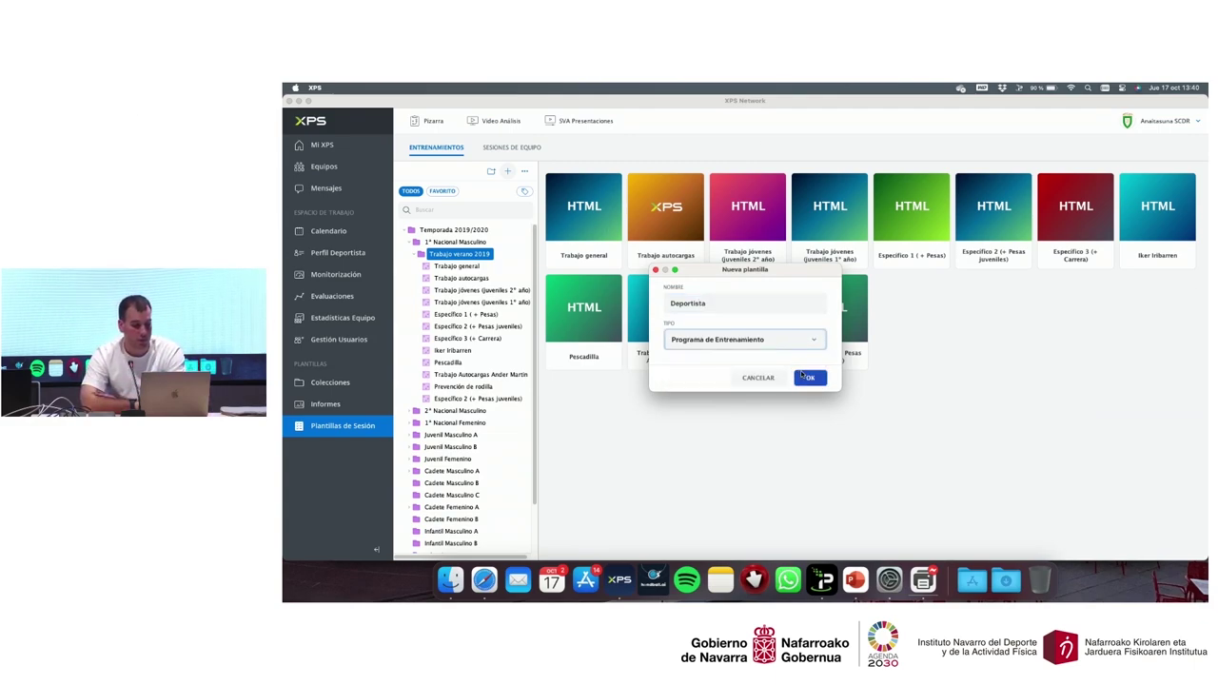
{"action": "key", "text": "Return"}
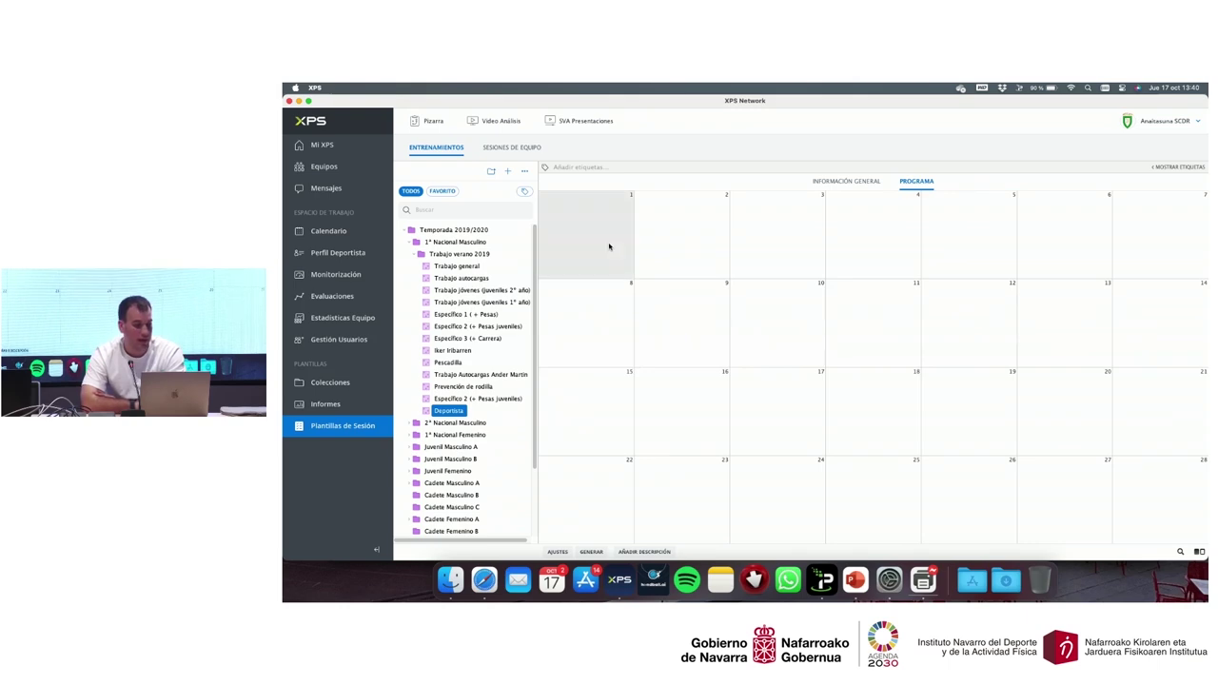
Step: Accept a programme table of 4 rows and 7 columns, and start a new training on day 1
{"action": "left_click", "coordinate": [562, 552]}
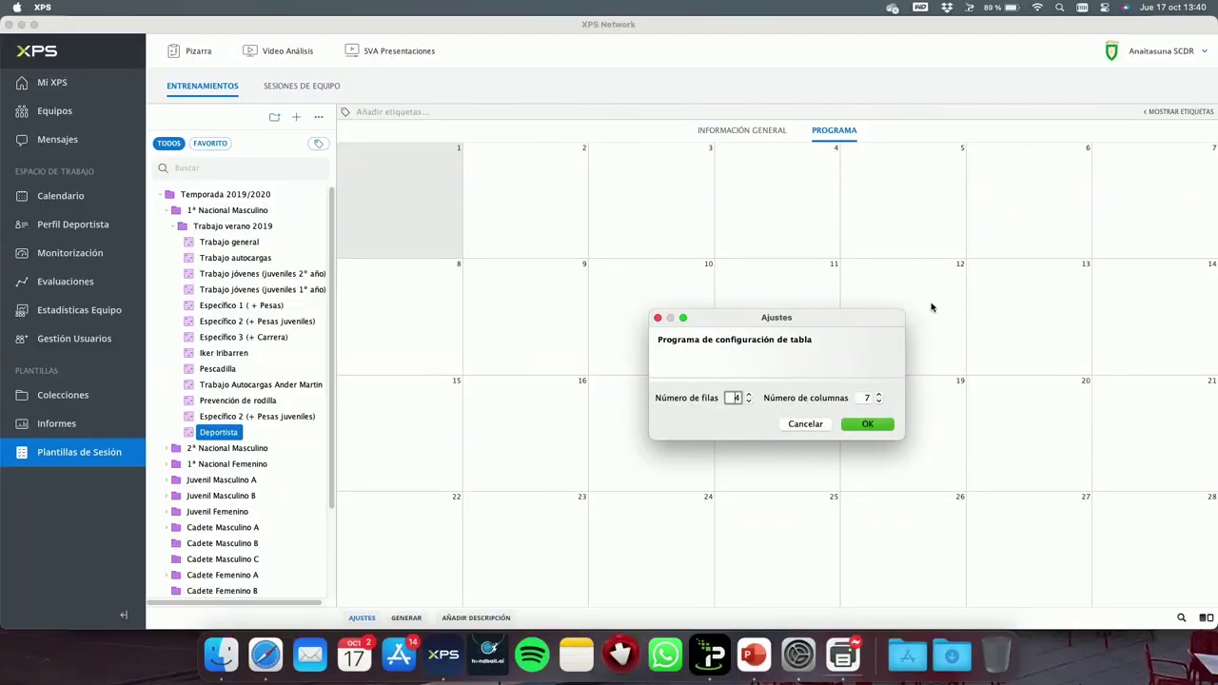
{"action": "left_click", "coordinate": [866, 425]}
{"action": "right_click", "coordinate": [441, 192]}
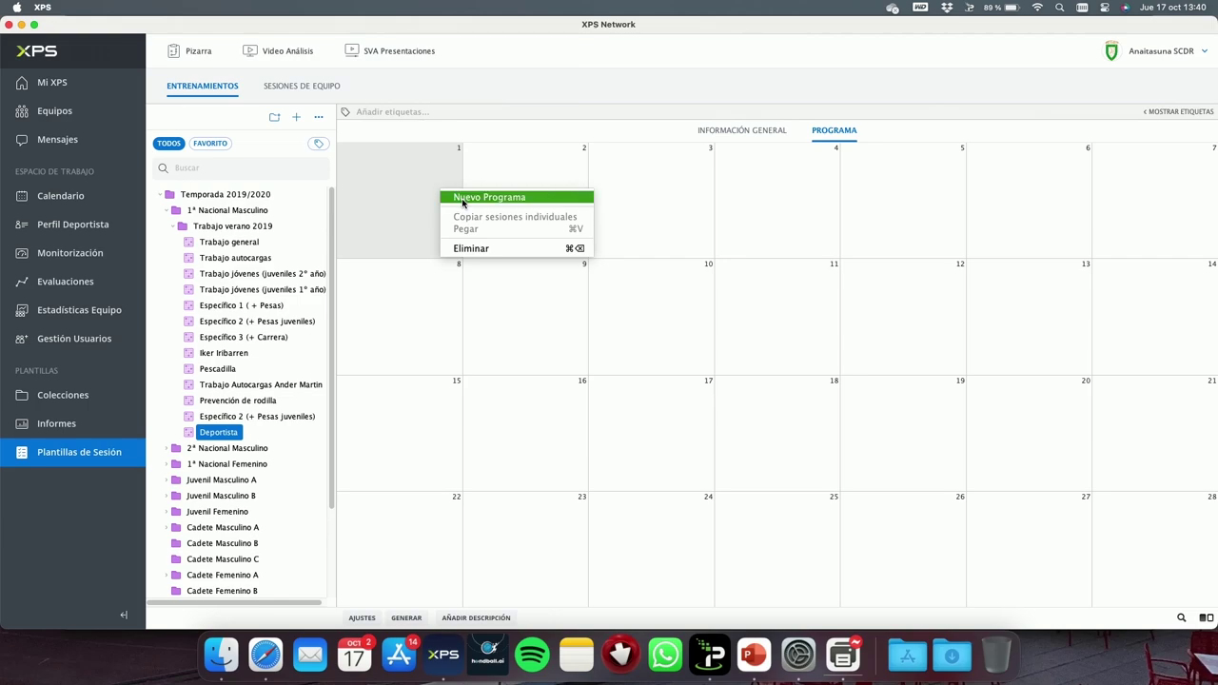
{"action": "left_click", "coordinate": [463, 201]}
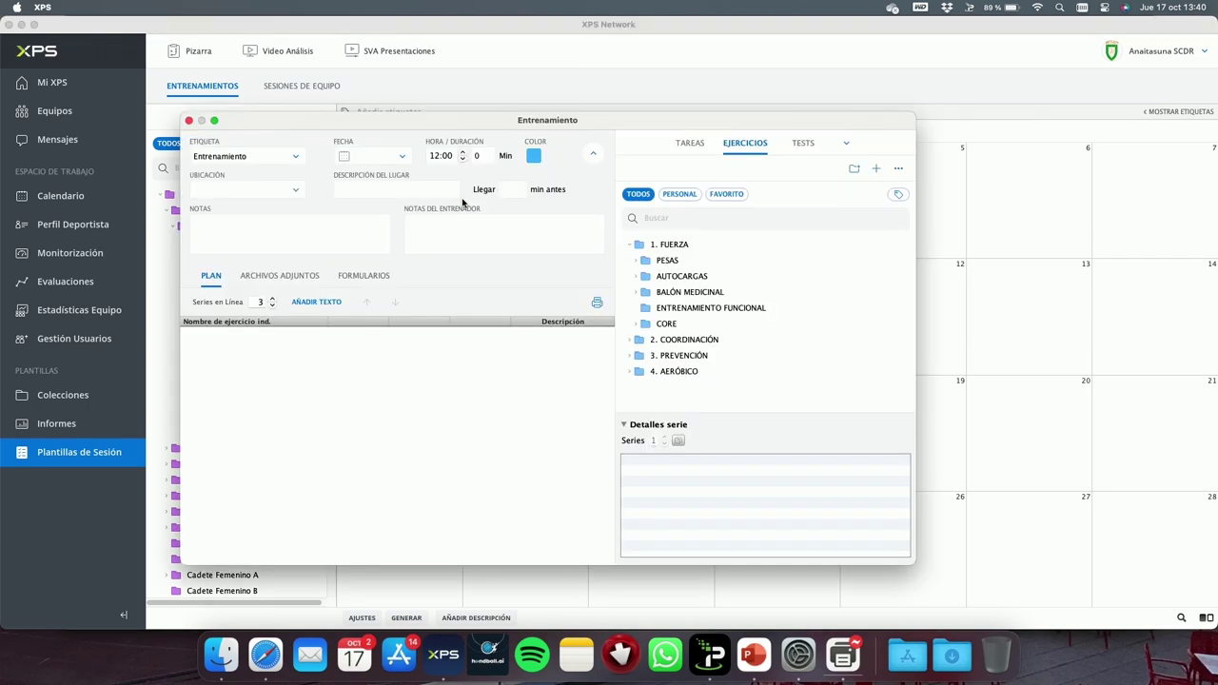
Step: Add the AUTOCARGAS tasks Dominada abierta libre, Fondos de brazos. Brazos en banco., Remo TRX and Sentadilla to the training plan
{"action": "left_click", "coordinate": [696, 145]}
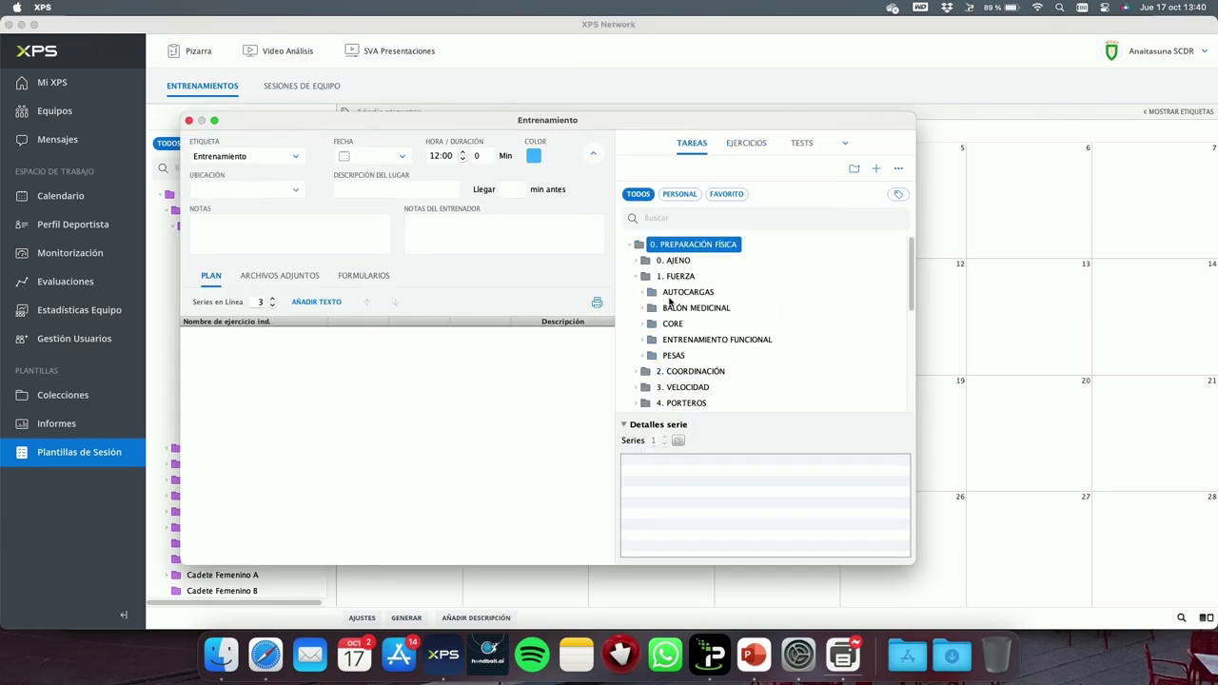
{"action": "double_click", "coordinate": [671, 295]}
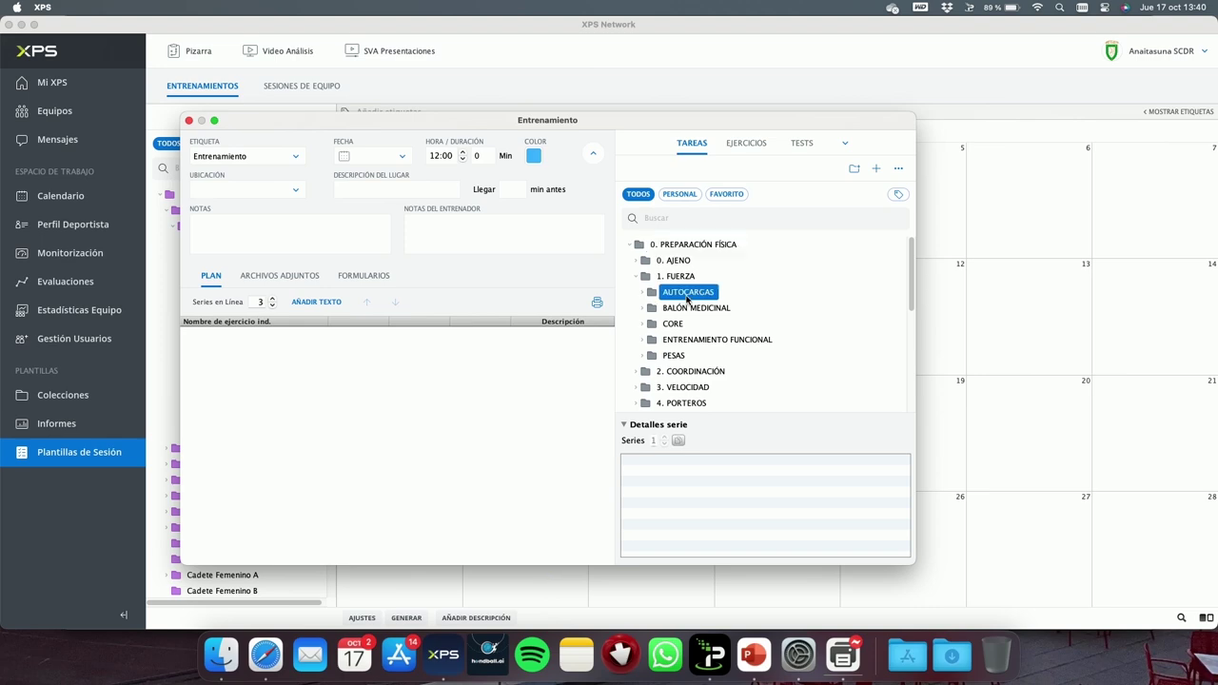
{"action": "scroll", "coordinate": [695, 314], "scroll_direction": "down", "scroll_amount": 1}
{"action": "double_click", "coordinate": [733, 295]}
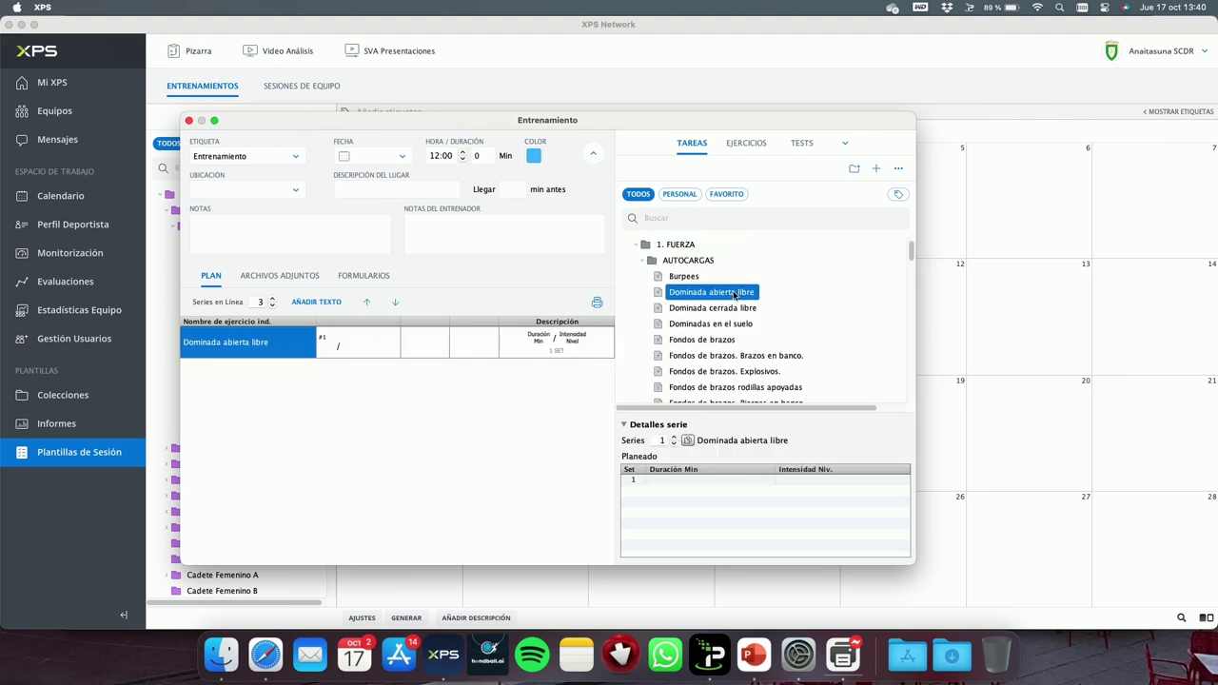
{"action": "scroll", "coordinate": [713, 338], "scroll_direction": "down", "scroll_amount": 1}
{"action": "left_click", "coordinate": [728, 327]}
{"action": "double_click", "coordinate": [727, 327]}
{"action": "scroll", "coordinate": [727, 333], "scroll_direction": "down", "scroll_amount": 3}
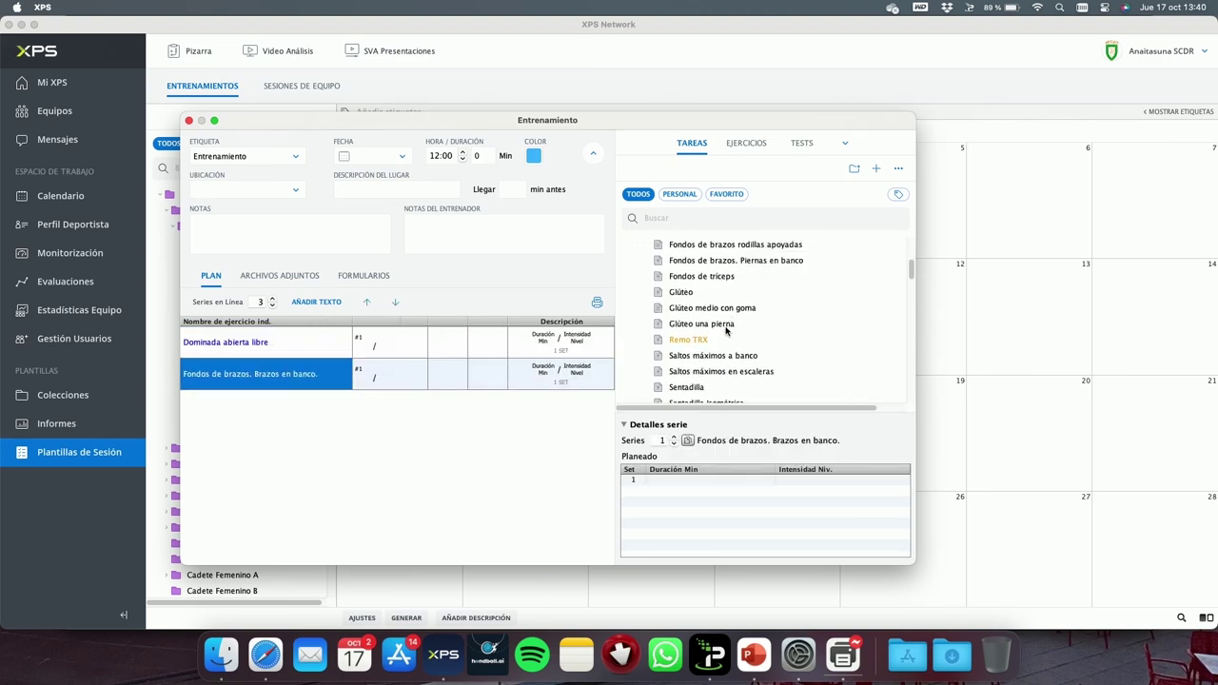
{"action": "double_click", "coordinate": [723, 340]}
{"action": "scroll", "coordinate": [725, 352], "scroll_direction": "down", "scroll_amount": 1}
{"action": "double_click", "coordinate": [689, 342]}
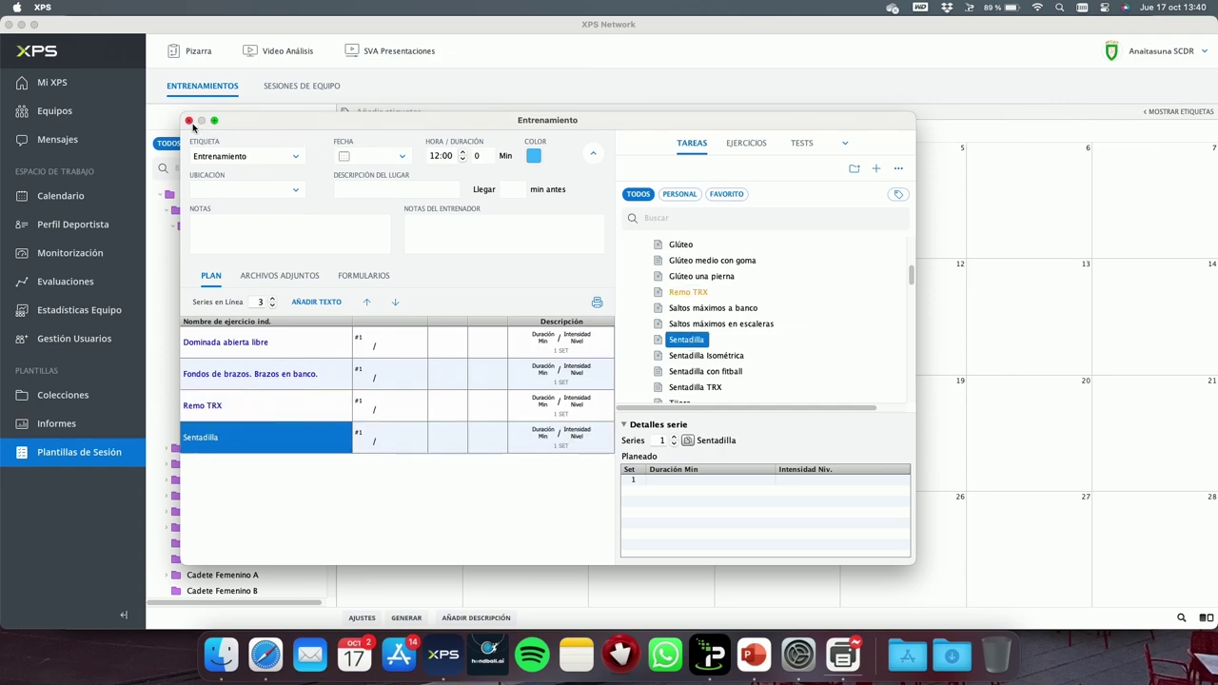
Step: Set the training's start time to 15:00 and close it
{"action": "left_click", "coordinate": [462, 151]}
{"action": "left_click", "coordinate": [462, 152]}
{"action": "left_click", "coordinate": [462, 151]}
{"action": "left_click", "coordinate": [188, 121]}
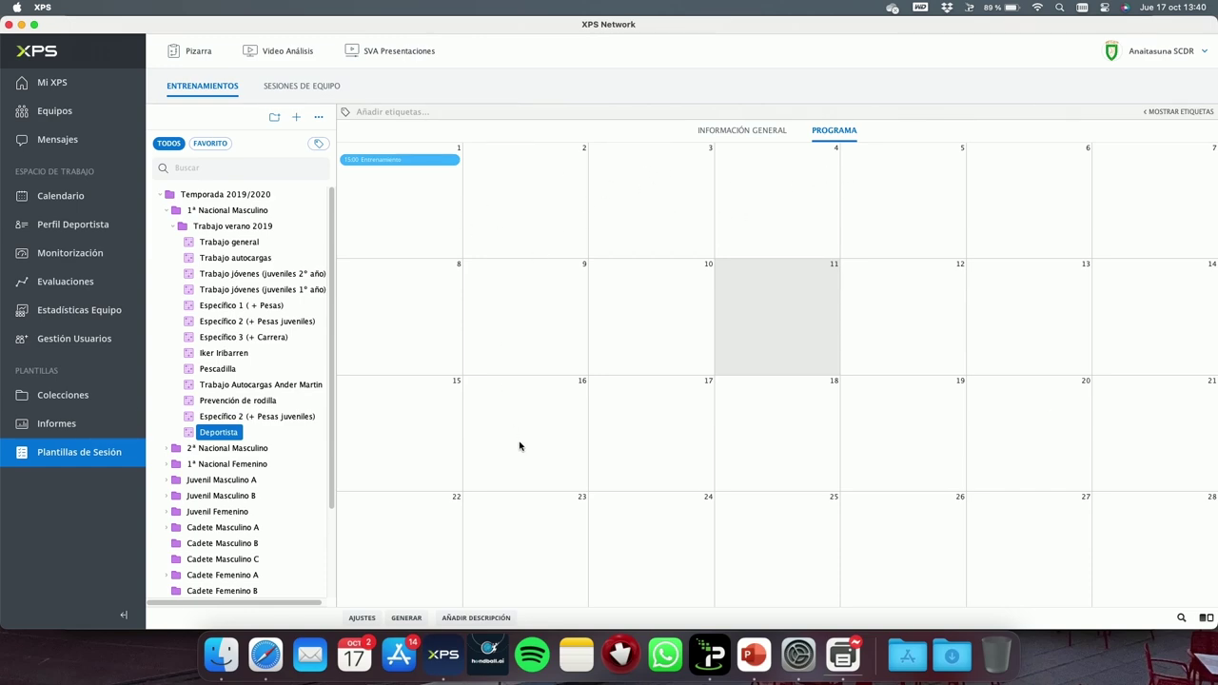
Step: Set up generating the Deportista programme for one 1ª Nacional Masc player with start date 28/10/2024, and dismiss it without generating
{"action": "left_click", "coordinate": [406, 617]}
{"action": "left_click", "coordinate": [493, 312]}
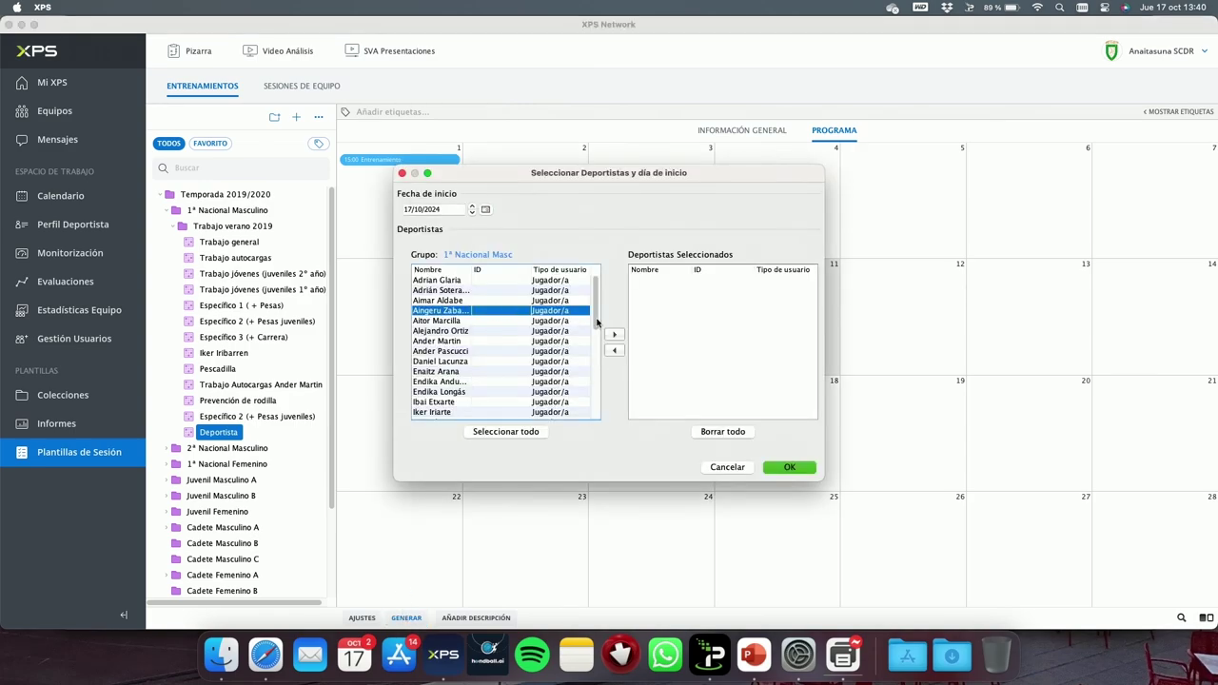
{"action": "left_click", "coordinate": [613, 334]}
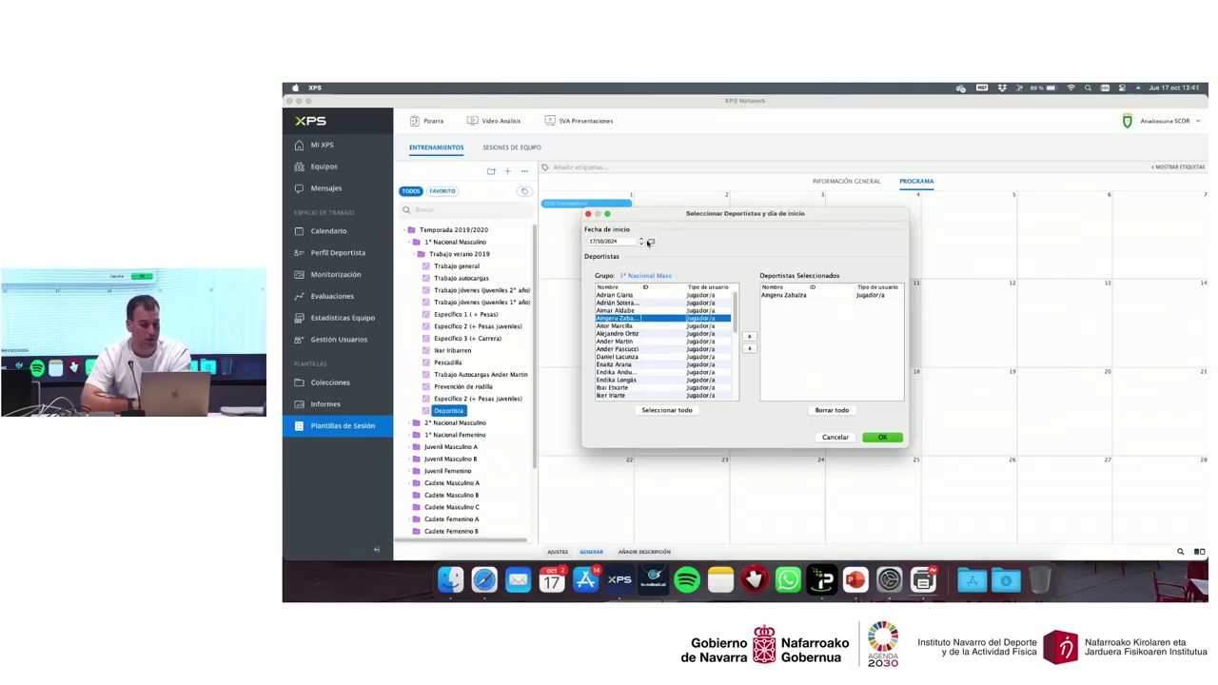
{"action": "left_click", "coordinate": [650, 241]}
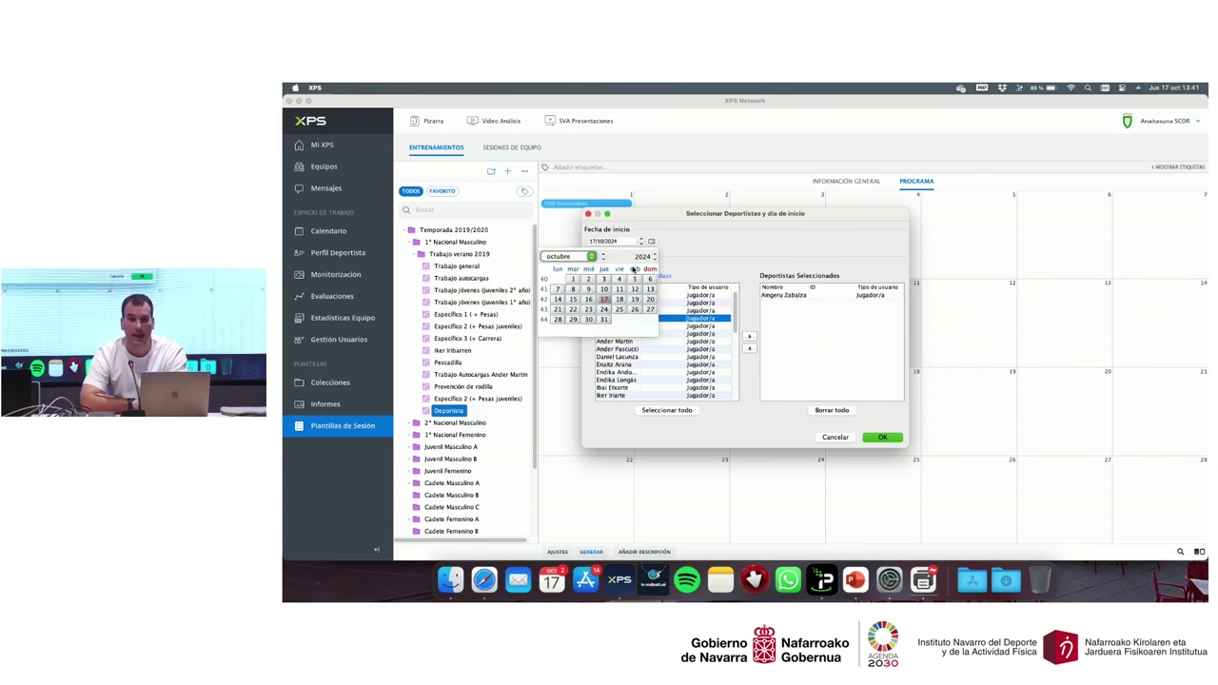
{"action": "left_click", "coordinate": [592, 320]}
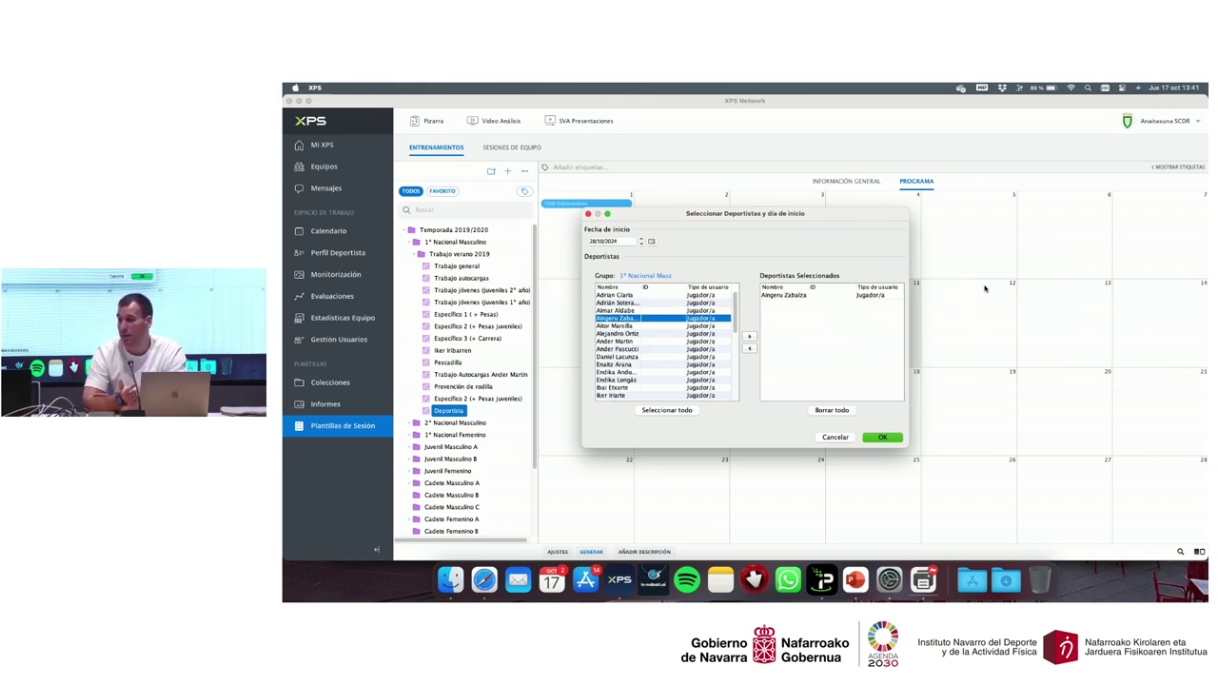
{"action": "left_click_drag", "start_coordinate": [697, 217], "coordinate": [746, 217]}
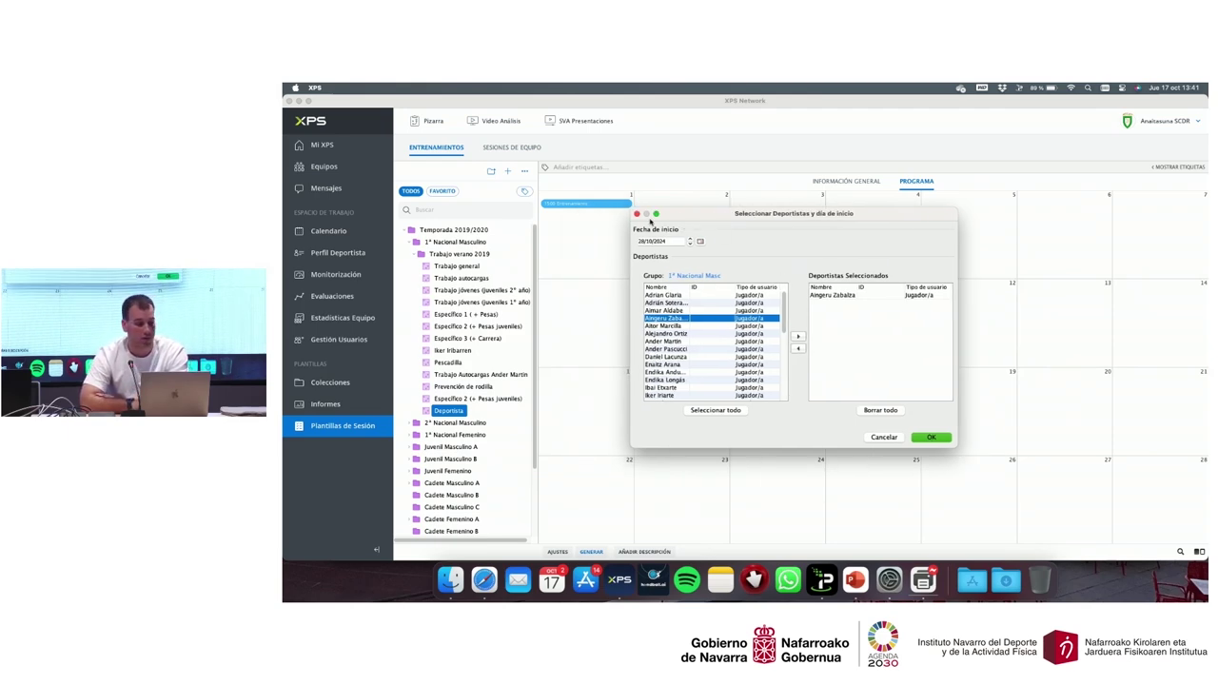
{"action": "left_click", "coordinate": [637, 213]}
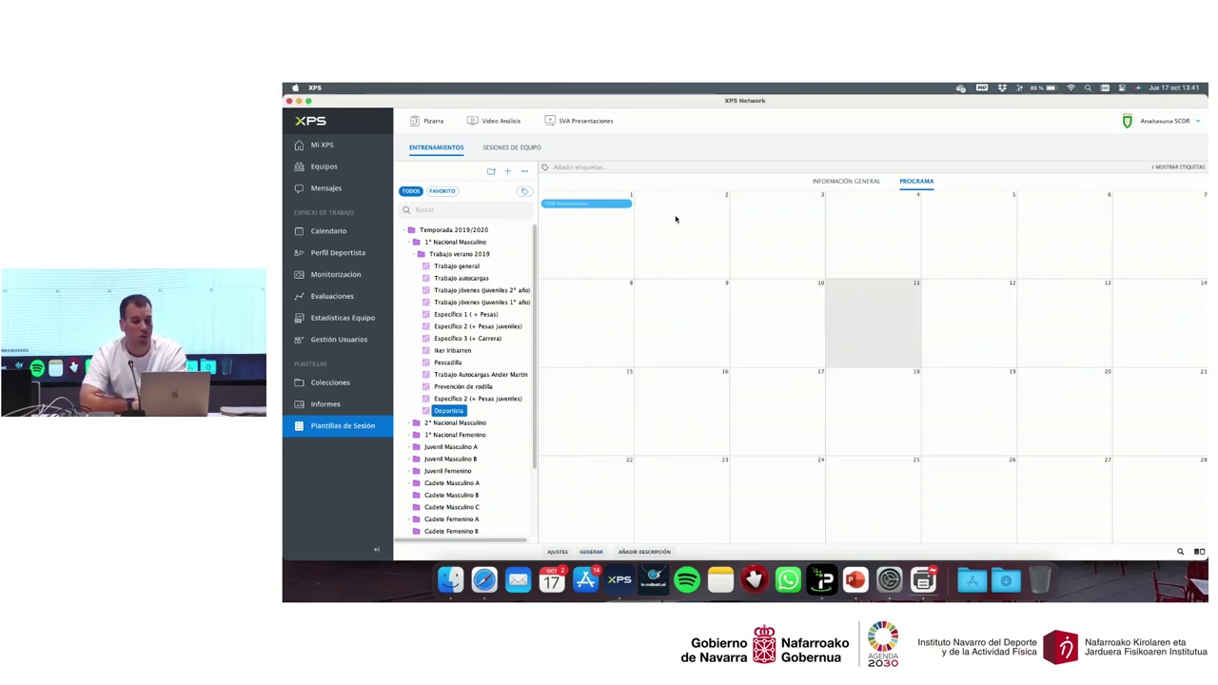
Step: Reopen the day 1 training of the Deportista template to review its planned exercises, and close it
{"action": "double_click", "coordinate": [624, 204]}
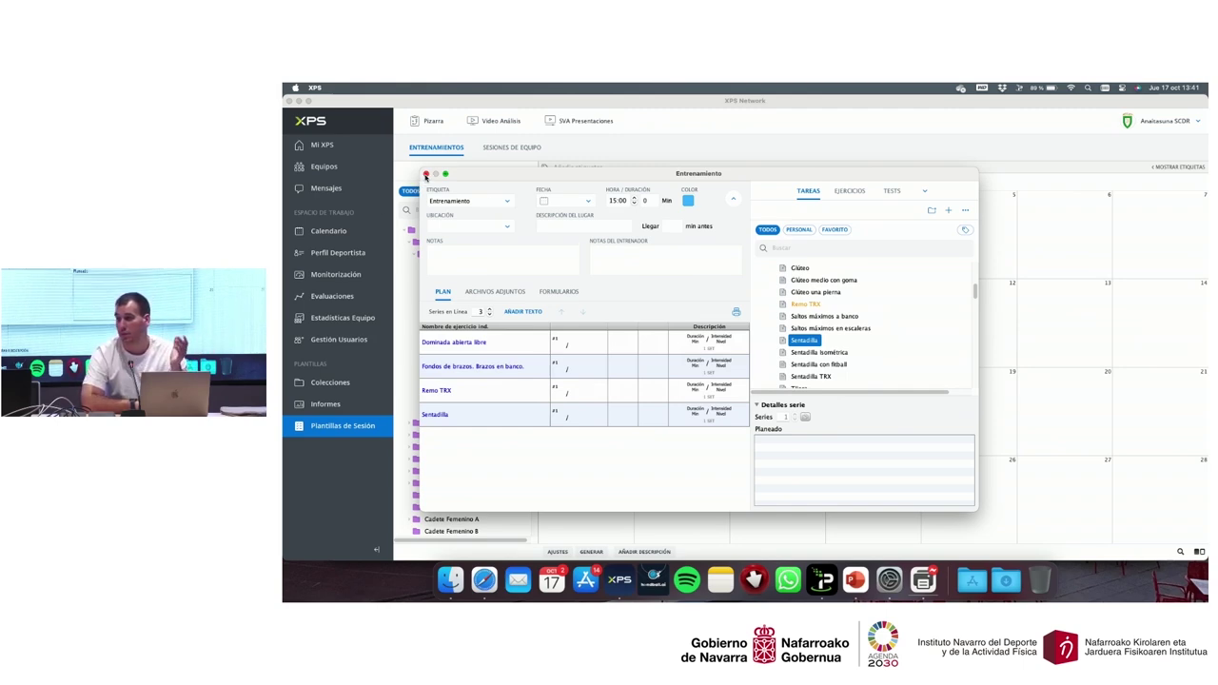
{"action": "left_click", "coordinate": [425, 175]}
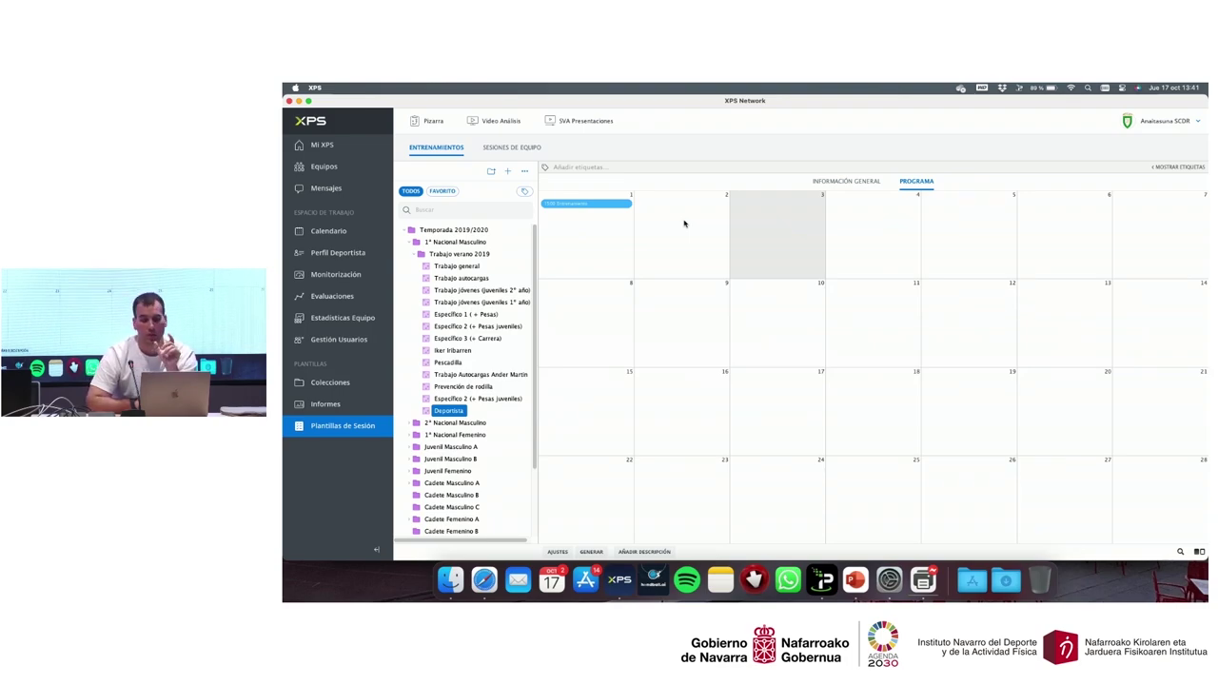
{"action": "double_click", "coordinate": [550, 202]}
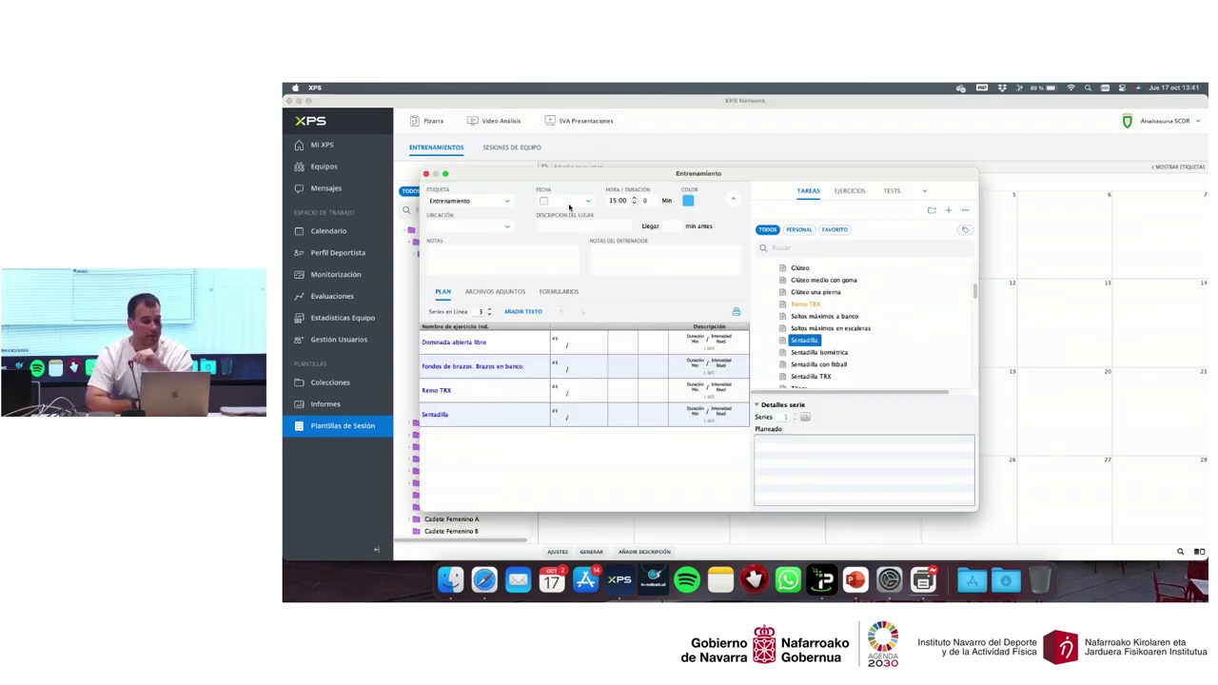
{"action": "left_click", "coordinate": [426, 173]}
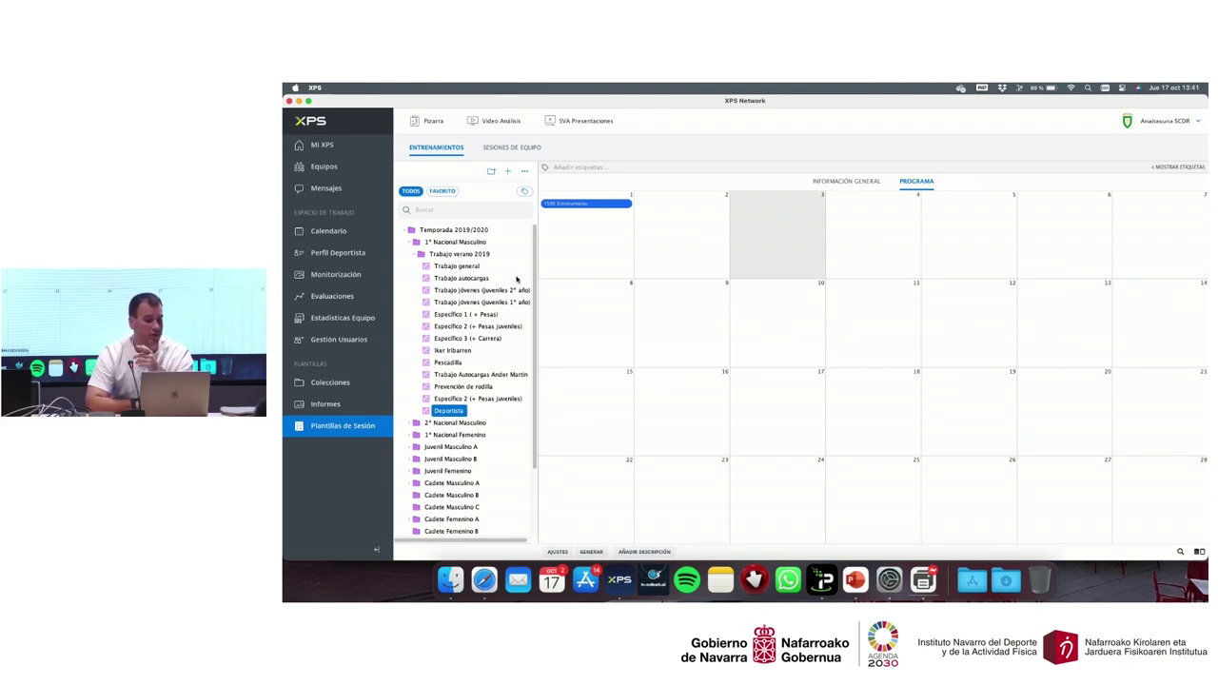
Step: Leave the Temporada 2019/2020 templates and open the team session of 1 October 2024 from Calendario
{"action": "left_click", "coordinate": [454, 232]}
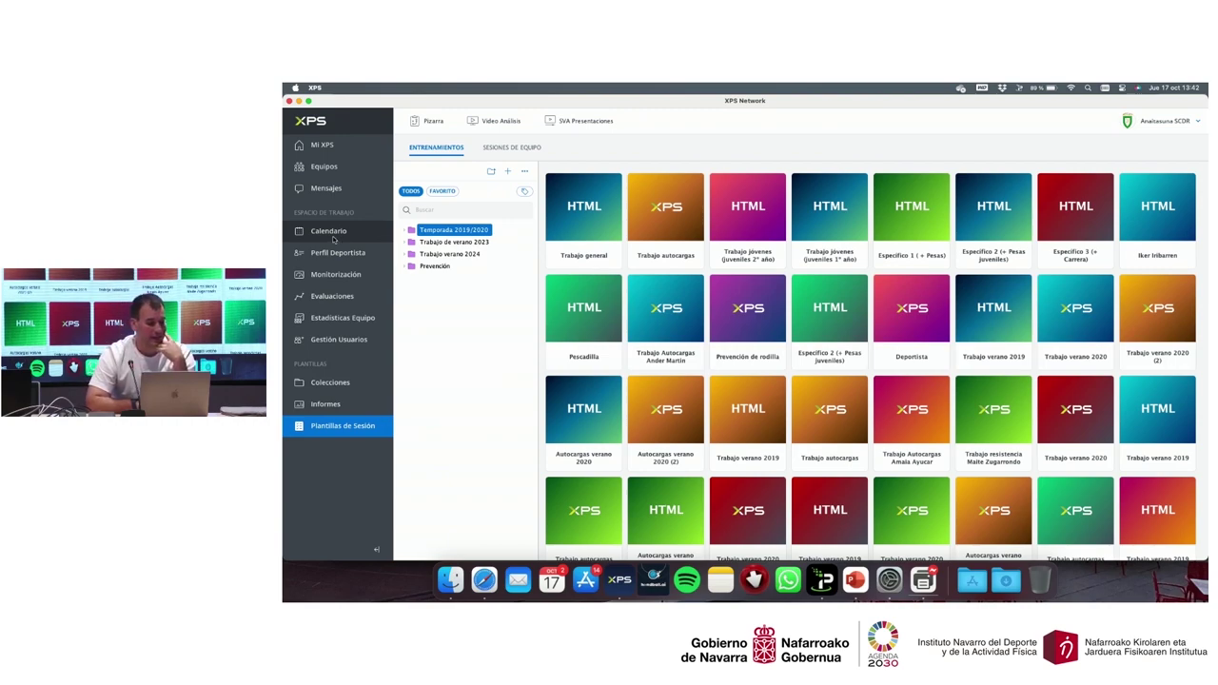
{"action": "left_click", "coordinate": [333, 238]}
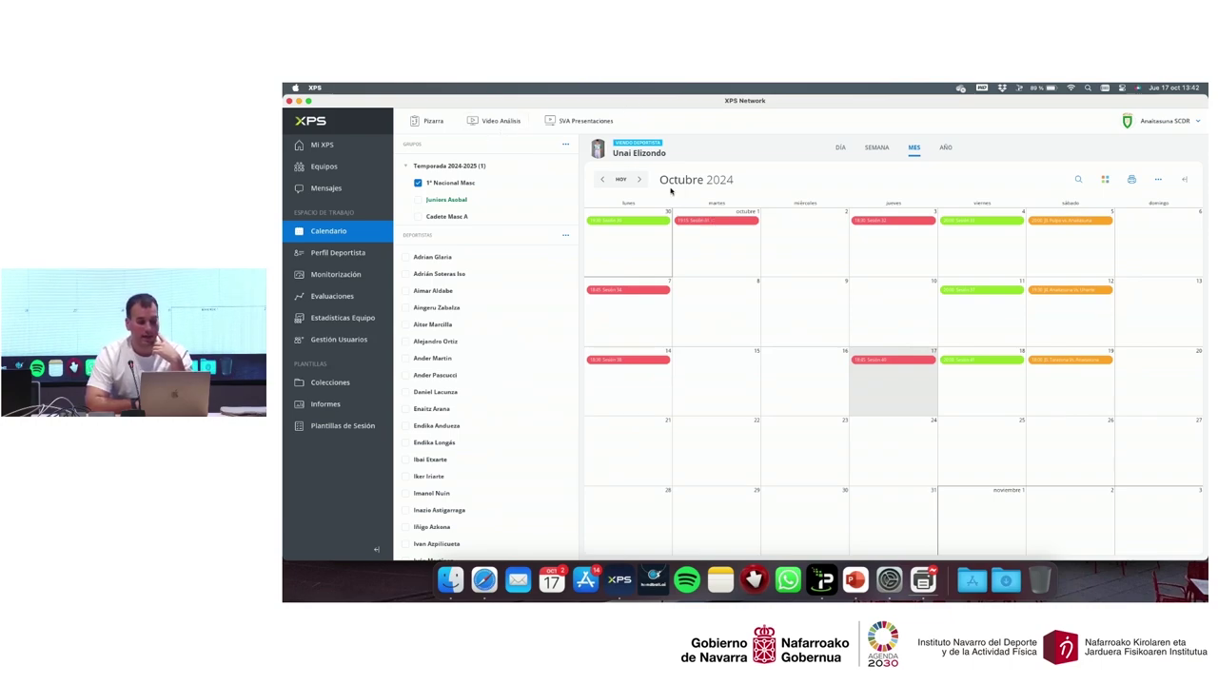
{"action": "double_click", "coordinate": [703, 220]}
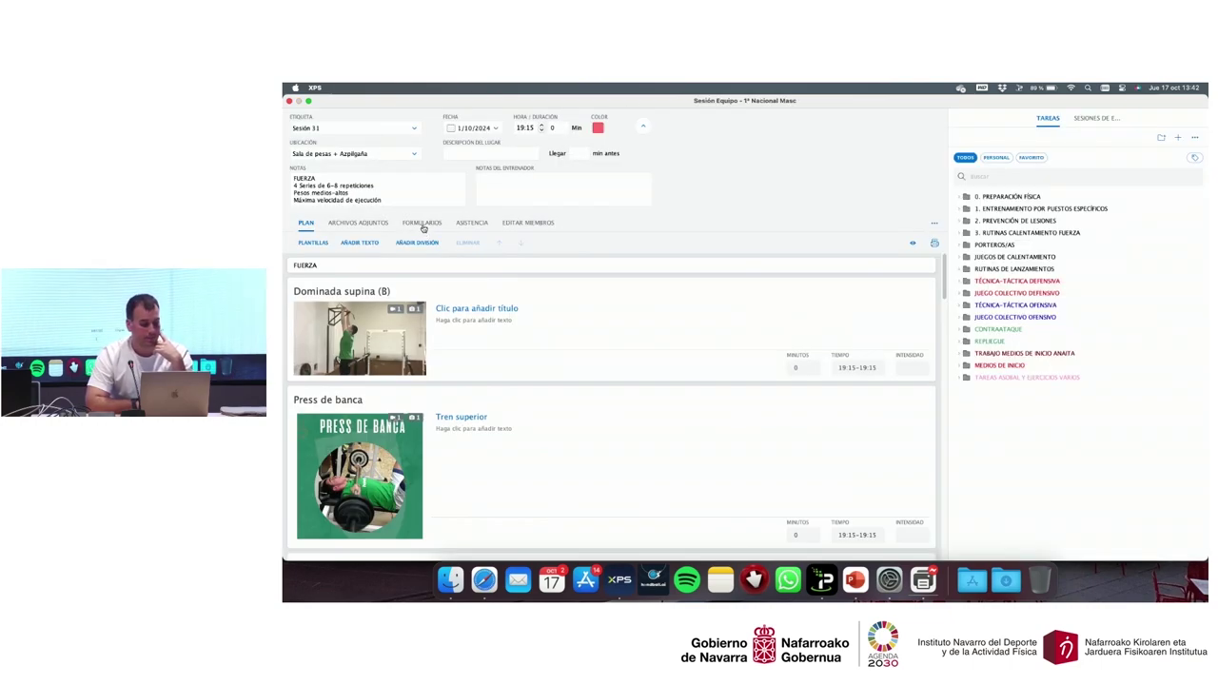
Step: Look at the session's Formularios settings and the forms available under Control de la carga, without adding any
{"action": "left_click", "coordinate": [423, 227]}
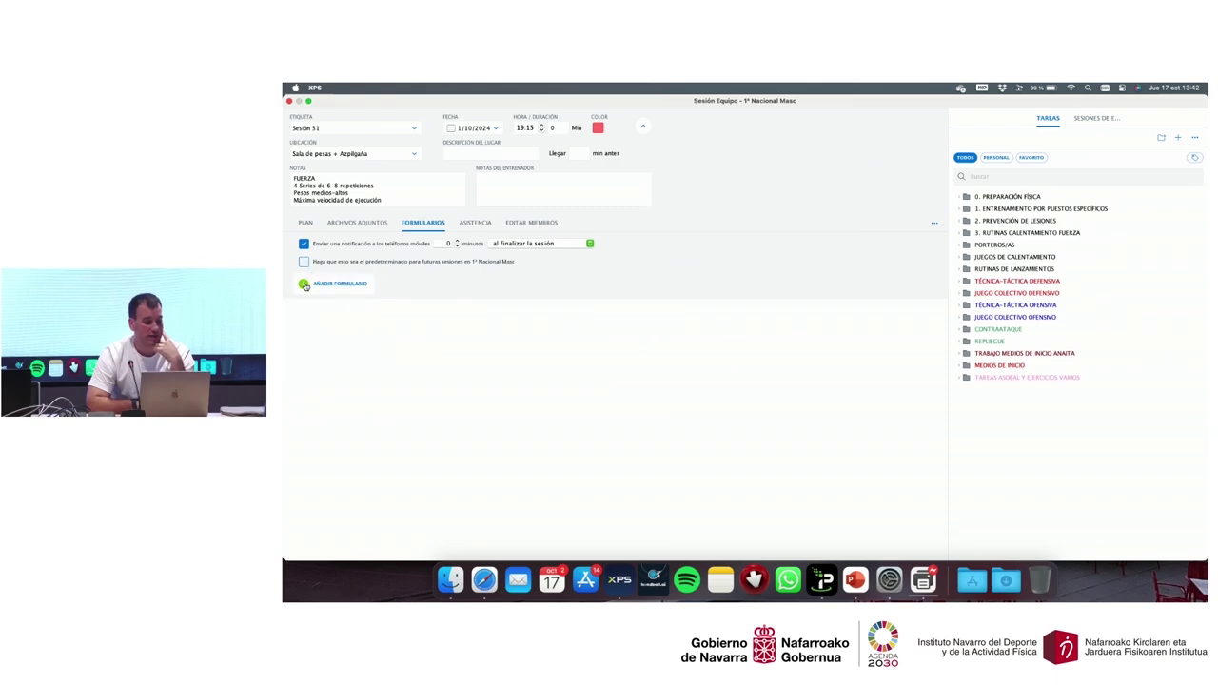
{"action": "left_click", "coordinate": [348, 285]}
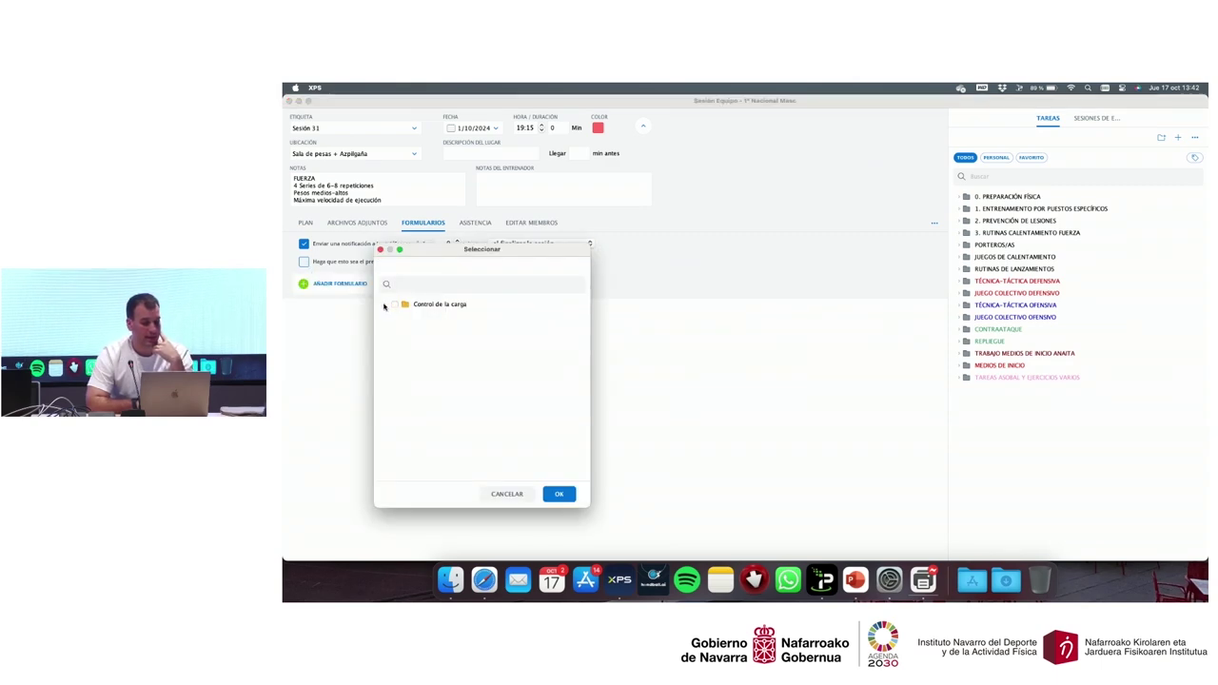
{"action": "left_click", "coordinate": [384, 304]}
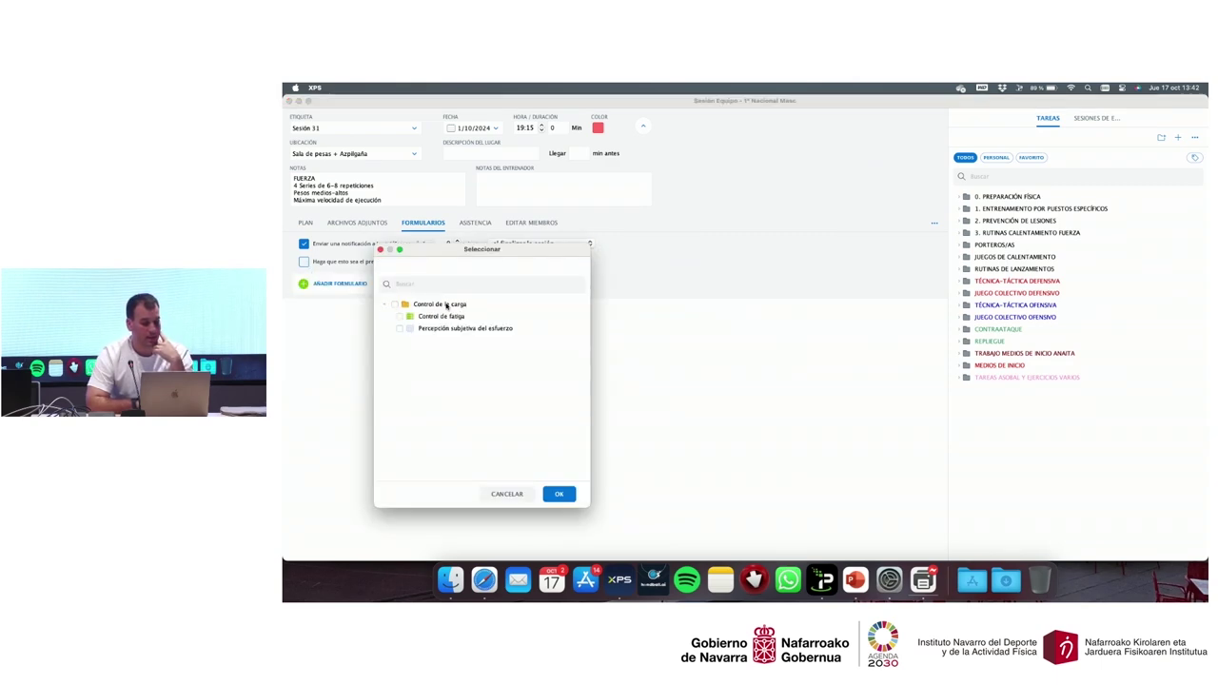
{"action": "left_click", "coordinate": [379, 250]}
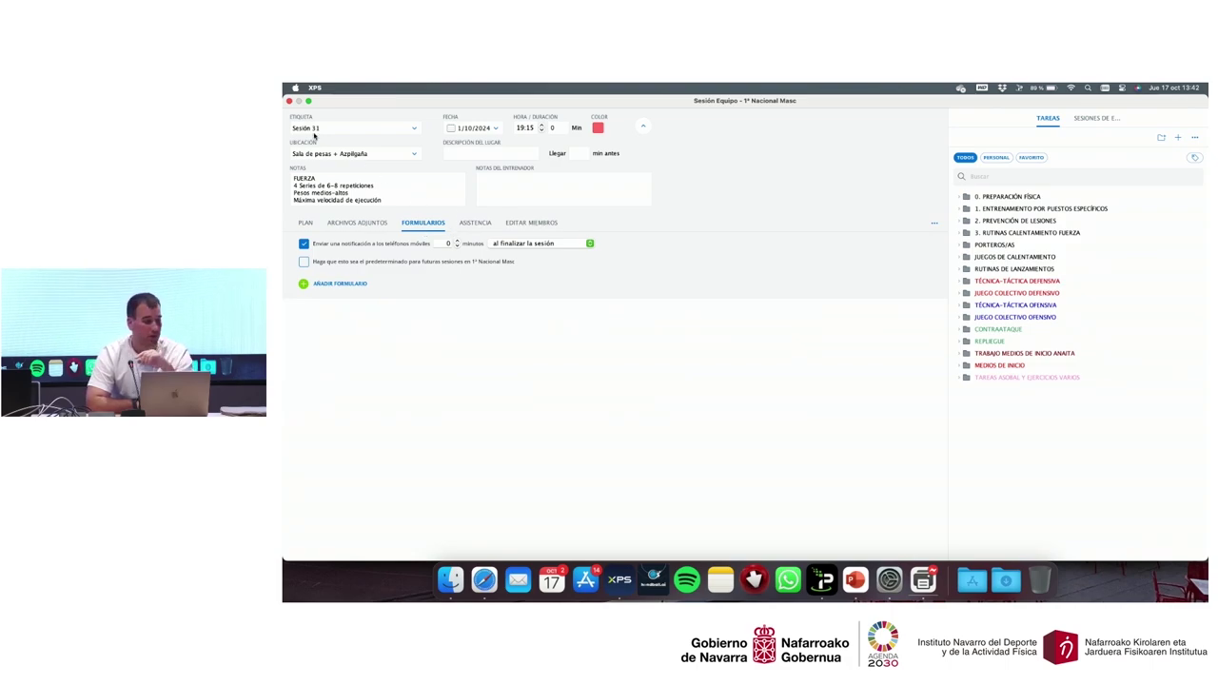
Step: Close the 1 October 2024 team session, return to the October calendar and launch the video analysis module
{"action": "left_click", "coordinate": [289, 100]}
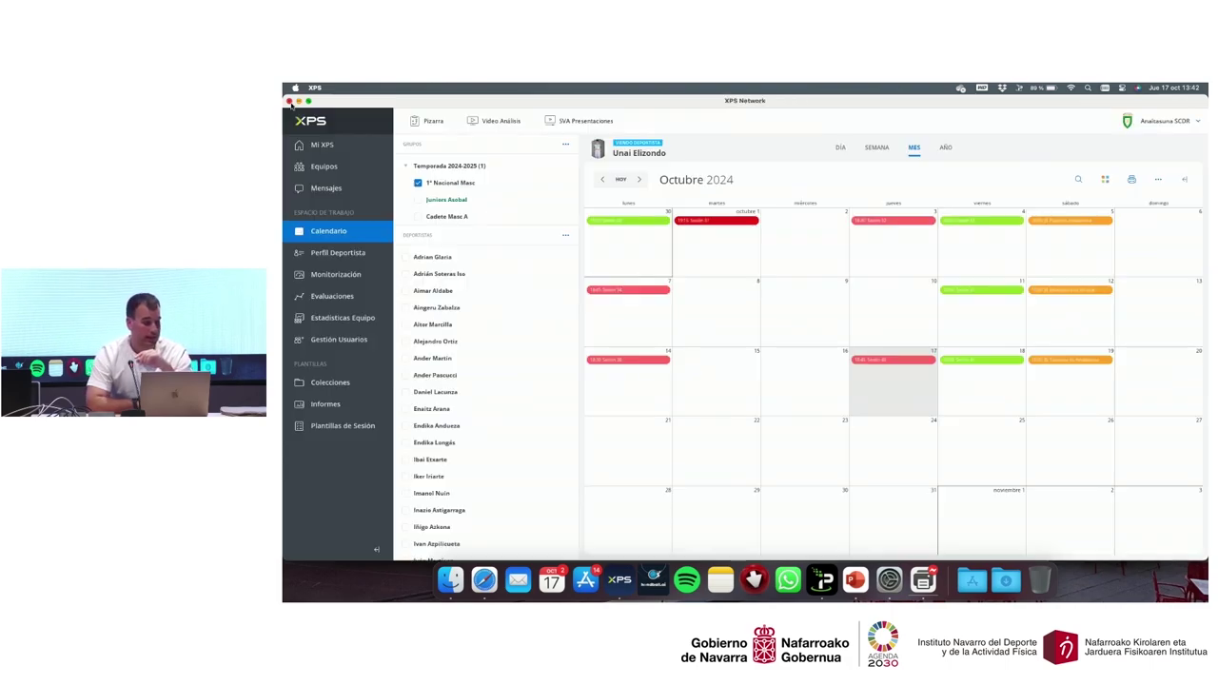
{"action": "left_click", "coordinate": [758, 292]}
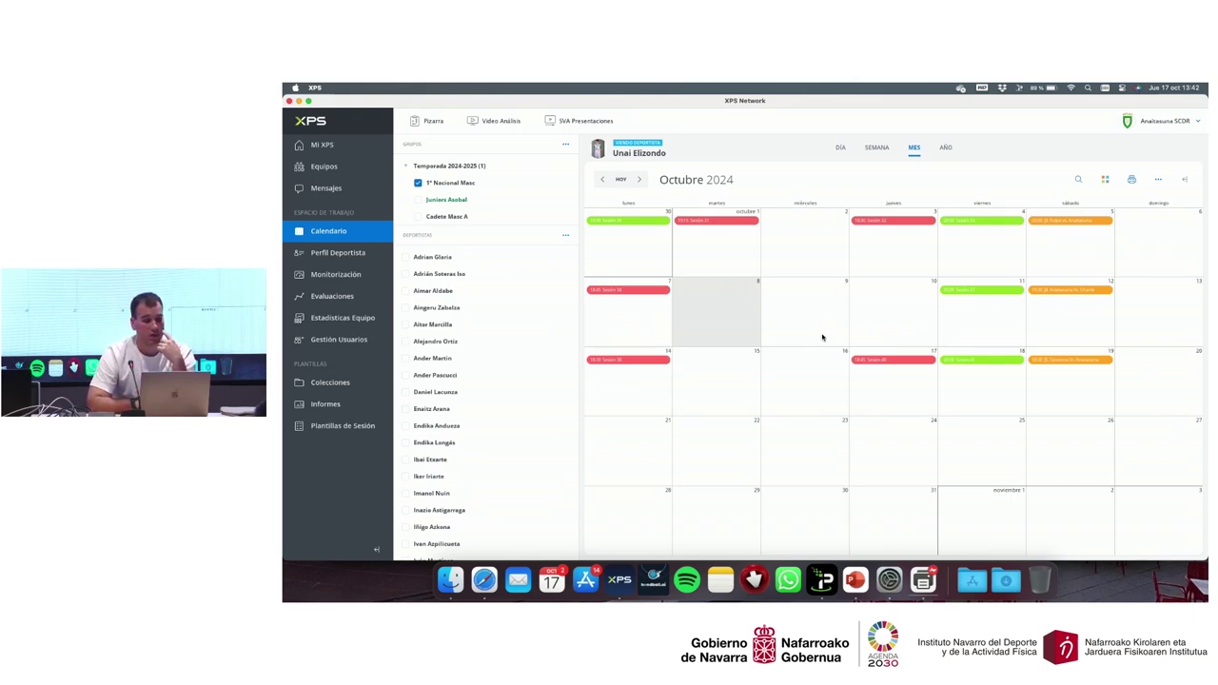
{"action": "left_click", "coordinate": [748, 251]}
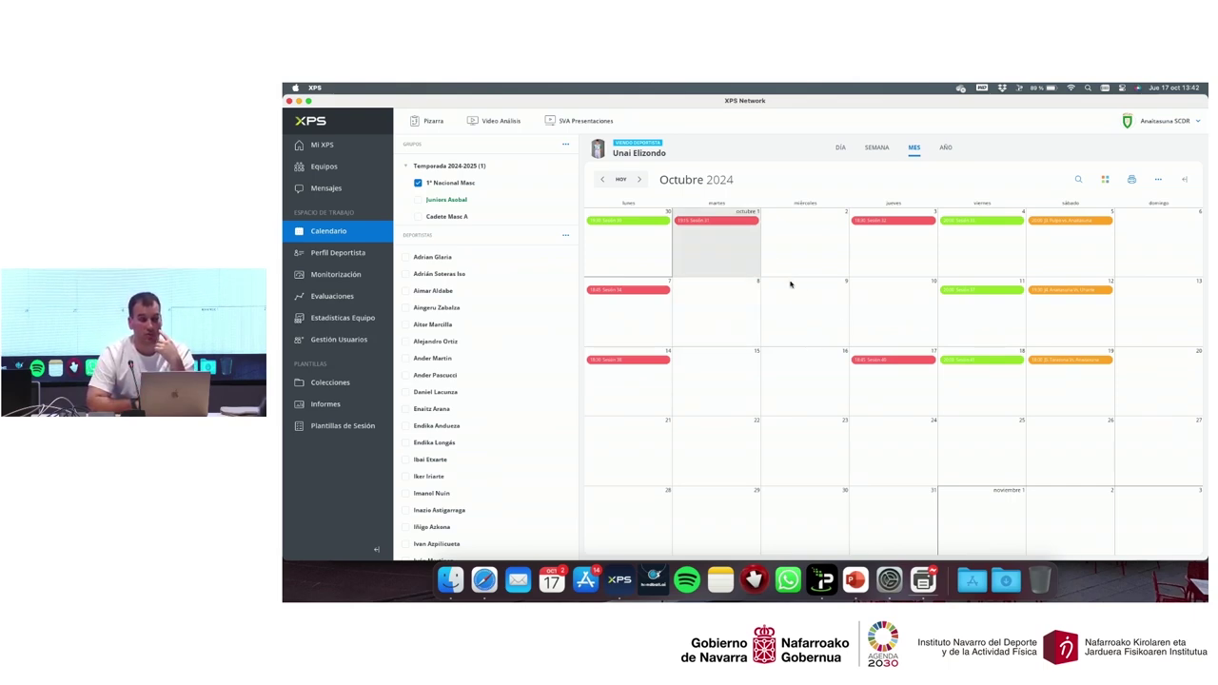
{"action": "left_click", "coordinate": [799, 291]}
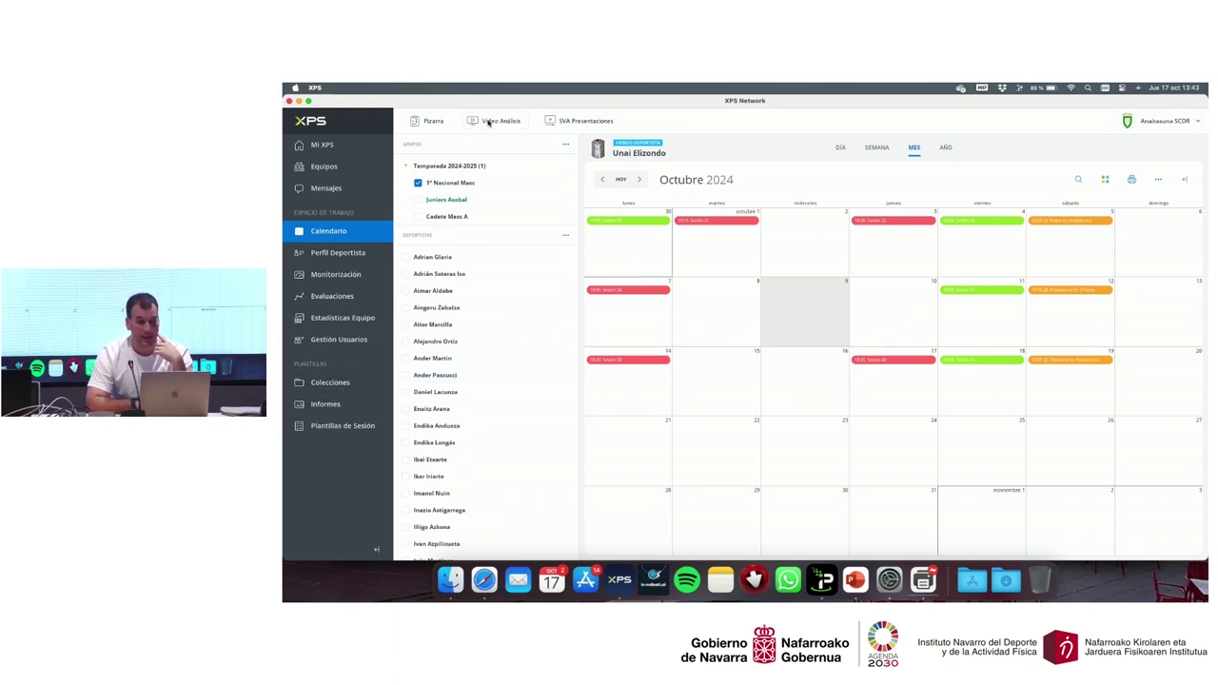
{"action": "left_click", "coordinate": [489, 123]}
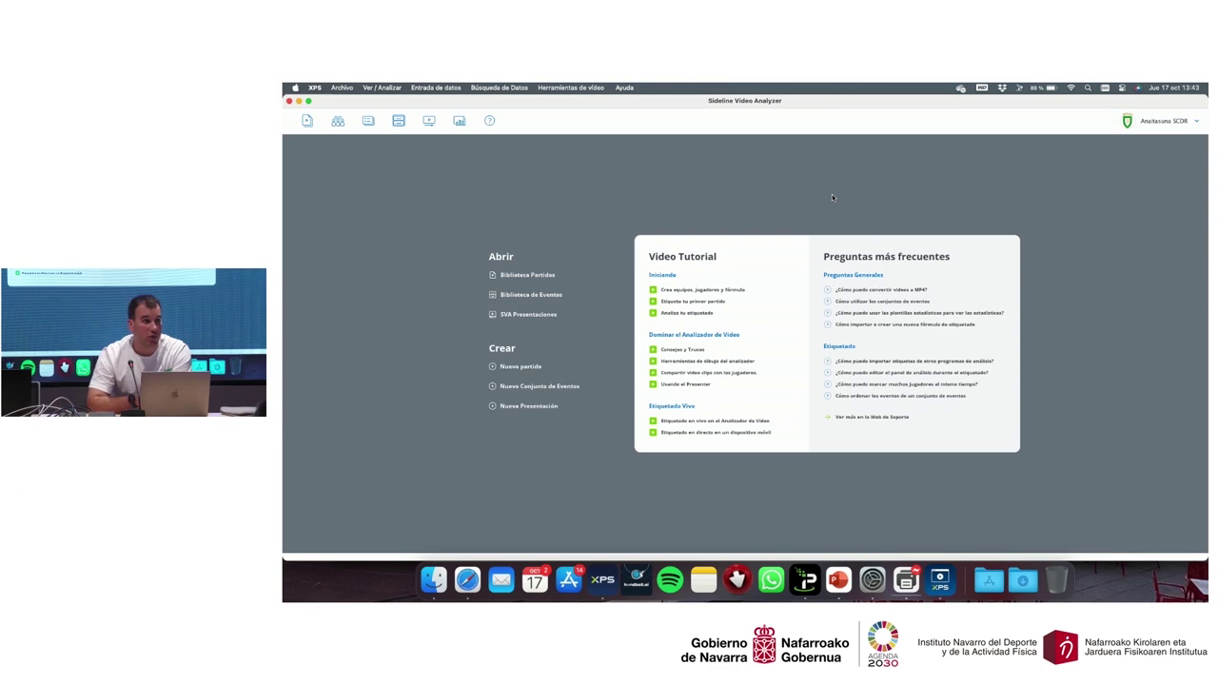
Step: Expand Jornada 3 and Jornada 4 of the 1ª Nacional masculino 2024-2025 match library, and try to open J04. Anaitasuna Vs. Uharte
{"action": "left_click", "coordinate": [308, 121]}
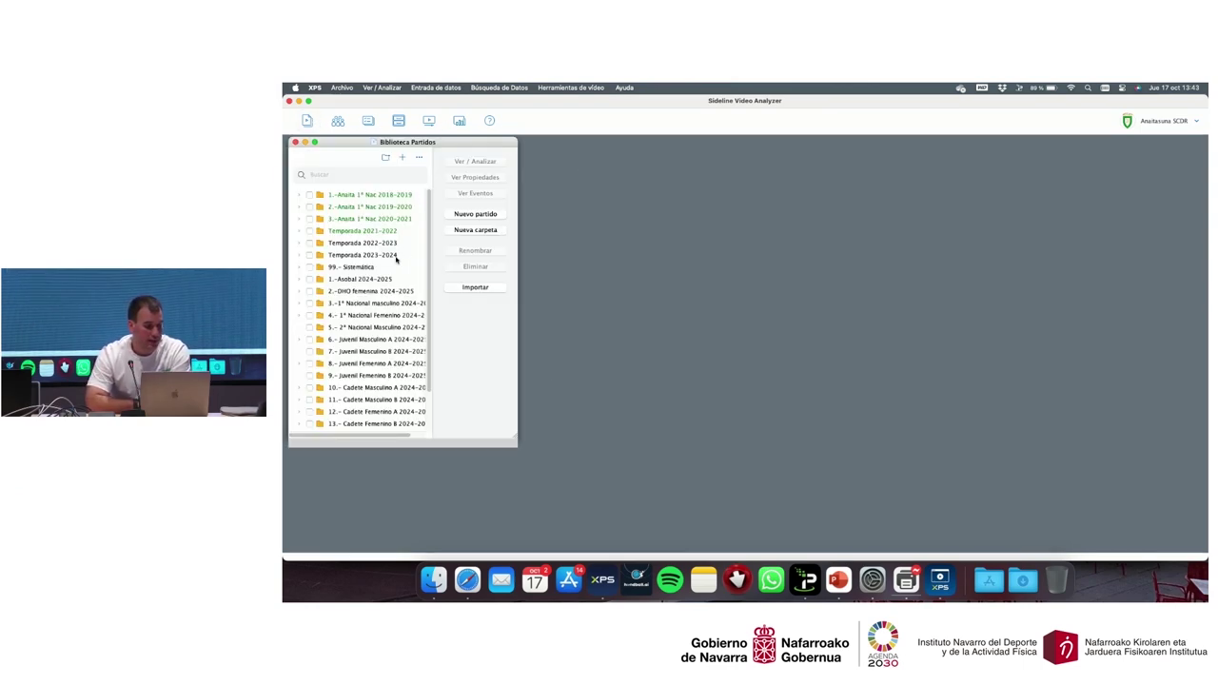
{"action": "scroll", "coordinate": [375, 297], "scroll_direction": "down", "scroll_amount": 1}
{"action": "double_click", "coordinate": [381, 285]}
{"action": "scroll", "coordinate": [379, 283], "scroll_direction": "down", "scroll_amount": 1}
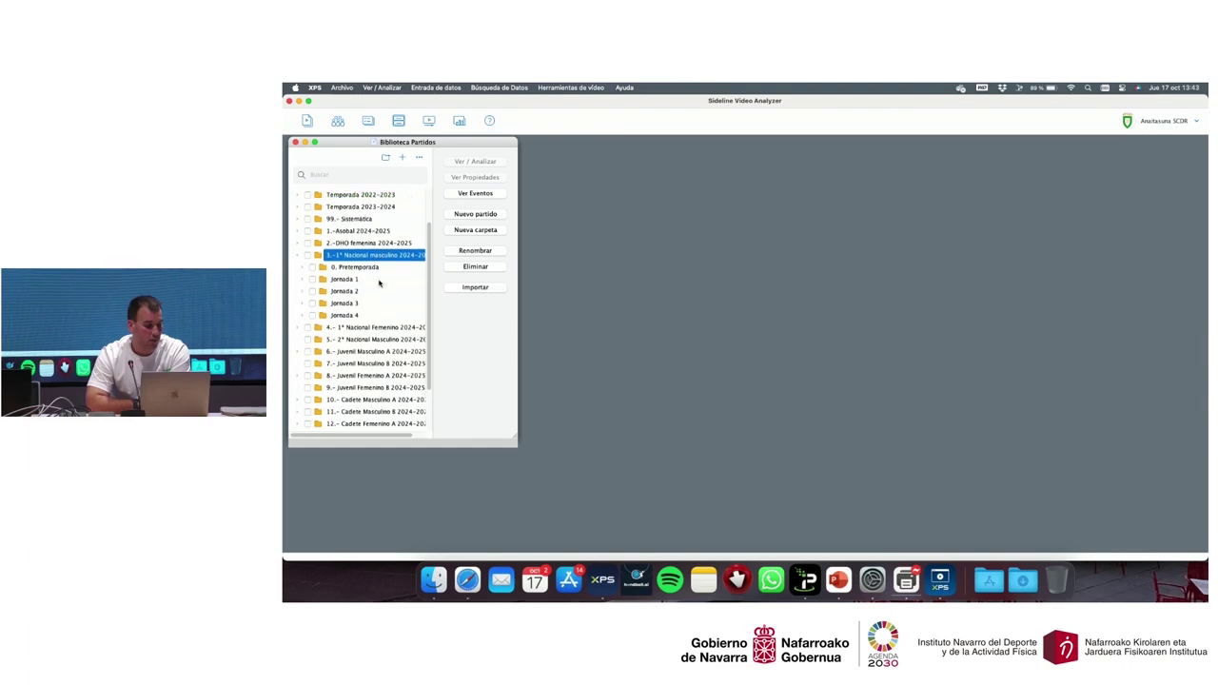
{"action": "double_click", "coordinate": [346, 315]}
{"action": "double_click", "coordinate": [360, 306]}
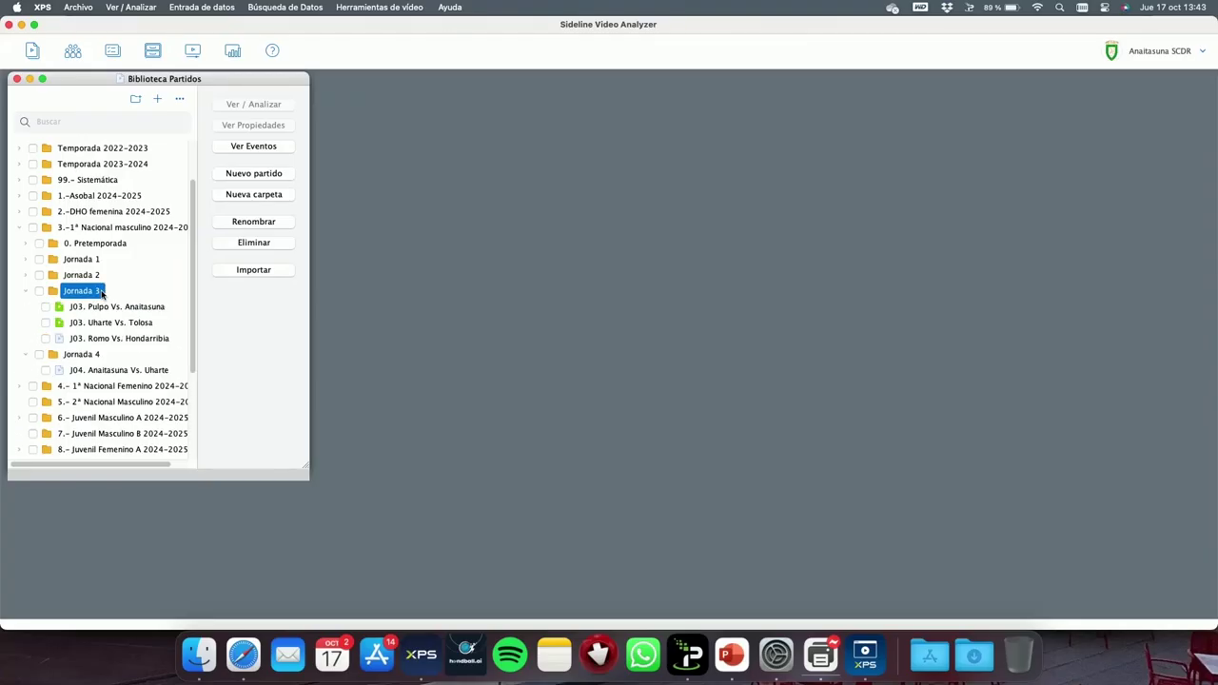
{"action": "double_click", "coordinate": [138, 370]}
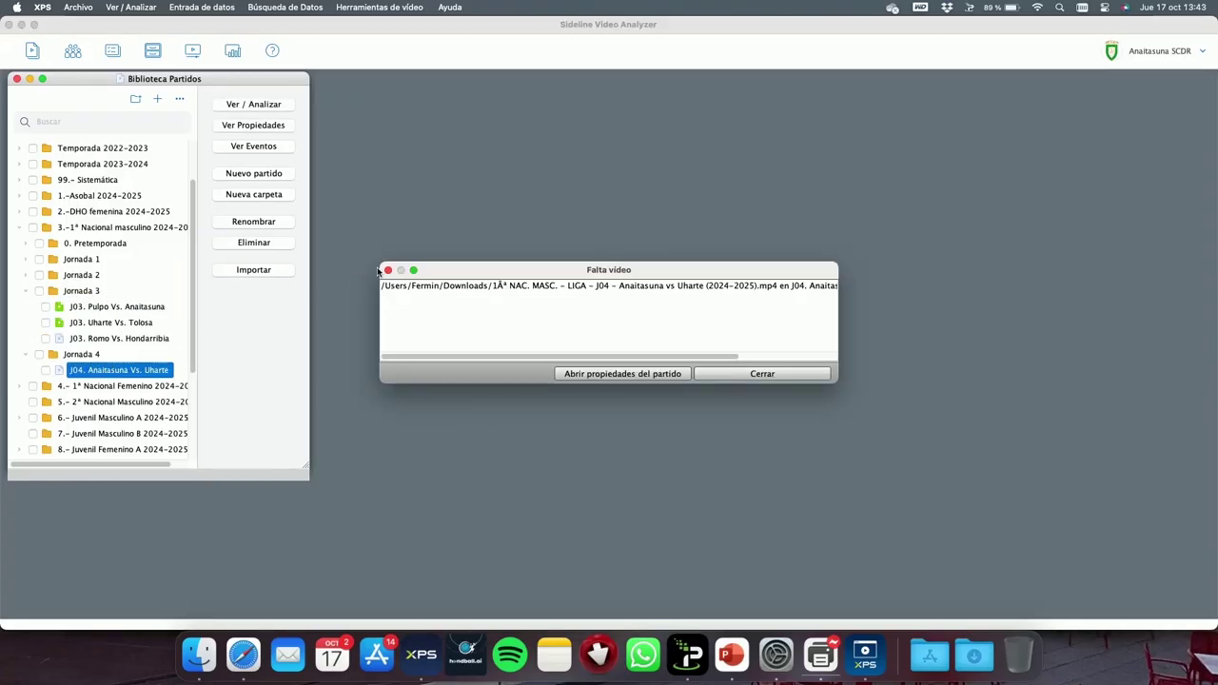
{"action": "left_click", "coordinate": [388, 270]}
Step: Open the match J03. Pulpo Vs. Anaitasuna and enlarge its video and event list windows
{"action": "left_click", "coordinate": [135, 309]}
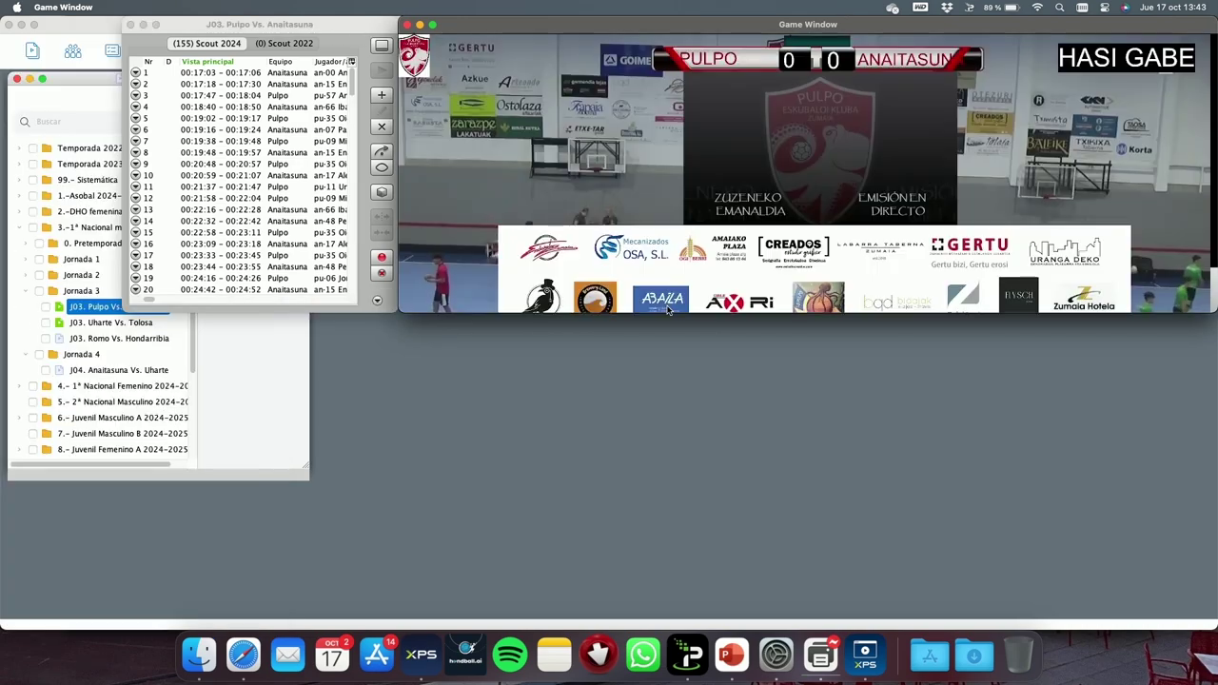
{"action": "left_click_drag", "start_coordinate": [656, 315], "coordinate": [656, 628]}
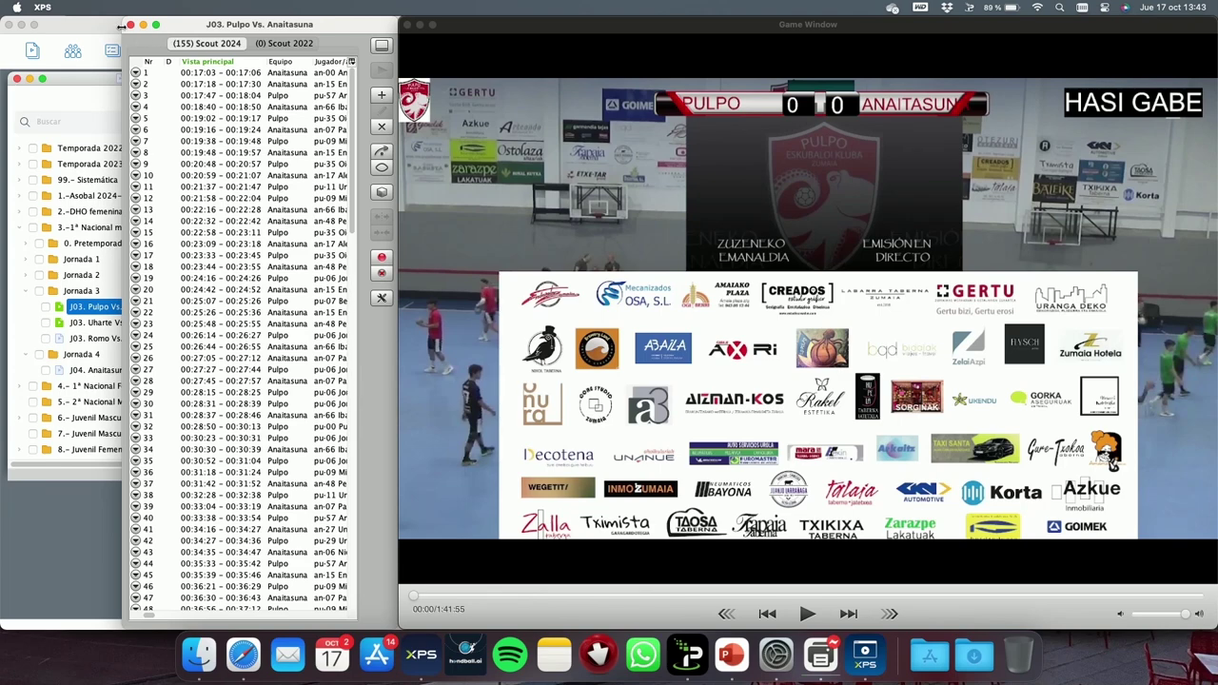
{"action": "left_click_drag", "start_coordinate": [124, 29], "coordinate": [5, 23]}
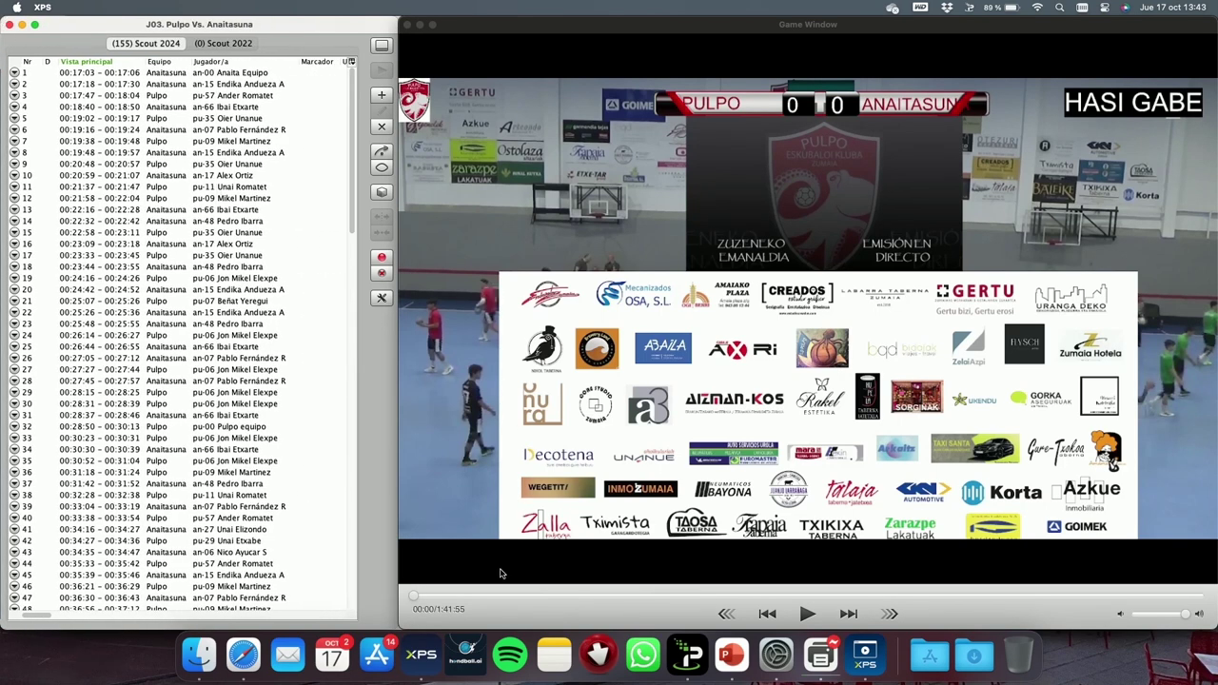
Step: Play the match video muted, skip ahead to about 20:15 and pause it
{"action": "key", "text": "space"}
{"action": "key", "text": "XF86AudioMute"}
{"action": "left_click", "coordinate": [519, 596]}
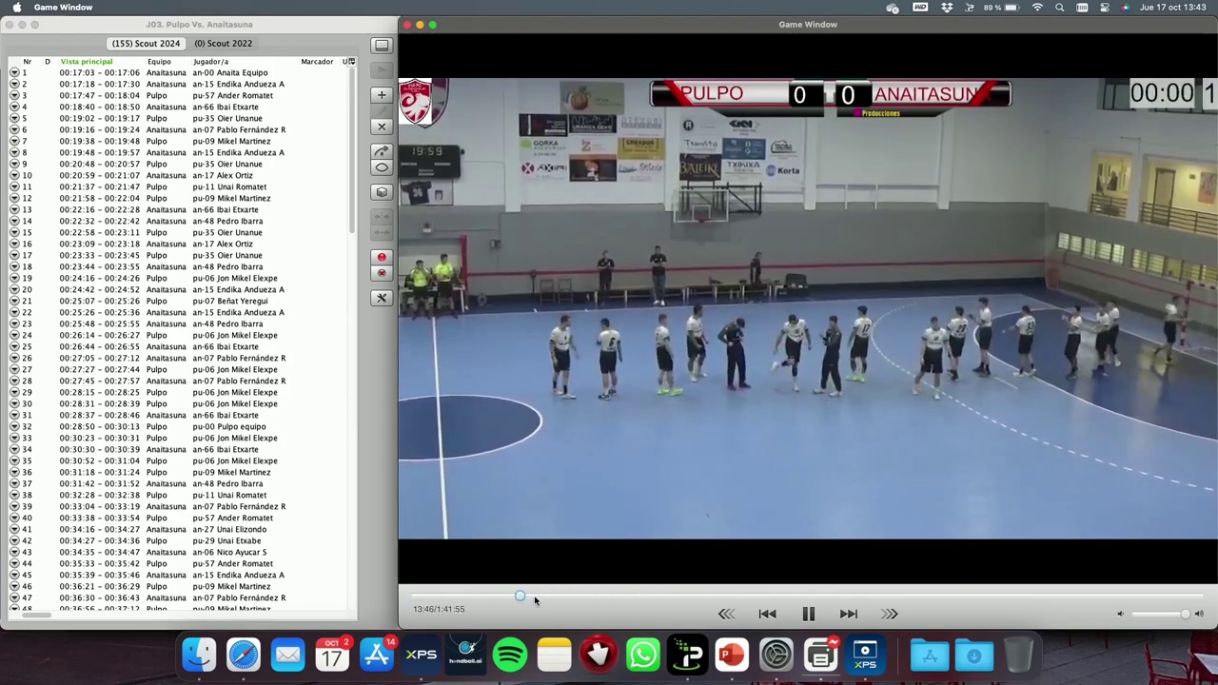
{"action": "left_click", "coordinate": [569, 595]}
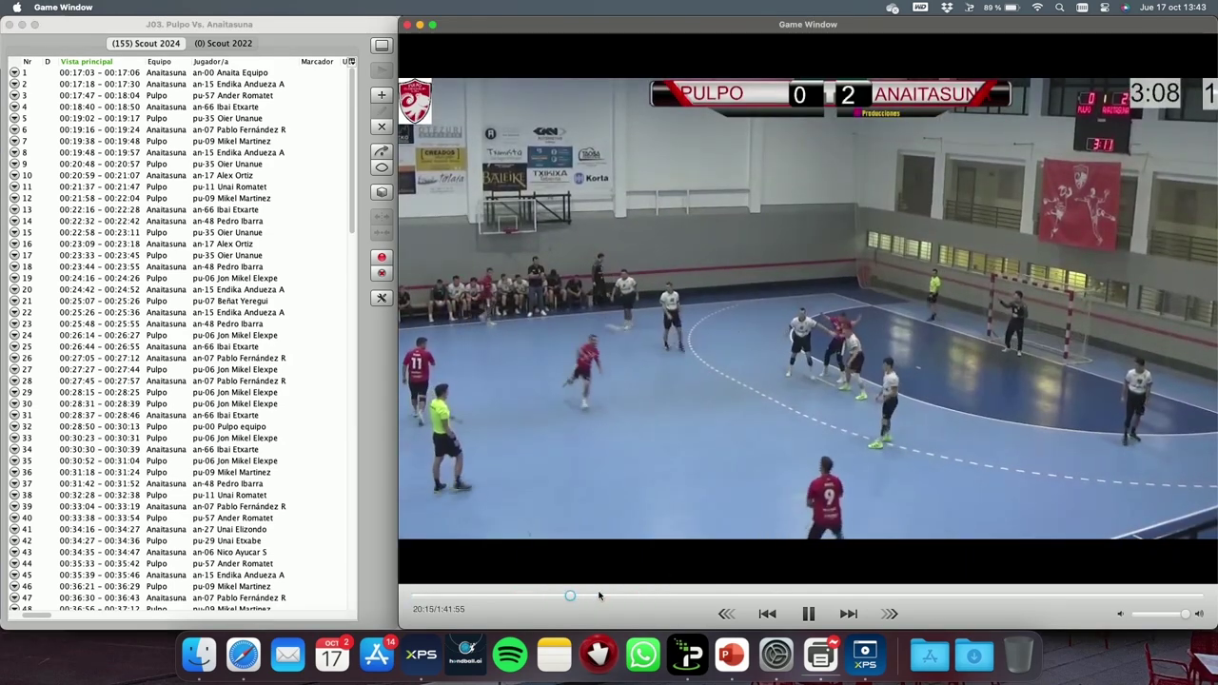
{"action": "key", "text": "space"}
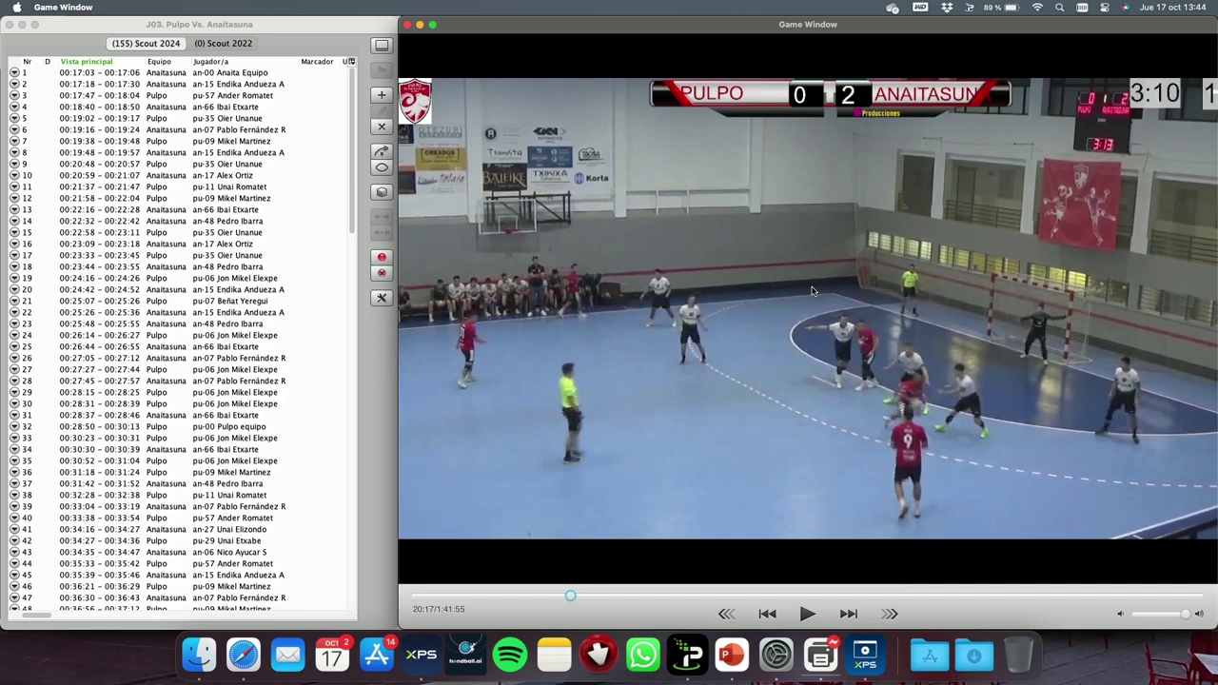
Step: Start a Scout 2024 event from 00:20:22 to 00:20:28, assign a Pulpo player and the outcome Gol, and close it without saving
{"action": "key", "text": "space"}
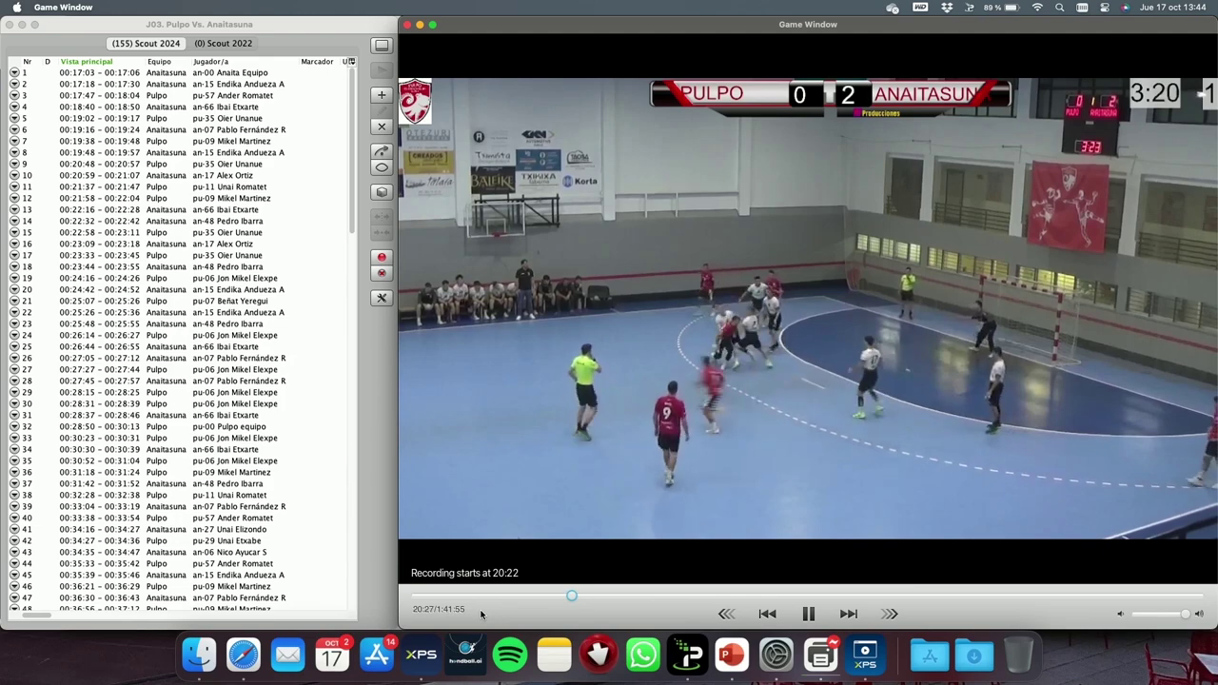
{"action": "key", "text": "space"}
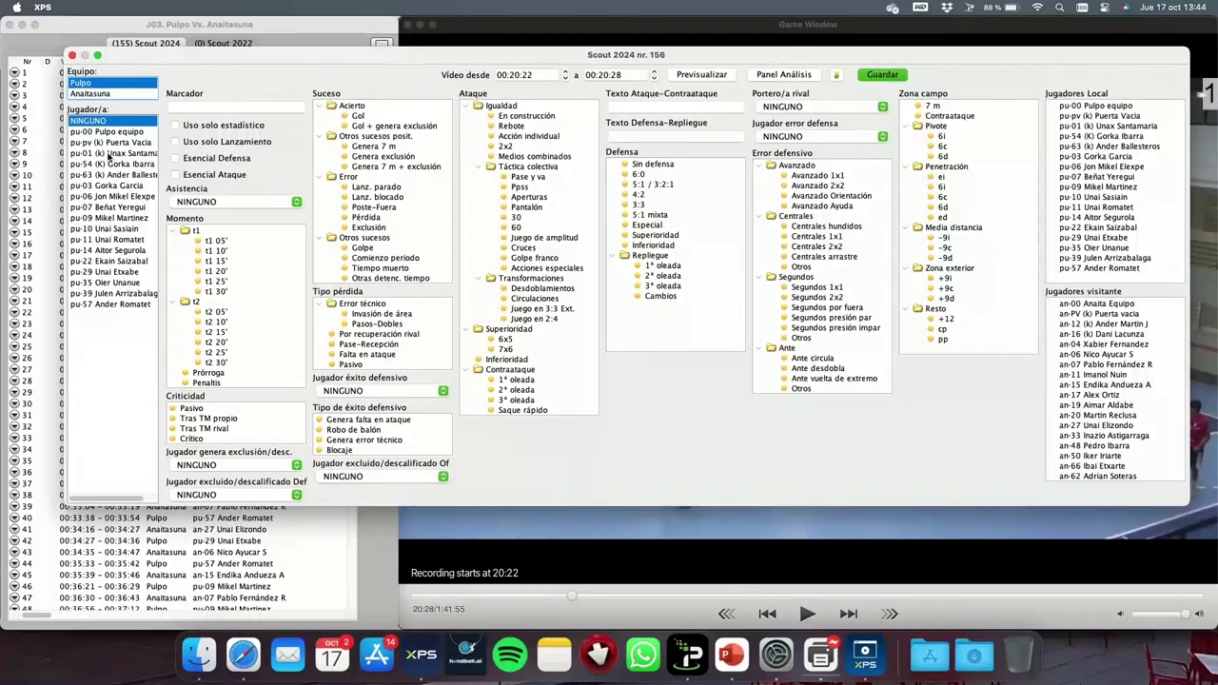
{"action": "left_click", "coordinate": [98, 185]}
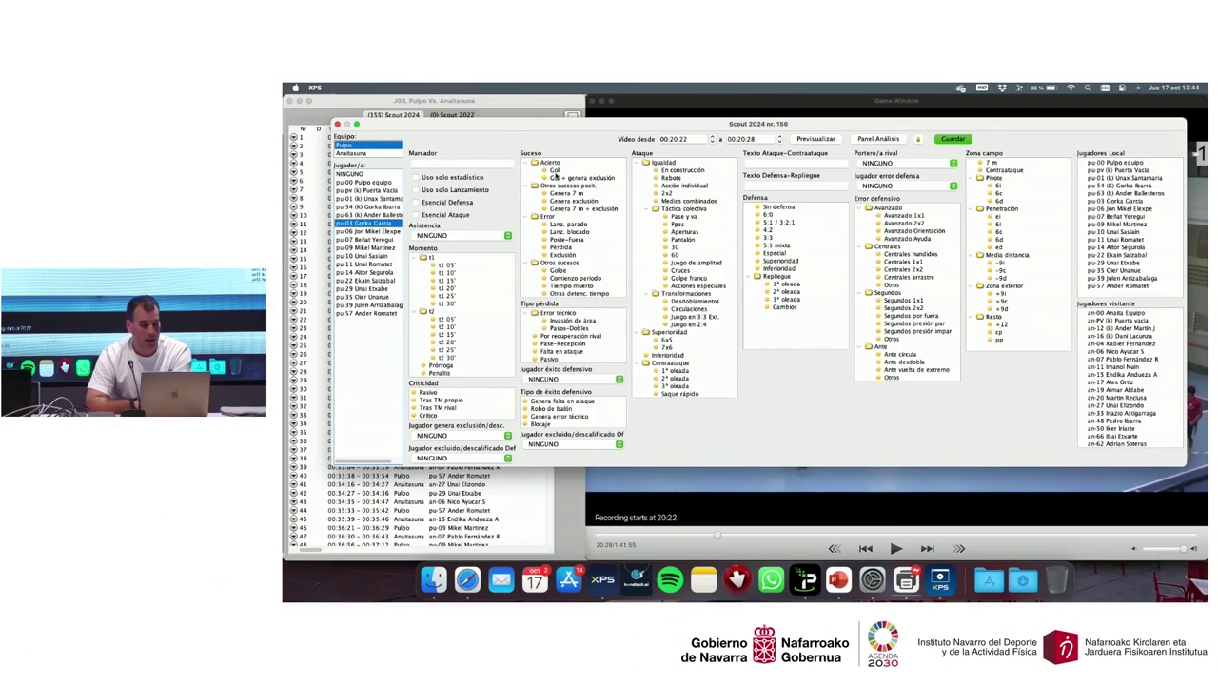
{"action": "left_click", "coordinate": [358, 115]}
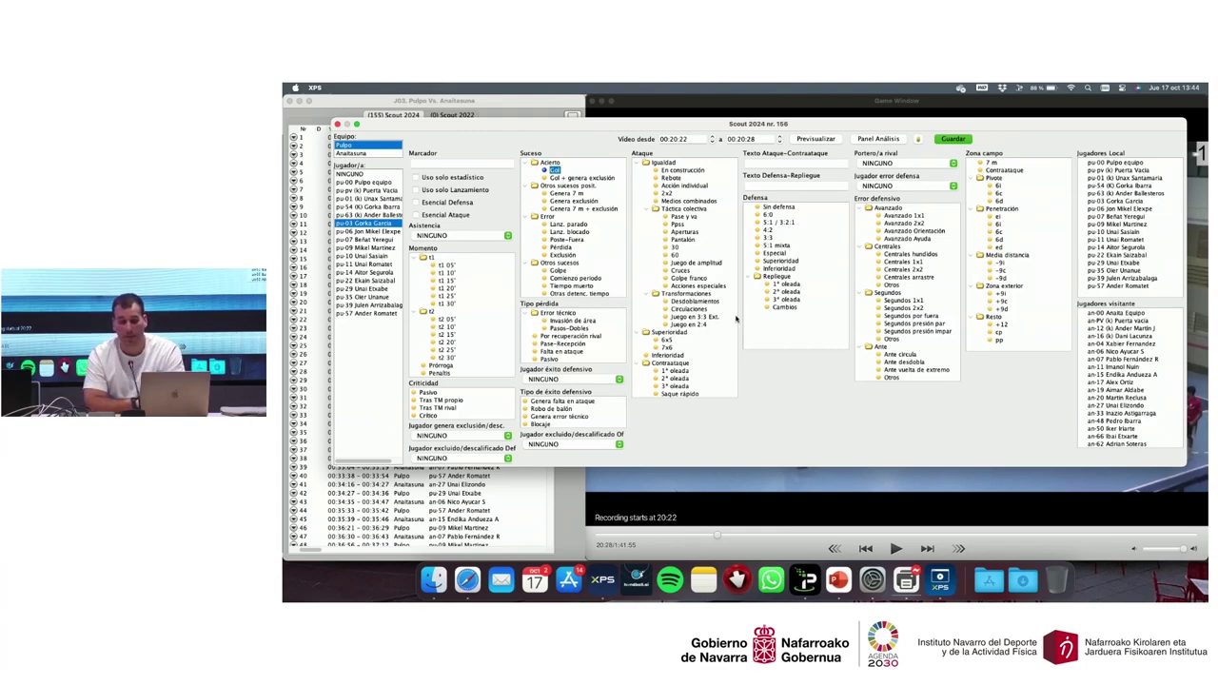
{"action": "left_click_drag", "start_coordinate": [650, 122], "coordinate": [650, 129]}
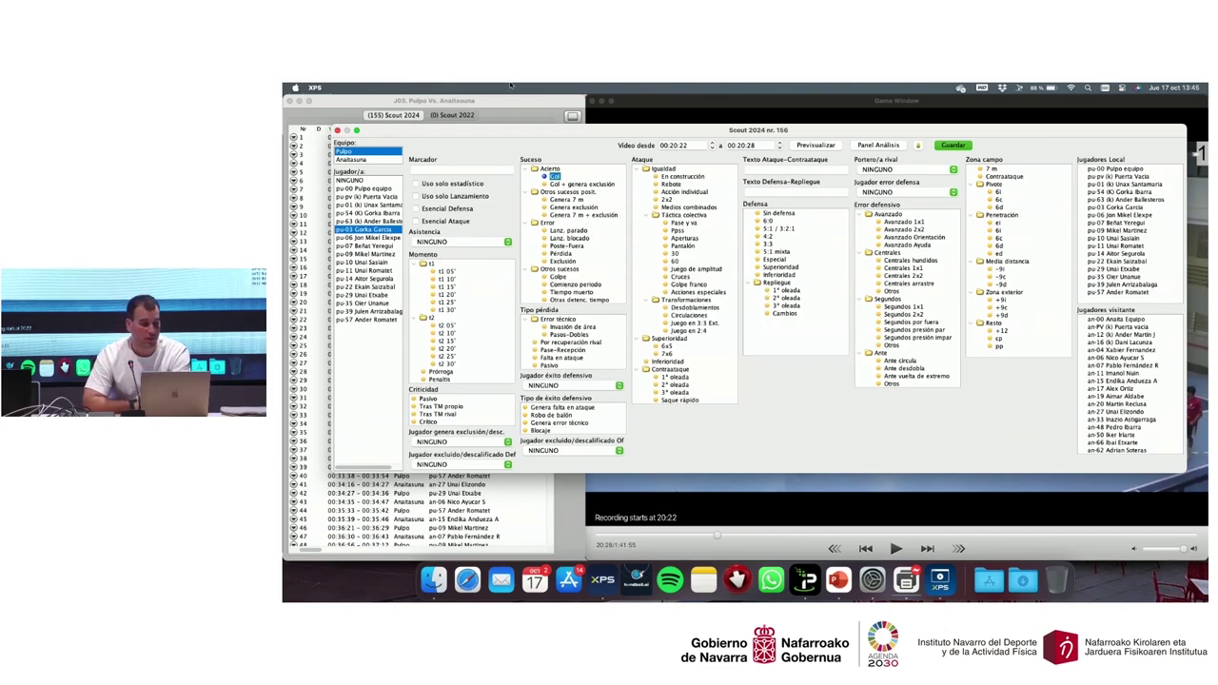
{"action": "left_click", "coordinate": [338, 130]}
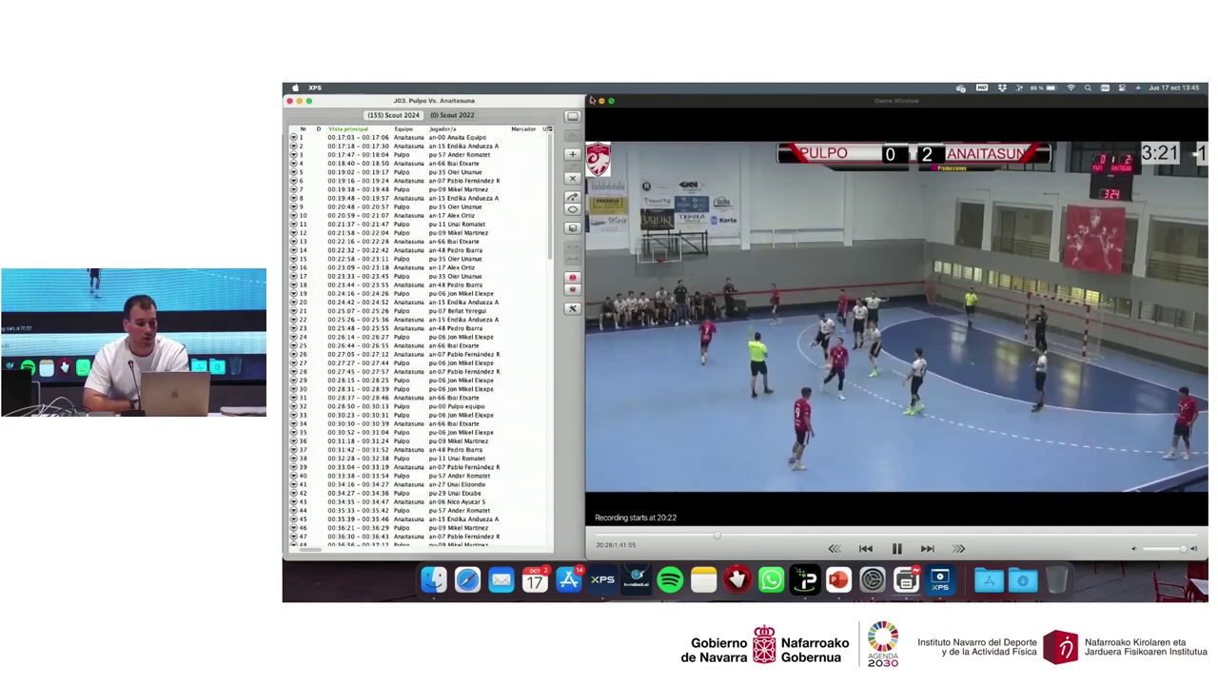
Step: Close the match and open the Anaitasuna team from the 1ª Nacional masculino 2024-2025 folder in team administration
{"action": "left_click", "coordinate": [591, 101]}
{"action": "left_click", "coordinate": [338, 120]}
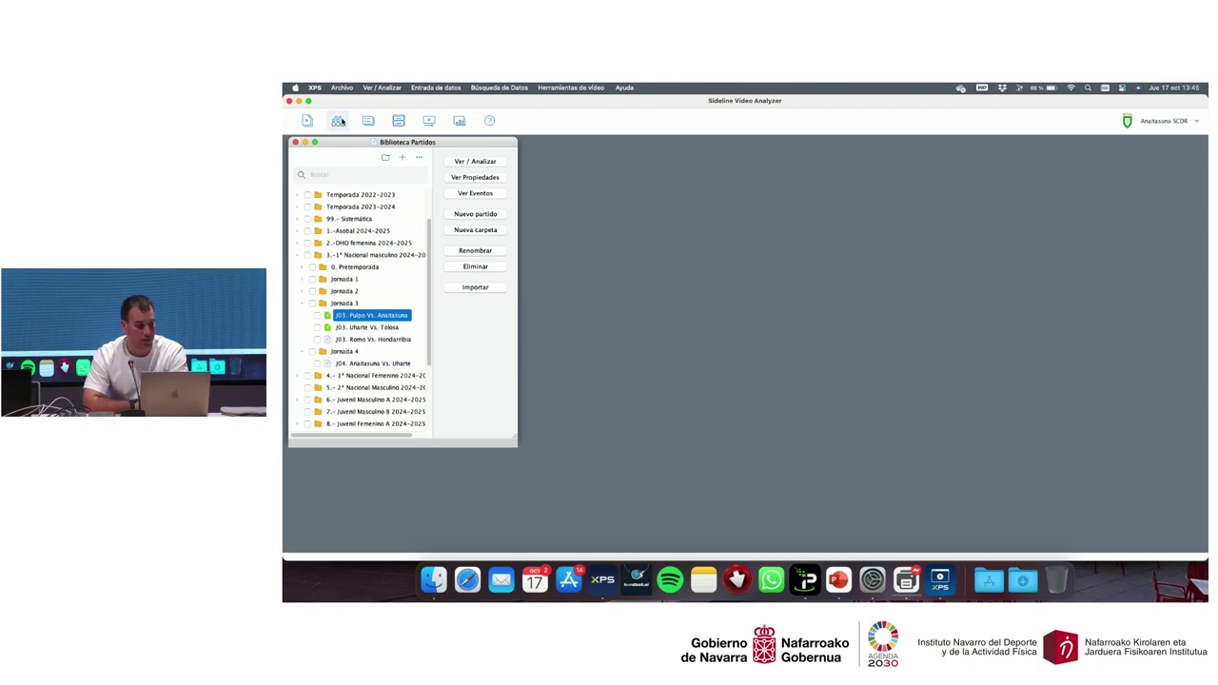
{"action": "scroll", "coordinate": [378, 224], "scroll_direction": "down", "scroll_amount": 2}
{"action": "double_click", "coordinate": [362, 287]}
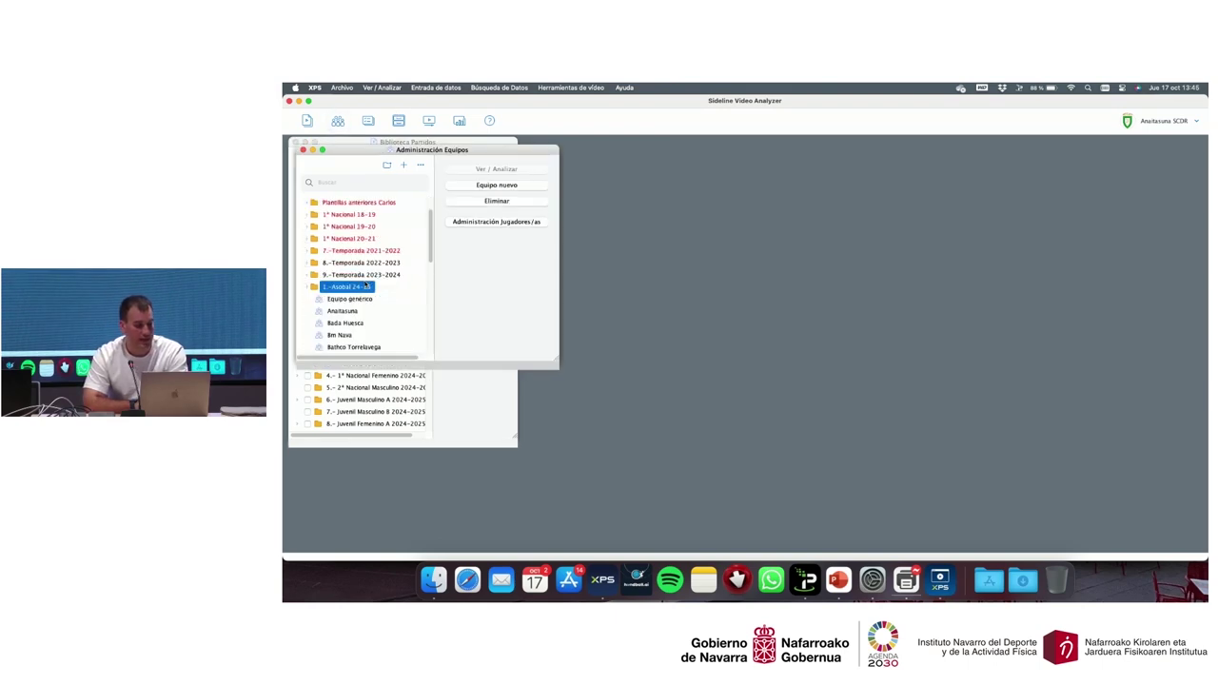
{"action": "double_click", "coordinate": [362, 286]}
{"action": "double_click", "coordinate": [349, 310]}
{"action": "scroll", "coordinate": [349, 304], "scroll_direction": "down", "scroll_amount": 3}
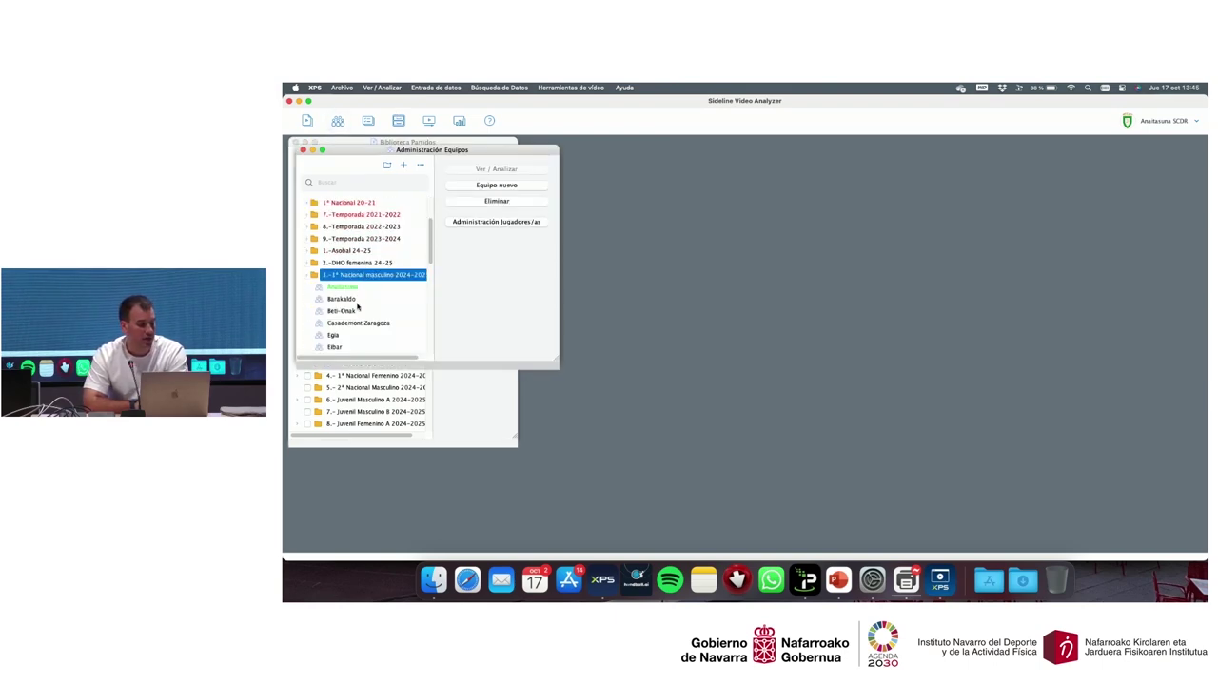
{"action": "left_click", "coordinate": [350, 290]}
{"action": "double_click", "coordinate": [343, 287]}
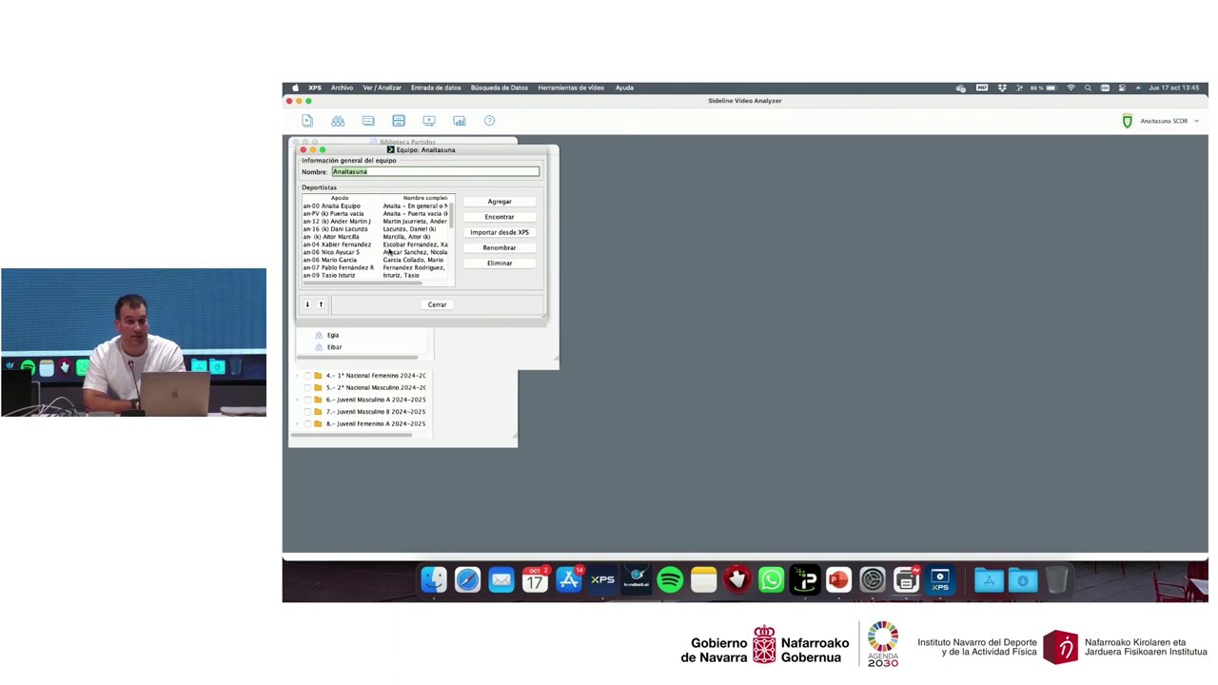
Step: Review the nicknames and full names of the players in the Anaitasuna team roster, and close it
{"action": "scroll", "coordinate": [388, 250], "scroll_direction": "down", "scroll_amount": 2}
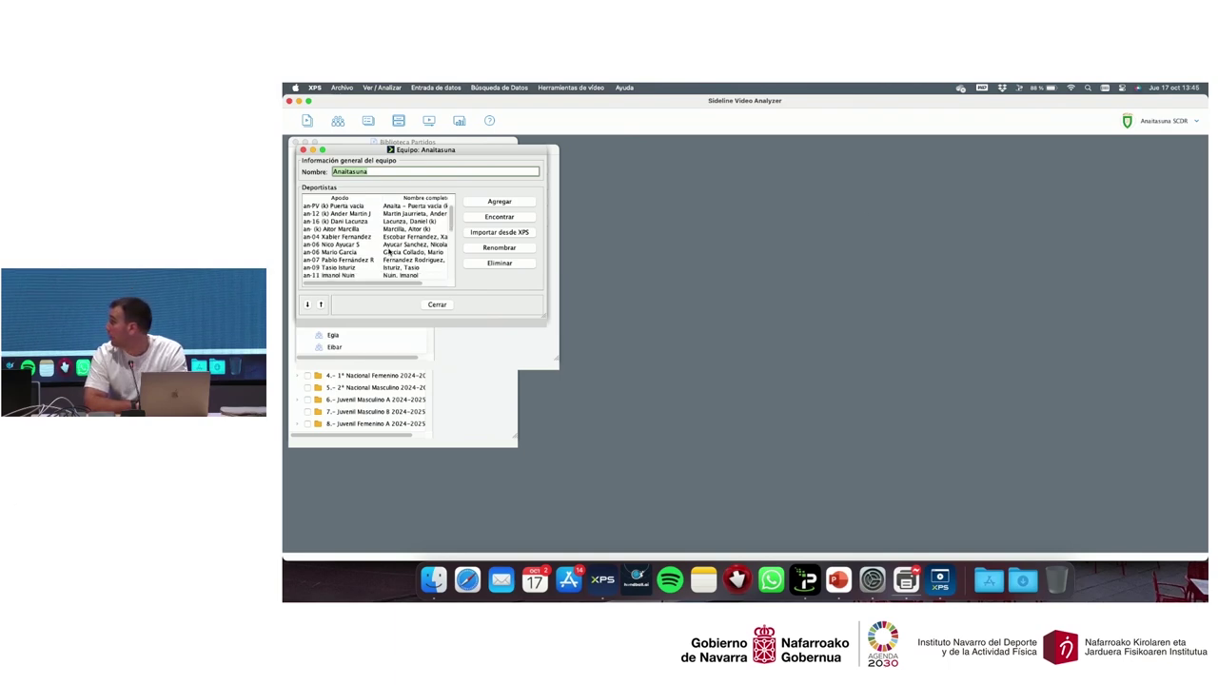
{"action": "scroll", "coordinate": [388, 250], "scroll_direction": "down", "scroll_amount": 2}
{"action": "scroll", "coordinate": [388, 250], "scroll_direction": "right", "scroll_amount": 1}
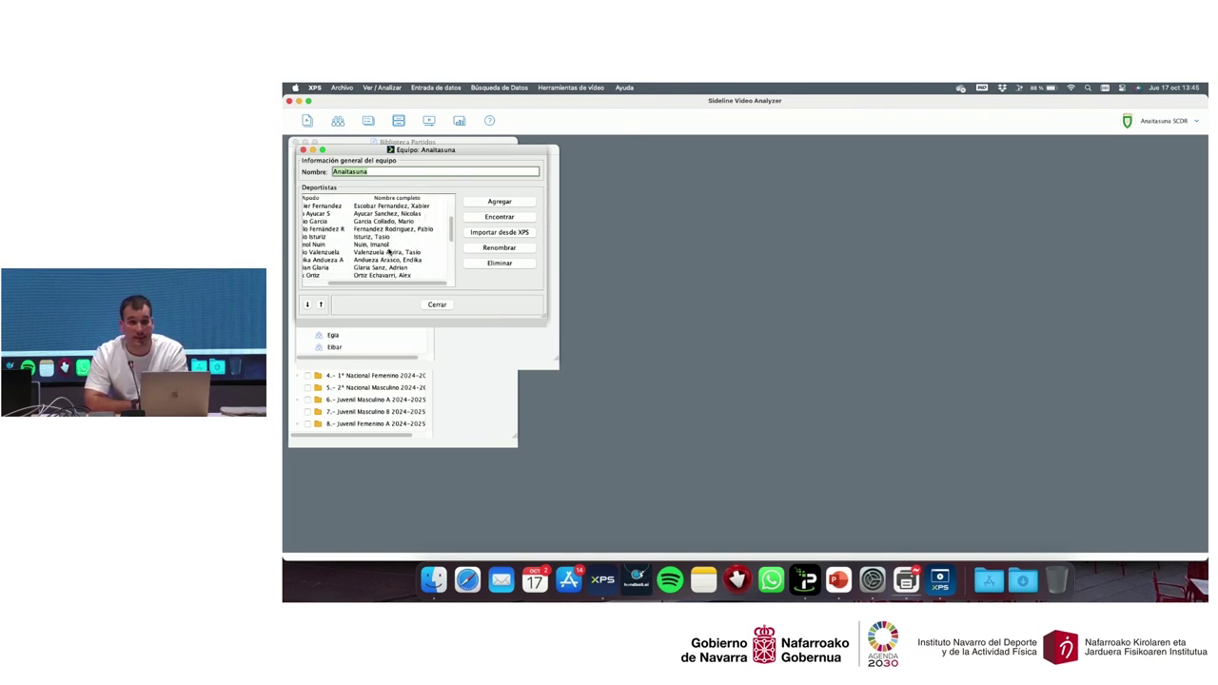
{"action": "scroll", "coordinate": [388, 251], "scroll_direction": "down", "scroll_amount": 3}
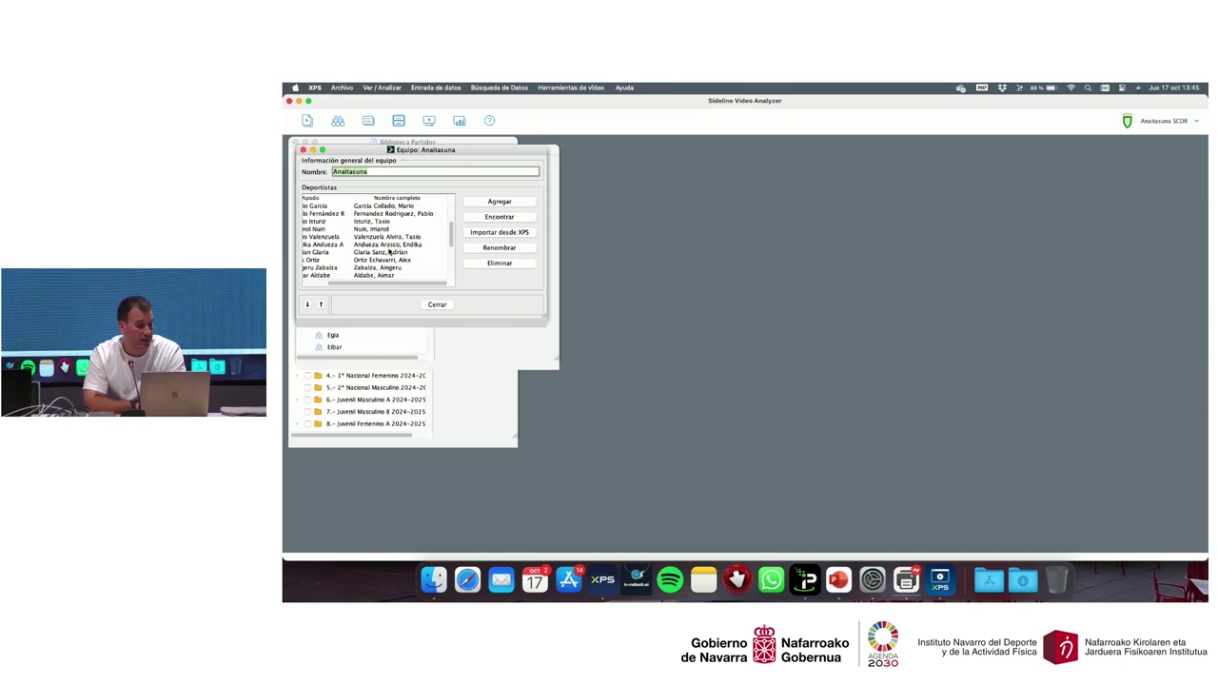
{"action": "scroll", "coordinate": [388, 251], "scroll_direction": "left", "scroll_amount": 1}
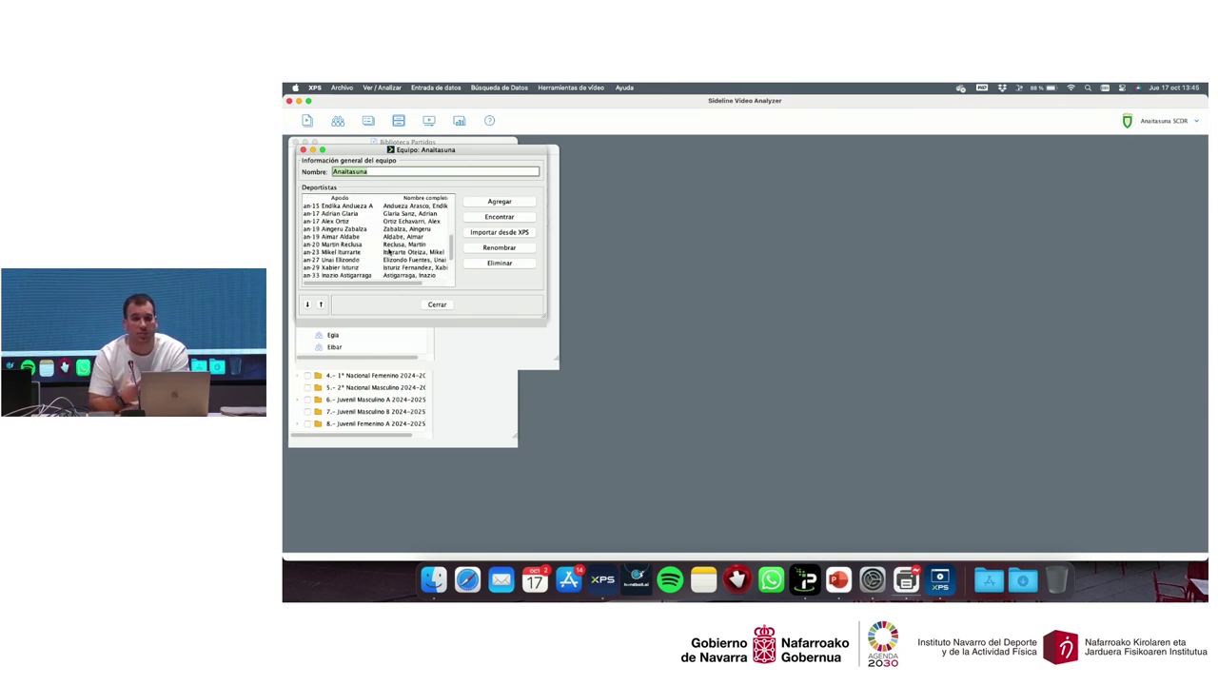
{"action": "scroll", "coordinate": [389, 251], "scroll_direction": "down", "scroll_amount": 3}
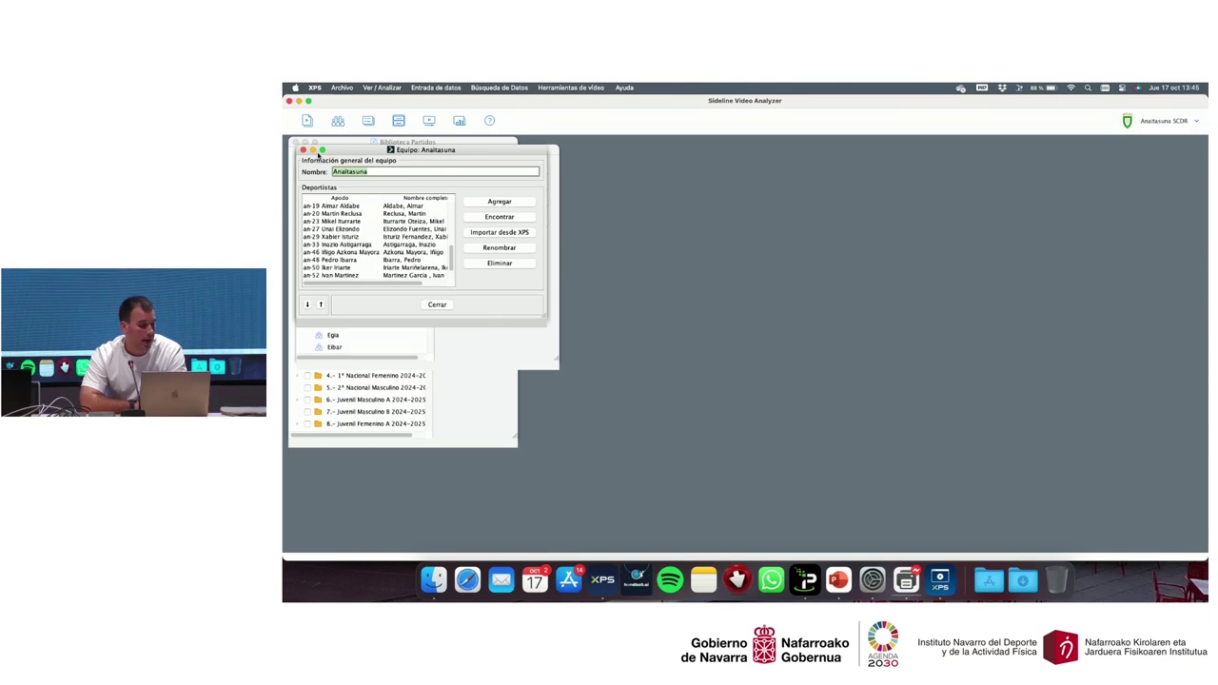
{"action": "left_click", "coordinate": [304, 150]}
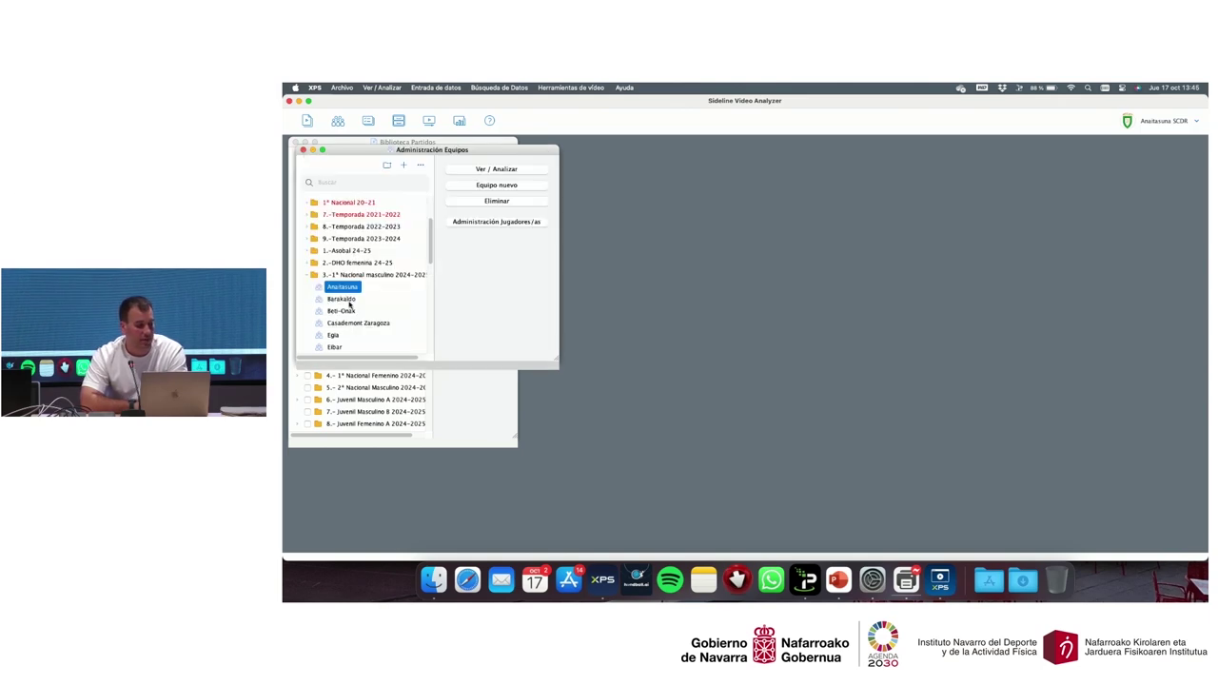
Step: Leave team administration and open the list of video analysis templates
{"action": "left_click", "coordinate": [348, 300]}
{"action": "left_click", "coordinate": [344, 312]}
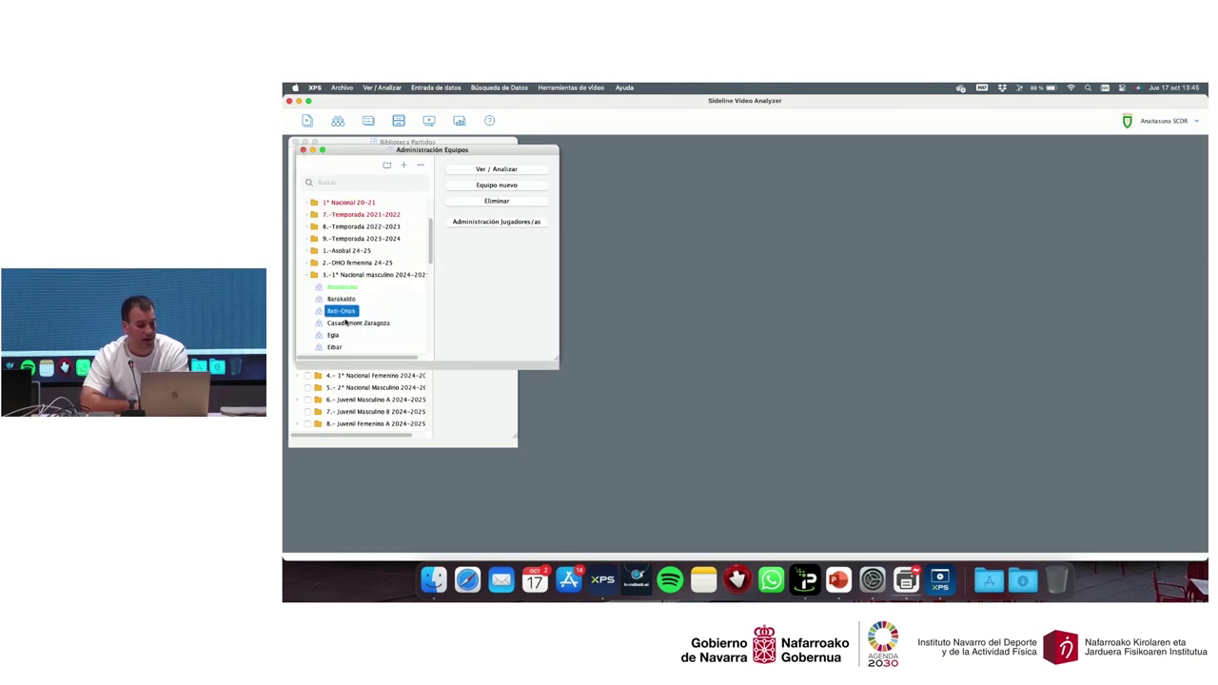
{"action": "left_click", "coordinate": [303, 151]}
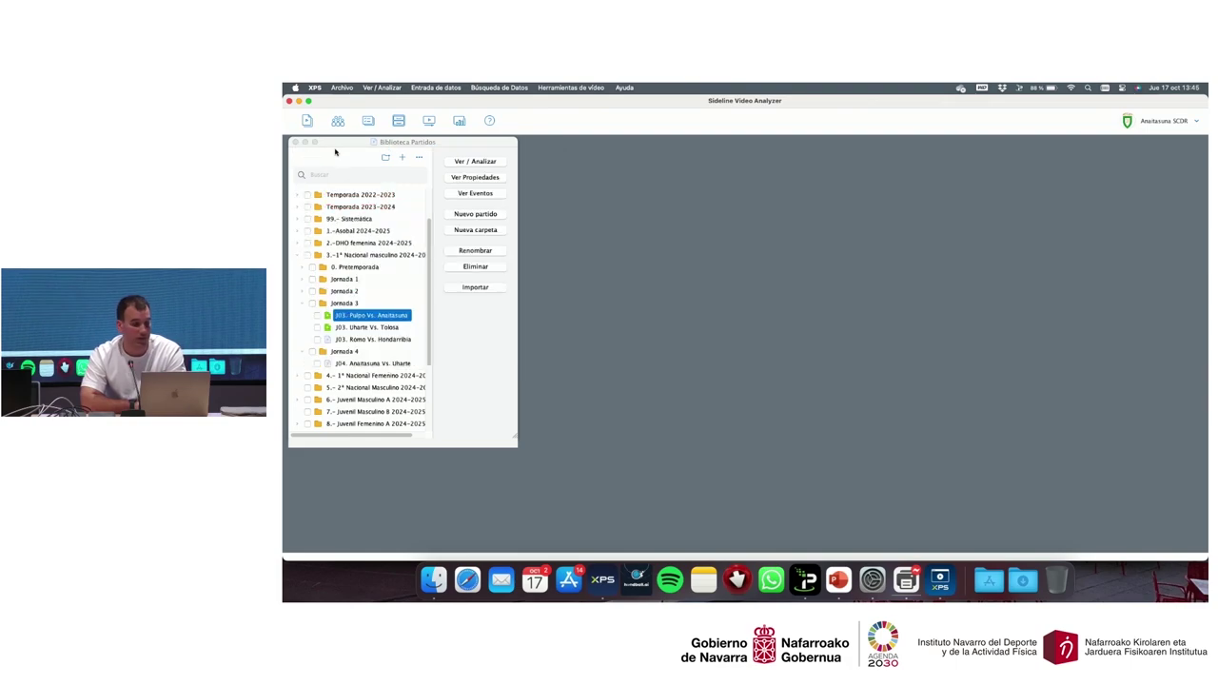
{"action": "left_click", "coordinate": [368, 120]}
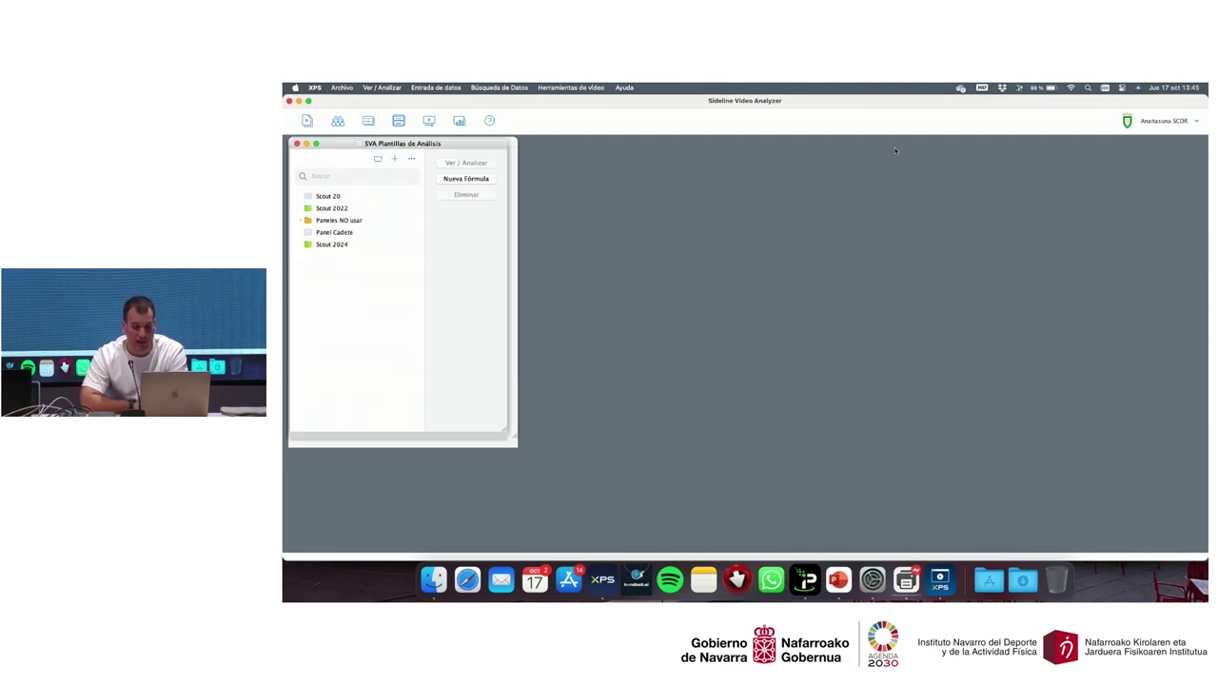
Step: Switch from the club account to the presenter's personal account and open its list of video analysis templates
{"action": "left_click", "coordinate": [1156, 121]}
{"action": "left_click", "coordinate": [1151, 127]}
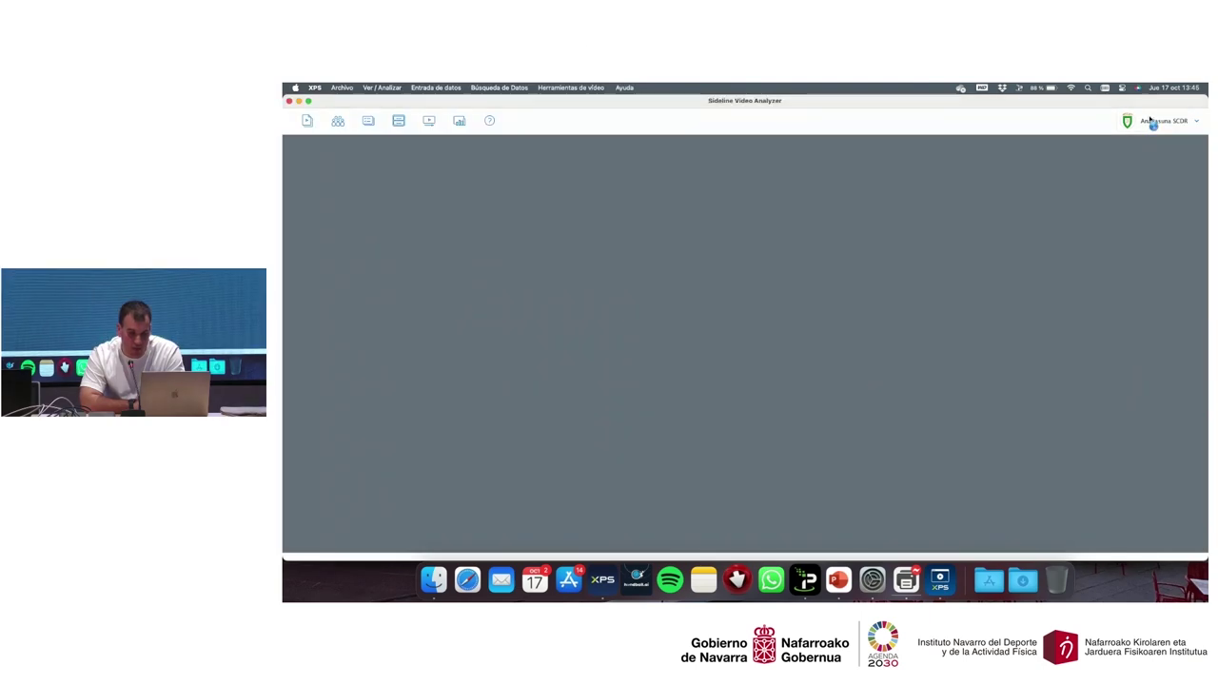
{"action": "left_click", "coordinate": [1153, 121]}
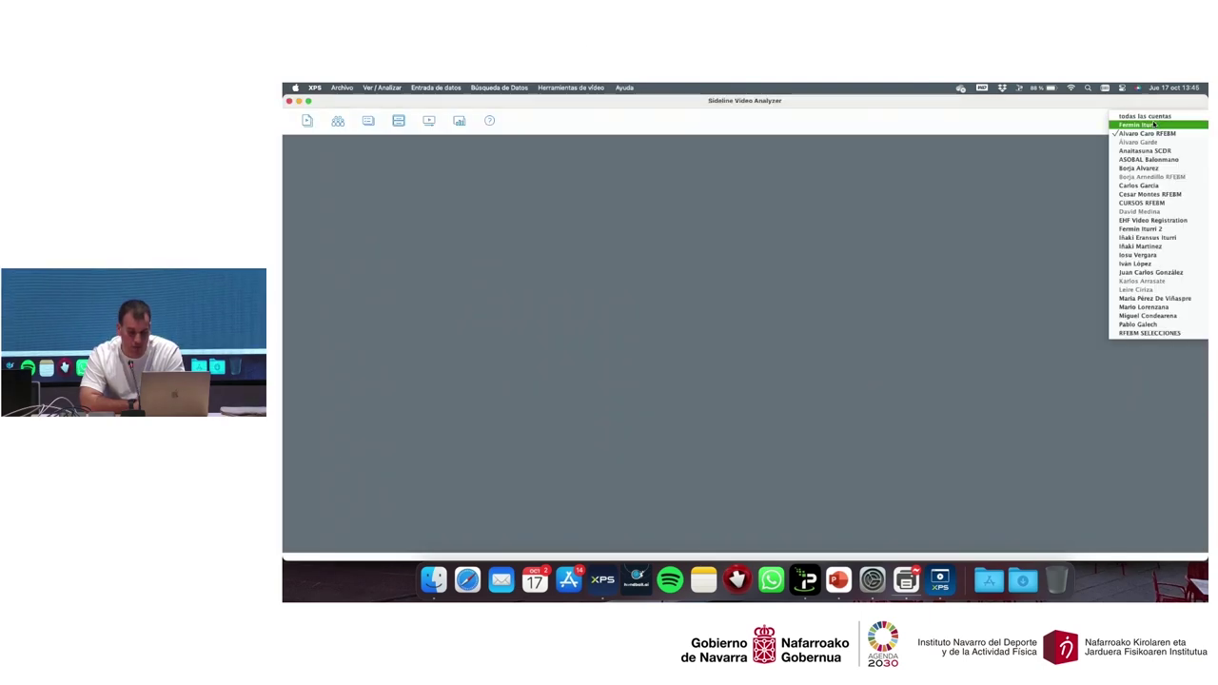
{"action": "left_click", "coordinate": [1154, 125]}
{"action": "left_click", "coordinate": [369, 124]}
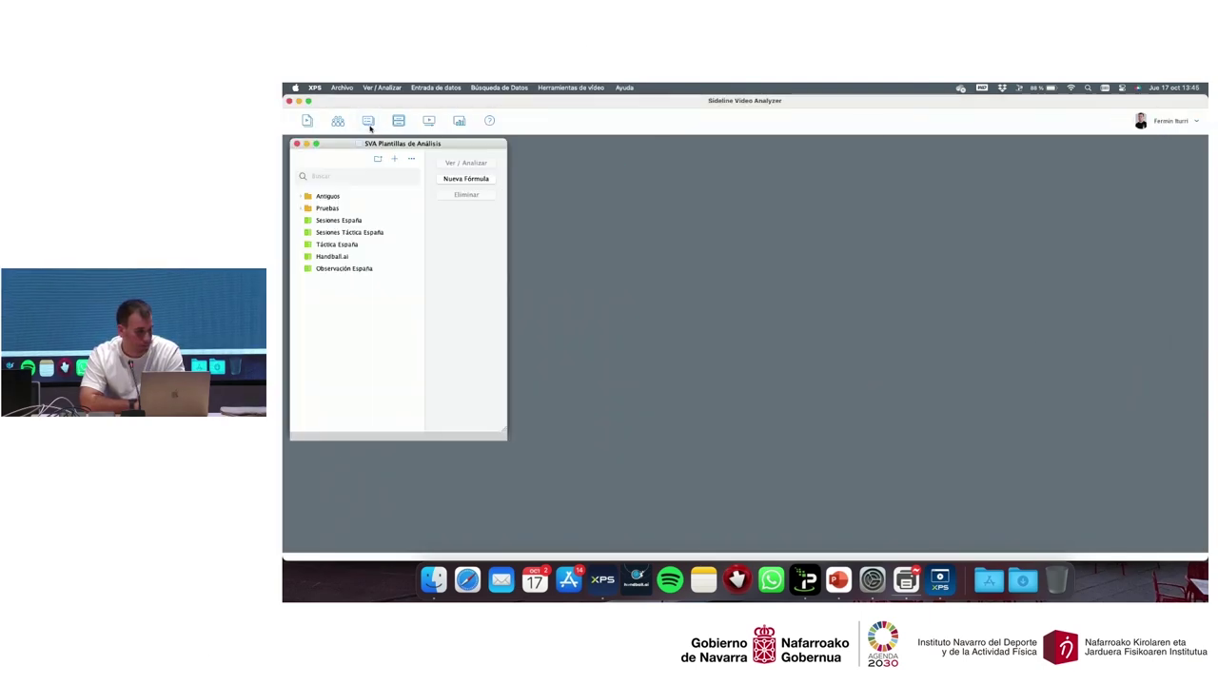
Step: Preview the event entry form of the Observación España analysis template, and close the preview and the template
{"action": "double_click", "coordinate": [345, 269]}
{"action": "left_click", "coordinate": [557, 295]}
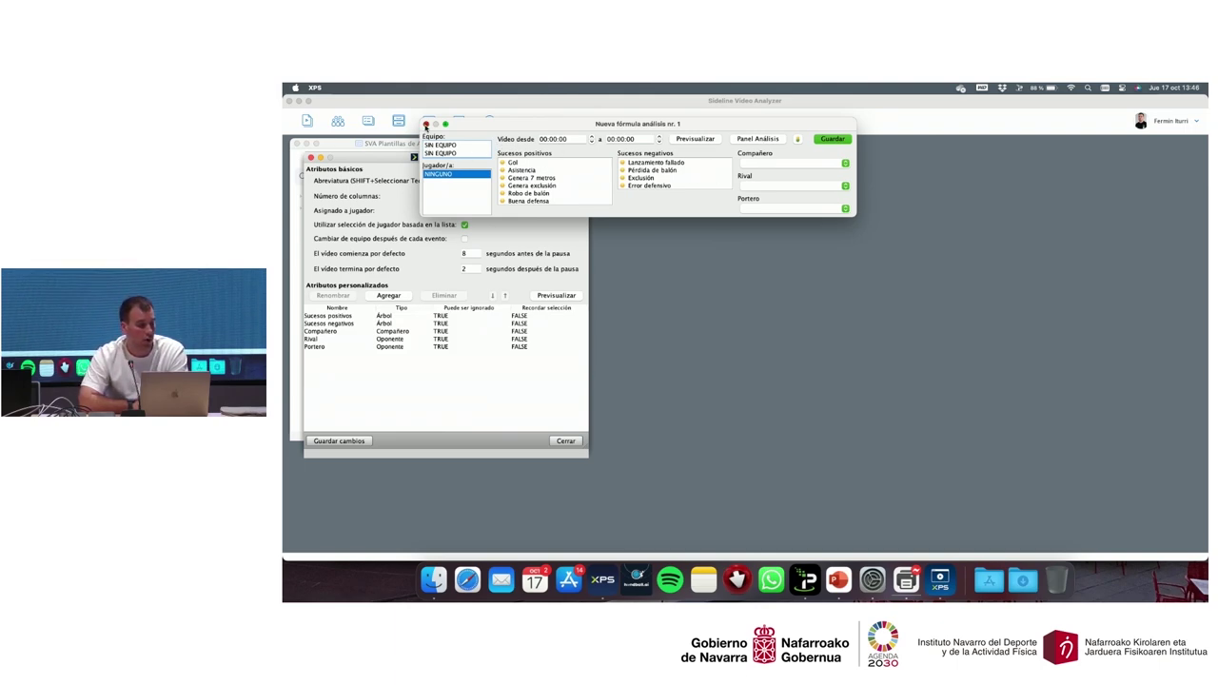
{"action": "left_click", "coordinate": [425, 124]}
{"action": "left_click", "coordinate": [310, 158]}
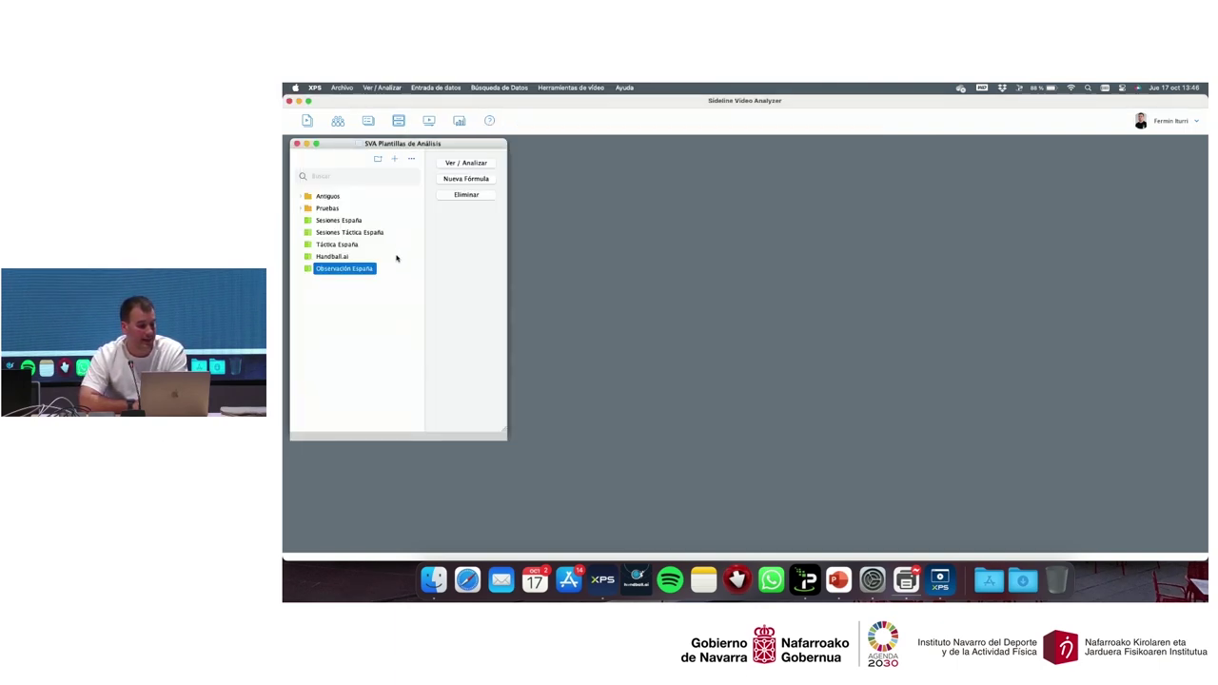
{"action": "left_click", "coordinate": [396, 258]}
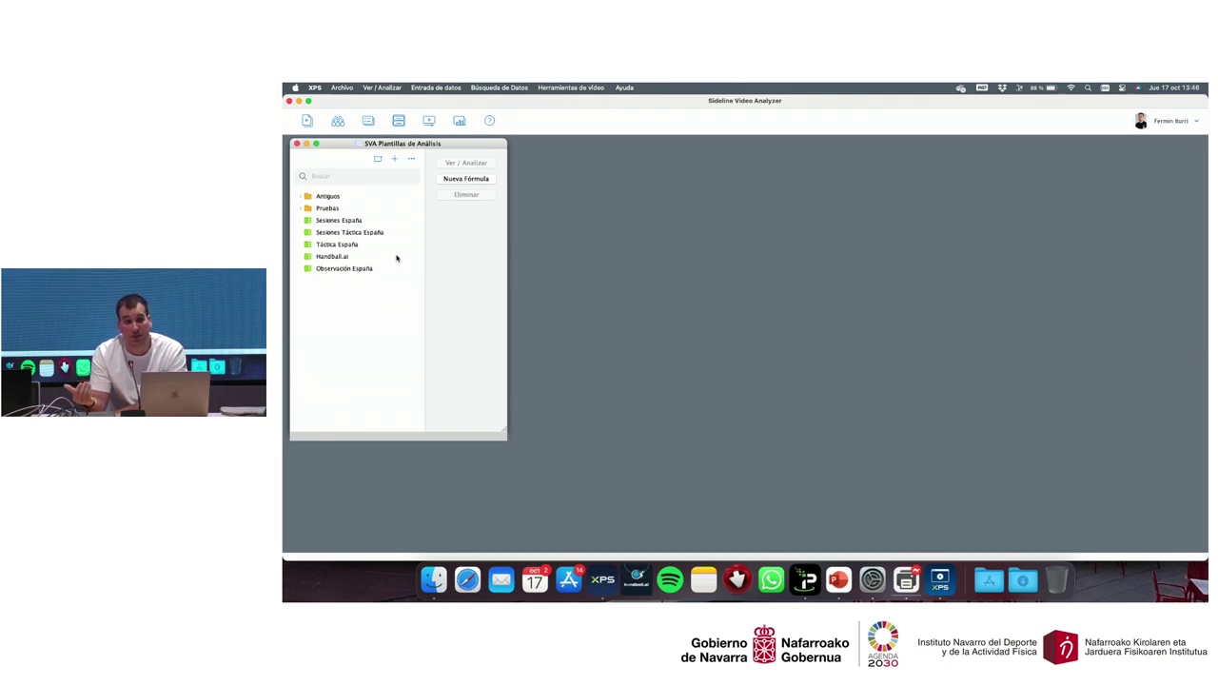
Step: Find the España – Argentina match in the match library under RFEBM, Absoluta, JJOO Tokio 2021, Preparación, España, Amistosos
{"action": "left_click", "coordinate": [399, 123]}
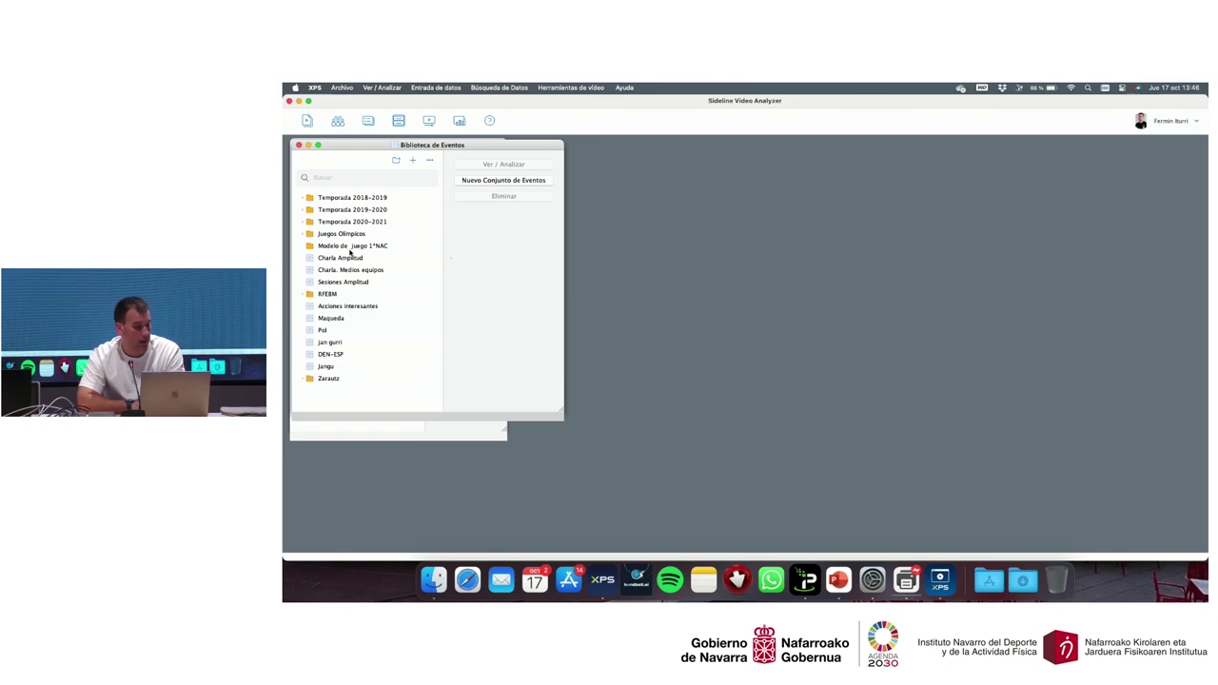
{"action": "left_click", "coordinate": [339, 121]}
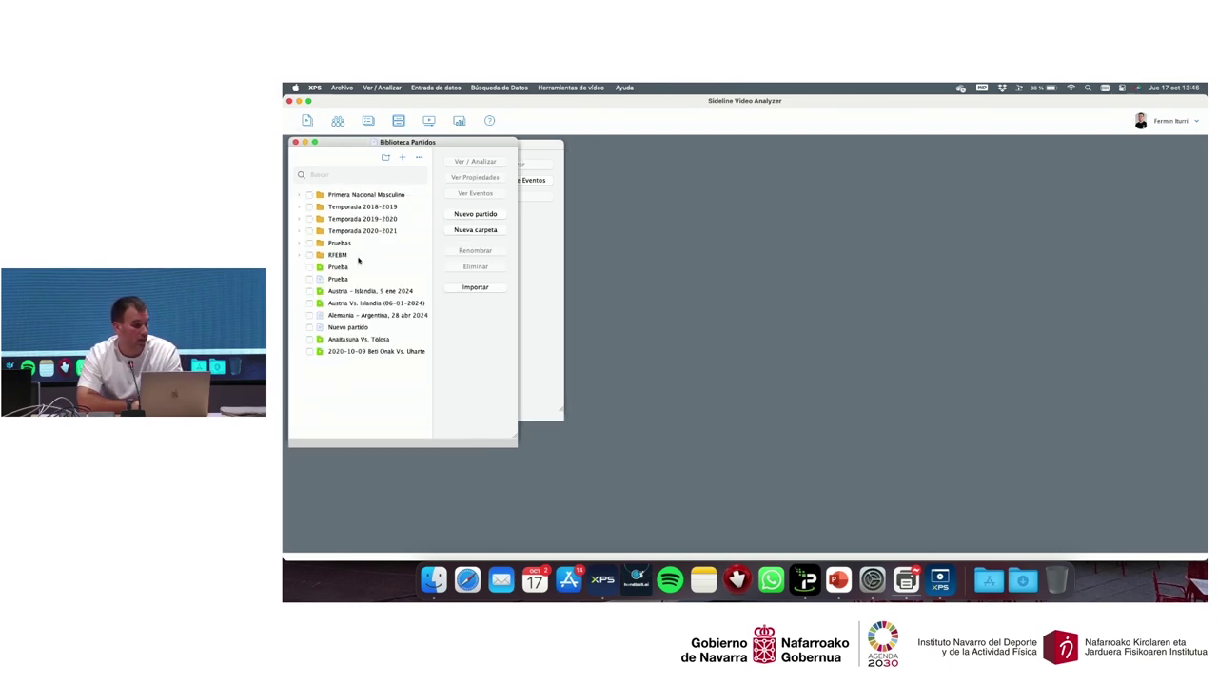
{"action": "left_click", "coordinate": [340, 255]}
{"action": "double_click", "coordinate": [339, 255]}
{"action": "double_click", "coordinate": [344, 279]}
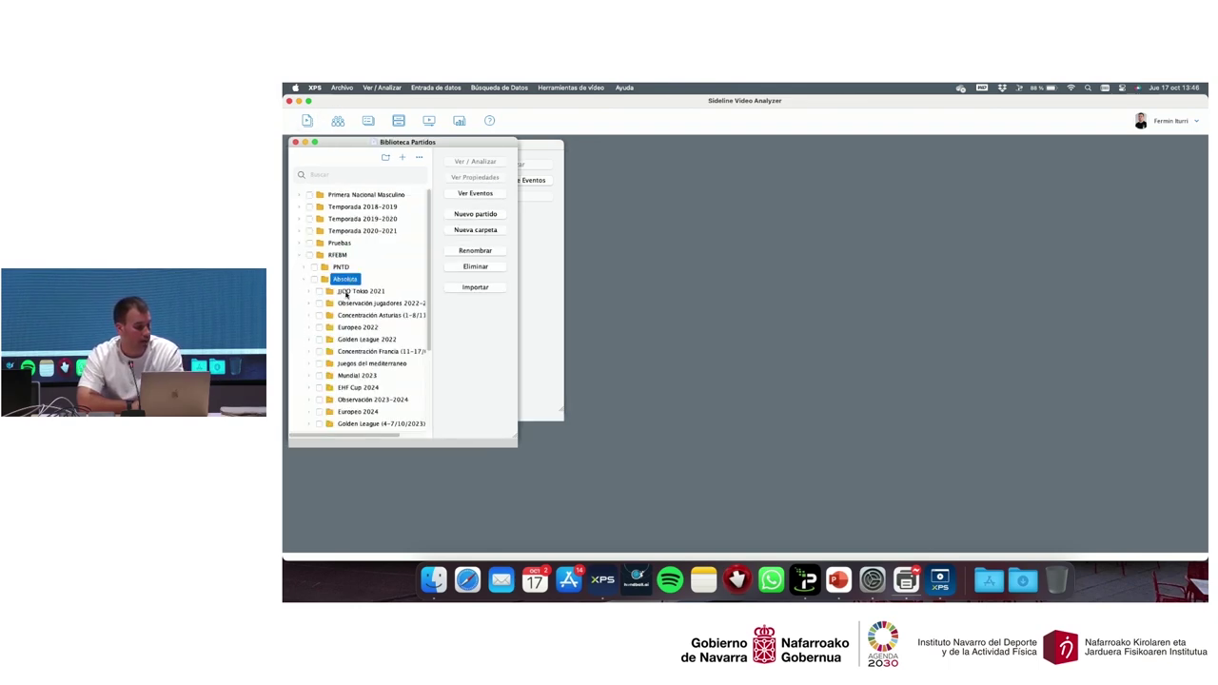
{"action": "double_click", "coordinate": [361, 290]}
{"action": "double_click", "coordinate": [354, 316]}
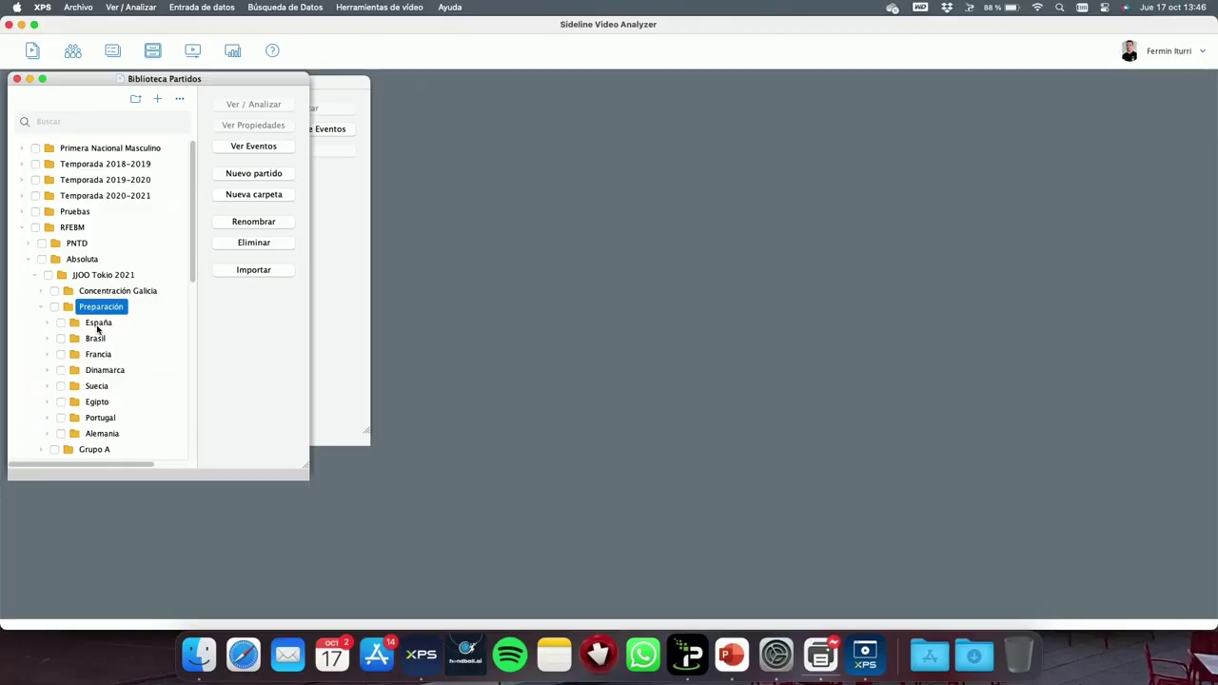
{"action": "double_click", "coordinate": [358, 327]}
{"action": "double_click", "coordinate": [358, 339]}
{"action": "left_click", "coordinate": [114, 354]}
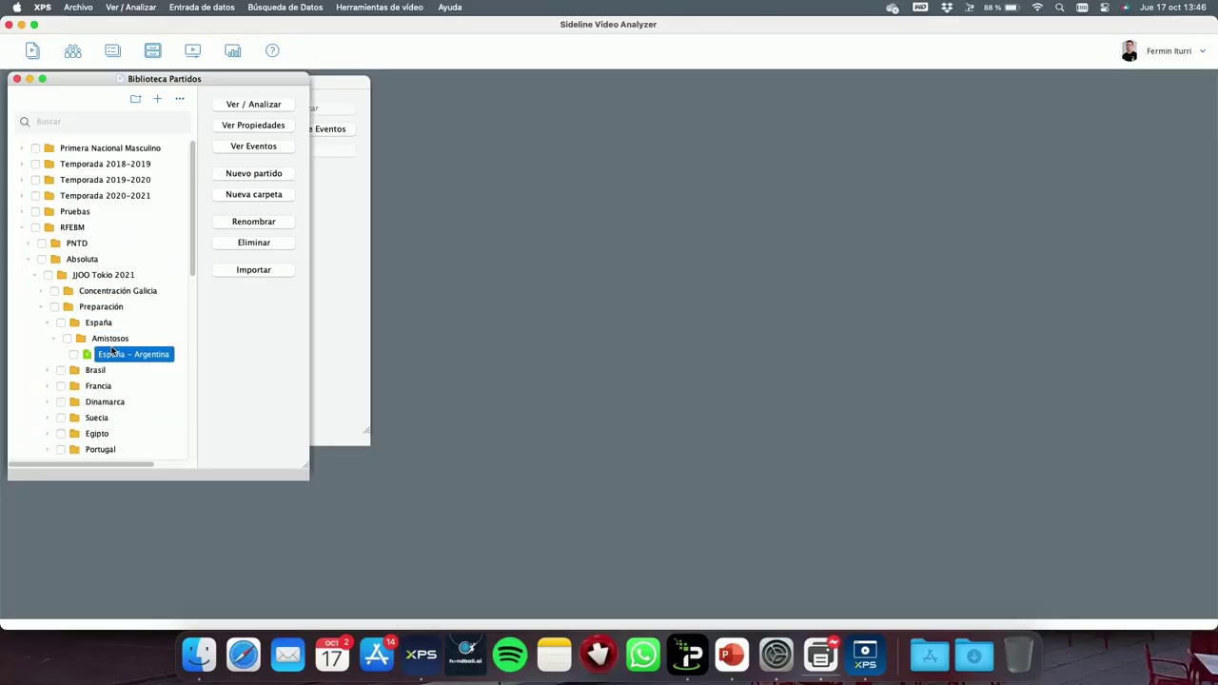
Step: Open the event list of the España – Argentina match and examine its players, rivals, results and attack tags
{"action": "left_click", "coordinate": [253, 146]}
{"action": "scroll", "coordinate": [564, 235], "scroll_direction": "down", "scroll_amount": 10}
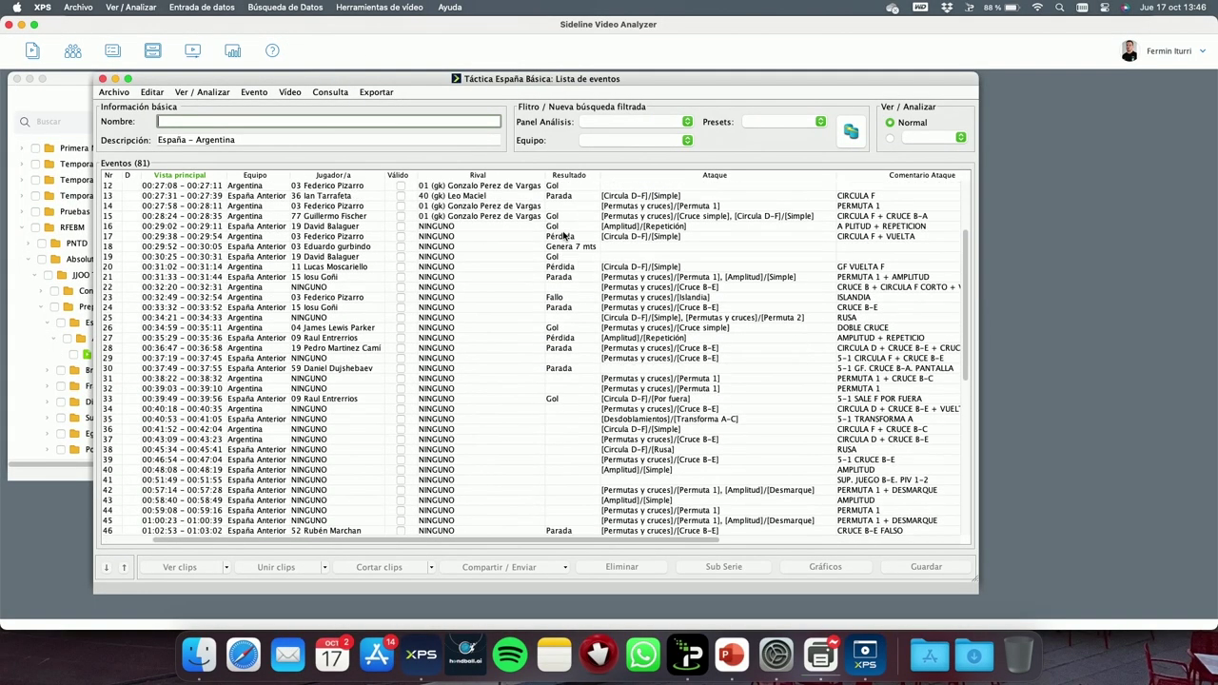
{"action": "scroll", "coordinate": [563, 235], "scroll_direction": "up", "scroll_amount": 9}
{"action": "scroll", "coordinate": [628, 229], "scroll_direction": "right", "scroll_amount": 10}
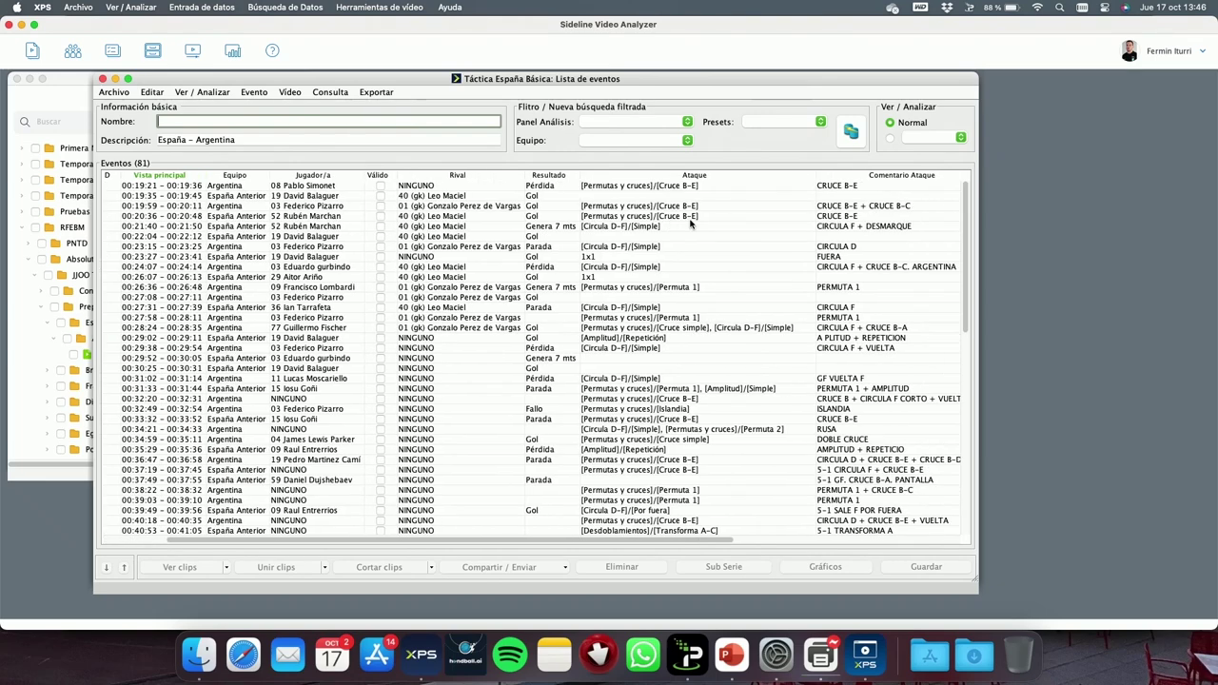
{"action": "scroll", "coordinate": [691, 224], "scroll_direction": "left", "scroll_amount": 10}
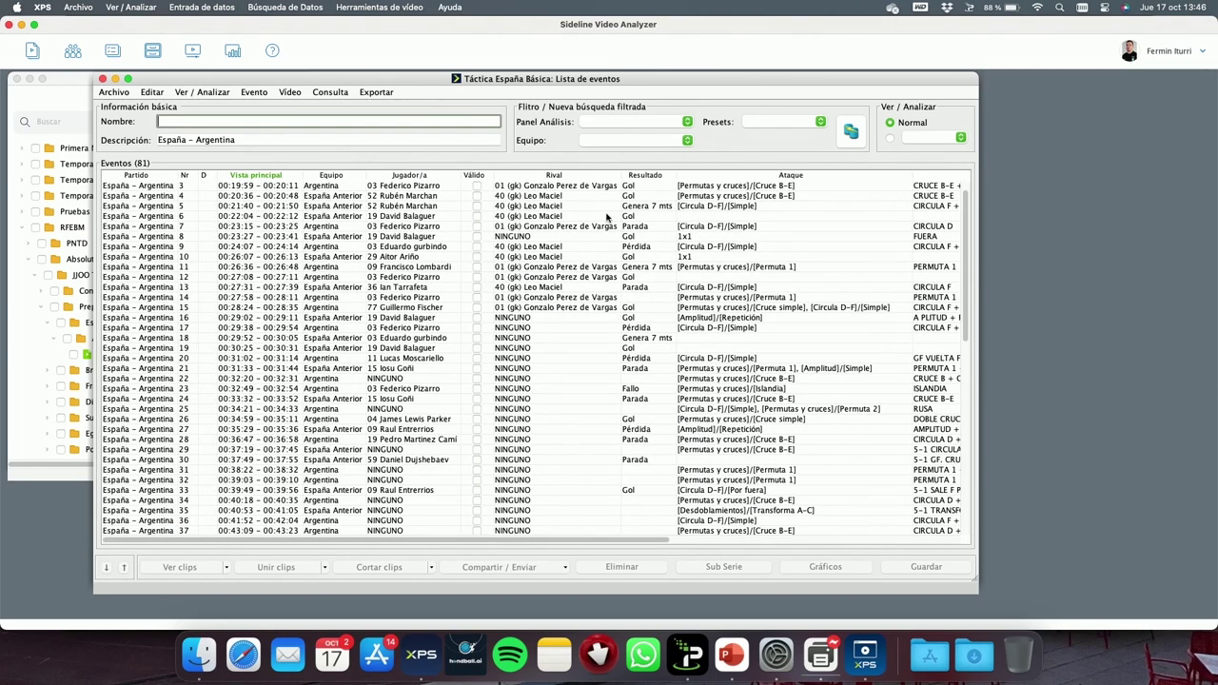
{"action": "left_click", "coordinate": [582, 207]}
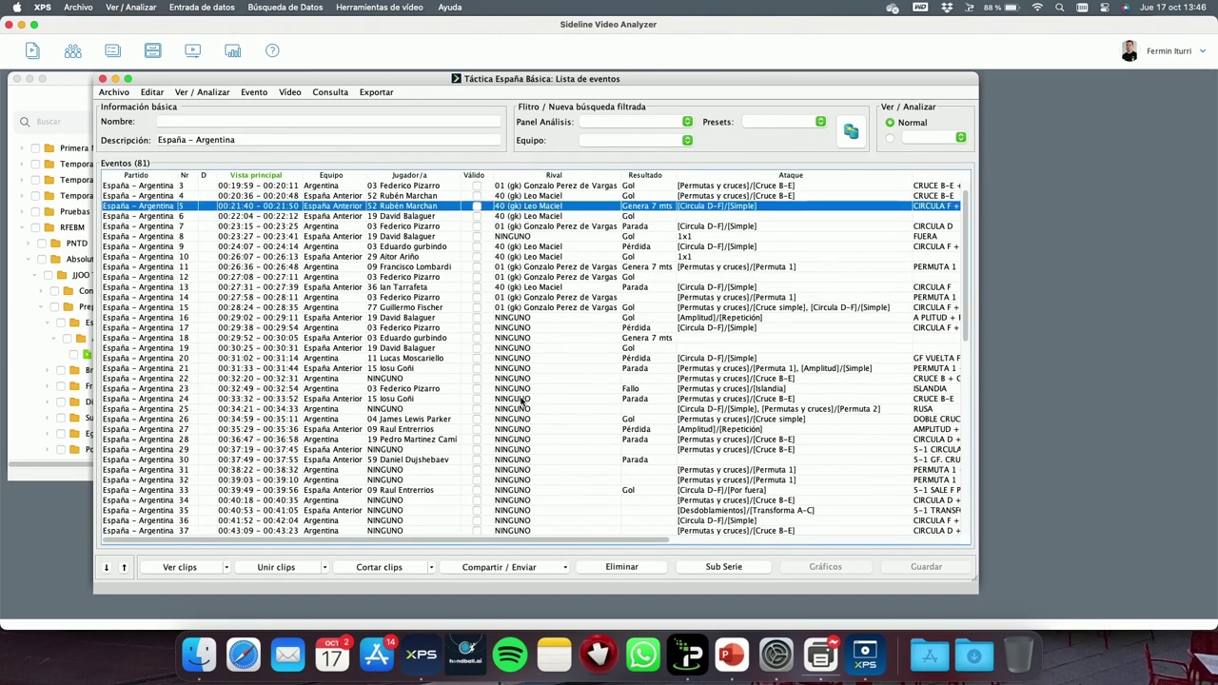
Step: Switch to the Anaitasuna SCDR account and open its event library
{"action": "left_click", "coordinate": [155, 52]}
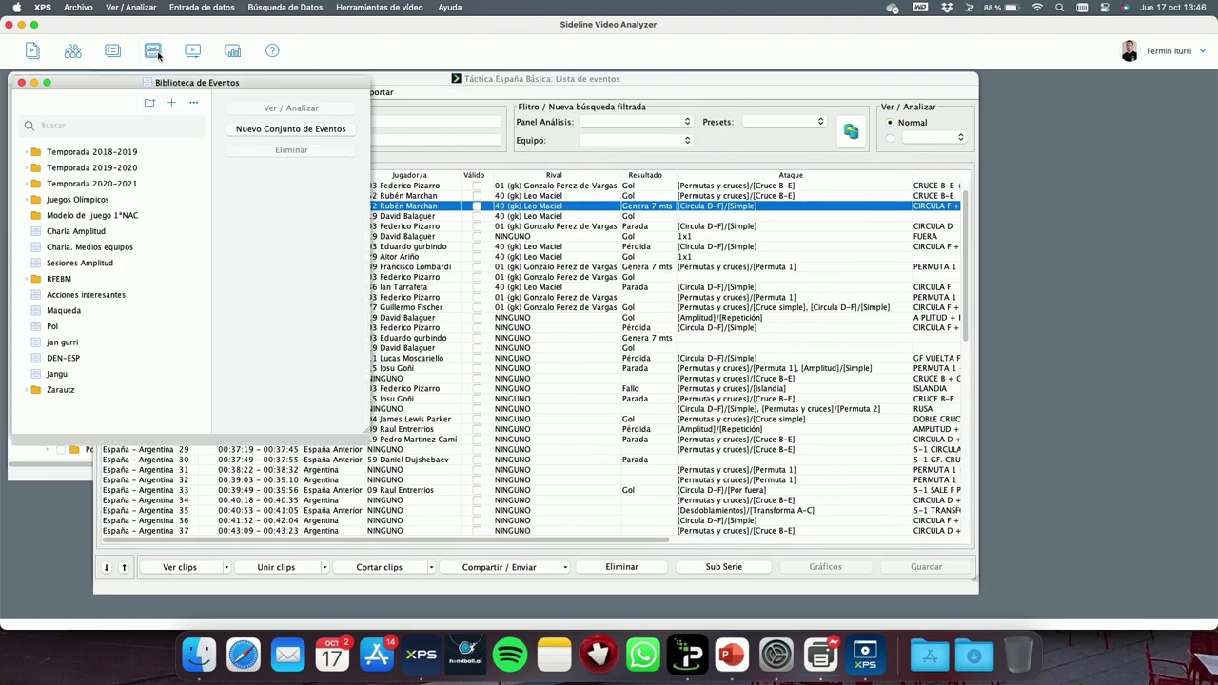
{"action": "left_click", "coordinate": [1143, 55]}
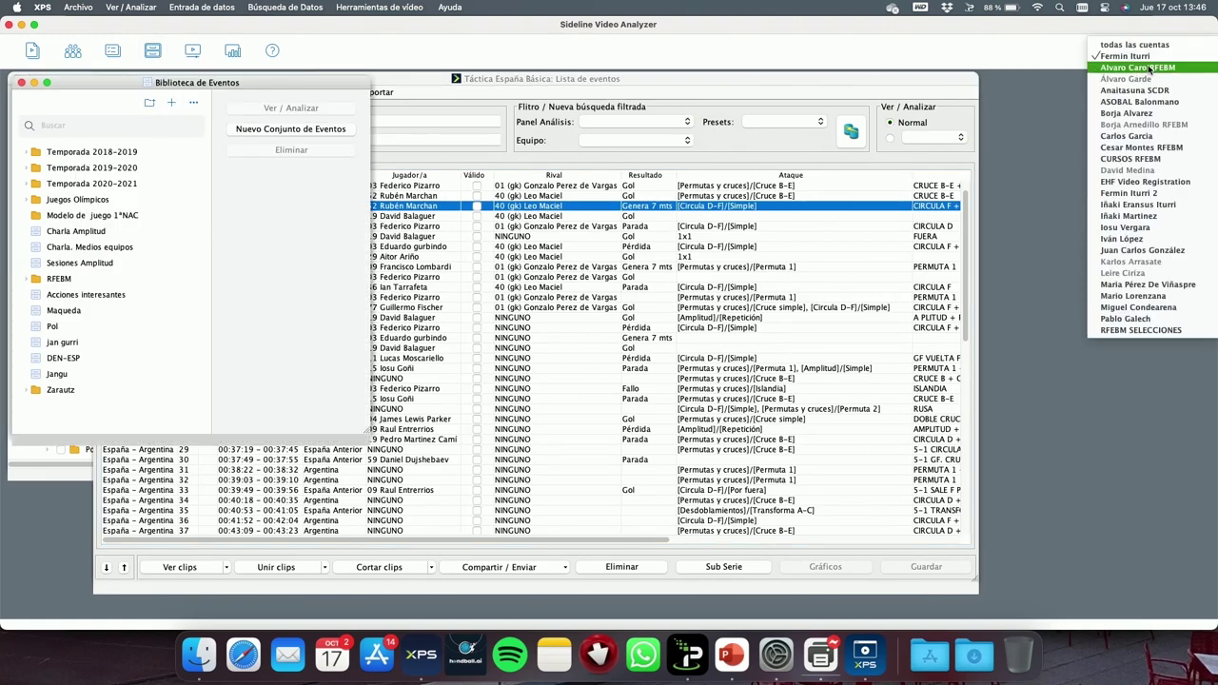
{"action": "left_click", "coordinate": [1146, 89]}
{"action": "left_click", "coordinate": [152, 52]}
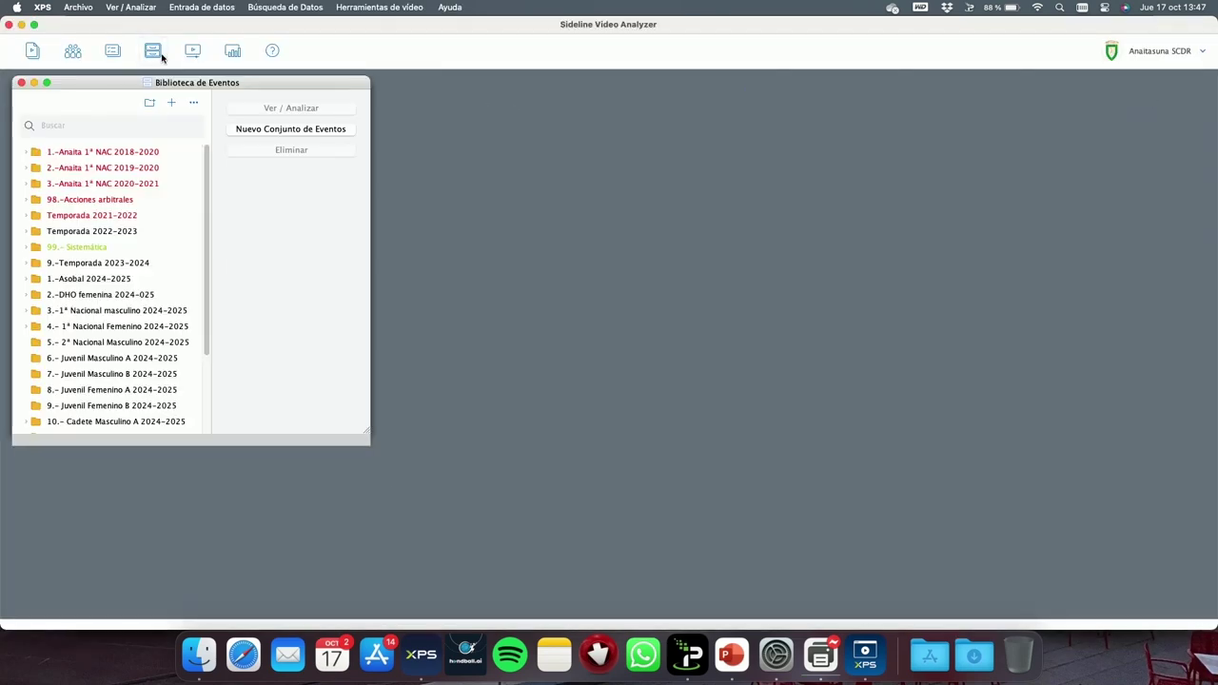
Step: Open the Contraataque event set in the 3. Pulpo folder of 3.-1ª Nacional masculino 2024-2025
{"action": "scroll", "coordinate": [142, 279], "scroll_direction": "down", "scroll_amount": 2}
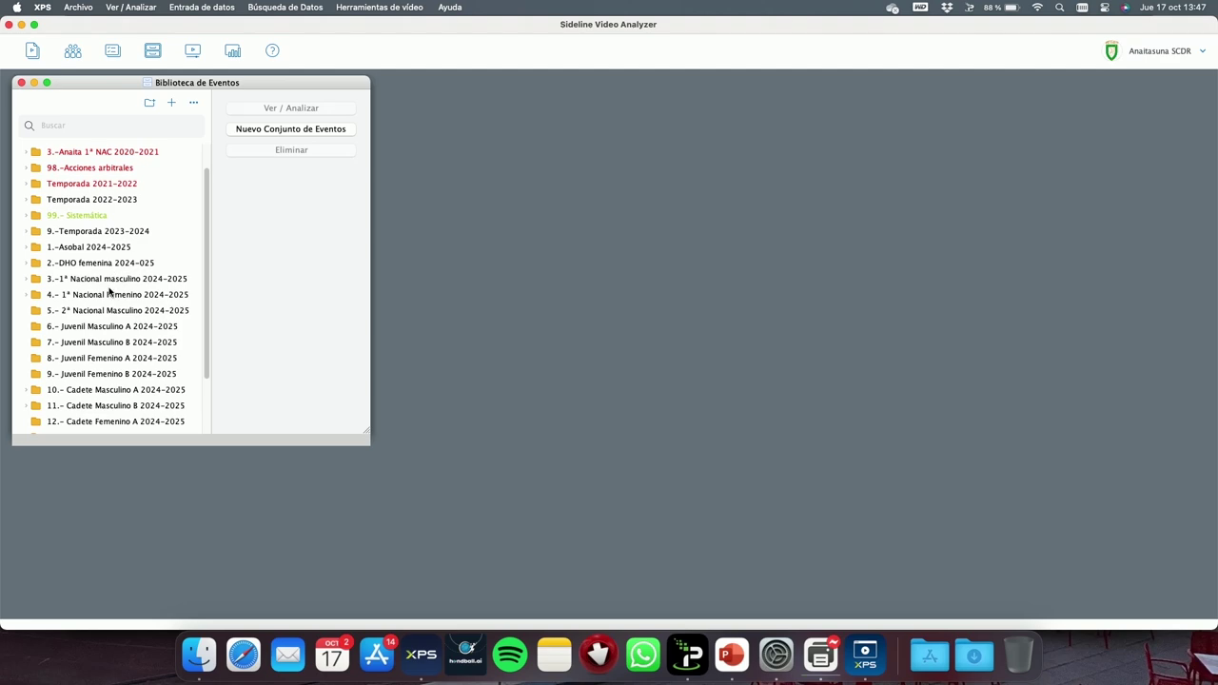
{"action": "left_click", "coordinate": [111, 293]}
{"action": "double_click", "coordinate": [116, 280]}
{"action": "scroll", "coordinate": [116, 280], "scroll_direction": "down", "scroll_amount": 3}
{"action": "double_click", "coordinate": [80, 278]}
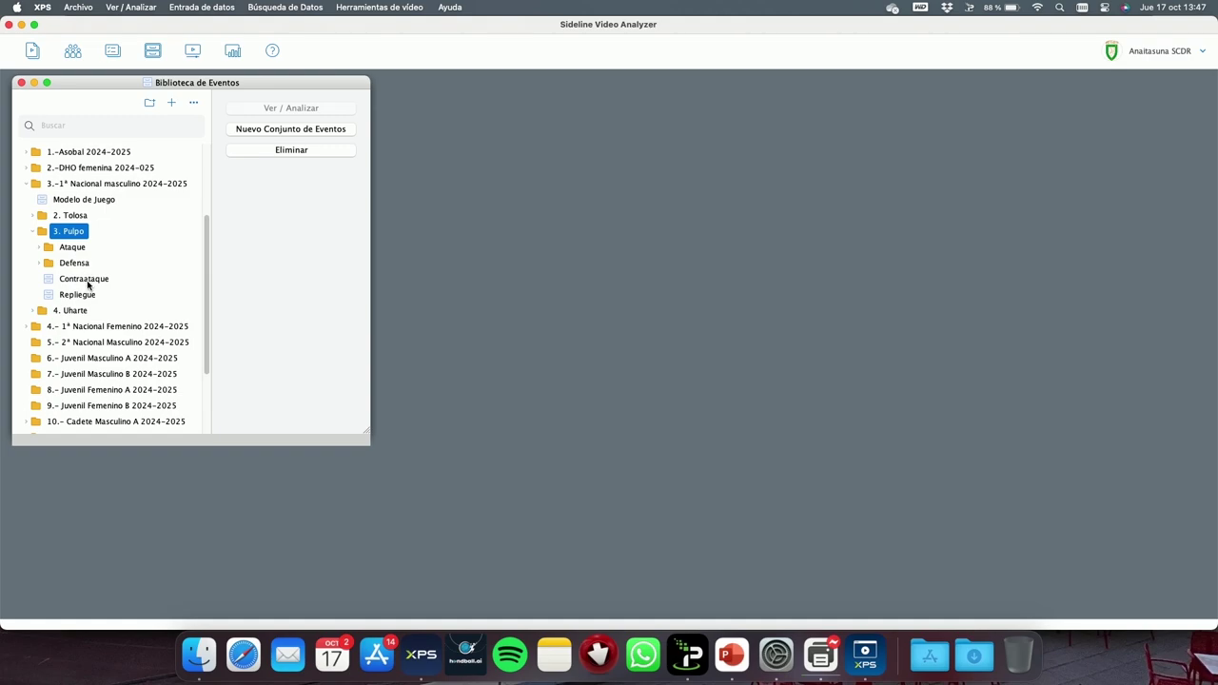
{"action": "double_click", "coordinate": [99, 282]}
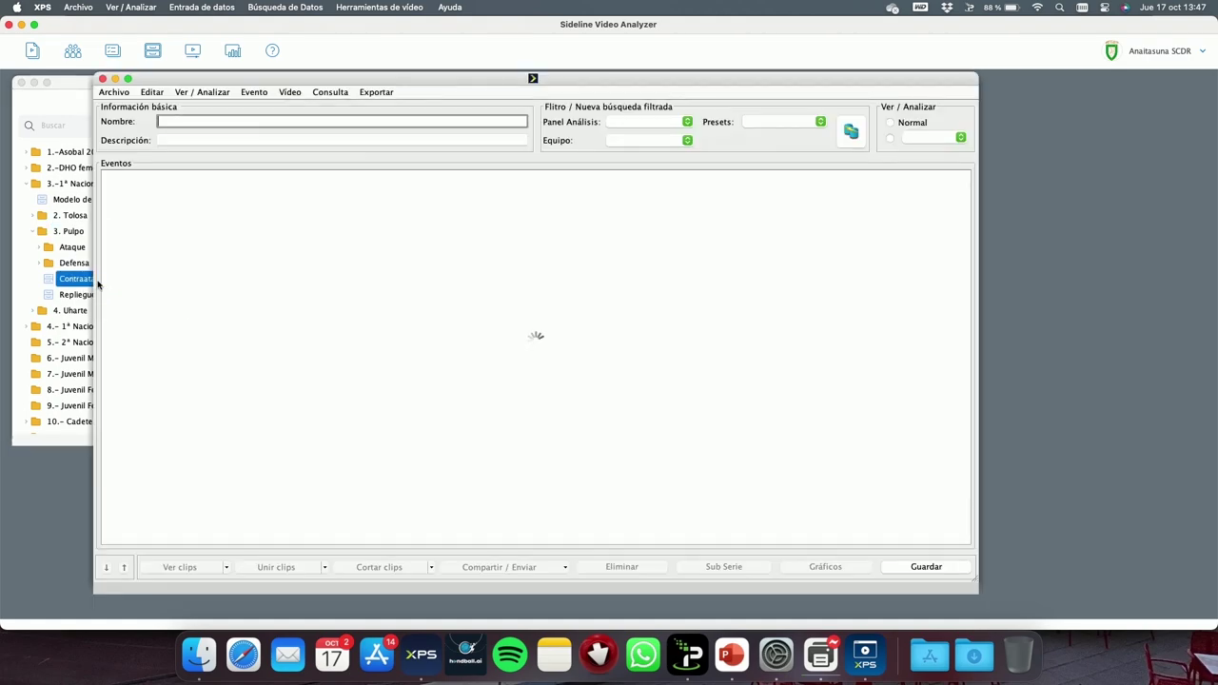
Step: Review the attribute columns of the Contraataque events, and close the event list
{"action": "scroll", "coordinate": [563, 257], "scroll_direction": "right", "scroll_amount": 3}
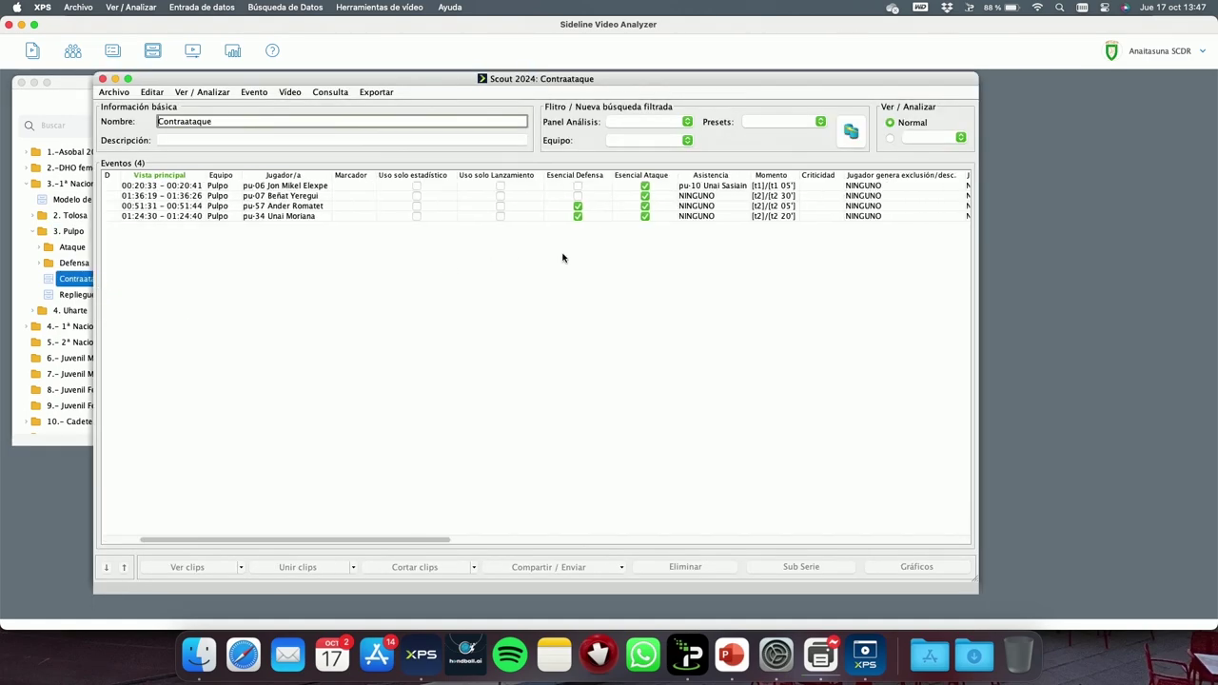
{"action": "scroll", "coordinate": [563, 256], "scroll_direction": "left", "scroll_amount": 3}
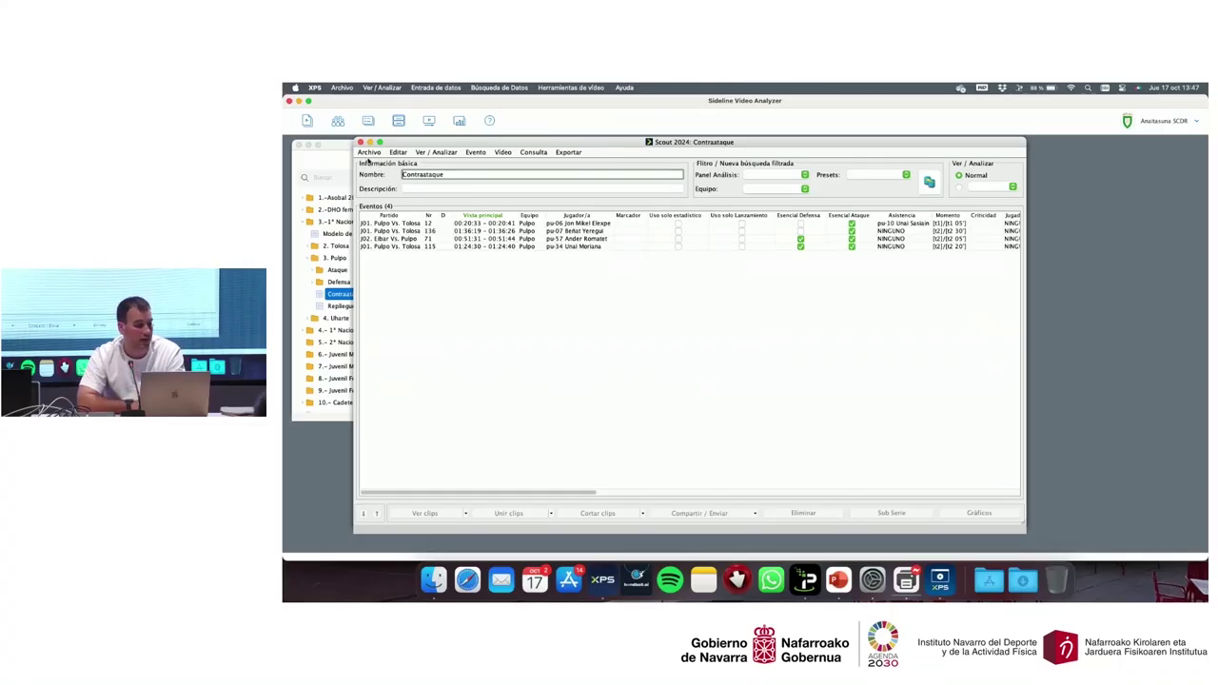
{"action": "left_click", "coordinate": [361, 142]}
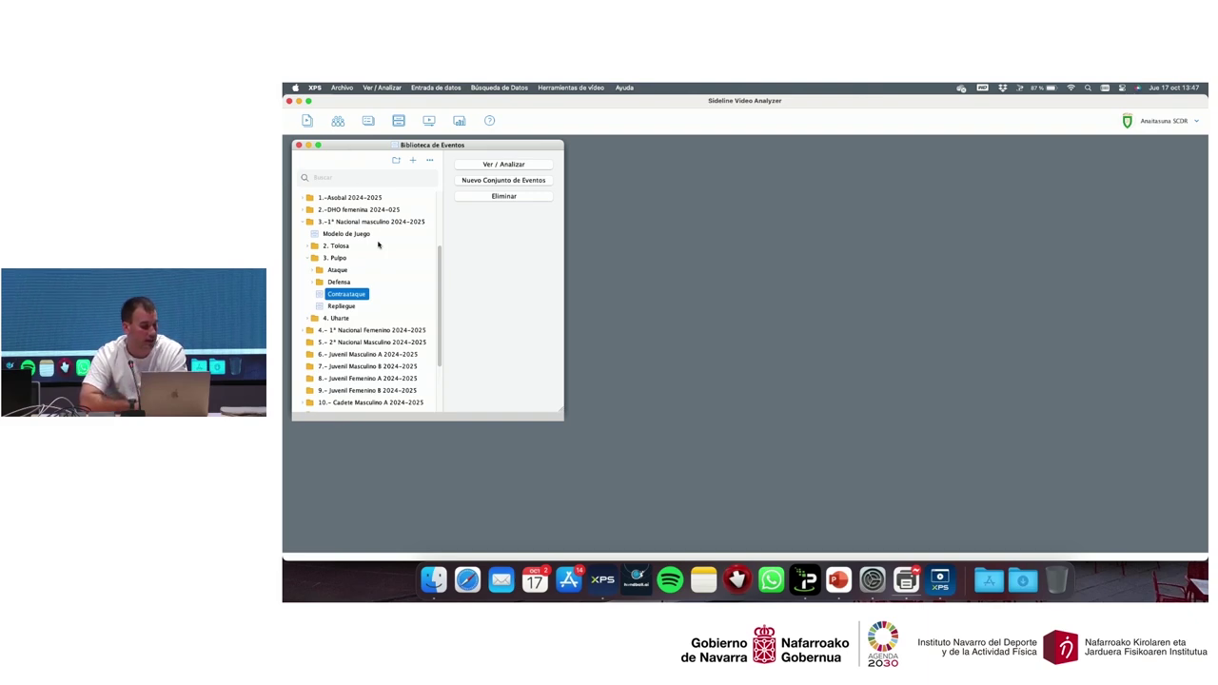
Step: Create a presentation named prueba in the 3.-1ª Nacional masc 2024-2025 folder of the presentation library
{"action": "left_click", "coordinate": [428, 121]}
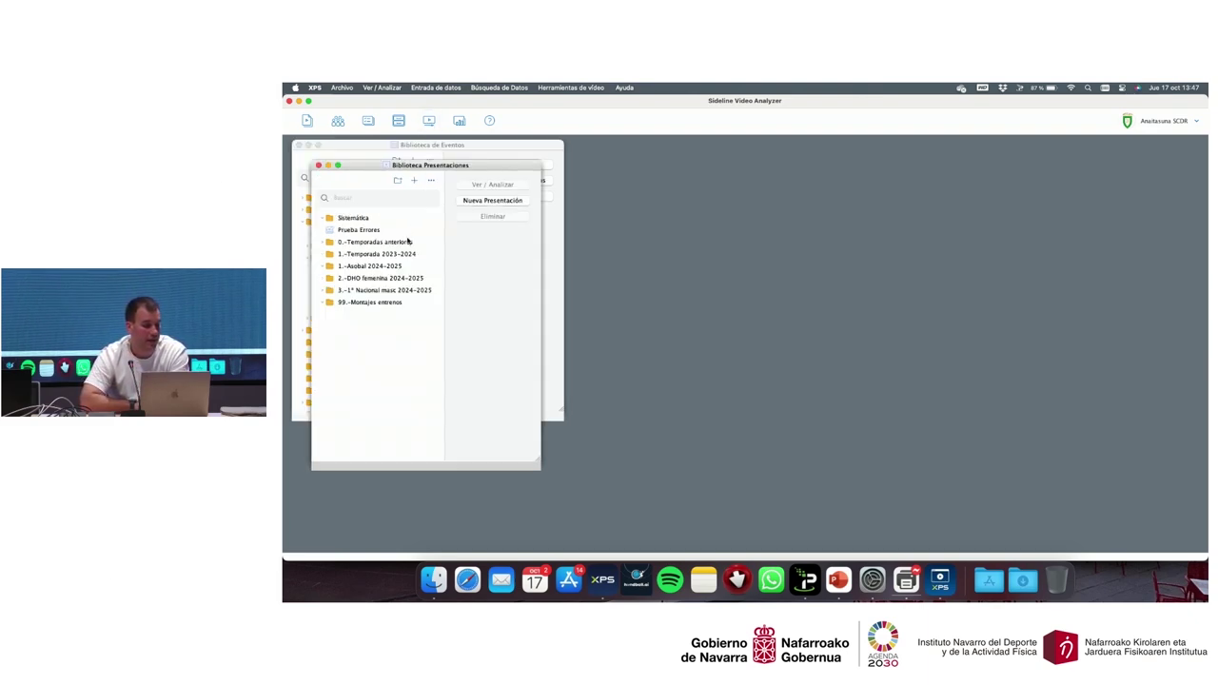
{"action": "double_click", "coordinate": [393, 290]}
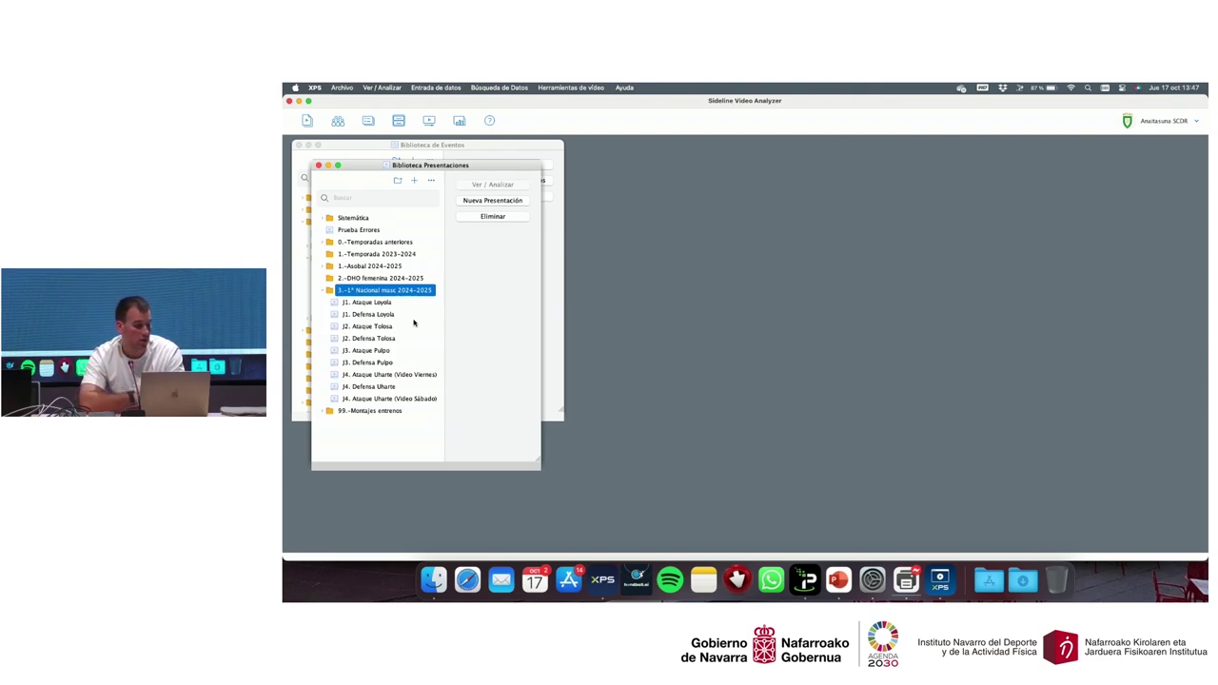
{"action": "left_click", "coordinate": [491, 201]}
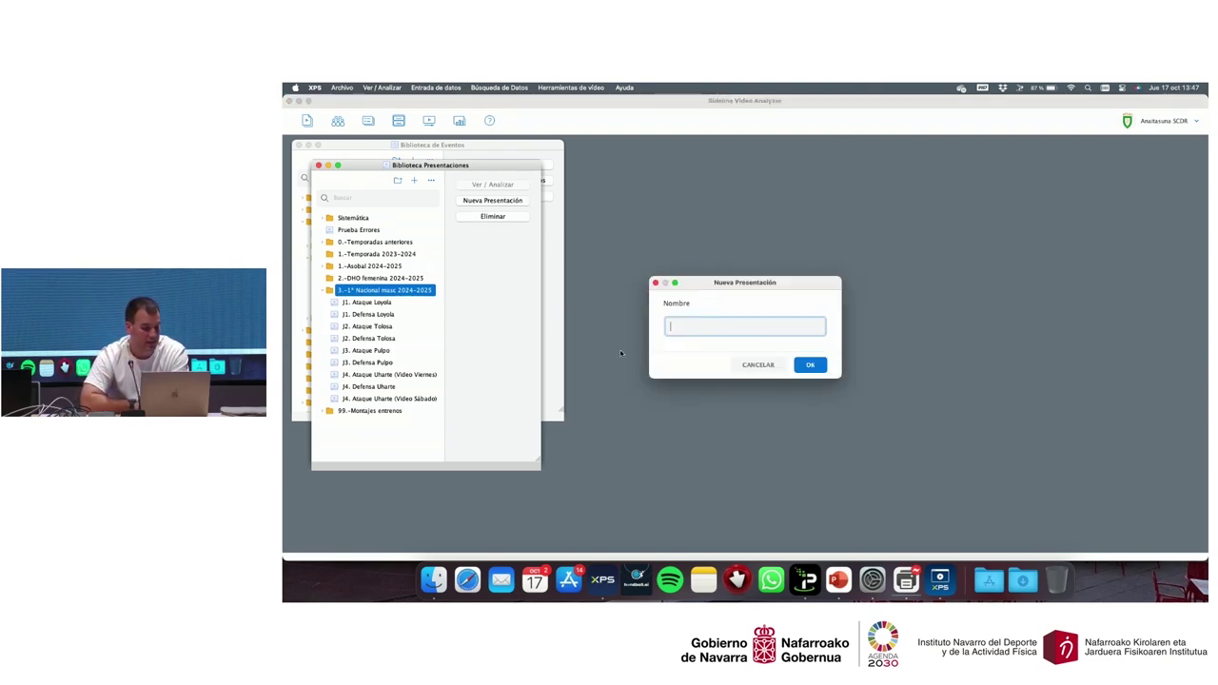
{"action": "type", "text": "prueba"}
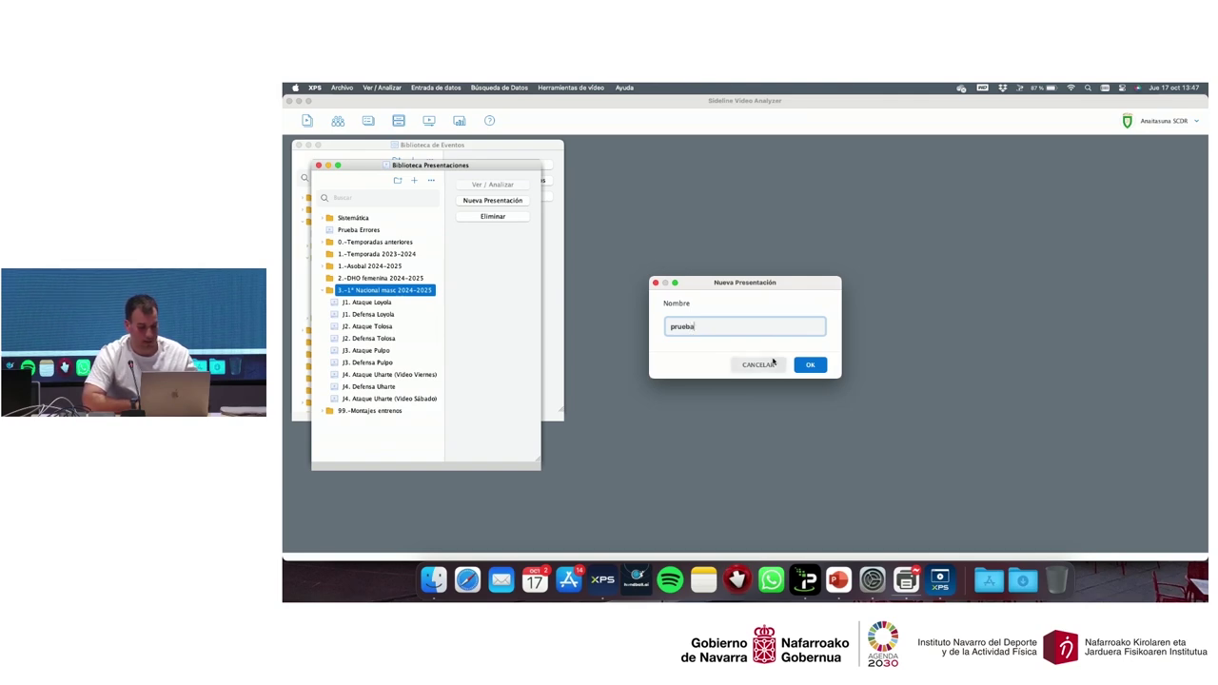
{"action": "left_click", "coordinate": [810, 365]}
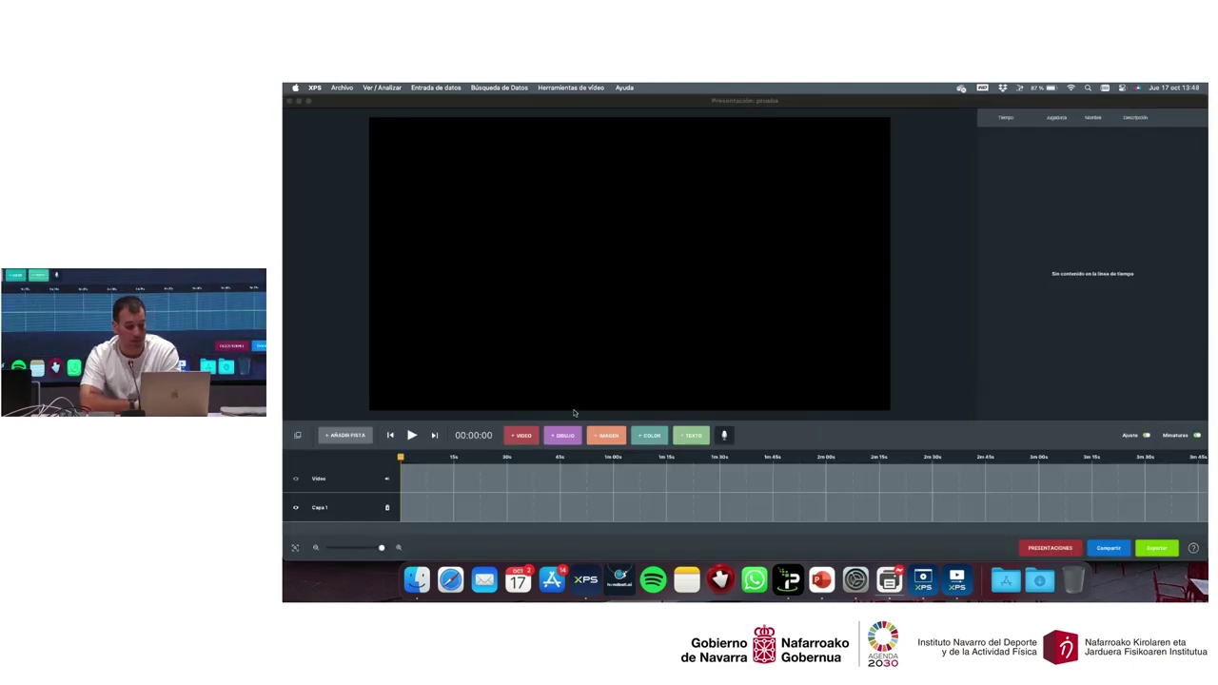
Step: Add a text clip to the prueba timeline, look at the image import without choosing a file, and close the presentation and its library
{"action": "left_click", "coordinate": [677, 435]}
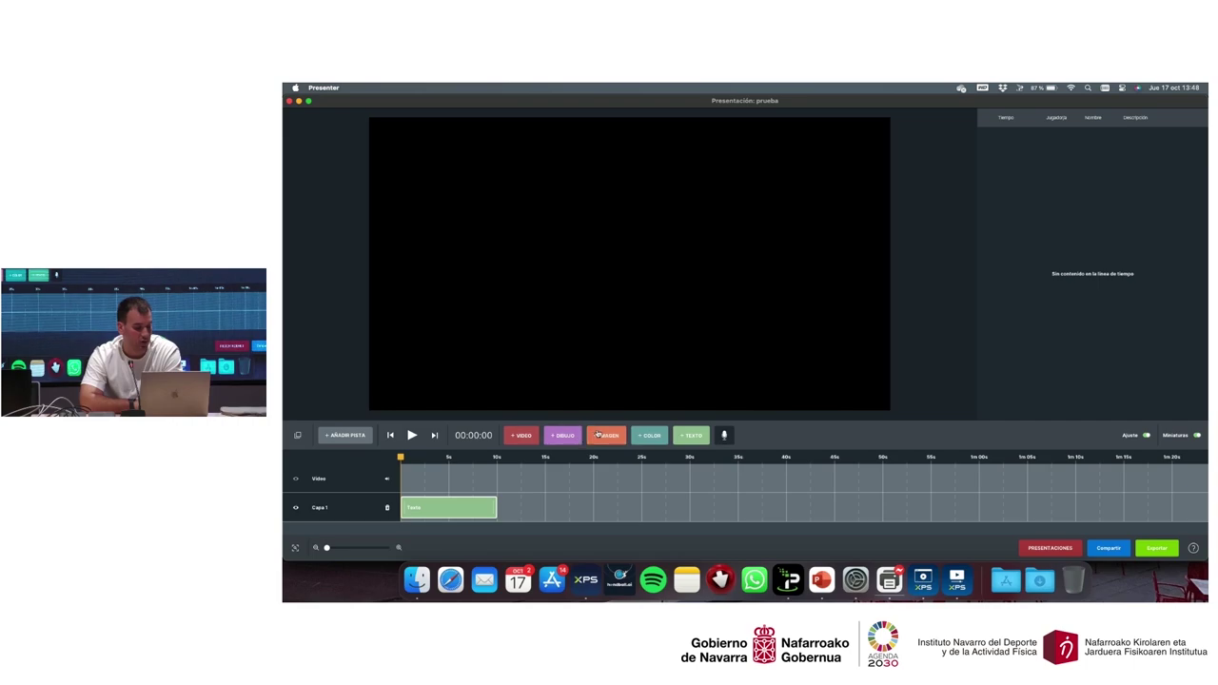
{"action": "left_click", "coordinate": [599, 436]}
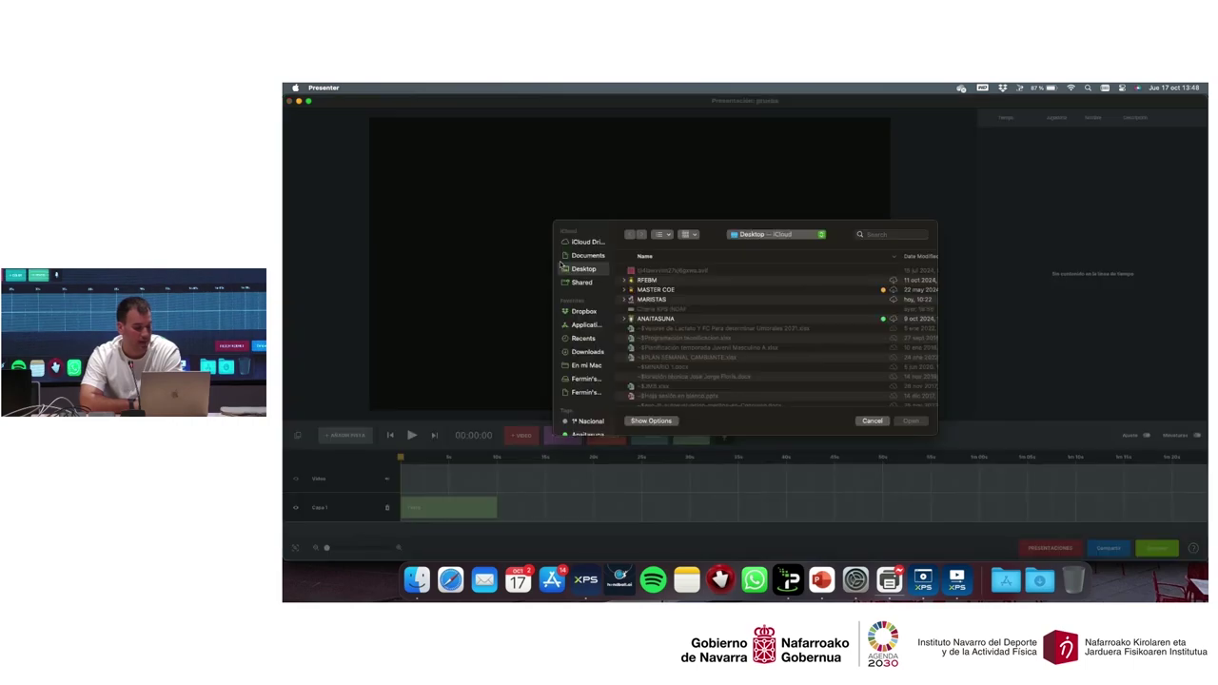
{"action": "left_click", "coordinate": [875, 422]}
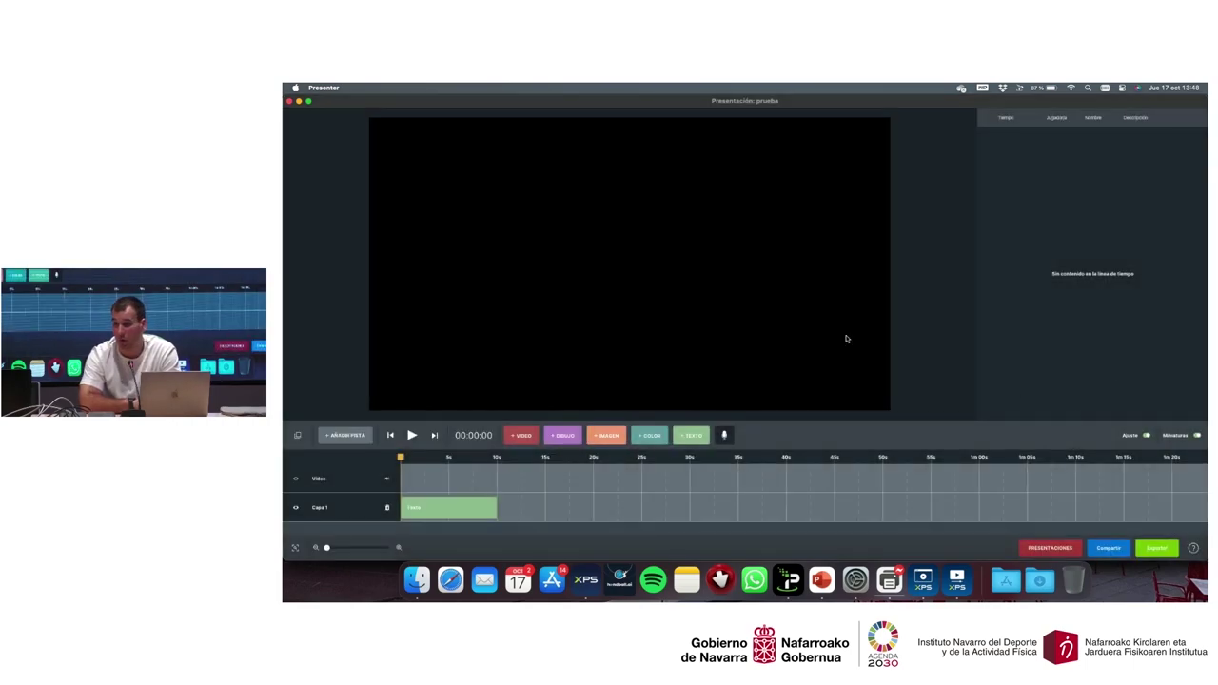
{"action": "left_click", "coordinate": [289, 100]}
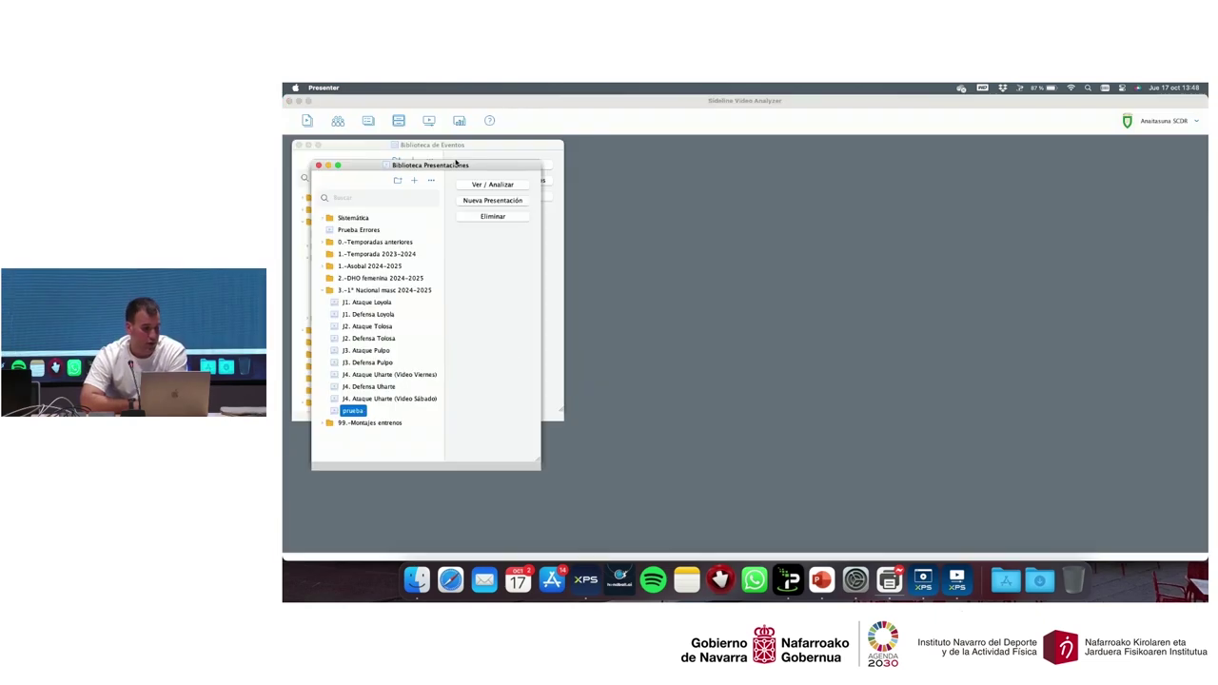
{"action": "left_click", "coordinate": [319, 166]}
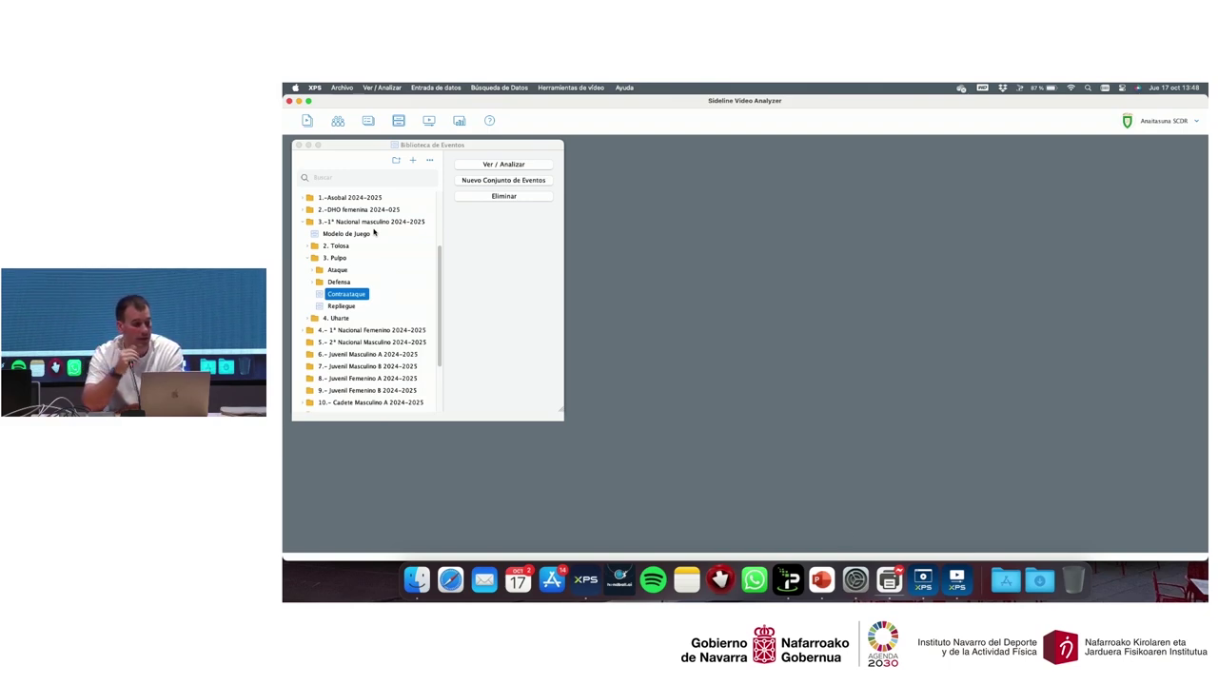
{"action": "left_click", "coordinate": [395, 274]}
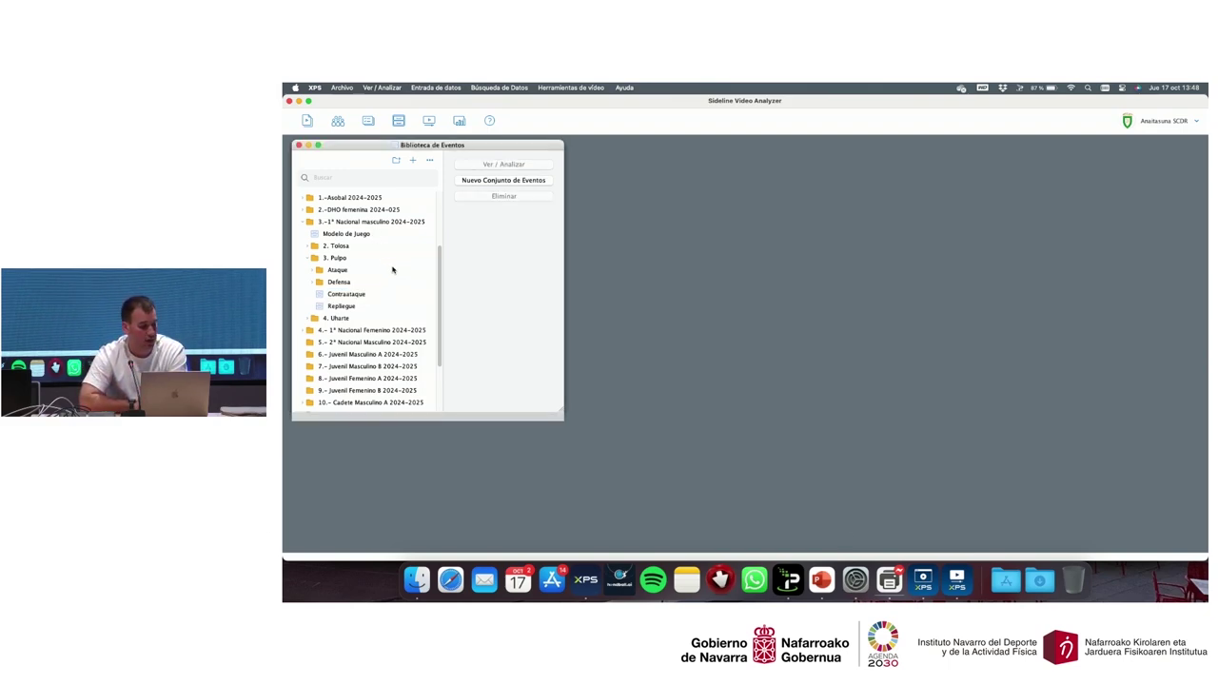
Step: Close the event library and open the event list of the Jornada 4 match J04. Anaitasuna Vs. Uharte from the match library
{"action": "left_click", "coordinate": [298, 146]}
{"action": "left_click", "coordinate": [308, 126]}
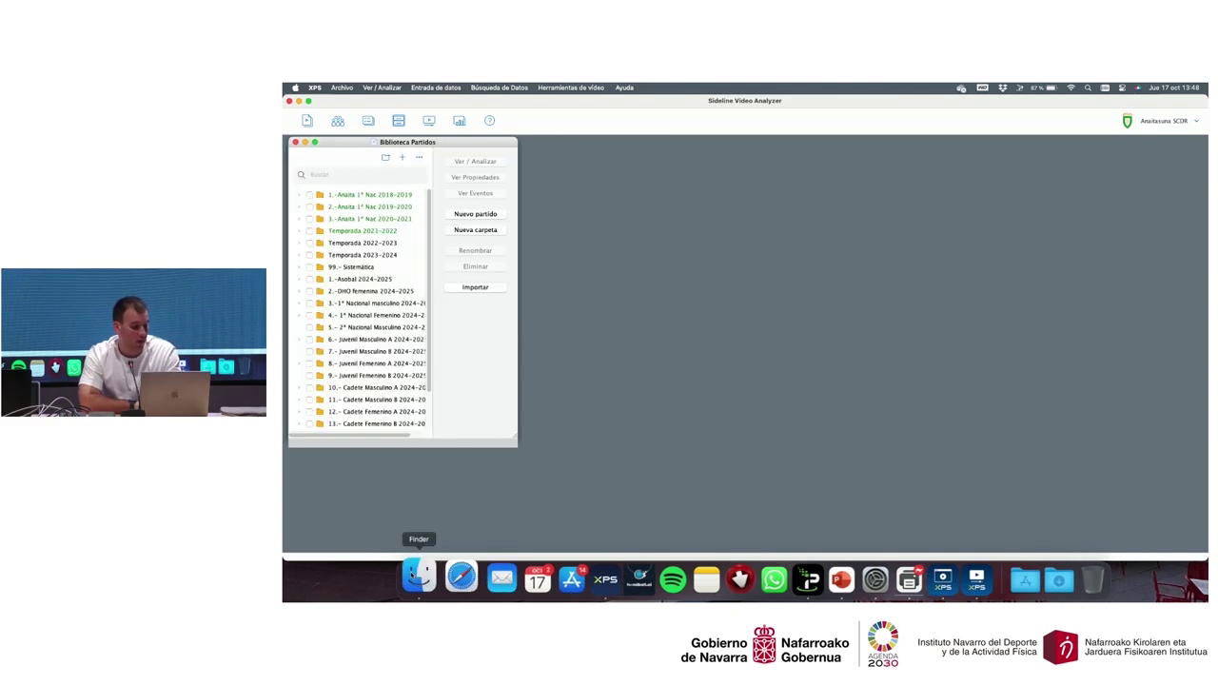
{"action": "double_click", "coordinate": [364, 304]}
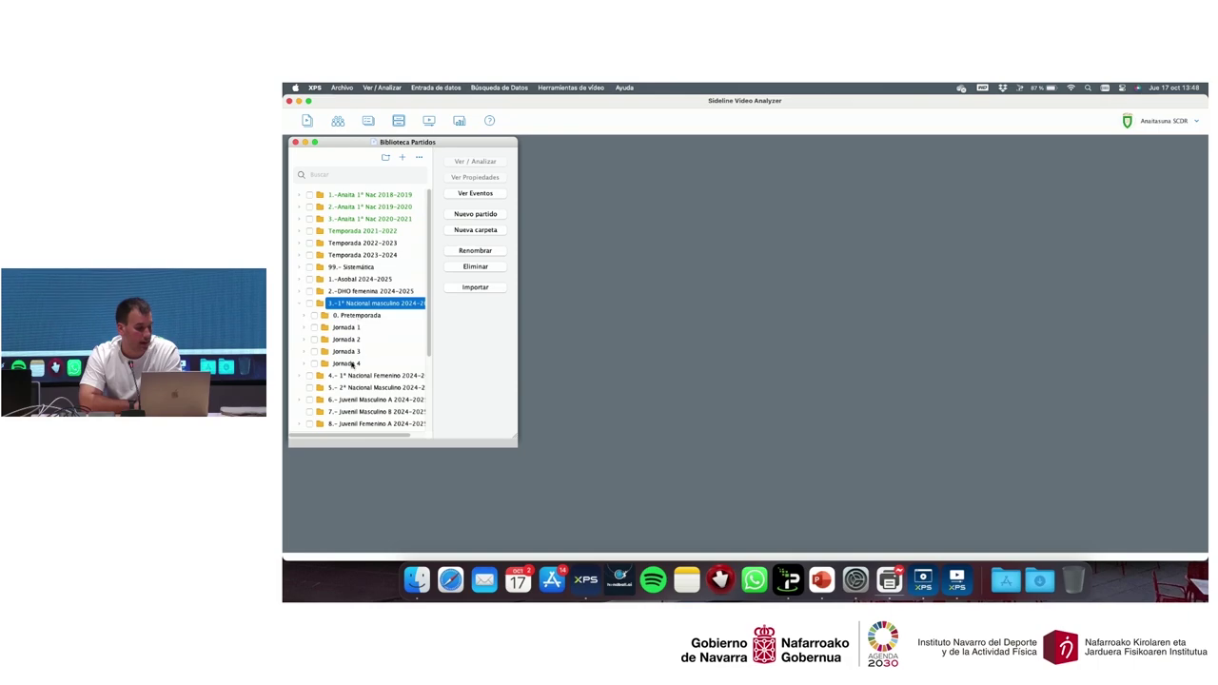
{"action": "double_click", "coordinate": [347, 364]}
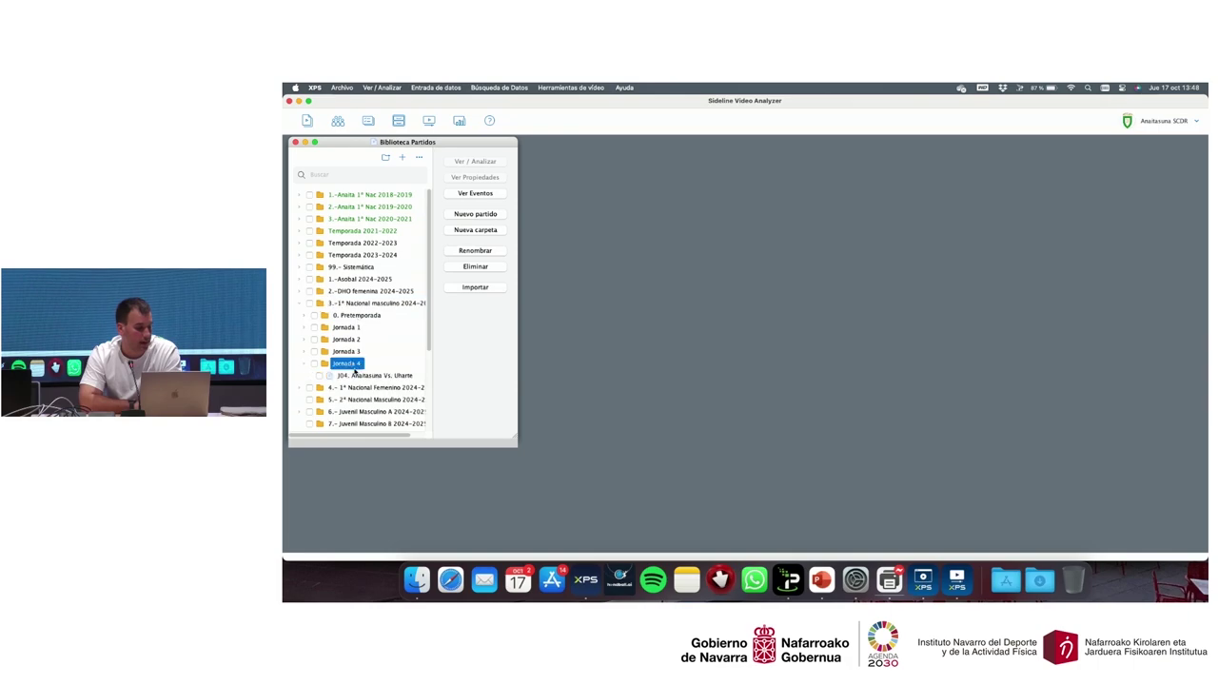
{"action": "left_click", "coordinate": [490, 194]}
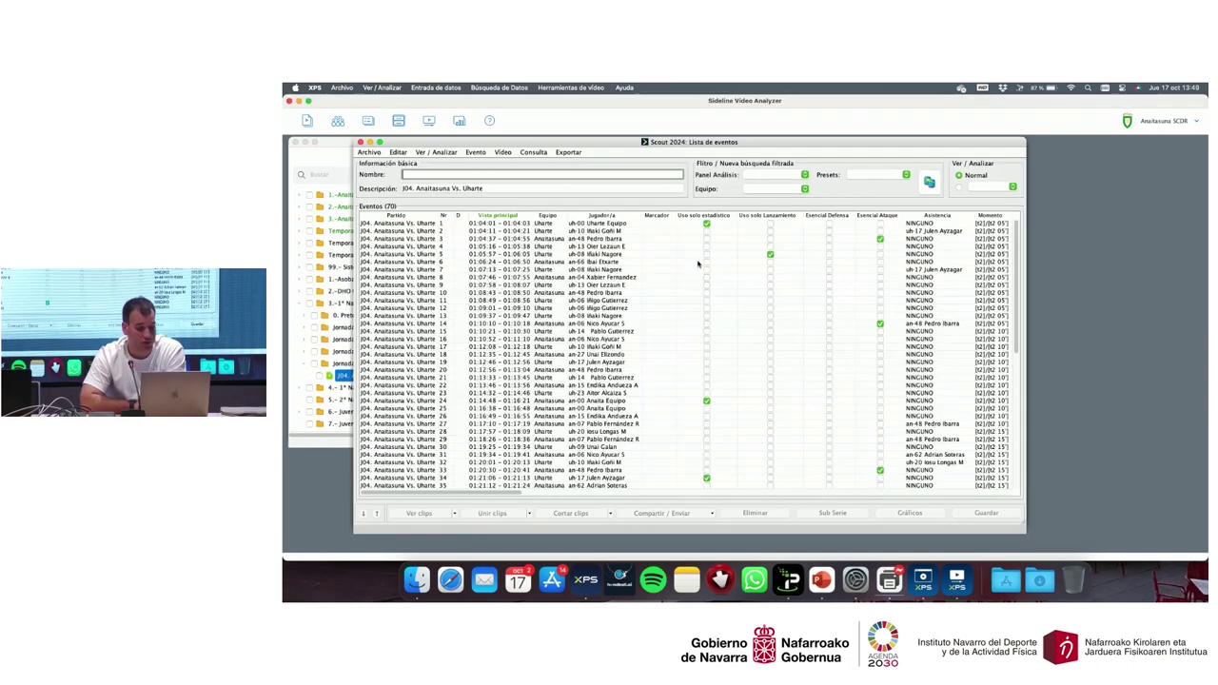
Step: Look at the event list's attribute columns and its CSV export option without exporting, and reveal the desktop
{"action": "scroll", "coordinate": [848, 272], "scroll_direction": "right", "scroll_amount": 10}
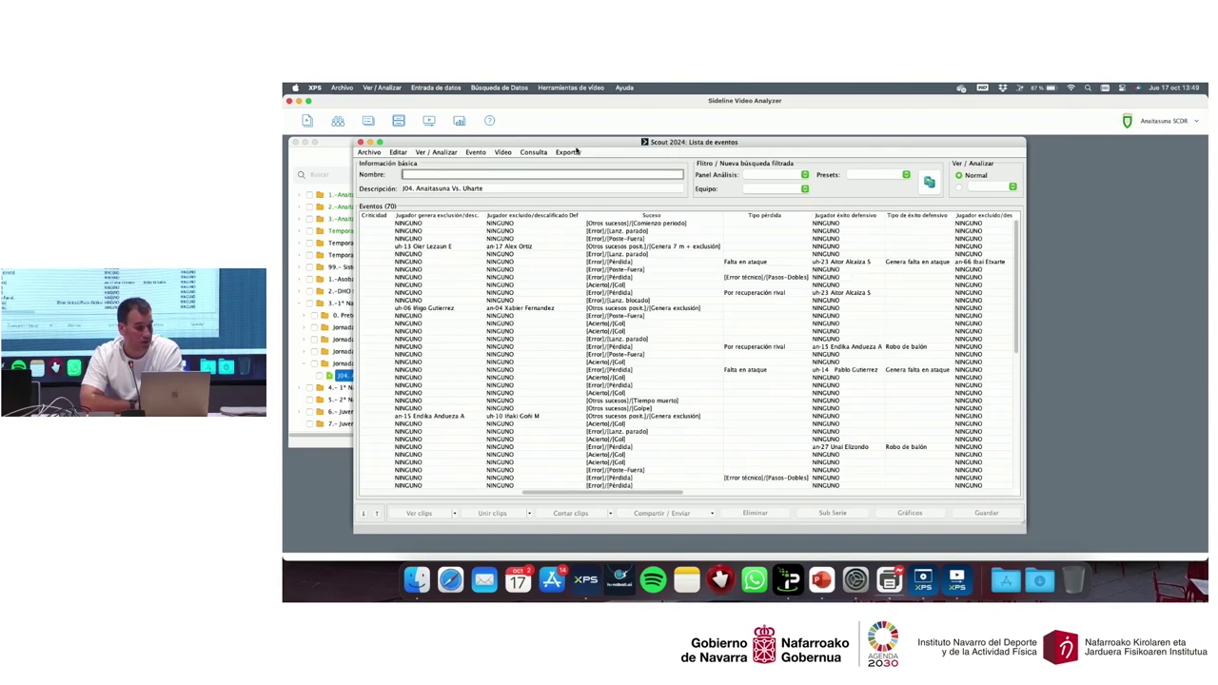
{"action": "left_click", "coordinate": [568, 152]}
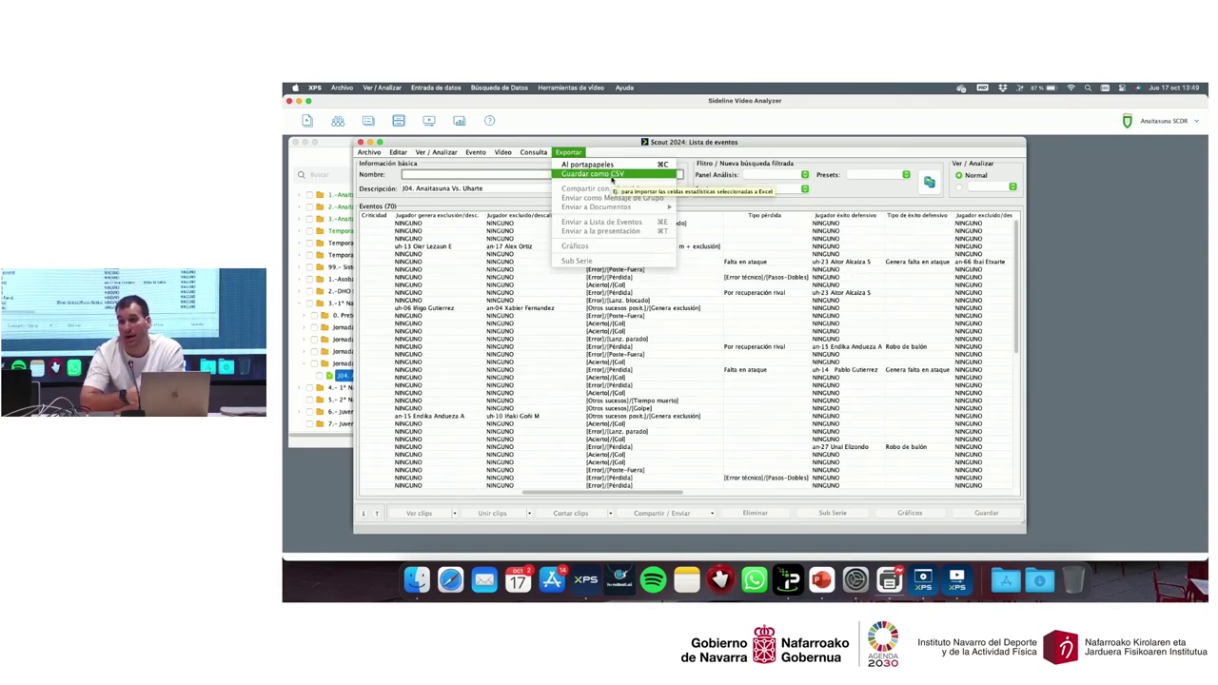
{"action": "key", "text": "F11"}
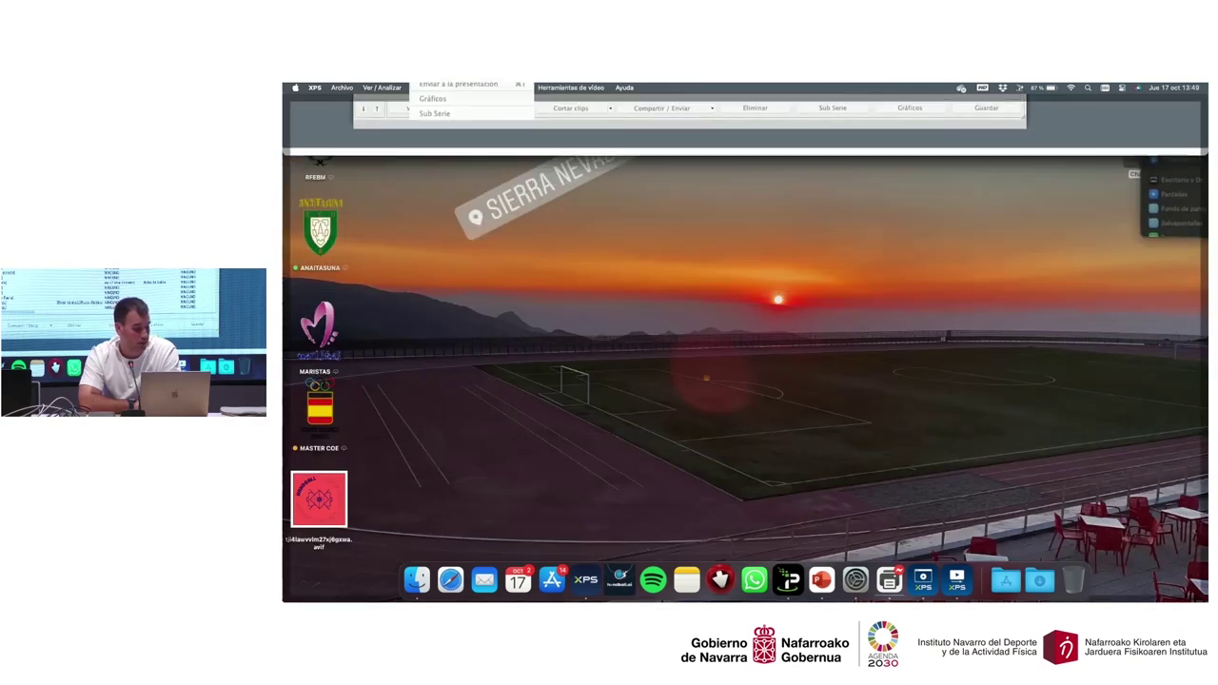
Step: Browse in Finder through the Dropbox folder 1. 1ª Nacional to 6. Análisis rivales of 3. Temporada 2023-2024
{"action": "left_click", "coordinate": [379, 429]}
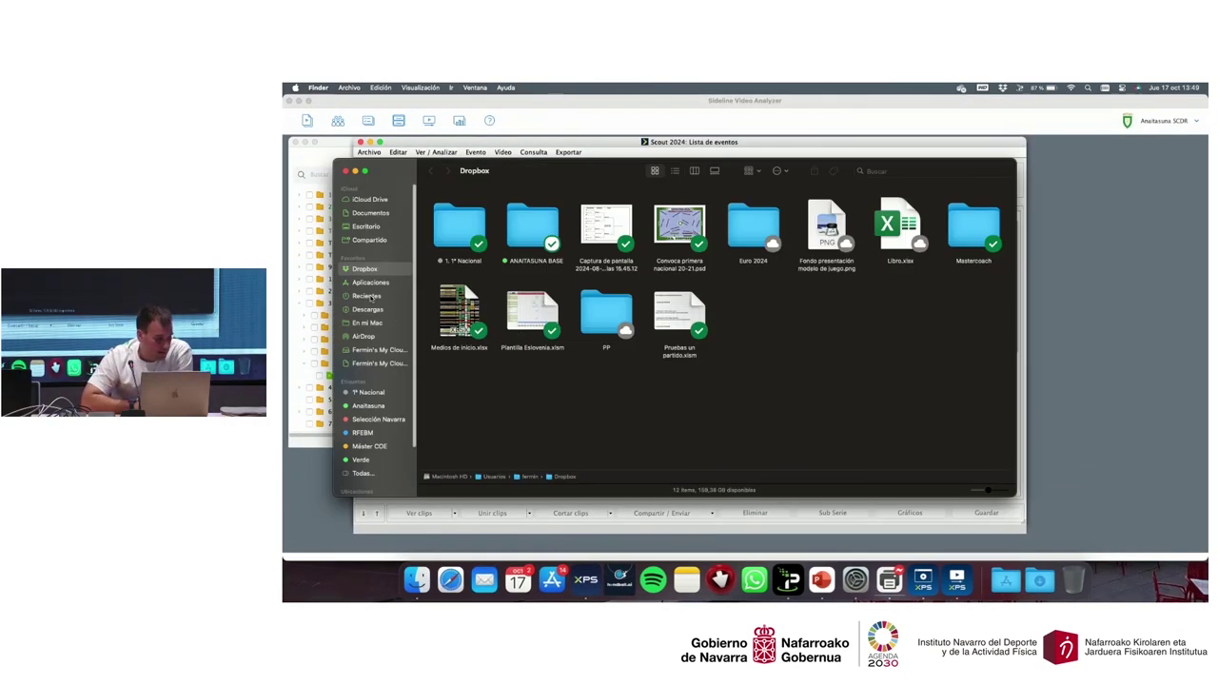
{"action": "left_click", "coordinate": [468, 229]}
{"action": "double_click", "coordinate": [468, 229]}
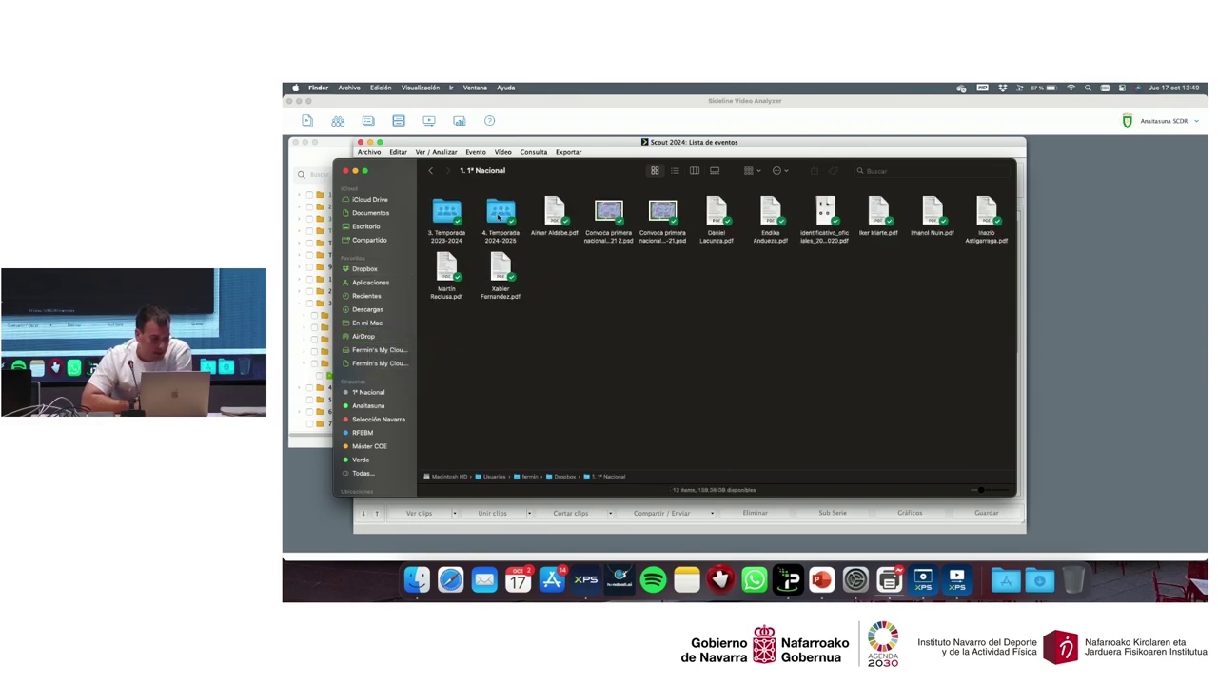
{"action": "double_click", "coordinate": [502, 217]}
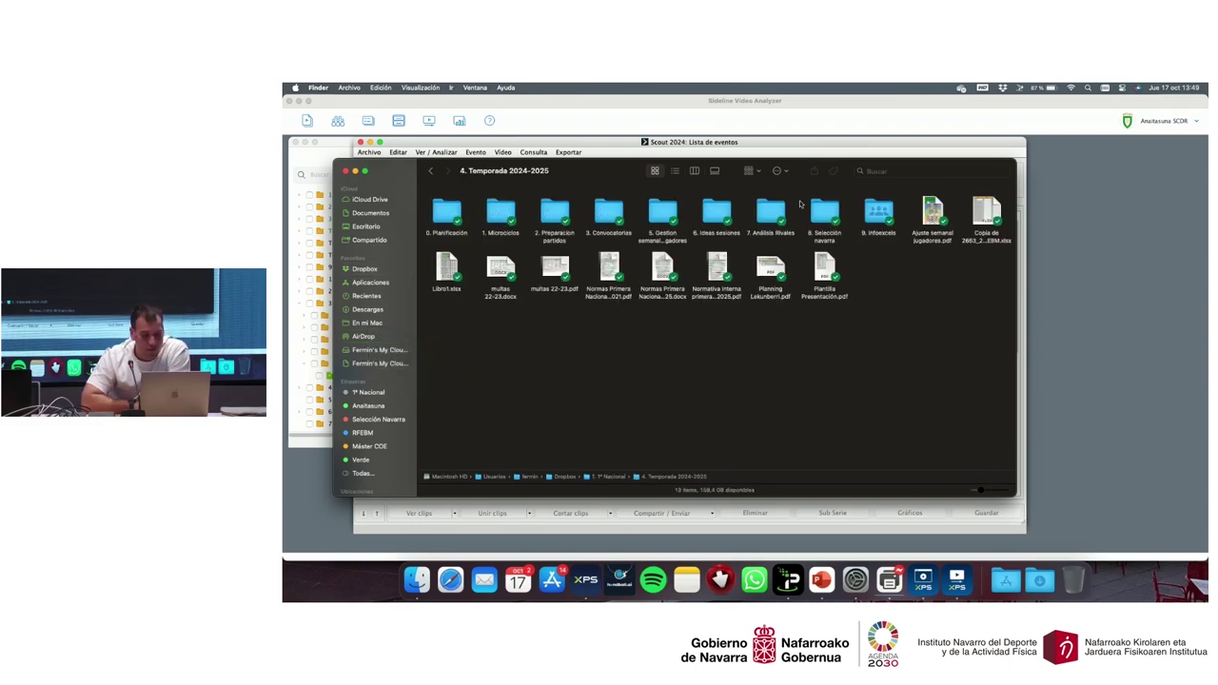
{"action": "left_click", "coordinate": [430, 172]}
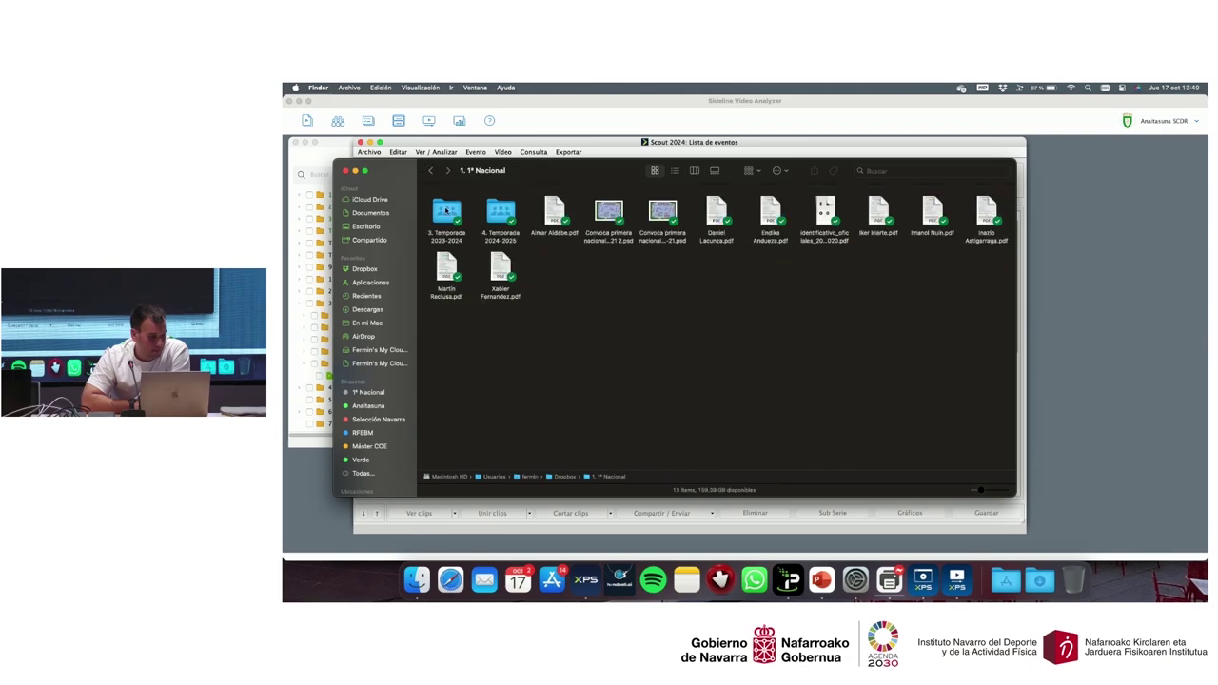
{"action": "double_click", "coordinate": [447, 217]}
{"action": "double_click", "coordinate": [766, 211]}
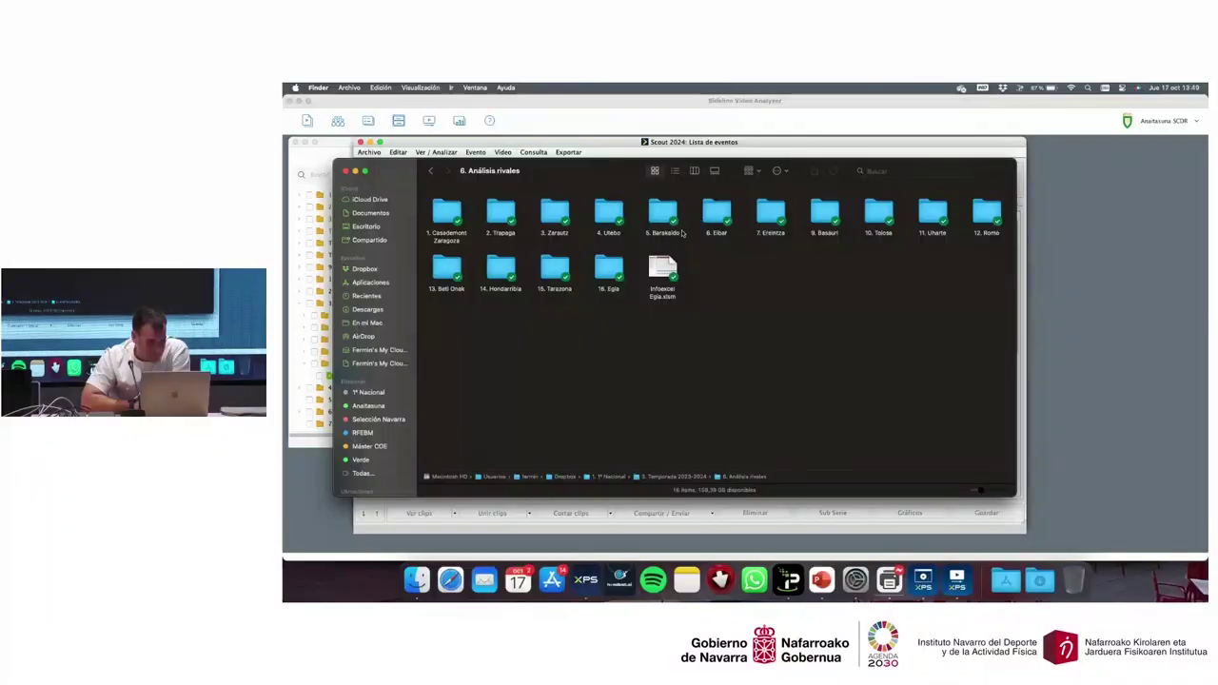
Step: Look into the rival folders 15. Tarazona and 13. Beti Onak, and return to the 3. Temporada 2023-2024 folder
{"action": "left_click", "coordinate": [557, 275]}
{"action": "double_click", "coordinate": [557, 274]}
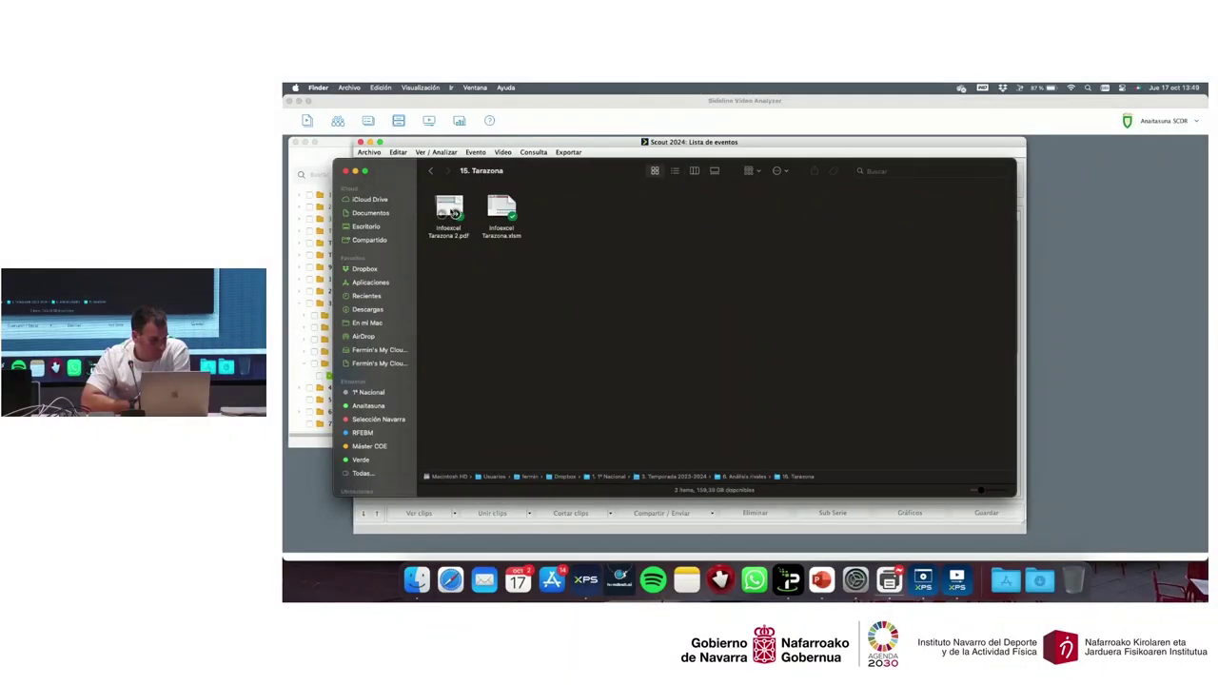
{"action": "left_click", "coordinate": [431, 171]}
{"action": "double_click", "coordinate": [453, 267]}
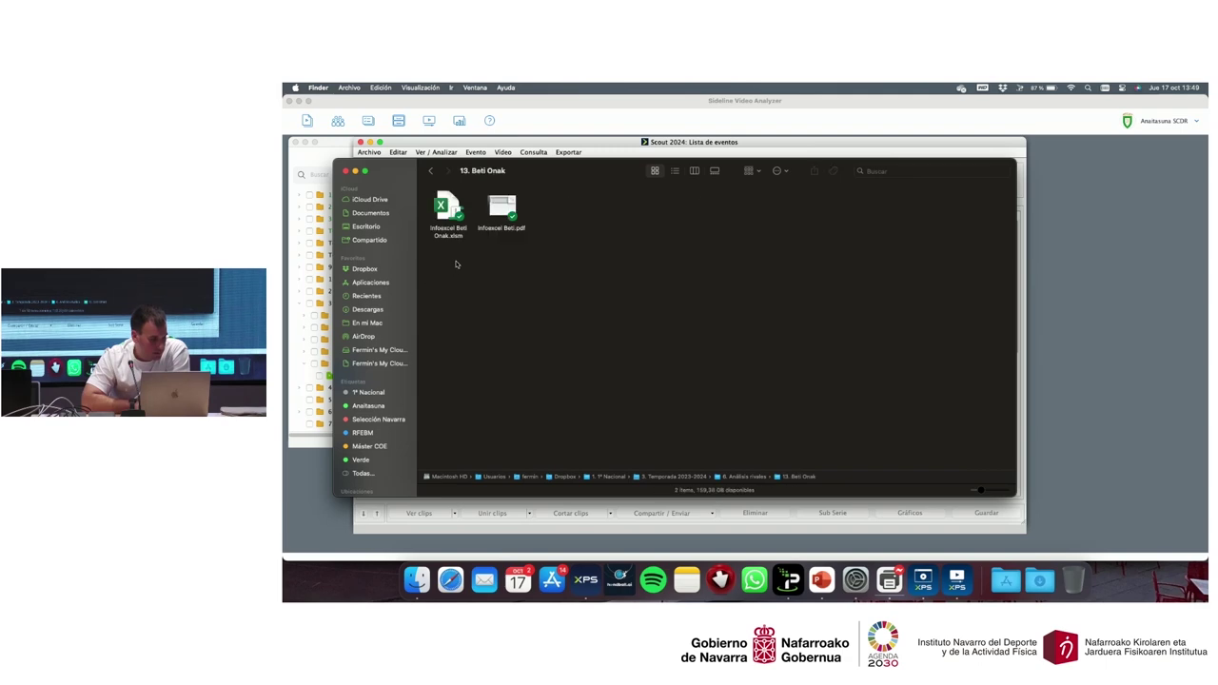
{"action": "left_click", "coordinate": [431, 172]}
{"action": "left_click", "coordinate": [431, 171]}
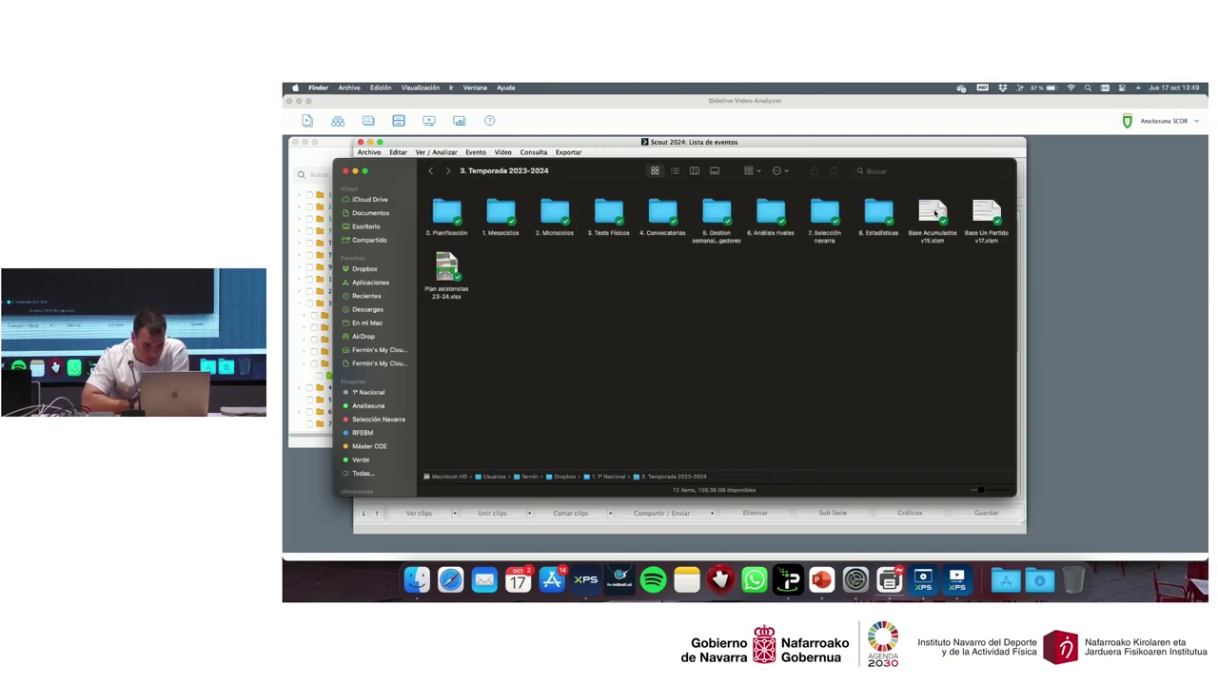
Step: Open the workbook Base Acumulados v15.xlsm in Excel with macros enabled
{"action": "double_click", "coordinate": [935, 213]}
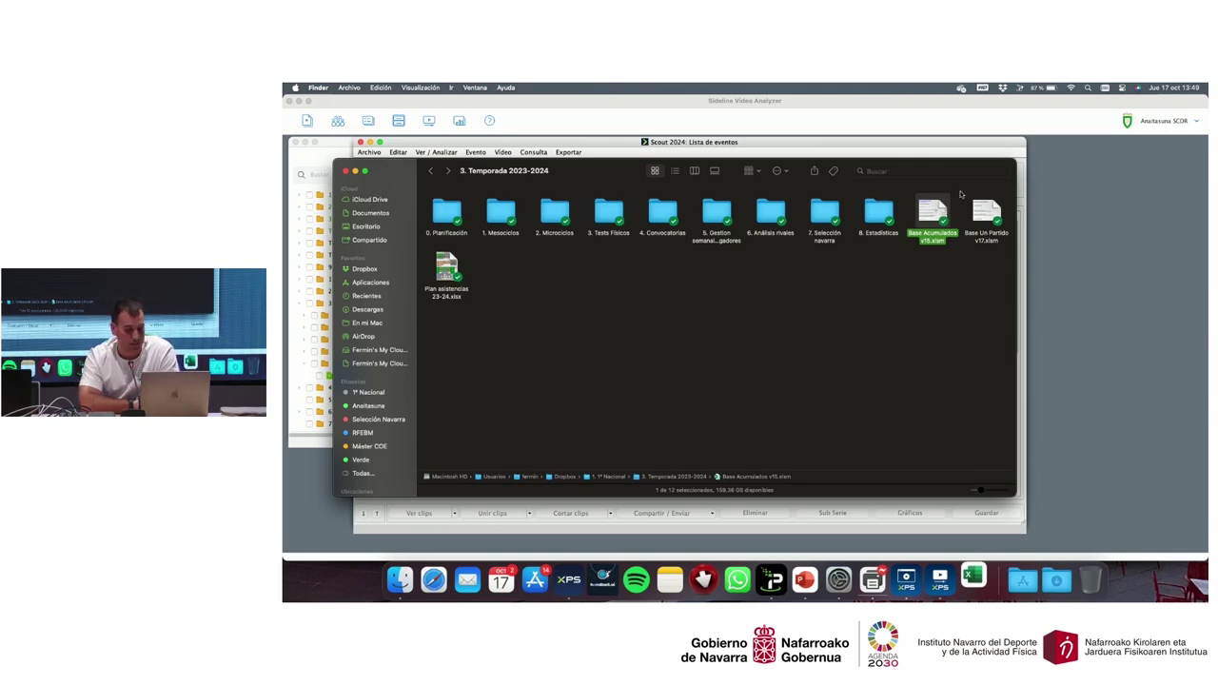
{"action": "left_click", "coordinate": [1123, 324]}
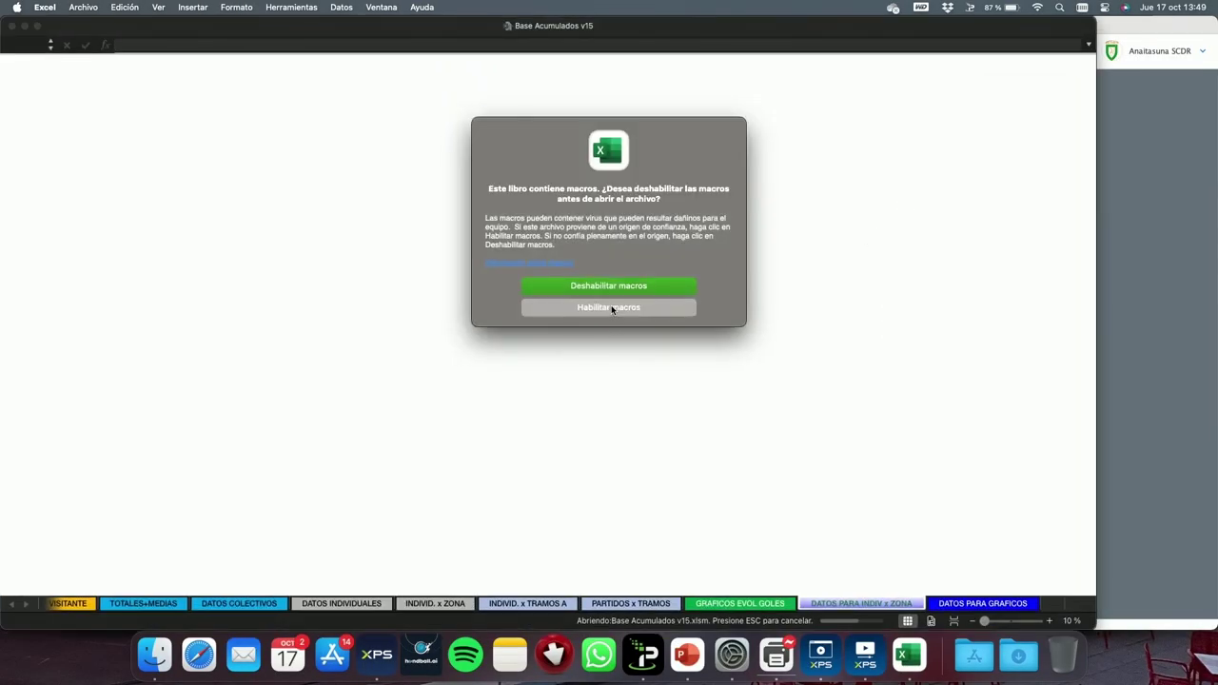
{"action": "left_click", "coordinate": [611, 307]}
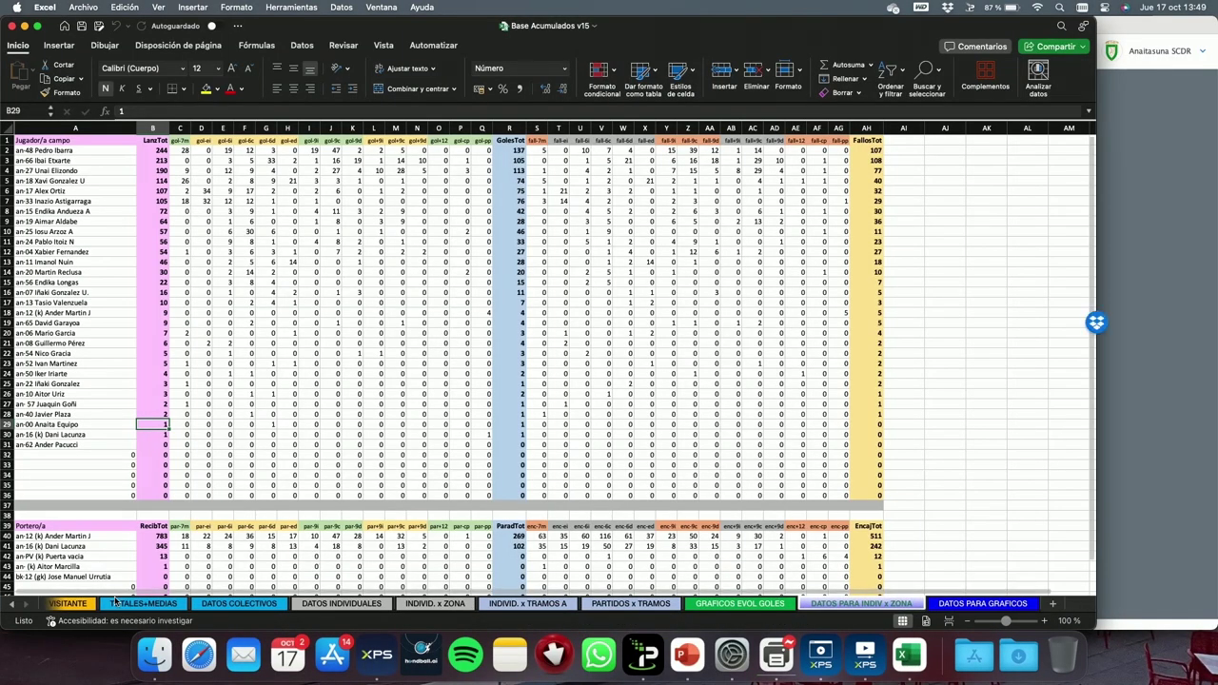
Step: Bring the workbook's first sheets into reach and open the LOCAL sheet with the exported event data
{"action": "left_click", "coordinate": [14, 606]}
{"action": "left_click", "coordinate": [13, 606]}
{"action": "left_click", "coordinate": [13, 607]}
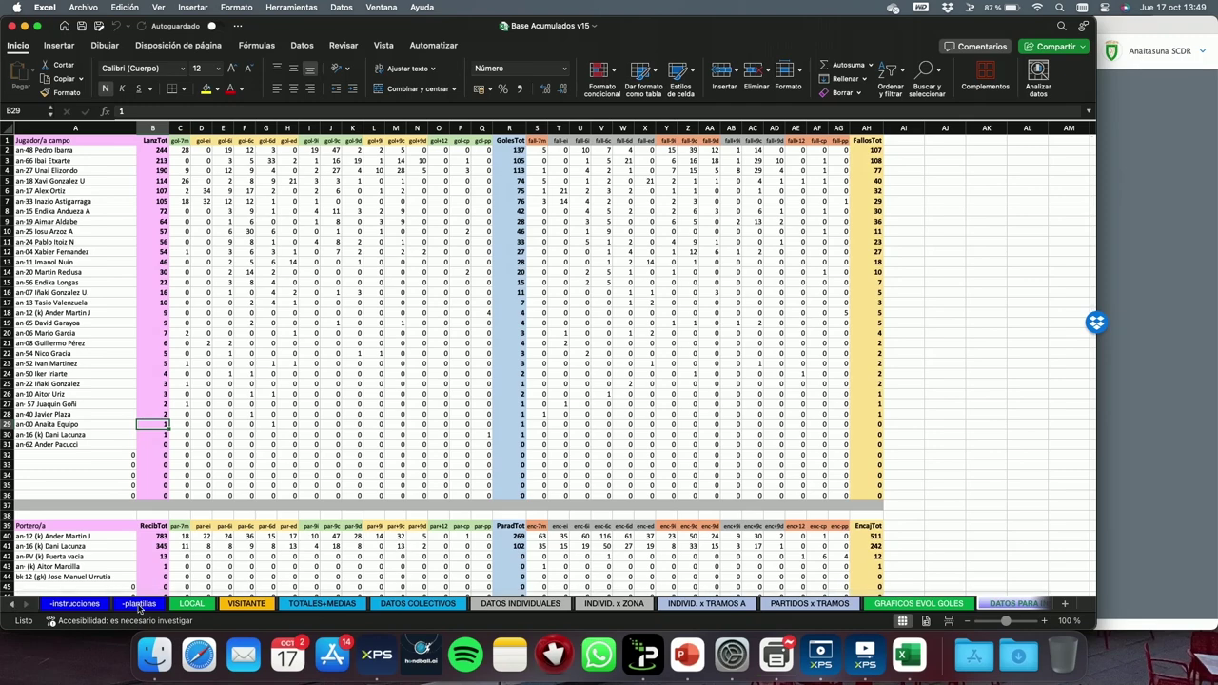
{"action": "left_click", "coordinate": [191, 604]}
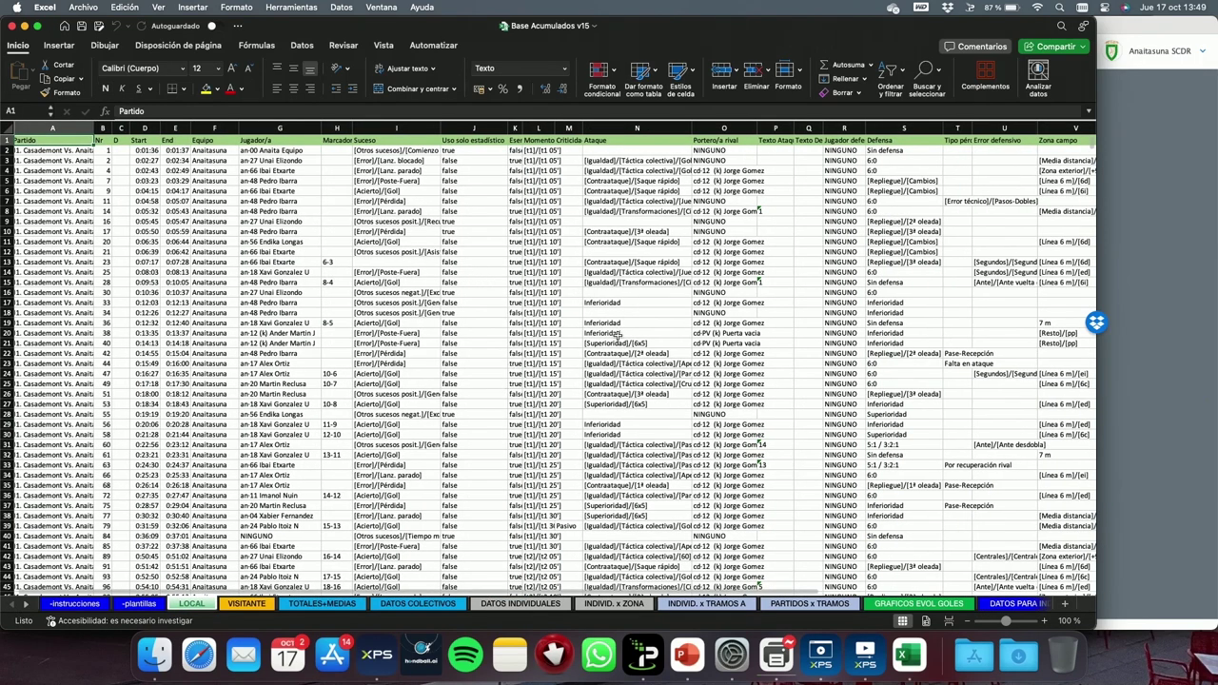
Step: Switch to XPS to compare the match's event columns with the LOCAL sheet, and return to the Excel workbook
{"action": "left_click", "coordinate": [433, 664]}
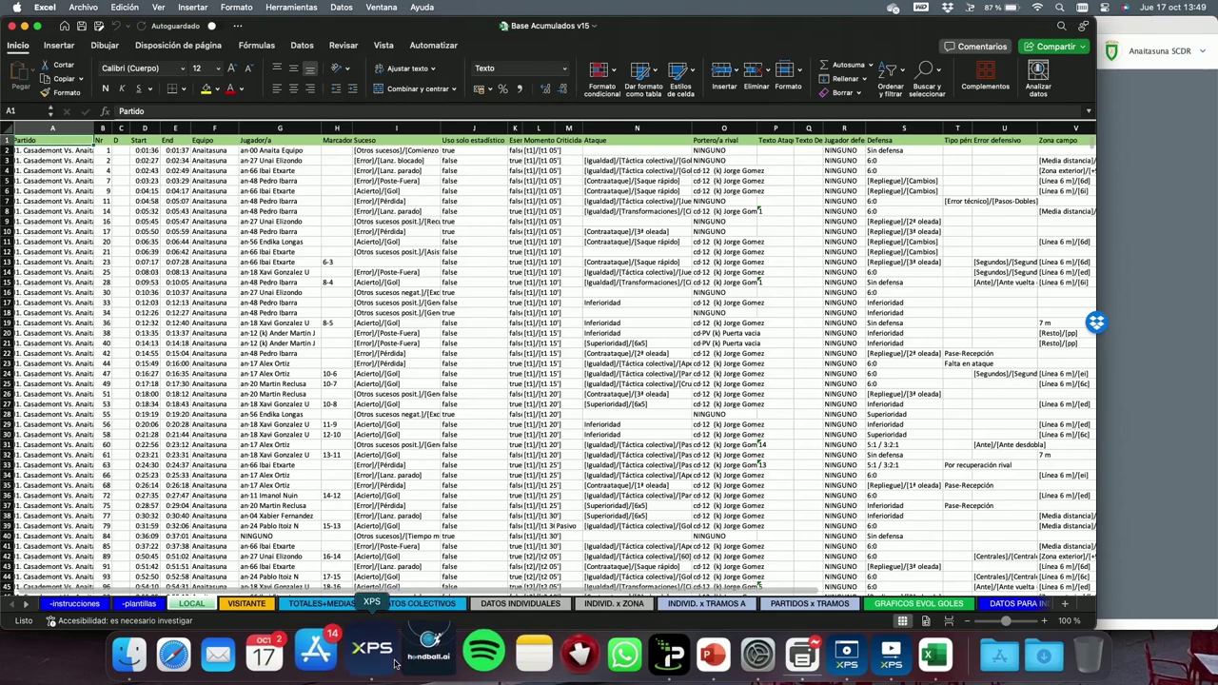
{"action": "scroll", "coordinate": [683, 328], "scroll_direction": "right", "scroll_amount": 10}
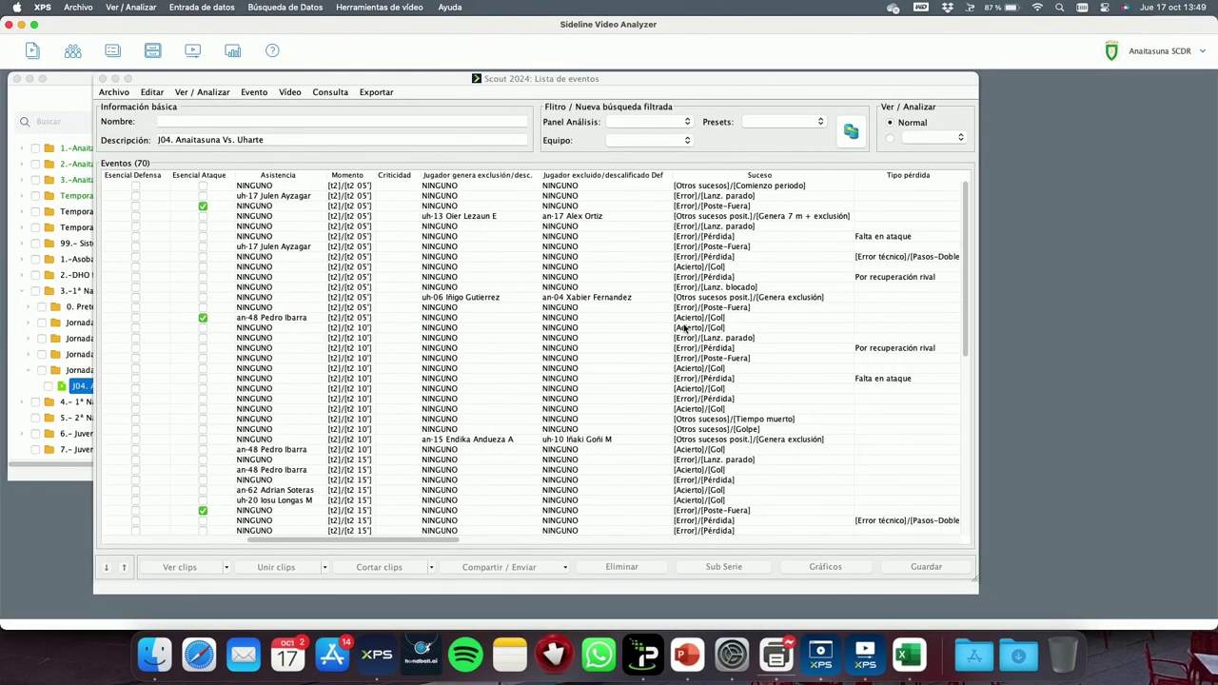
{"action": "left_click", "coordinate": [922, 635]}
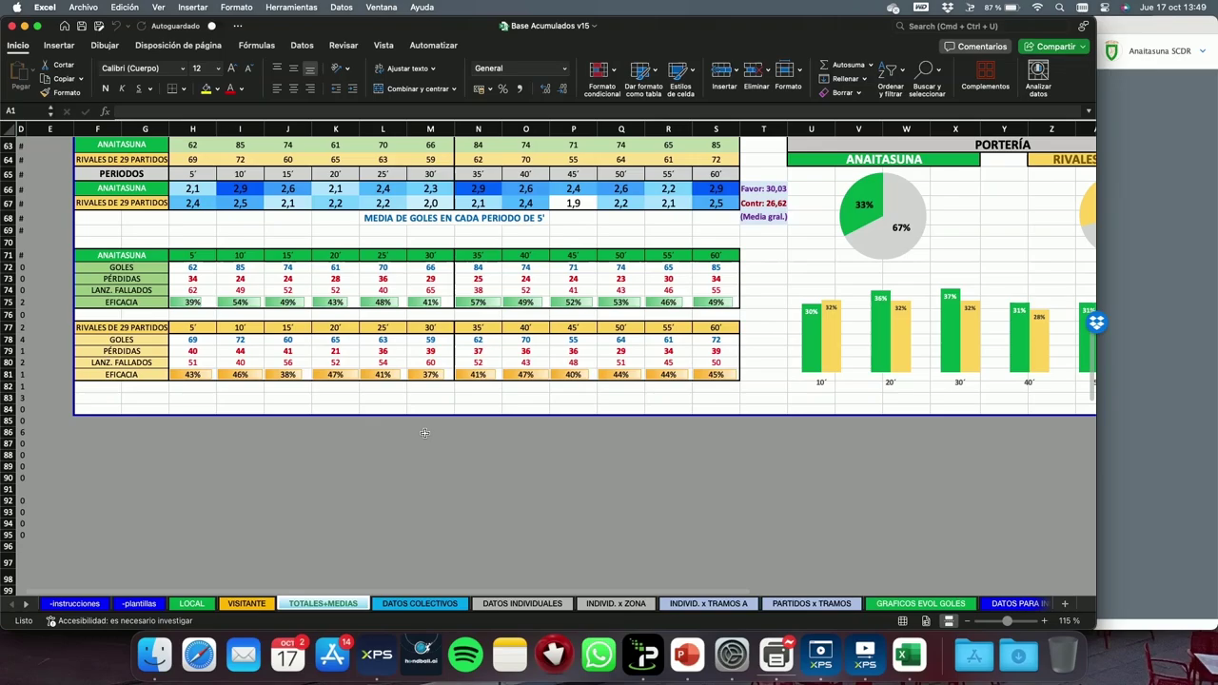
Step: Examine the TOTALES+MEDIAS sheet: selected matches, Anaitasuna and rival totals, goalkeeping, summaries, five-minute periods and charts
{"action": "scroll", "coordinate": [424, 433], "scroll_direction": "up", "scroll_amount": 15}
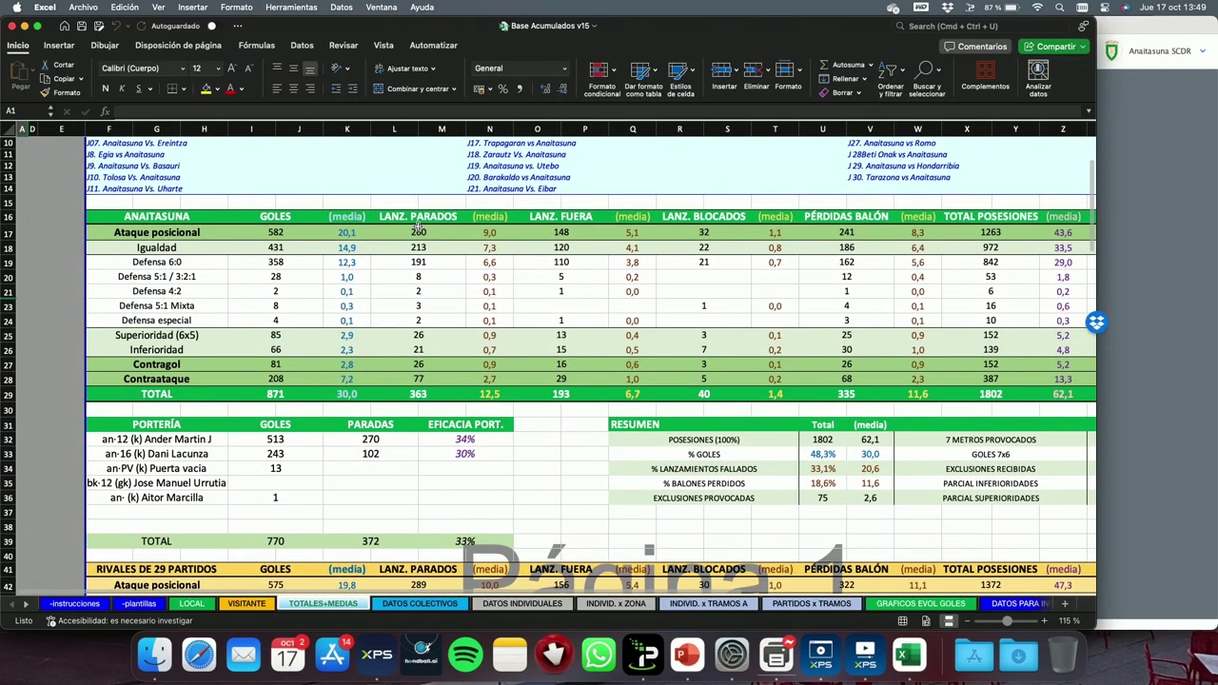
{"action": "scroll", "coordinate": [419, 228], "scroll_direction": "up", "scroll_amount": 5}
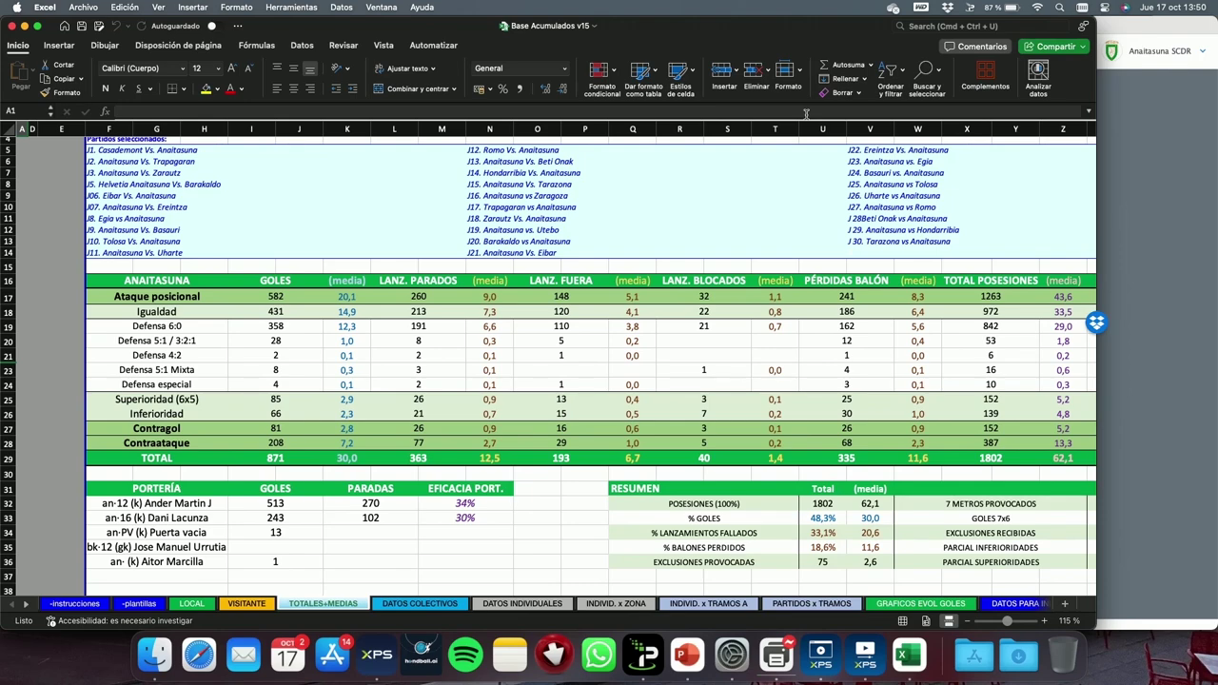
{"action": "scroll", "coordinate": [291, 314], "scroll_direction": "down", "scroll_amount": 2}
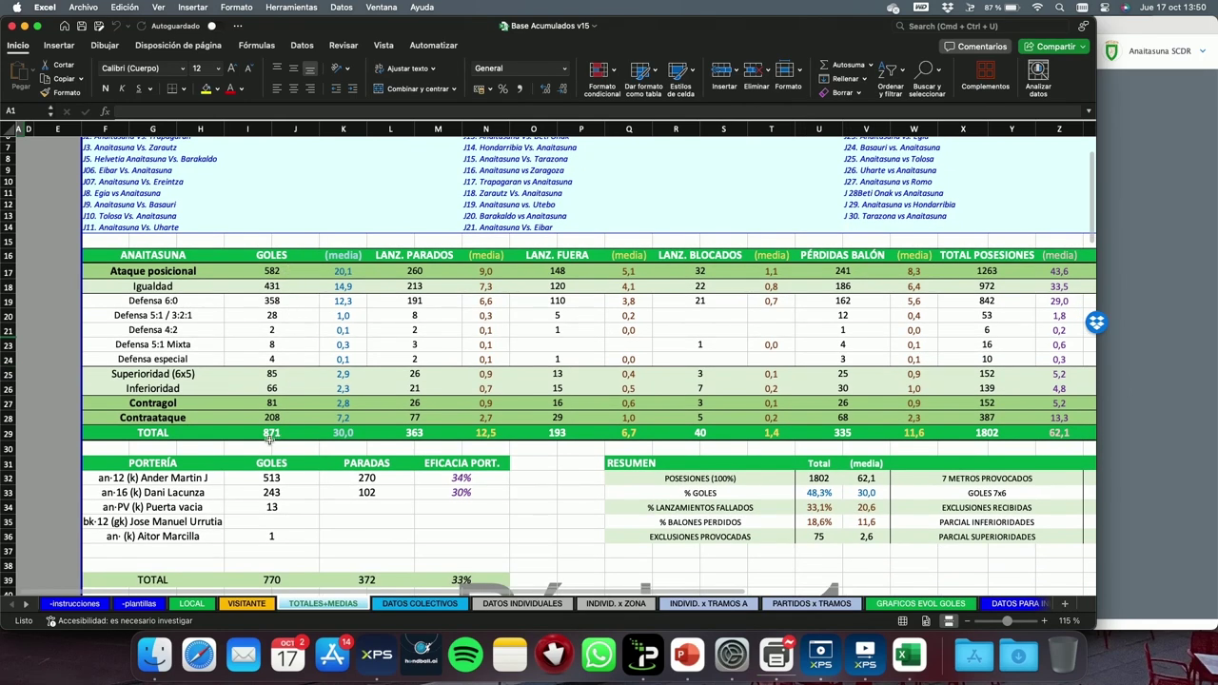
{"action": "scroll", "coordinate": [275, 441], "scroll_direction": "down", "scroll_amount": 1}
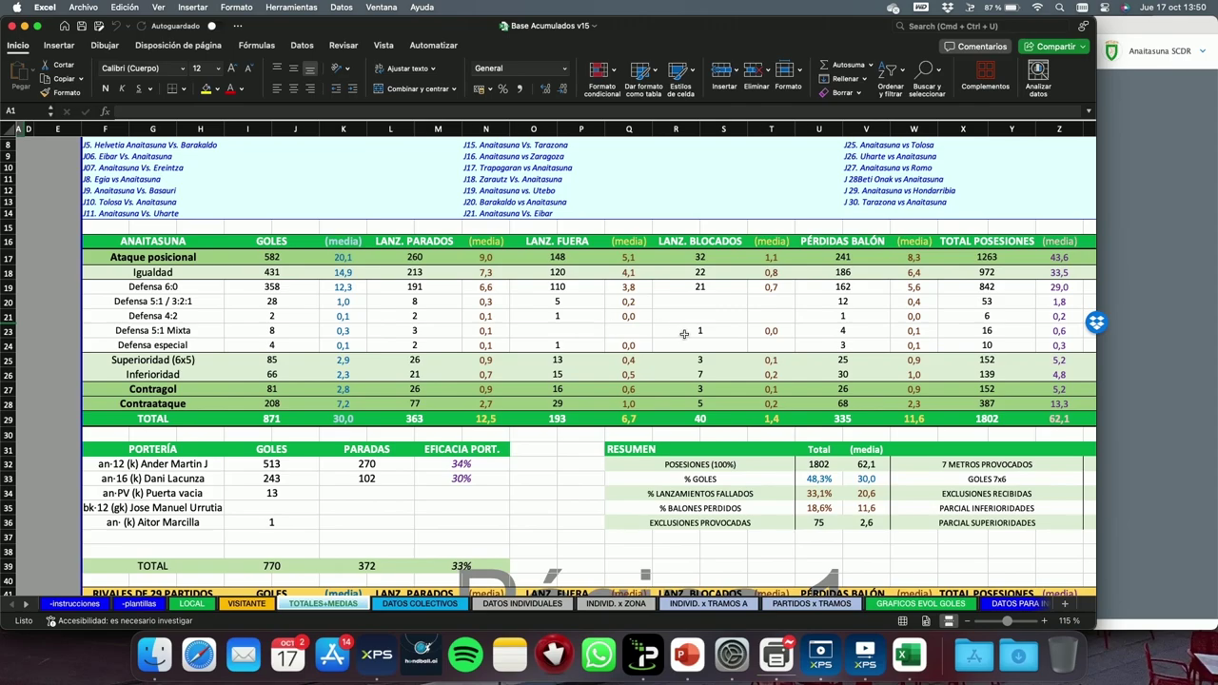
{"action": "scroll", "coordinate": [683, 333], "scroll_direction": "down", "scroll_amount": 10}
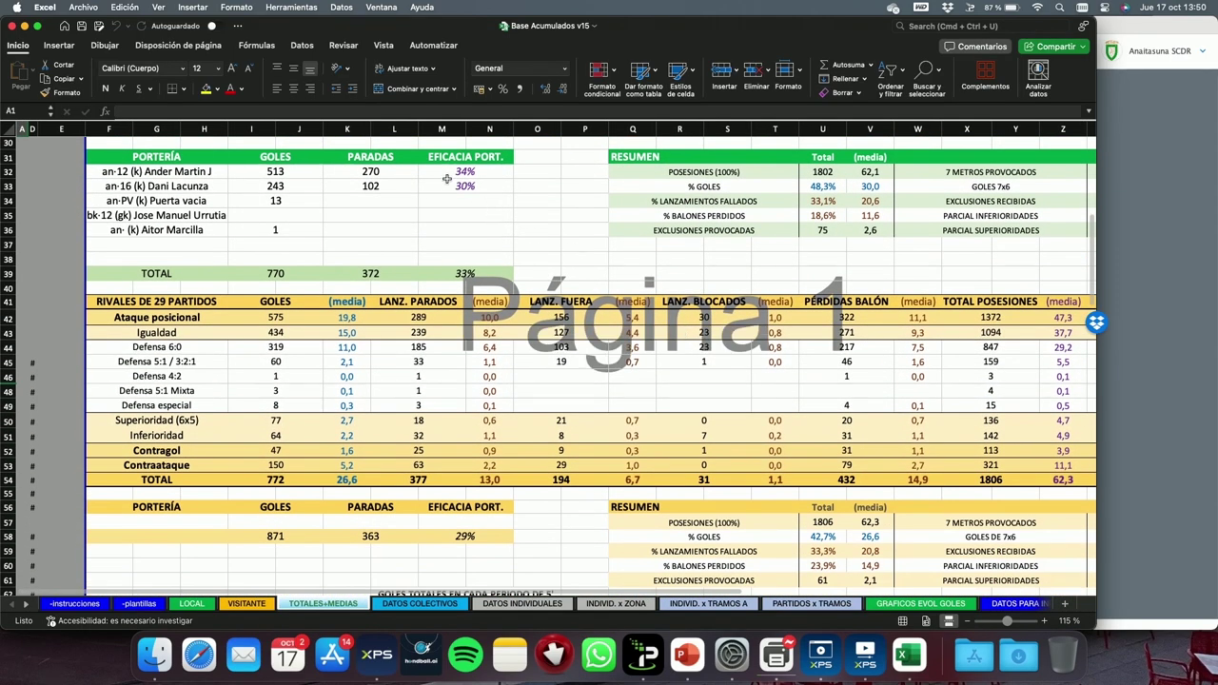
{"action": "scroll", "coordinate": [520, 185], "scroll_direction": "right", "scroll_amount": 2}
{"action": "scroll", "coordinate": [520, 185], "scroll_direction": "right", "scroll_amount": 2}
{"action": "scroll", "coordinate": [519, 185], "scroll_direction": "down", "scroll_amount": 8}
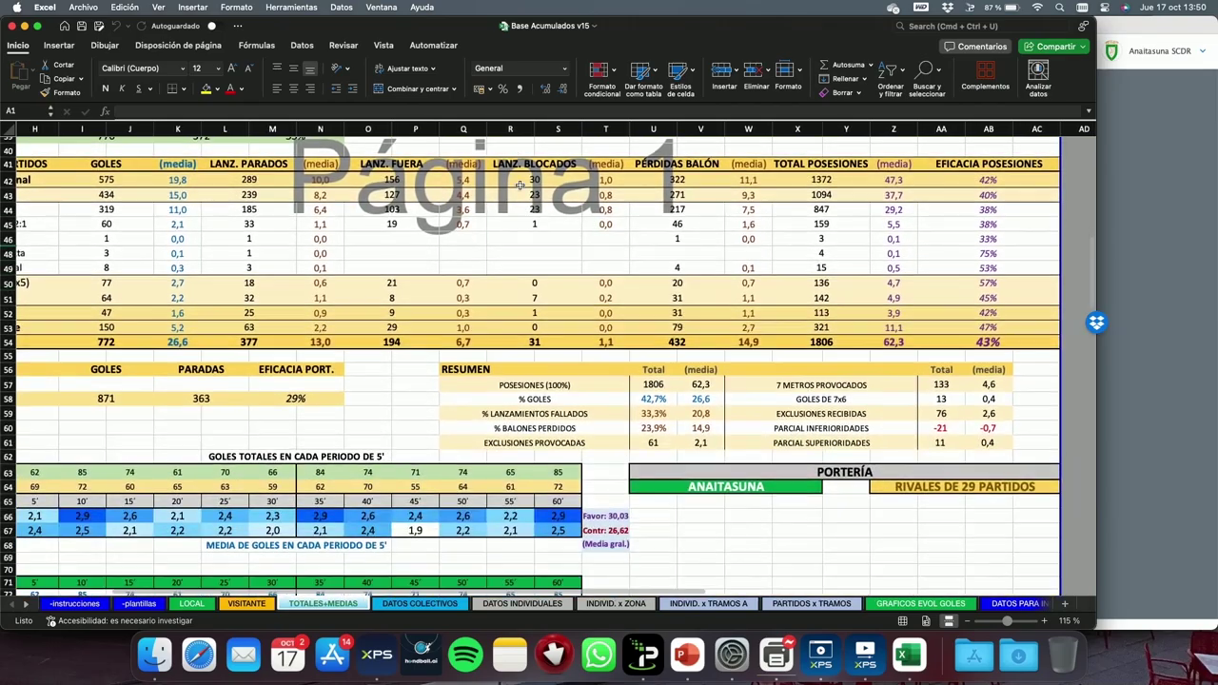
{"action": "scroll", "coordinate": [833, 408], "scroll_direction": "down", "scroll_amount": 5}
{"action": "scroll", "coordinate": [453, 577], "scroll_direction": "left", "scroll_amount": 2}
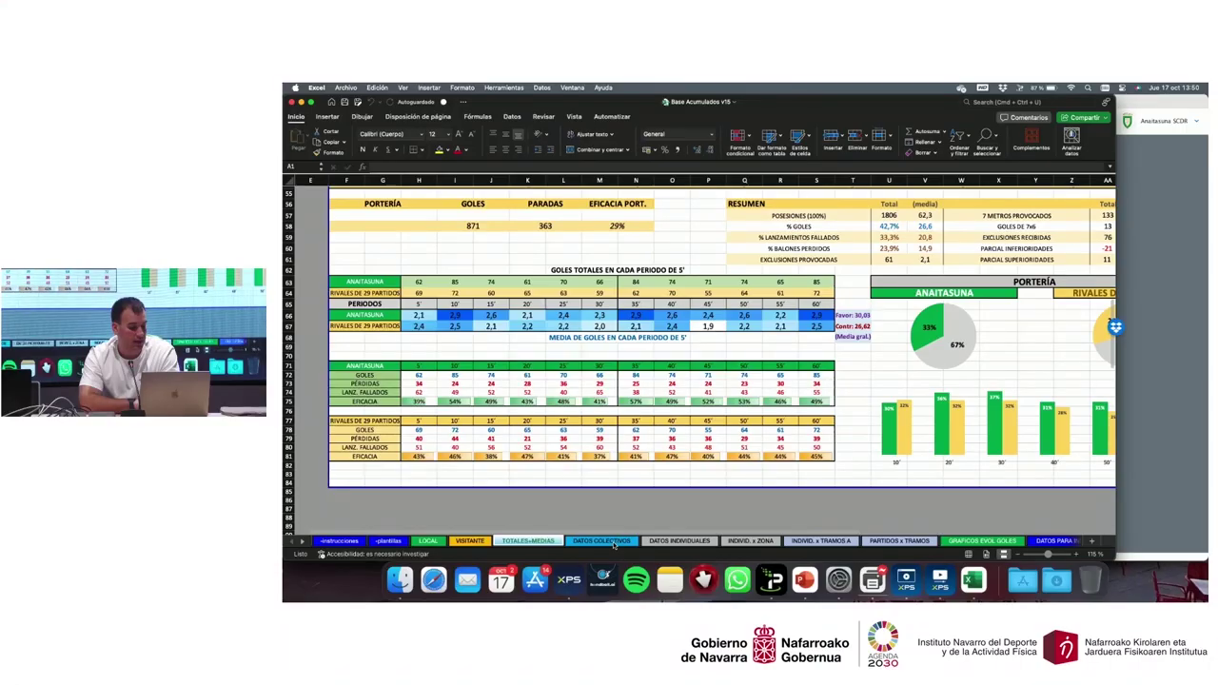
Step: Examine the DATOS COLECTIVOS sheet's starting-play tables and shooting-zone diagrams for Anaitasuna and its rivals
{"action": "left_click", "coordinate": [420, 603]}
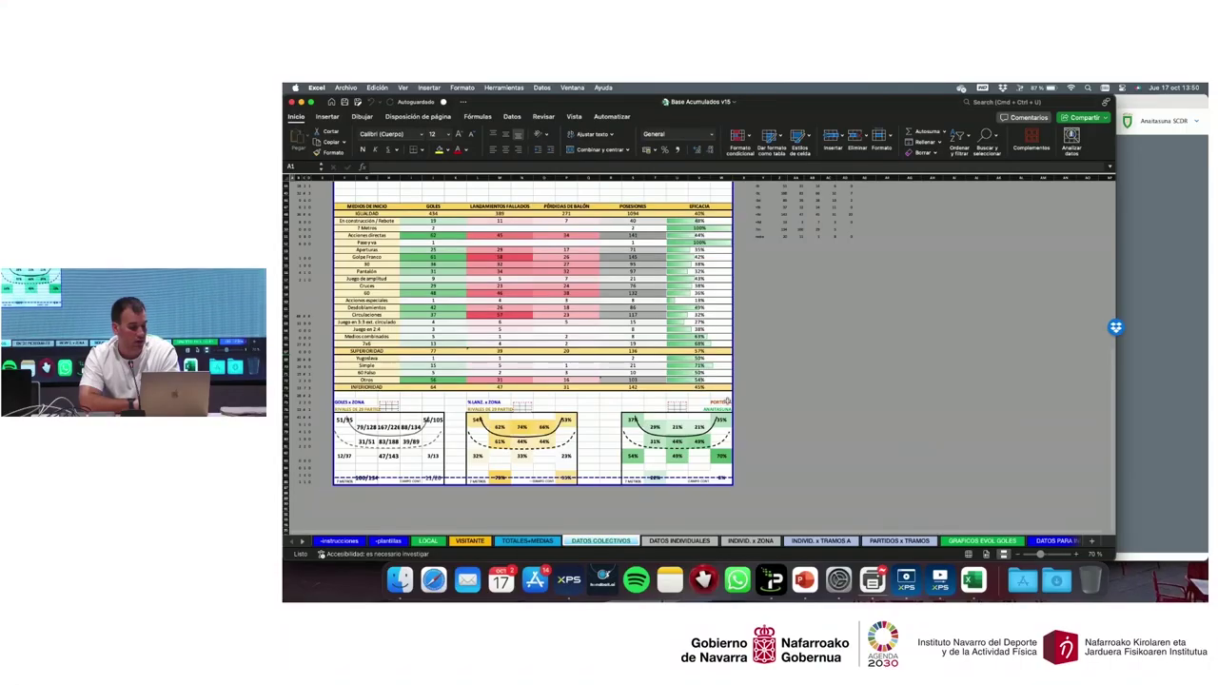
{"action": "scroll", "coordinate": [585, 419], "scroll_direction": "down", "scroll_amount": 10}
{"action": "scroll", "coordinate": [726, 401], "scroll_direction": "up", "scroll_amount": 10}
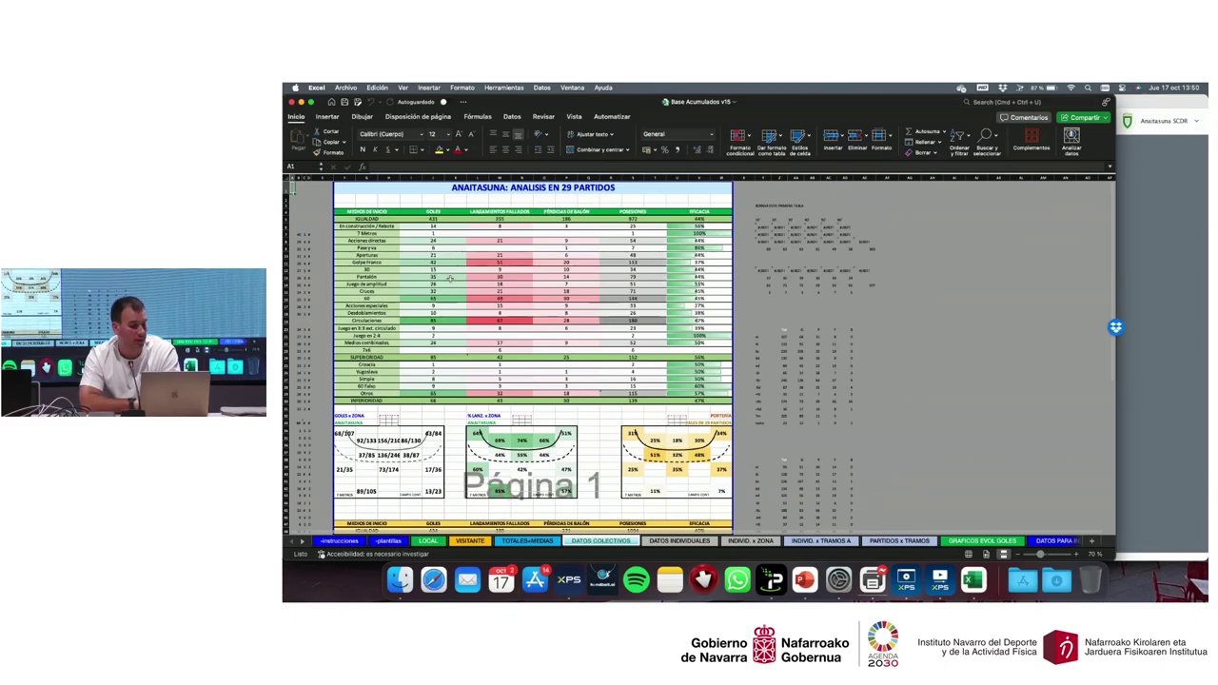
{"action": "scroll", "coordinate": [525, 356], "scroll_direction": "down", "scroll_amount": 10}
{"action": "scroll", "coordinate": [708, 531], "scroll_direction": "down", "scroll_amount": 3}
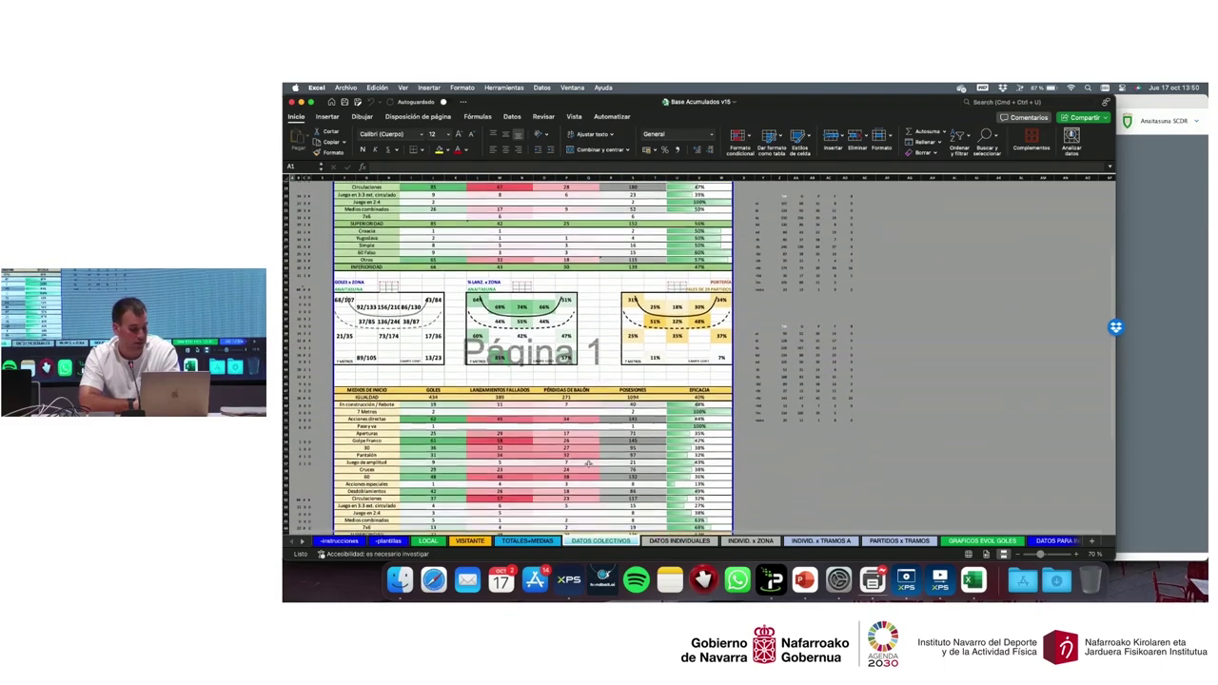
Step: Review the DATOS INDIVIDUALES sheet's goals by zone and player rating table
{"action": "left_click", "coordinate": [679, 540]}
{"action": "scroll", "coordinate": [512, 344], "scroll_direction": "up", "scroll_amount": 1}
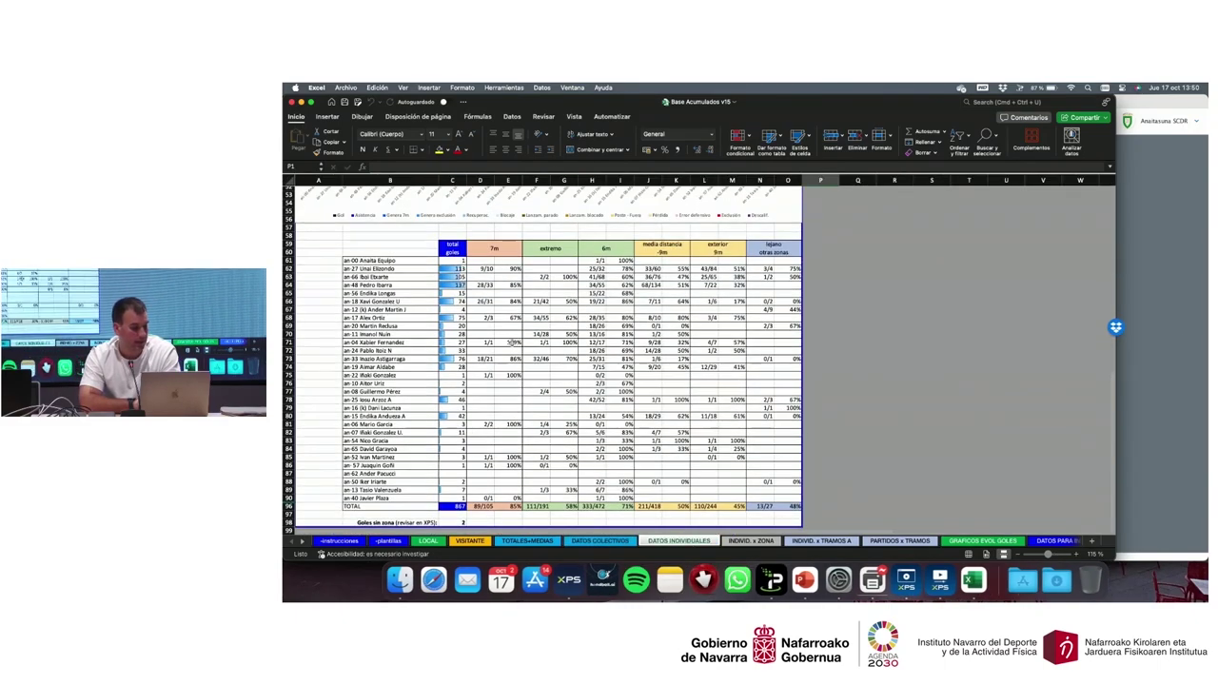
{"action": "scroll", "coordinate": [526, 319], "scroll_direction": "up", "scroll_amount": 10}
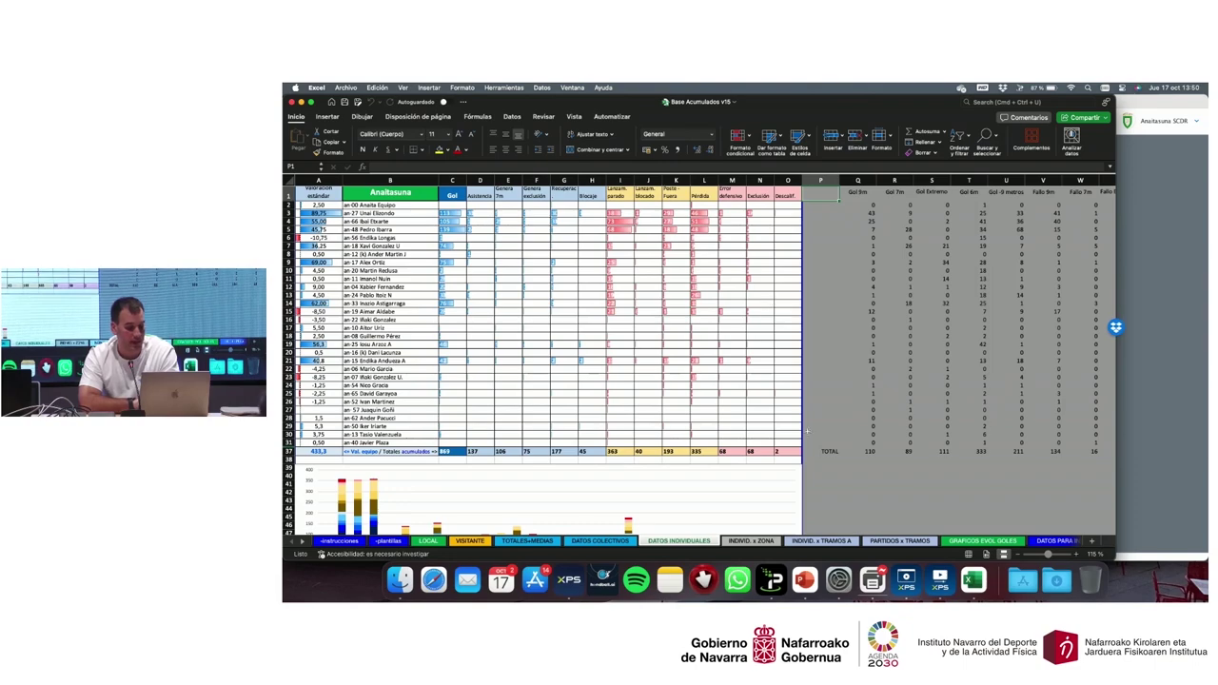
Step: Review the players' shooting zones in the INDIVID. x ZONA sheet and their actions by period in the INDIVID. x TRAMOS A sheet
{"action": "left_click", "coordinate": [770, 540]}
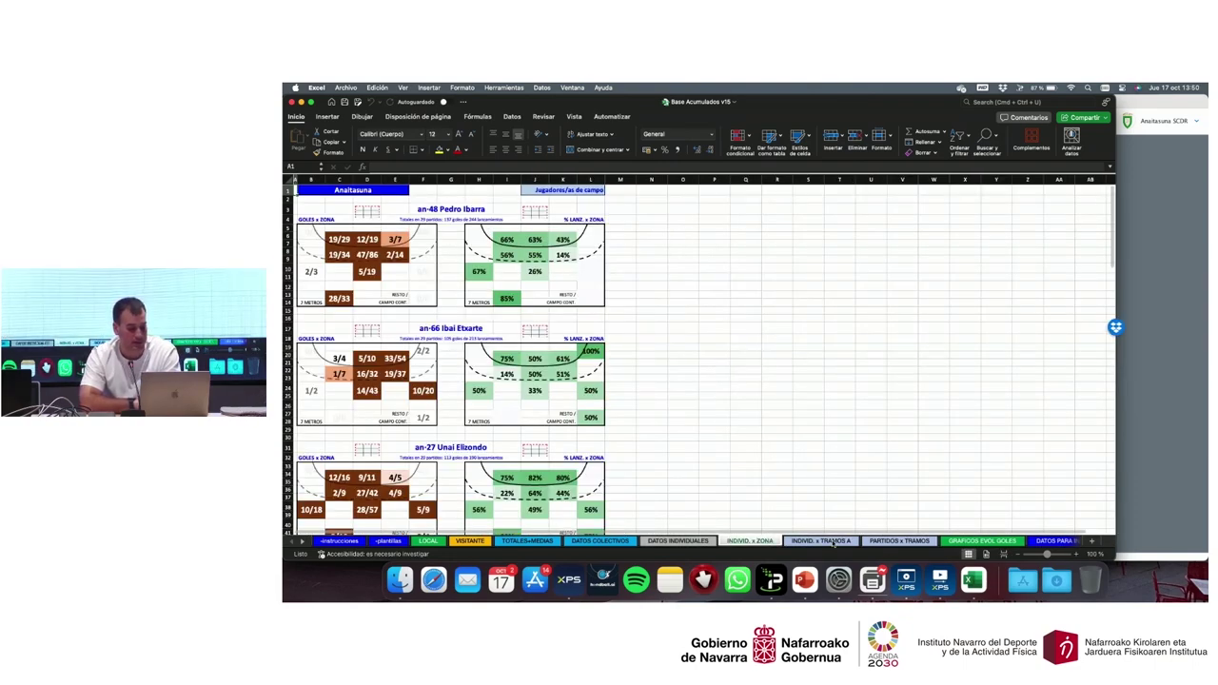
{"action": "key", "text": "ctrl+Page_Down"}
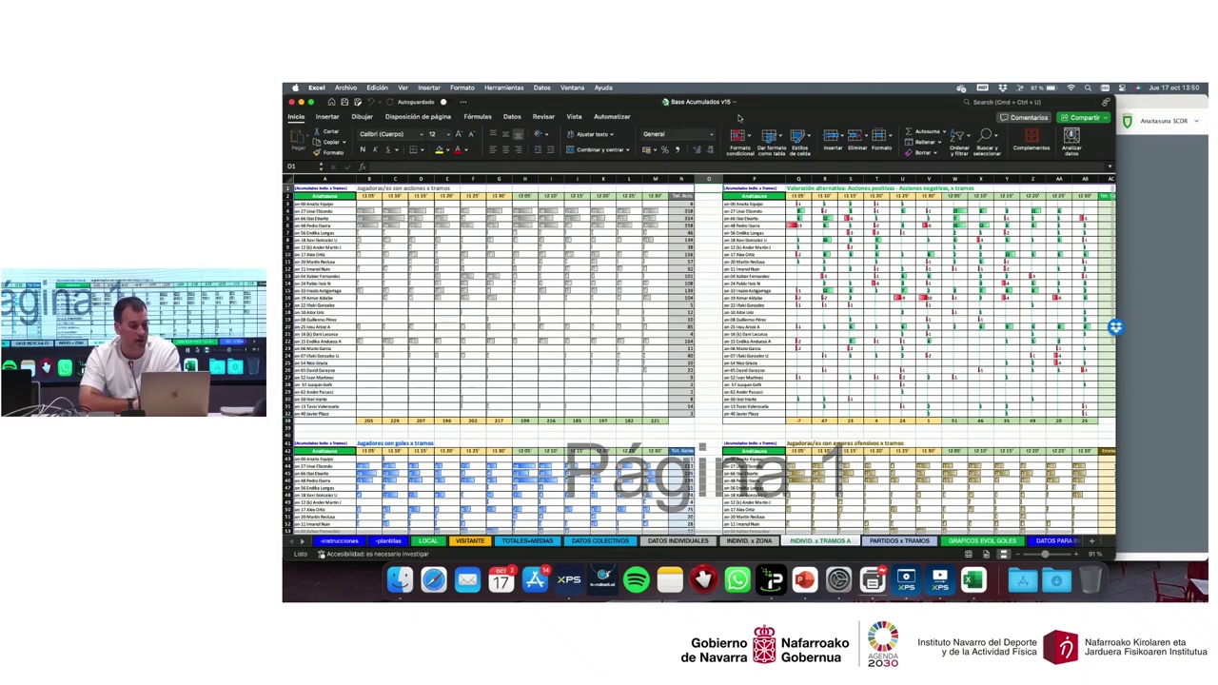
{"action": "double_click", "coordinate": [774, 109]}
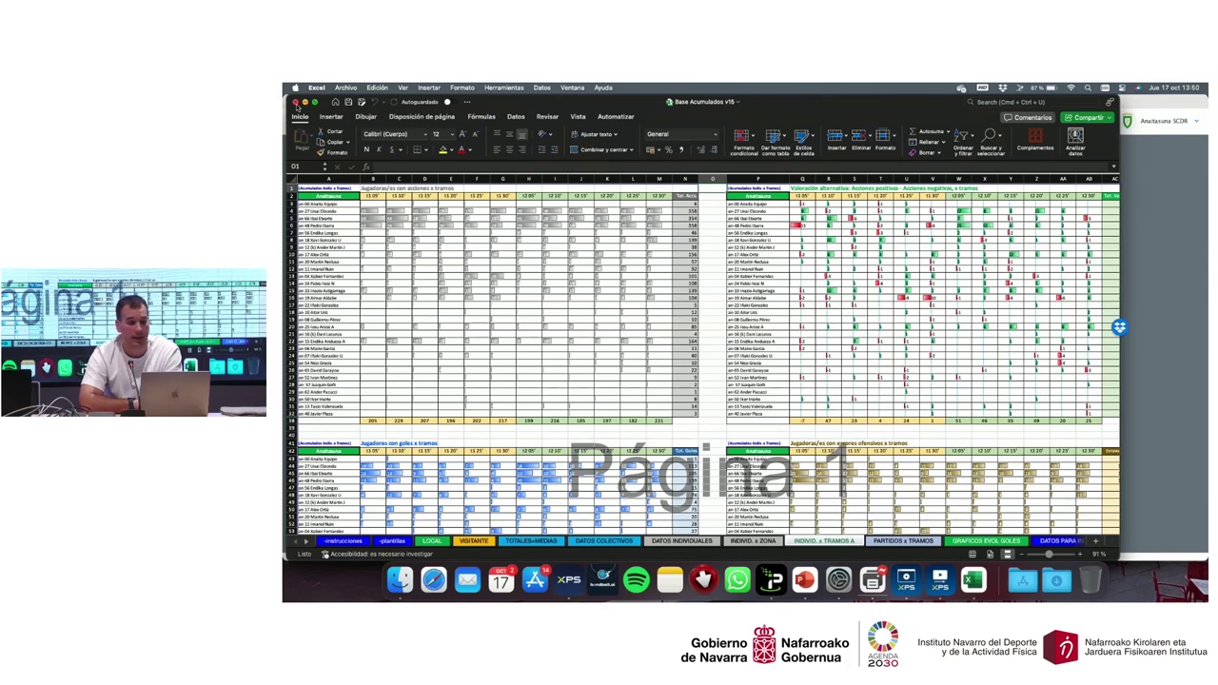
Step: Close the Base Acumulados v15 workbook and look over the event list of the match J04. Anaitasuna Vs. Uharte
{"action": "left_click", "coordinate": [296, 102]}
{"action": "scroll", "coordinate": [682, 263], "scroll_direction": "left", "scroll_amount": 10}
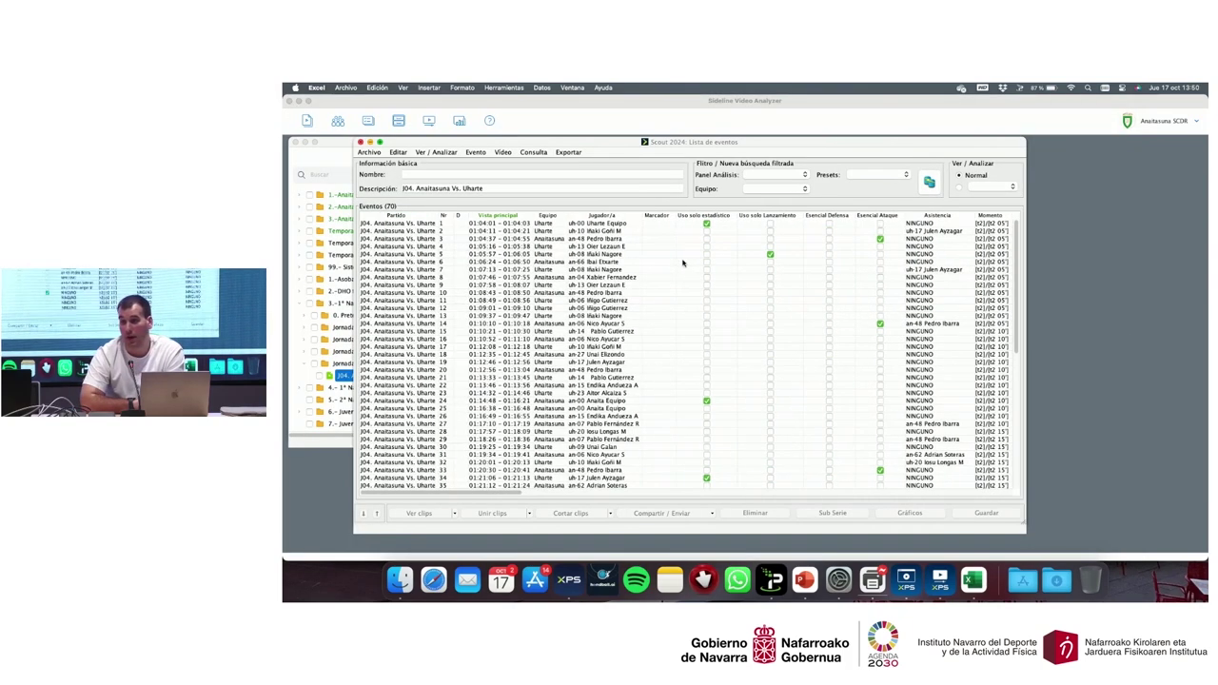
{"action": "scroll", "coordinate": [683, 263], "scroll_direction": "down", "scroll_amount": 1}
{"action": "scroll", "coordinate": [682, 263], "scroll_direction": "up", "scroll_amount": 1}
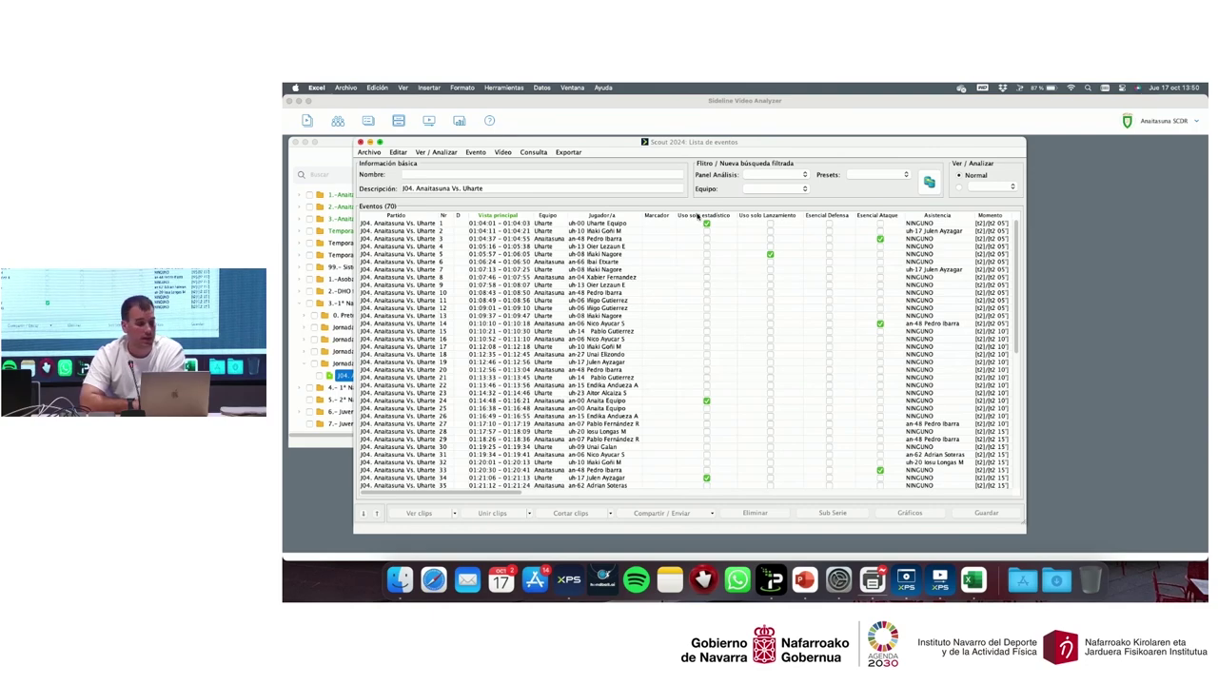
Step: Close the event list and Sideline Video Analyzer, and select 24 October in the XPS Network monthly calendar
{"action": "left_click", "coordinate": [361, 142]}
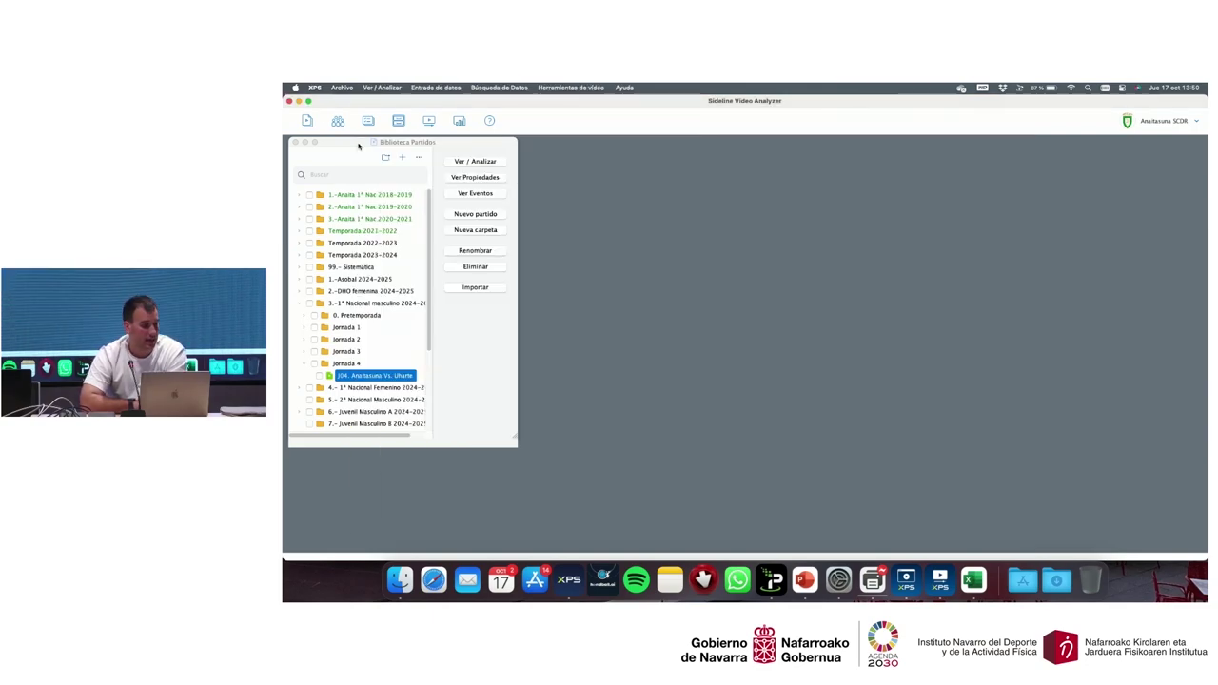
{"action": "left_click", "coordinate": [289, 102]}
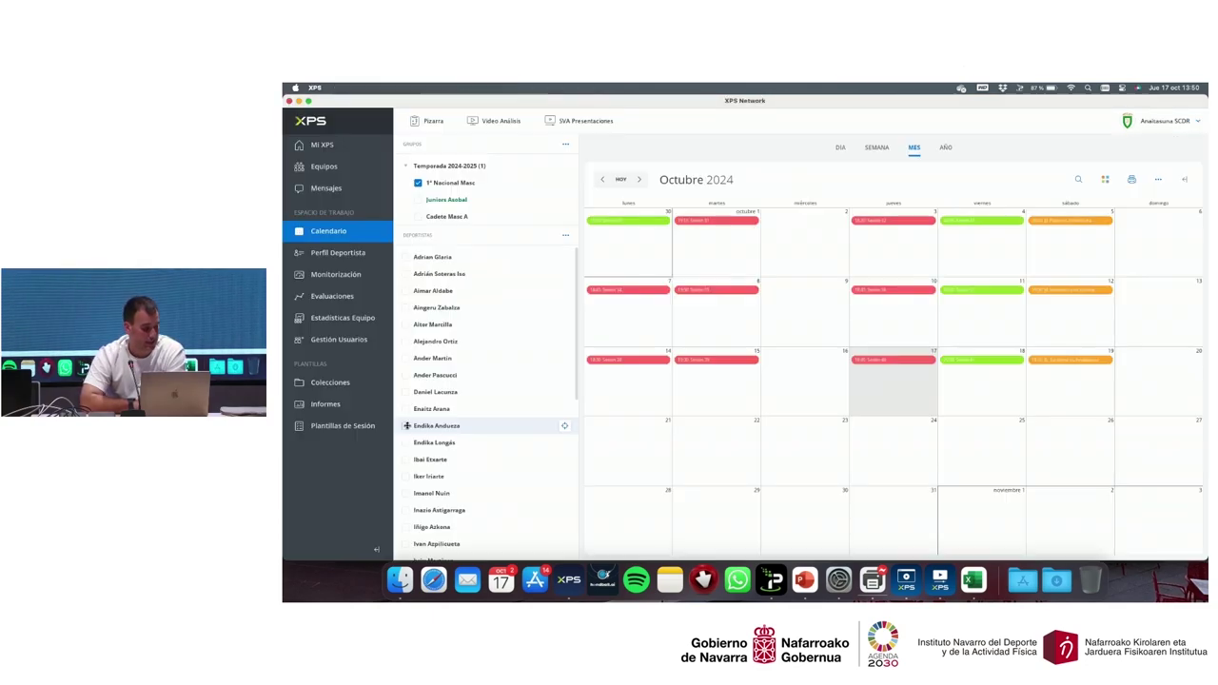
{"action": "left_click", "coordinate": [716, 394]}
{"action": "left_click", "coordinate": [876, 457]}
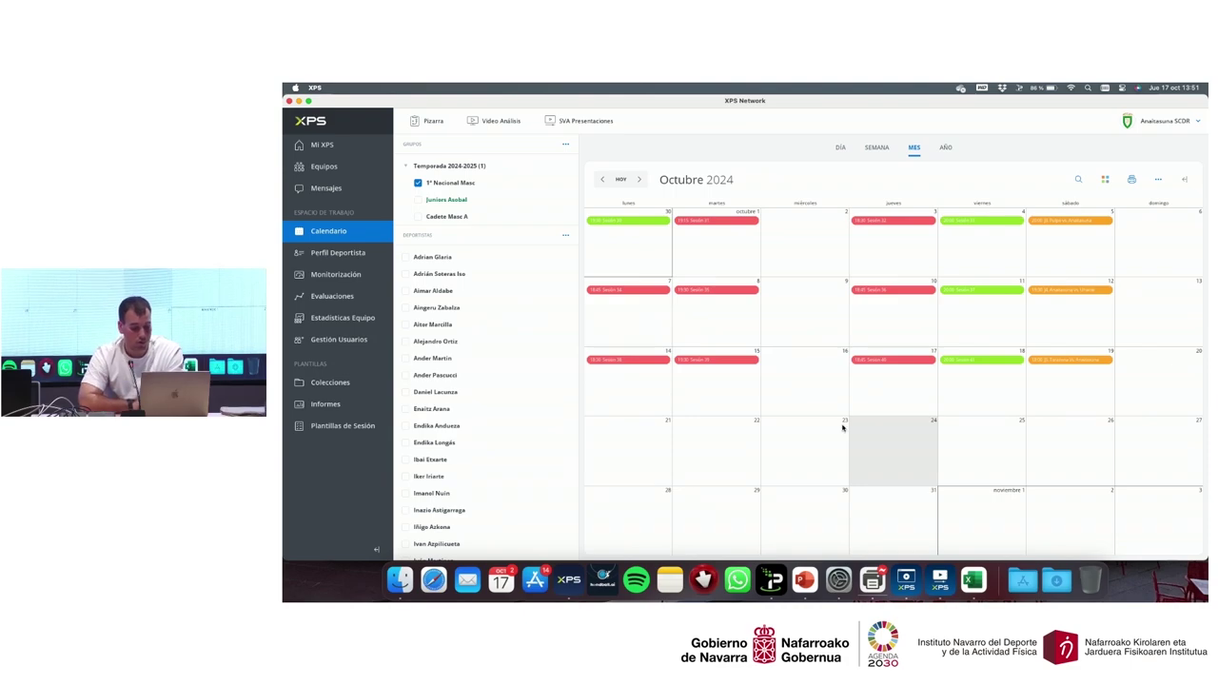
Step: Switch to the PowerPoint presentation and show its closing thank-you slide as a full-screen slideshow
{"action": "left_click", "coordinate": [806, 580]}
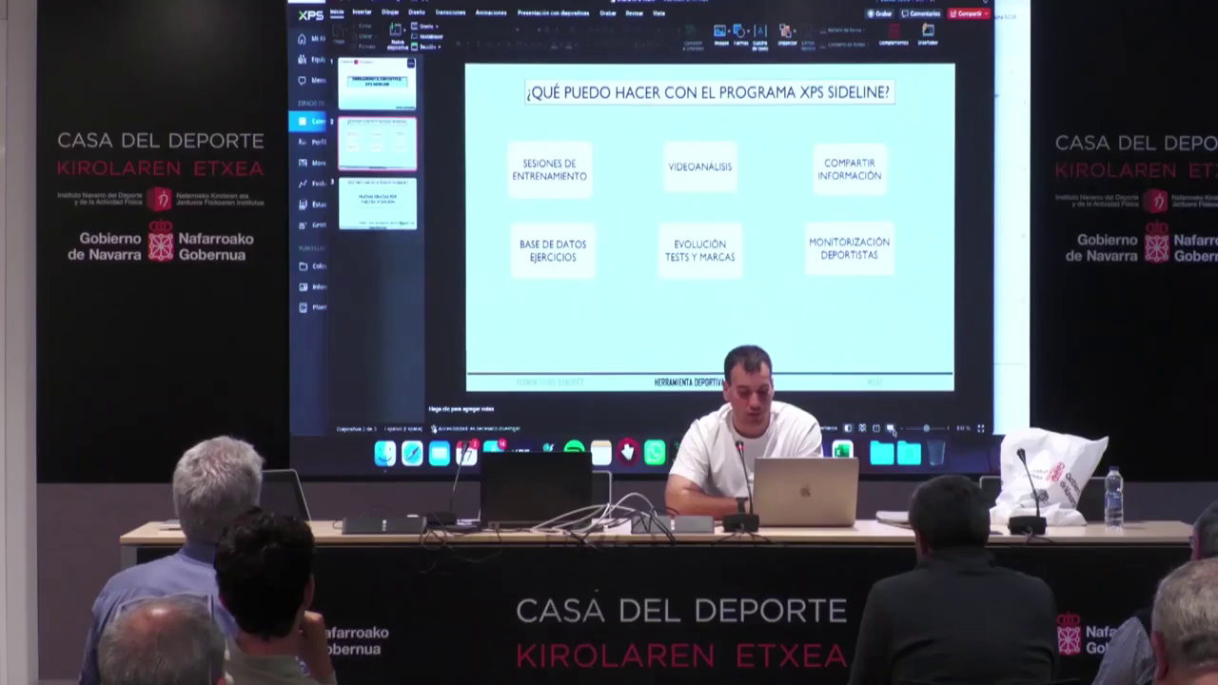
{"action": "left_click", "coordinate": [1036, 554]}
{"action": "key", "text": "Right"}
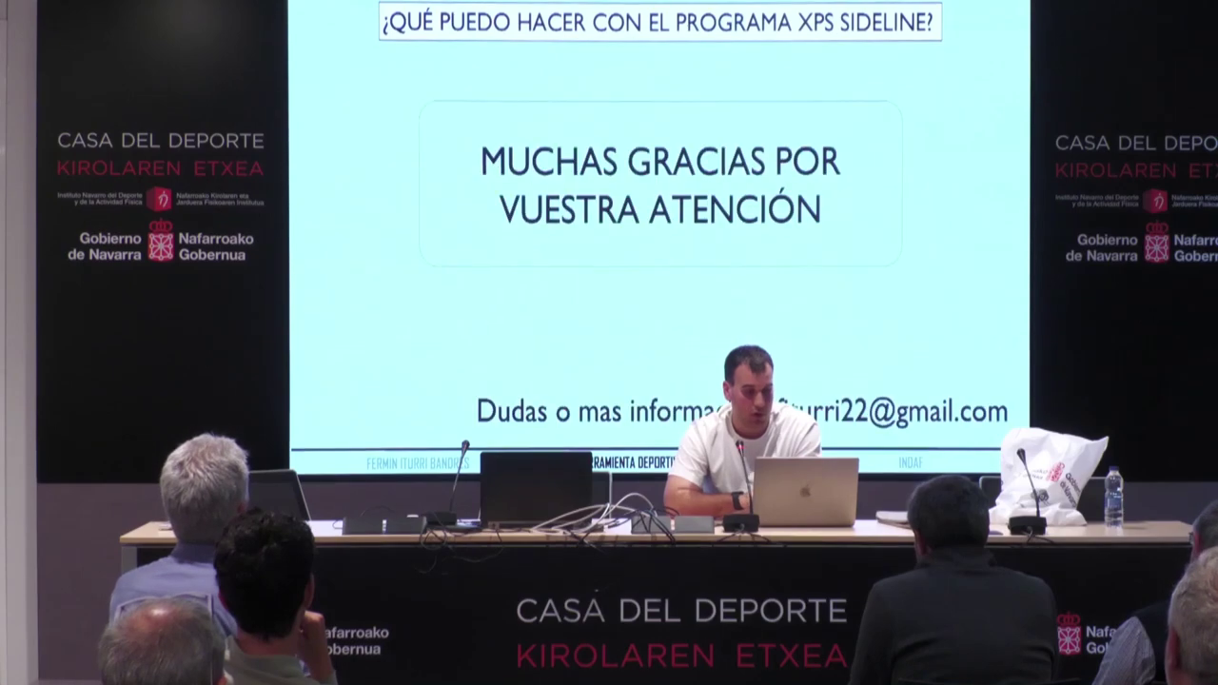